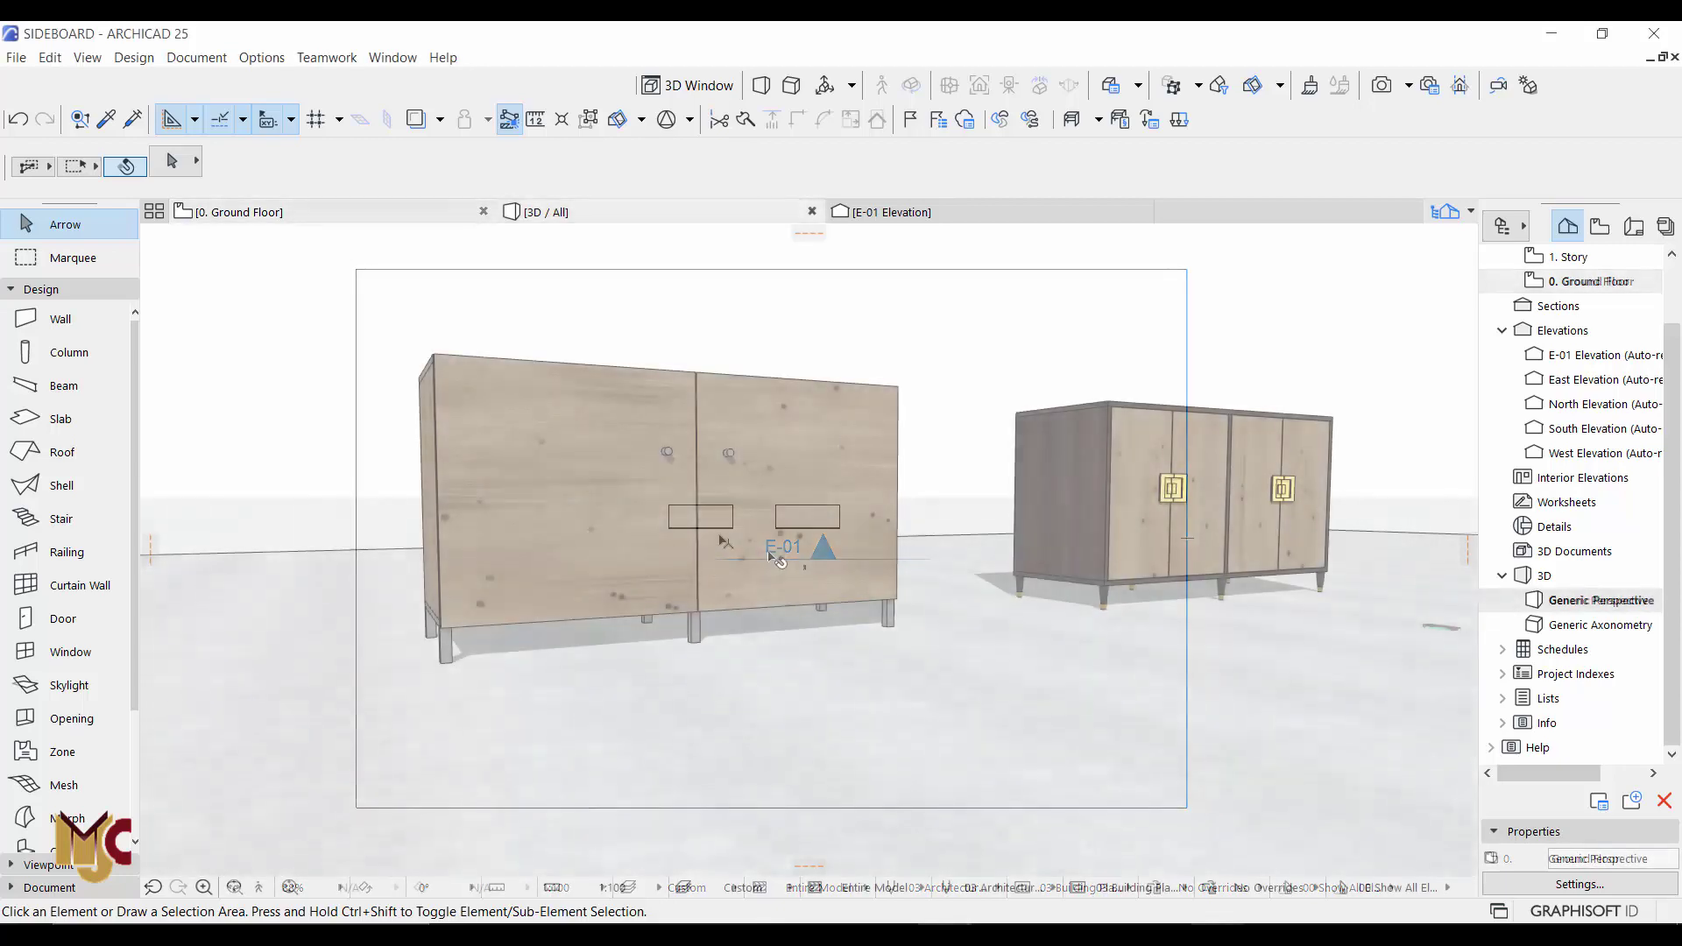
- Examine the two sideboards in the 3D view, comparing their doors, handles and legs
middle_click_drag(778, 526, 686, 546)
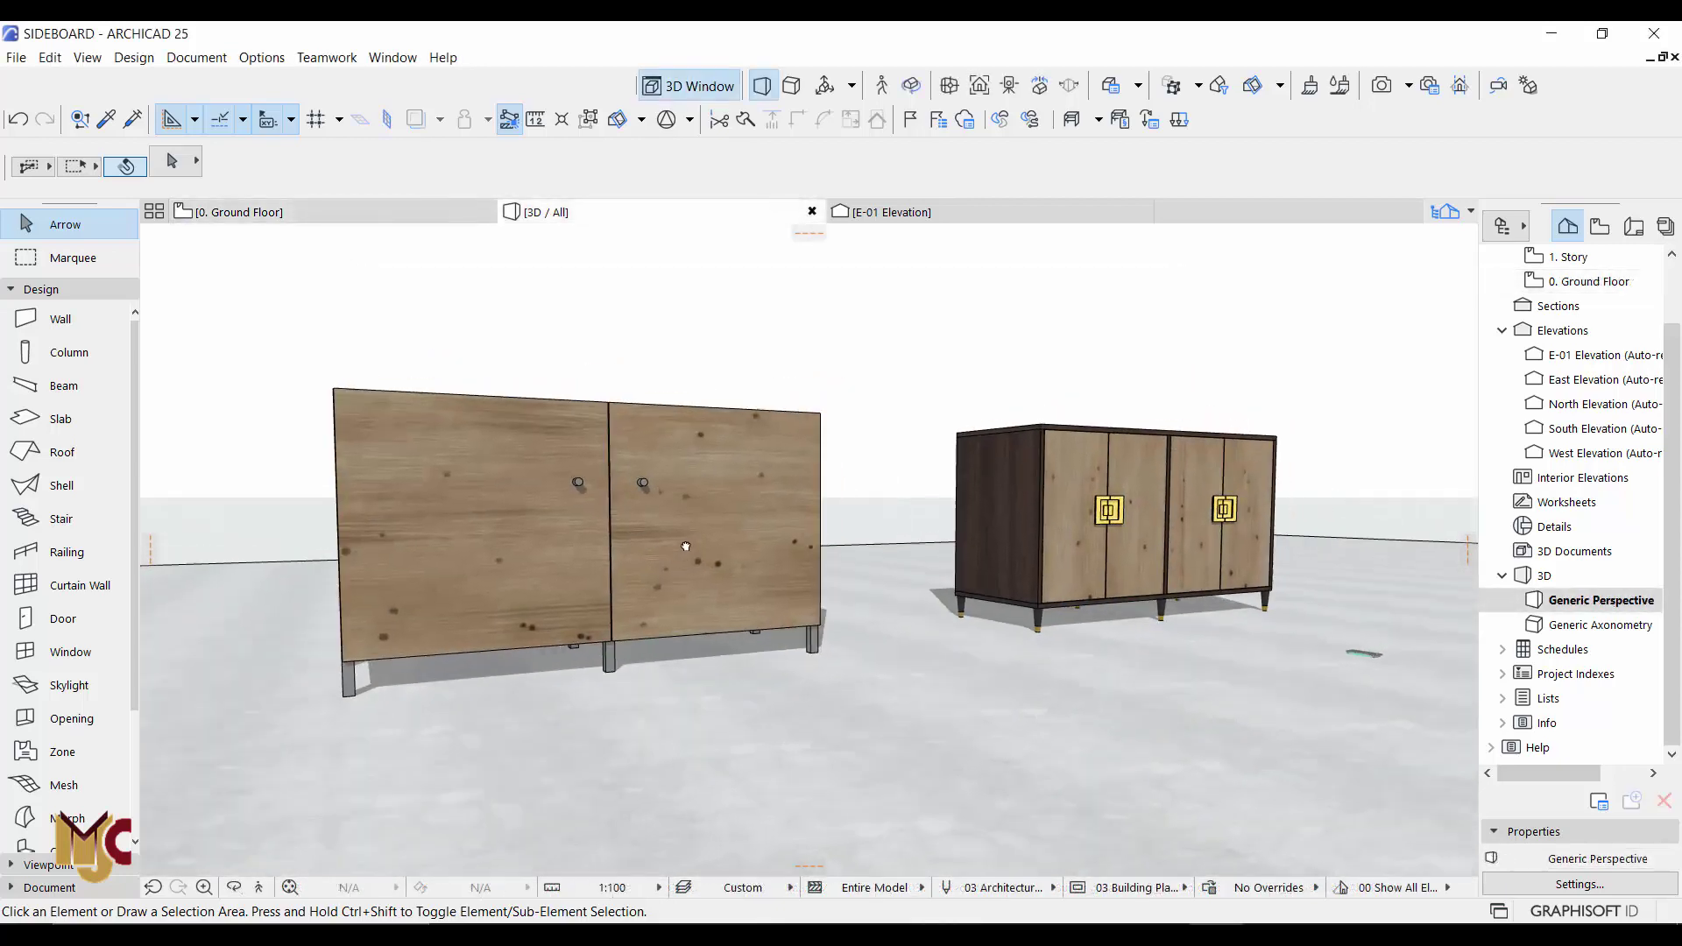
middle_click_drag(926, 541, 817, 552)
scroll(917, 524, "up", 2)
scroll(860, 610, "up", 1)
scroll(857, 624, "up", 2)
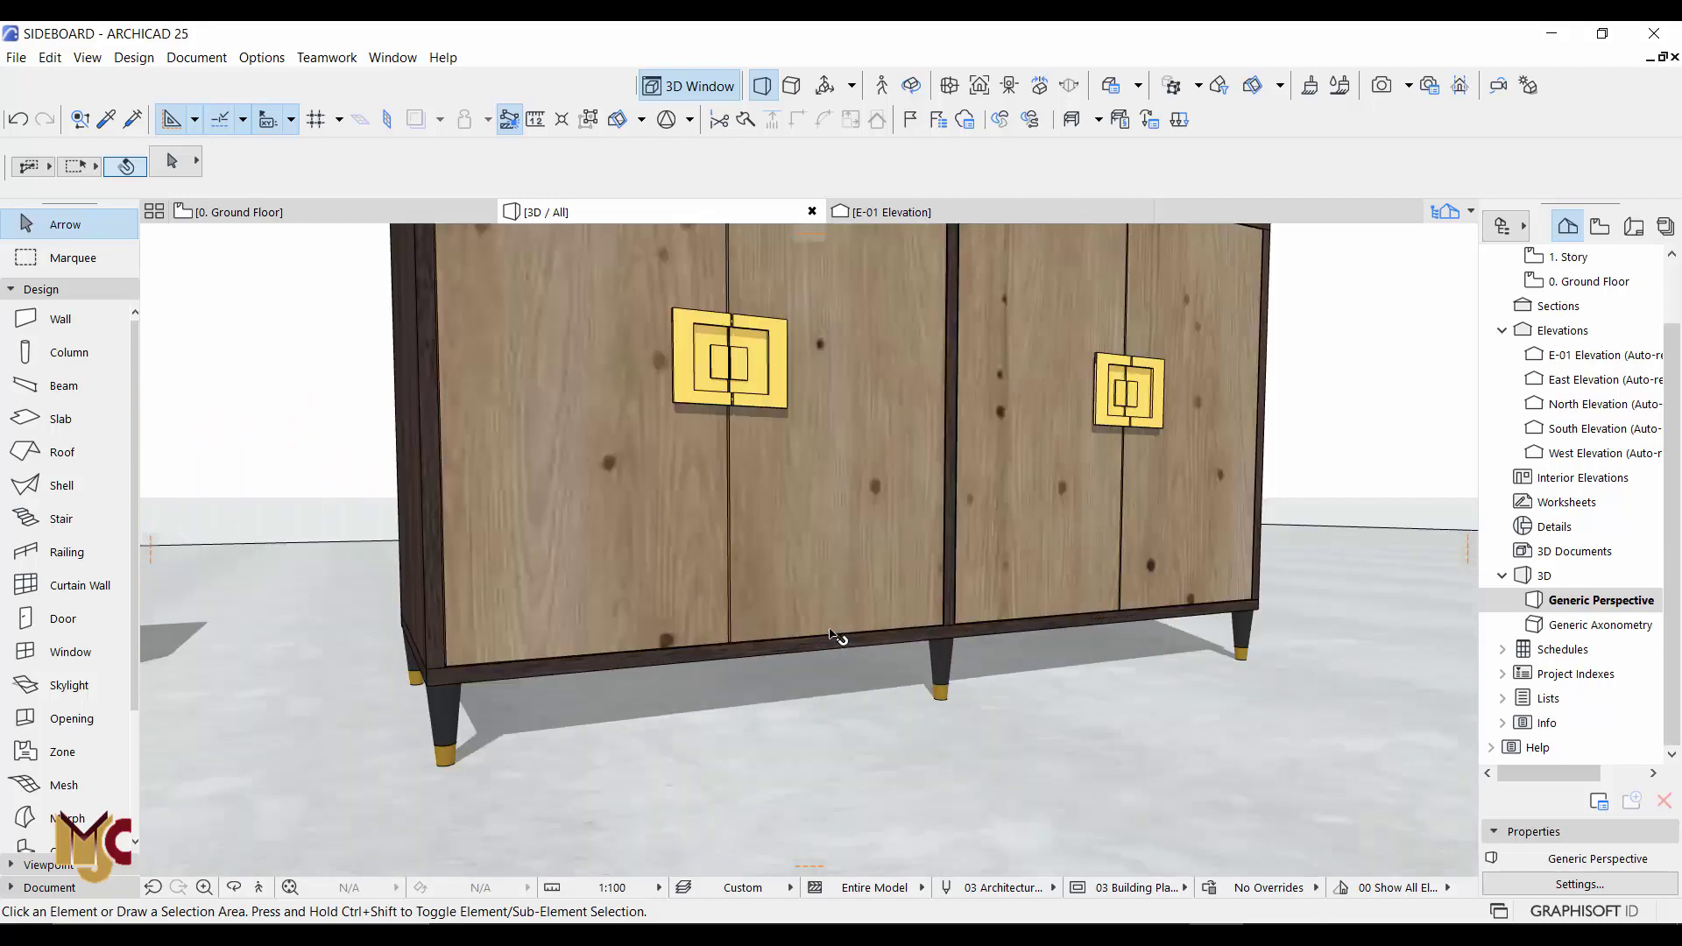
scroll(965, 556, "up", 3)
scroll(984, 531, "down", 3)
scroll(749, 579, "up", 5)
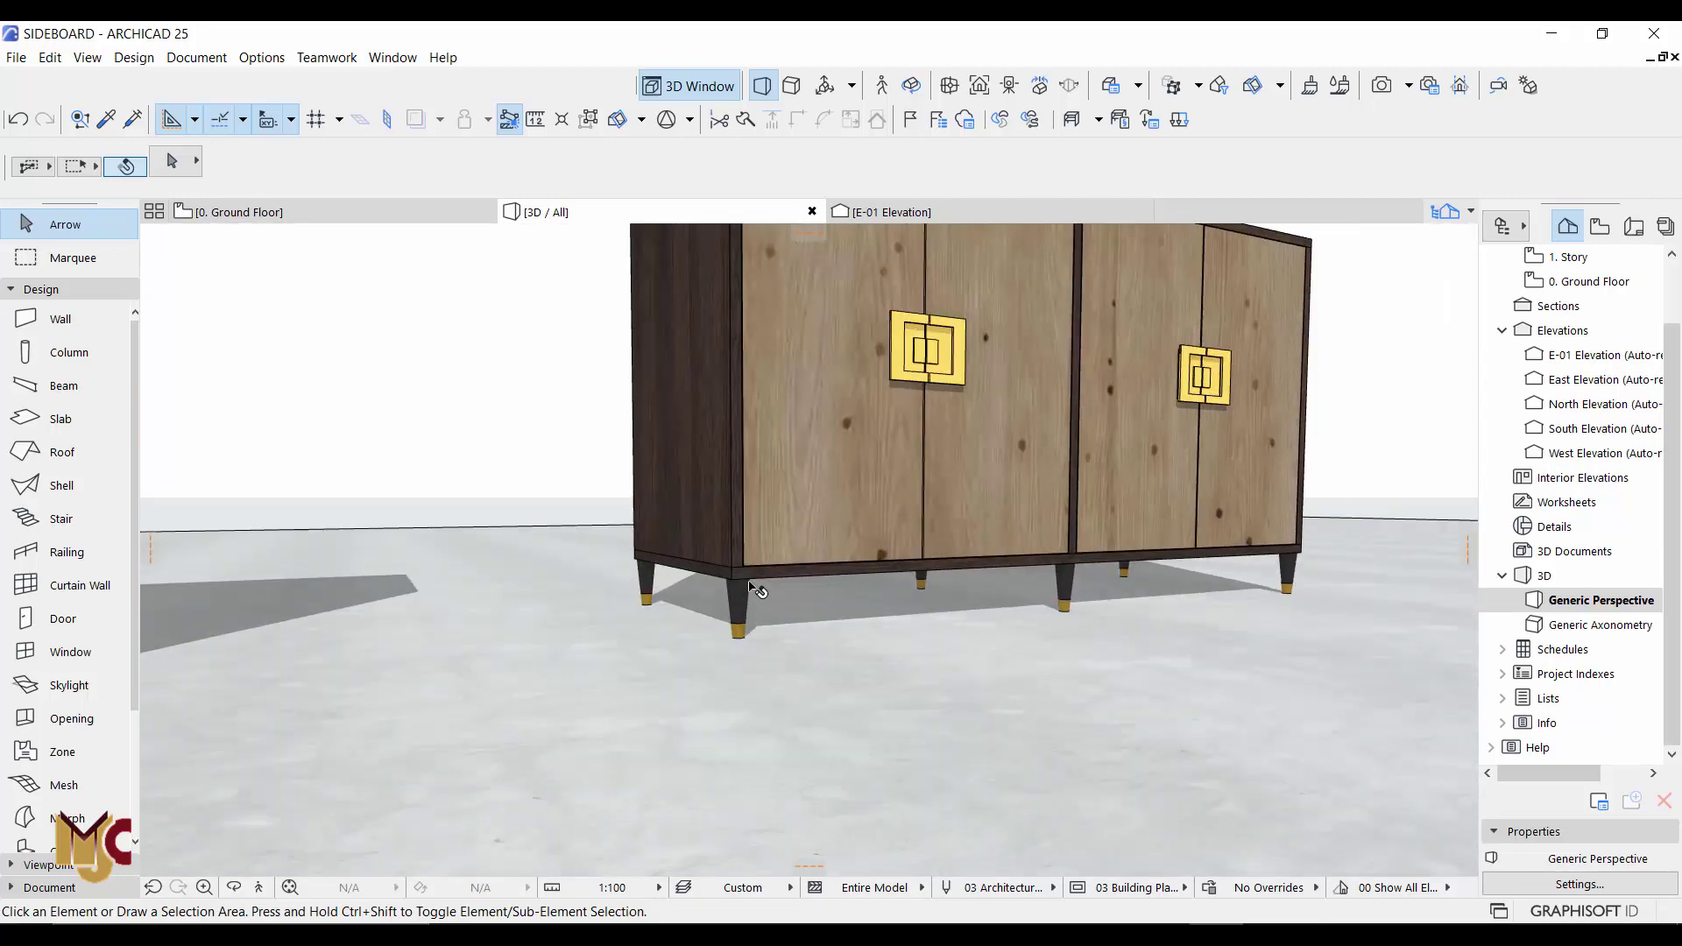
scroll(834, 451, "up", 1)
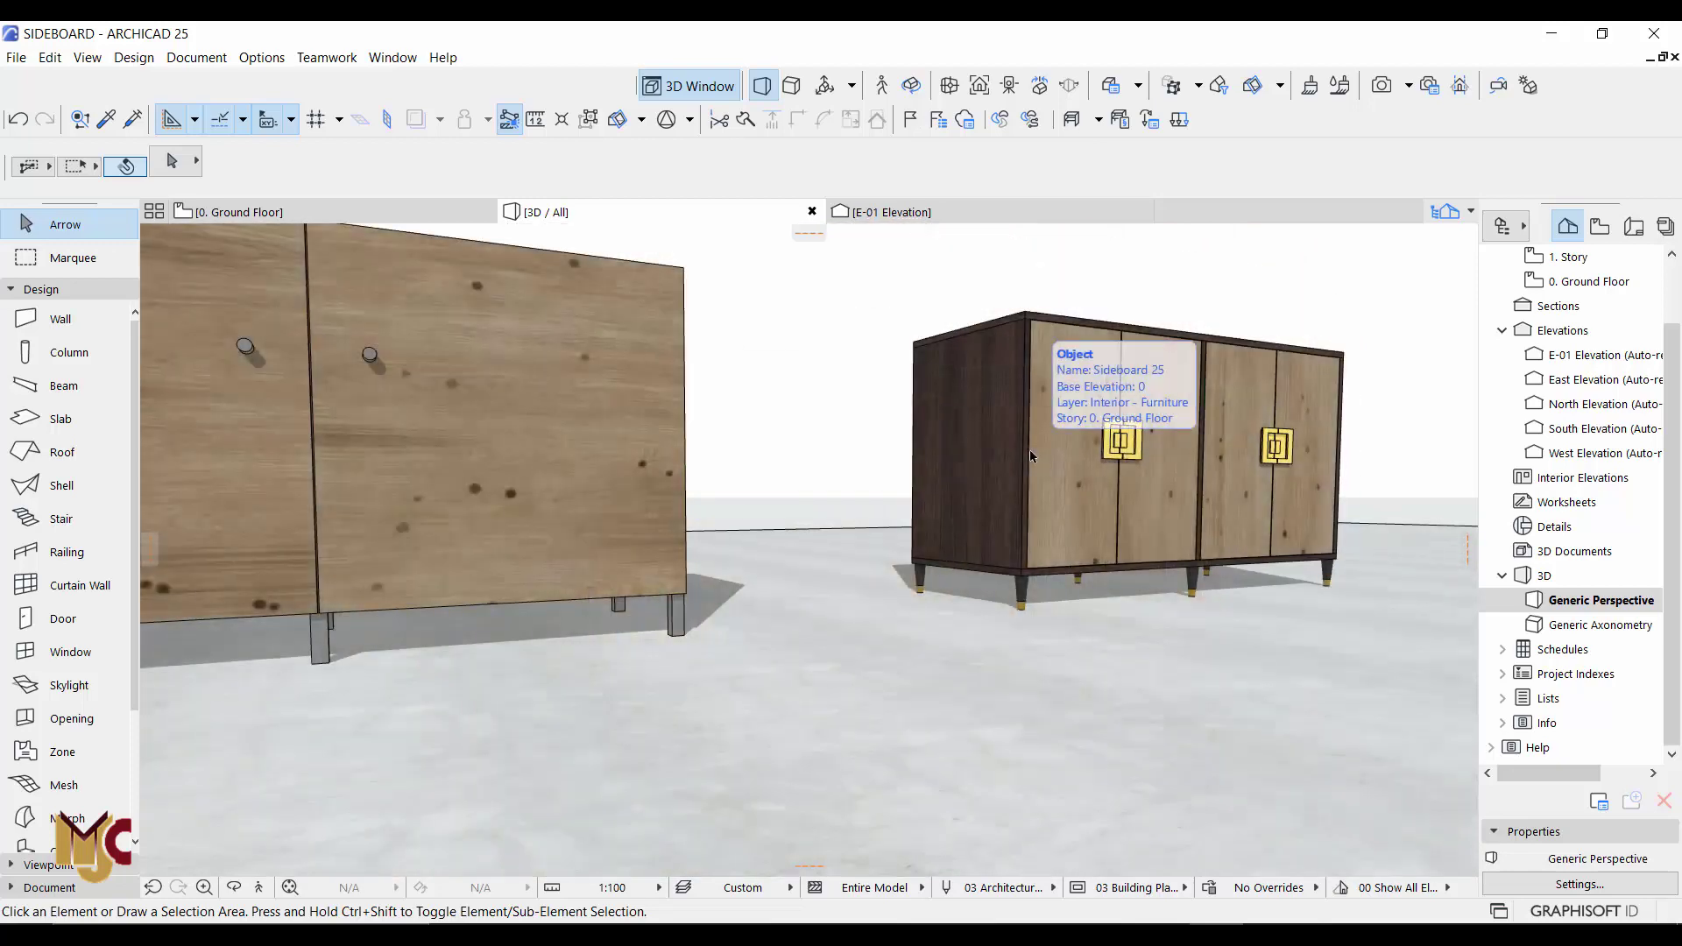
middle_click_drag(893, 476, 994, 489)
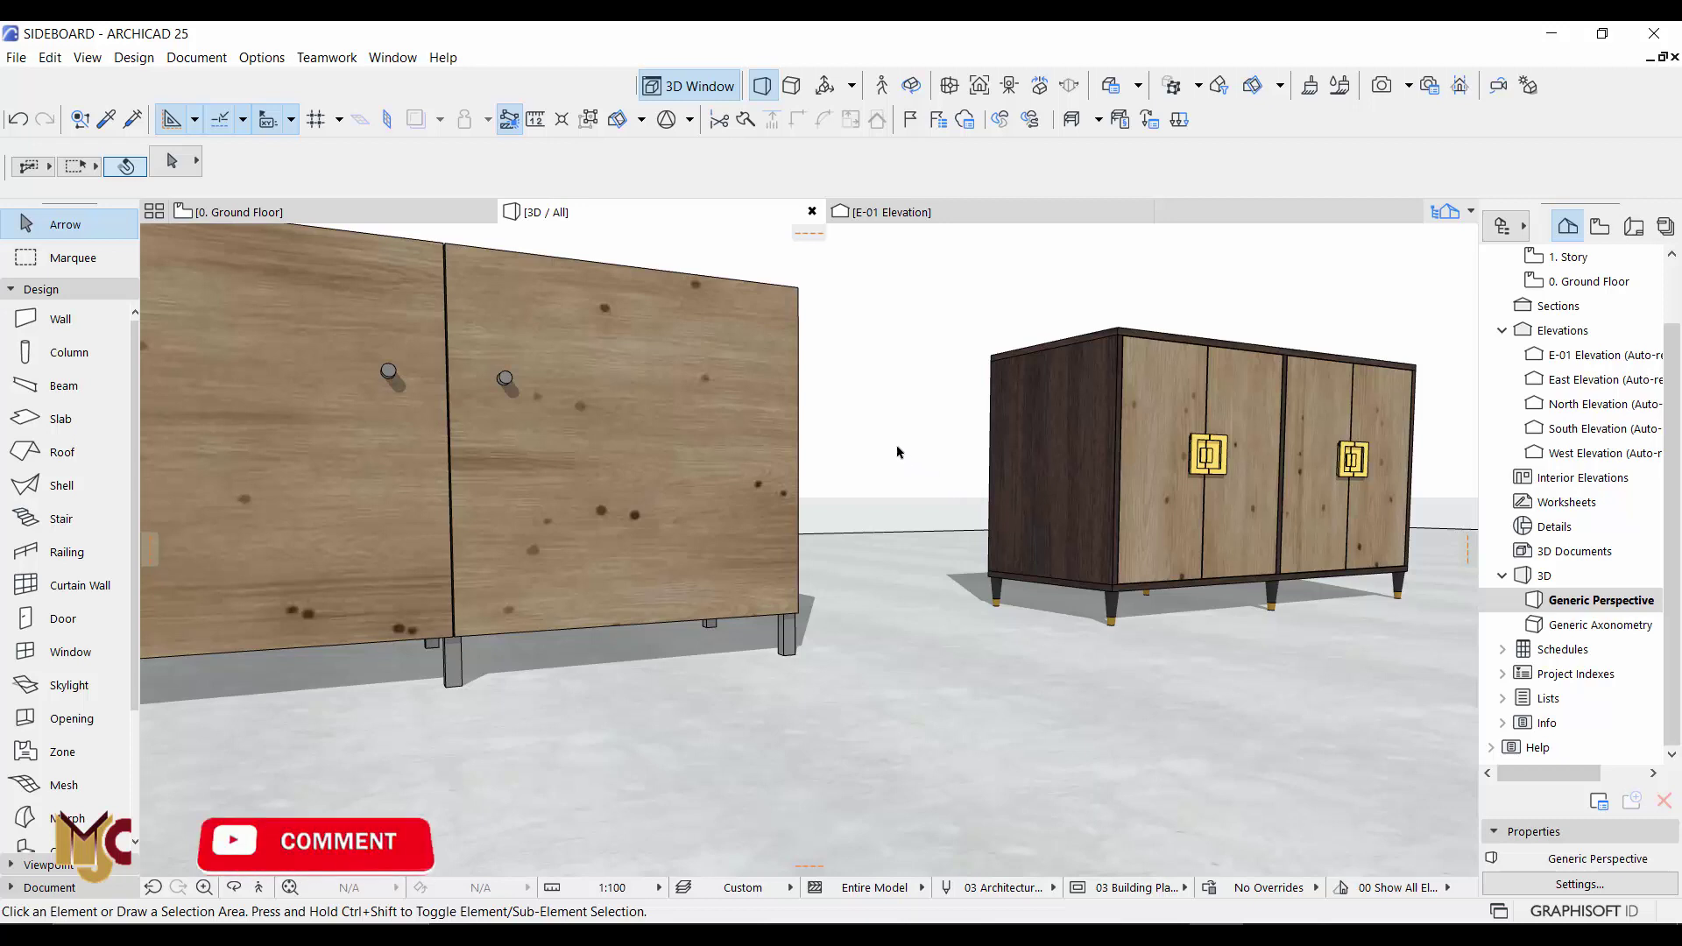
scroll(898, 452, "down", 3)
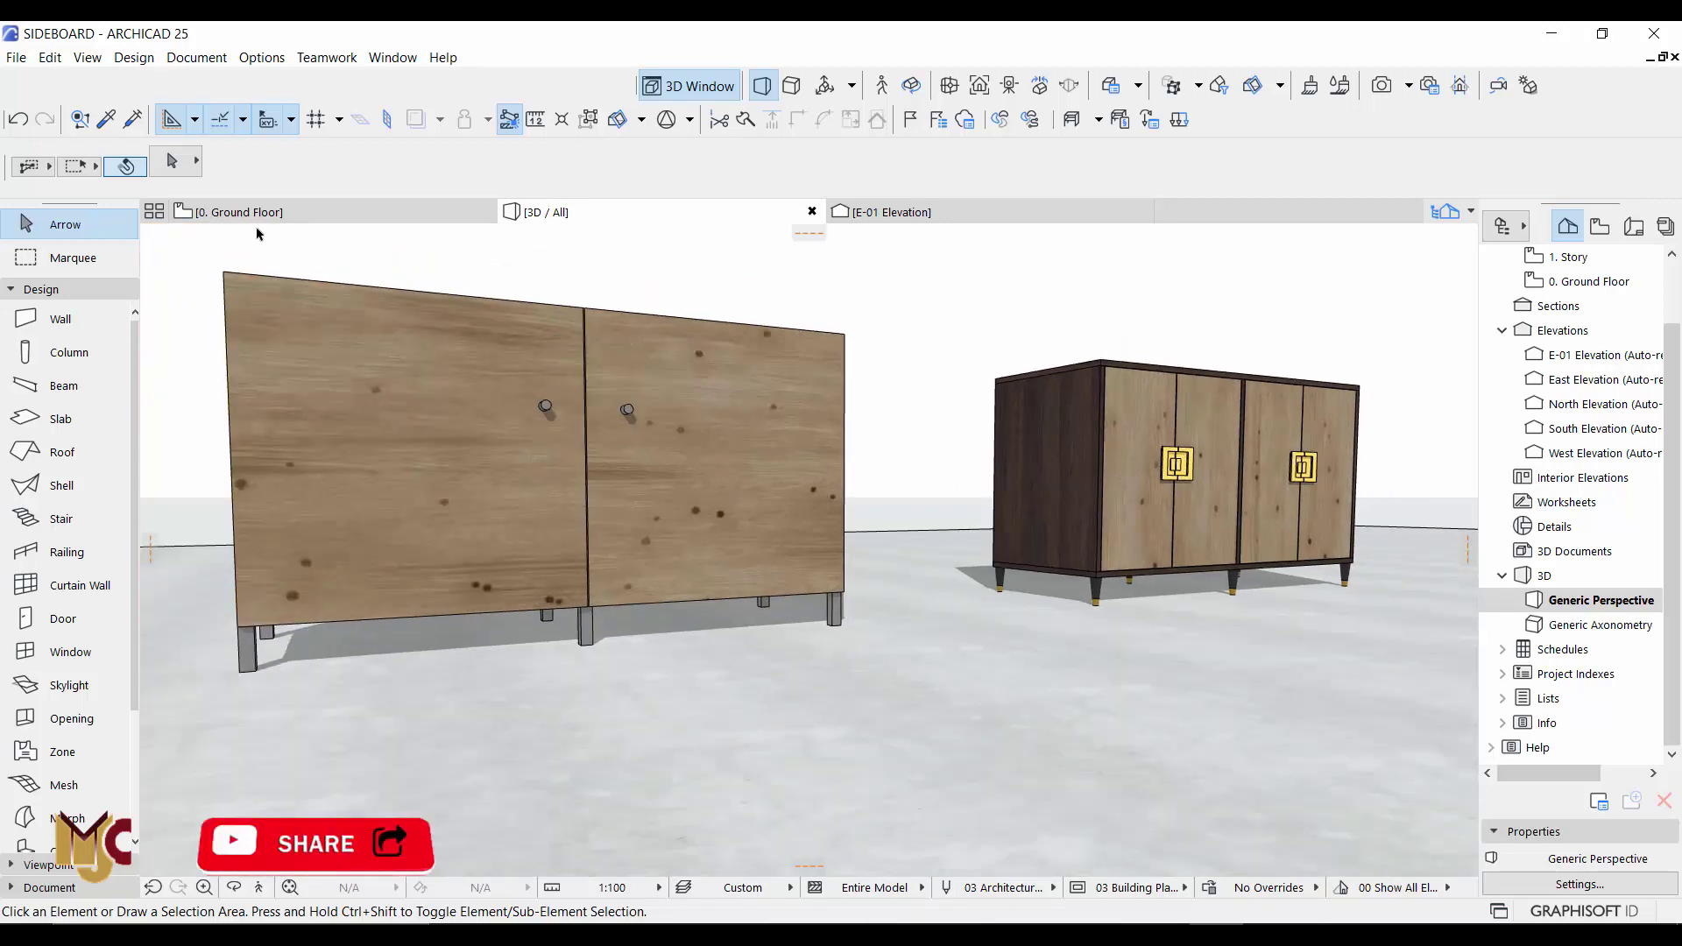
- Open the Ground Floor plan and examine the sideboard in the reference photo
mouse_move(262, 214)
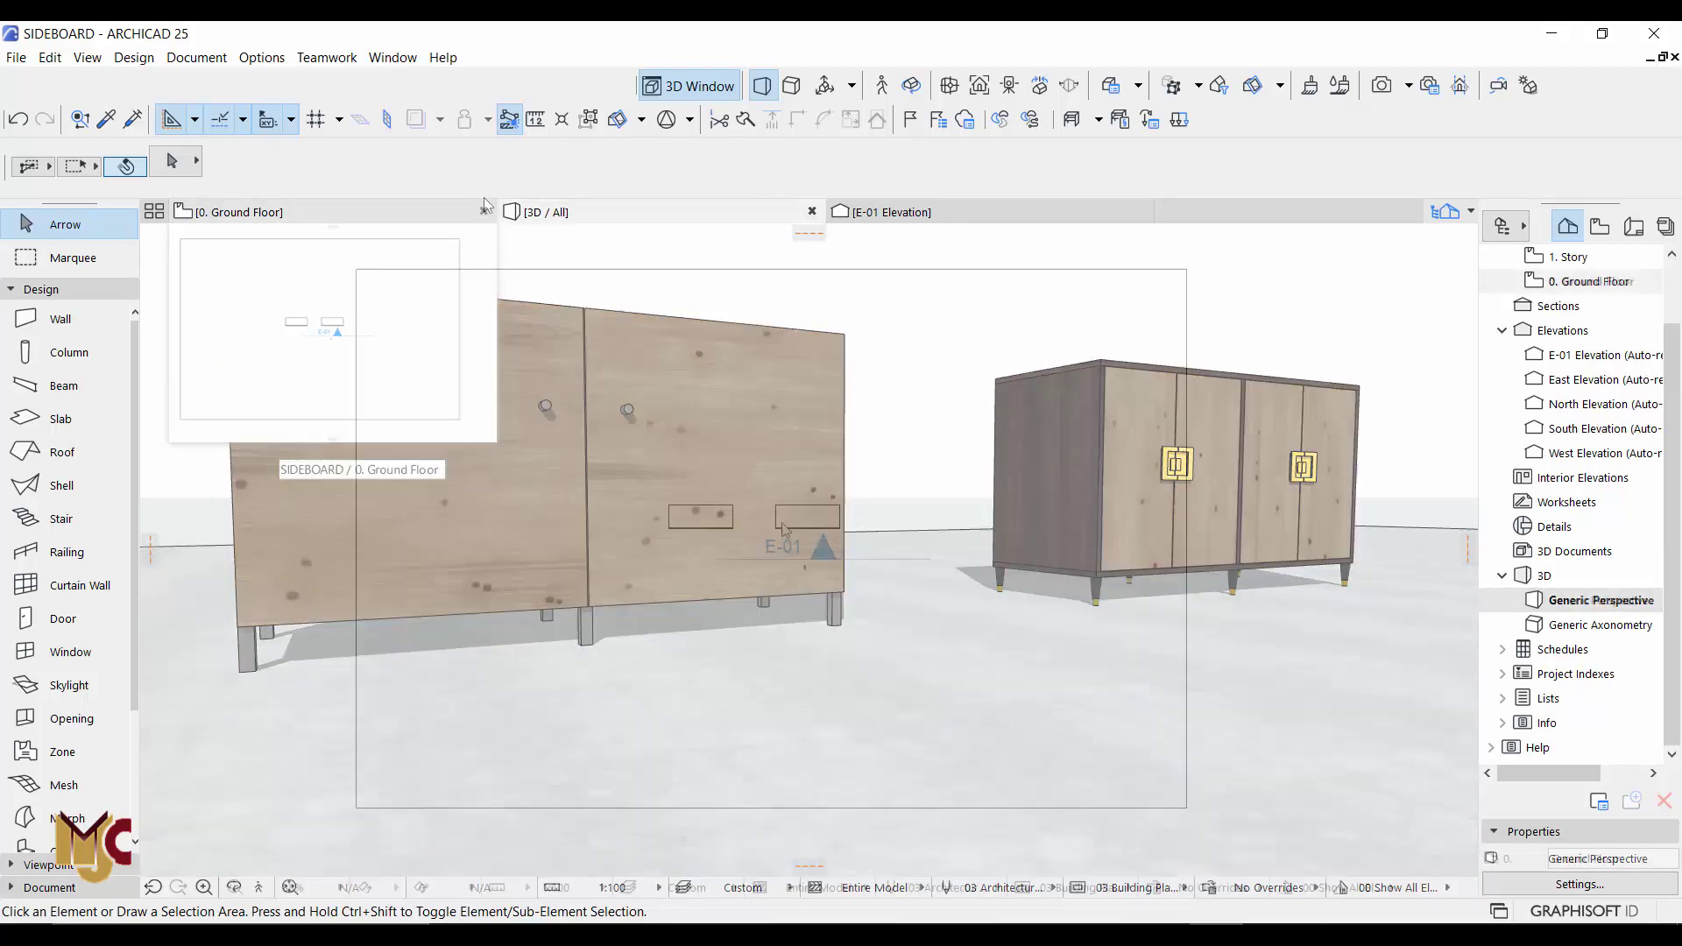
scroll(782, 524, "down", 4)
middle_click_drag(447, 524, 968, 526)
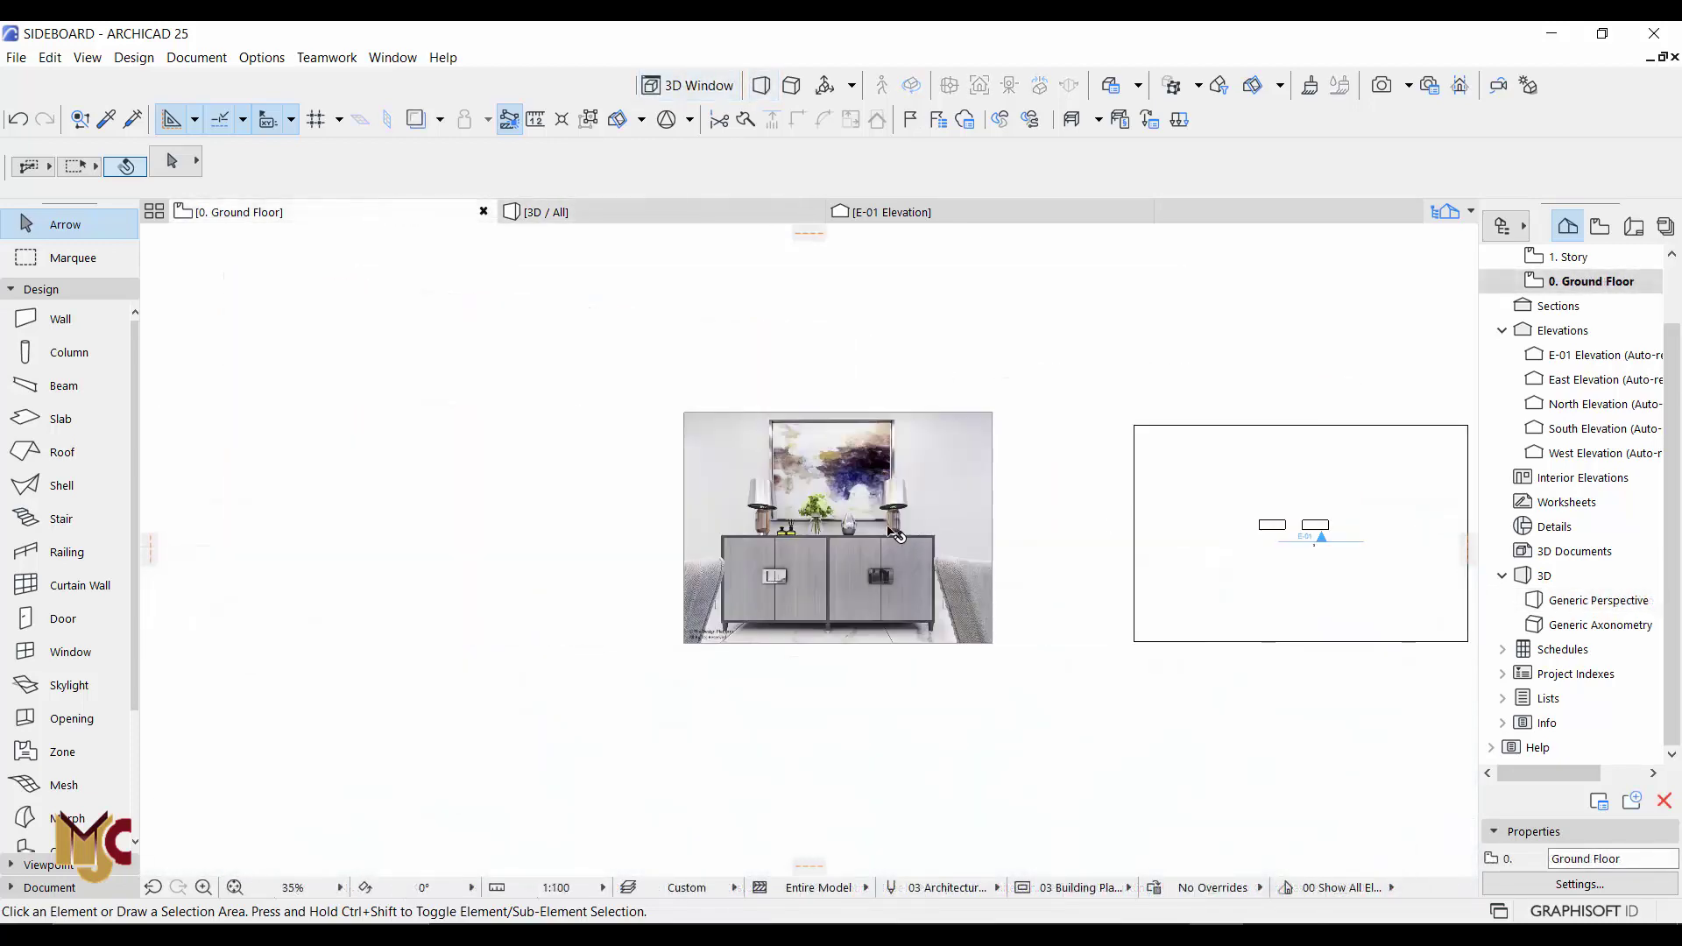
scroll(871, 527, "up", 3)
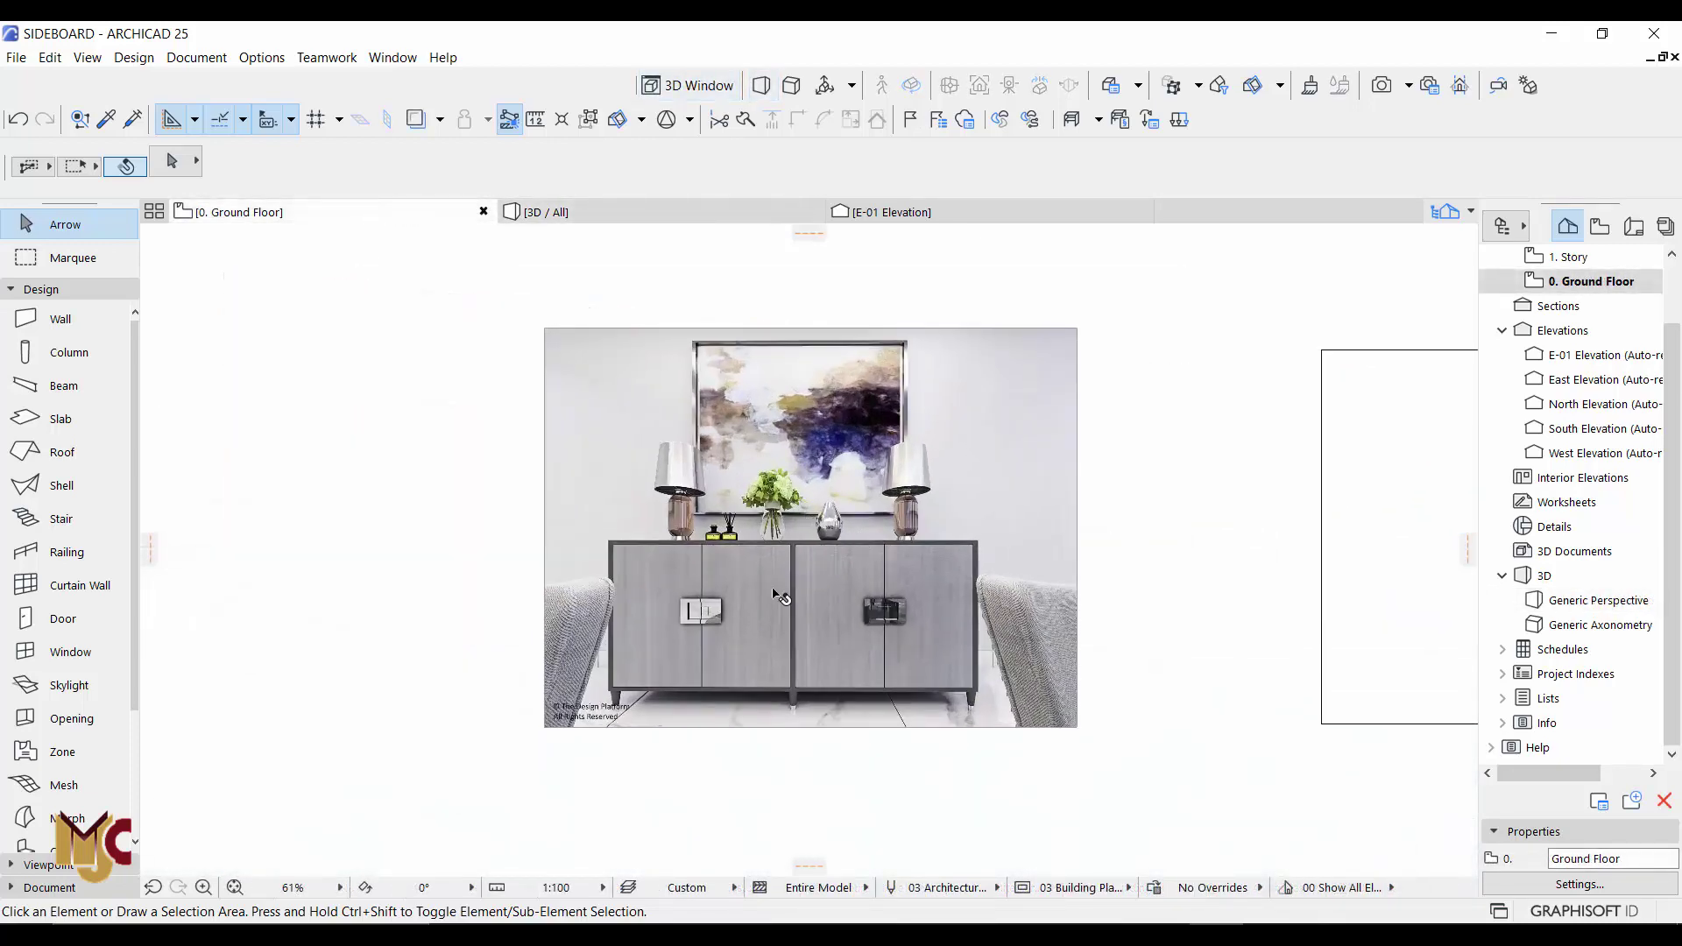
scroll(778, 596, "up", 4)
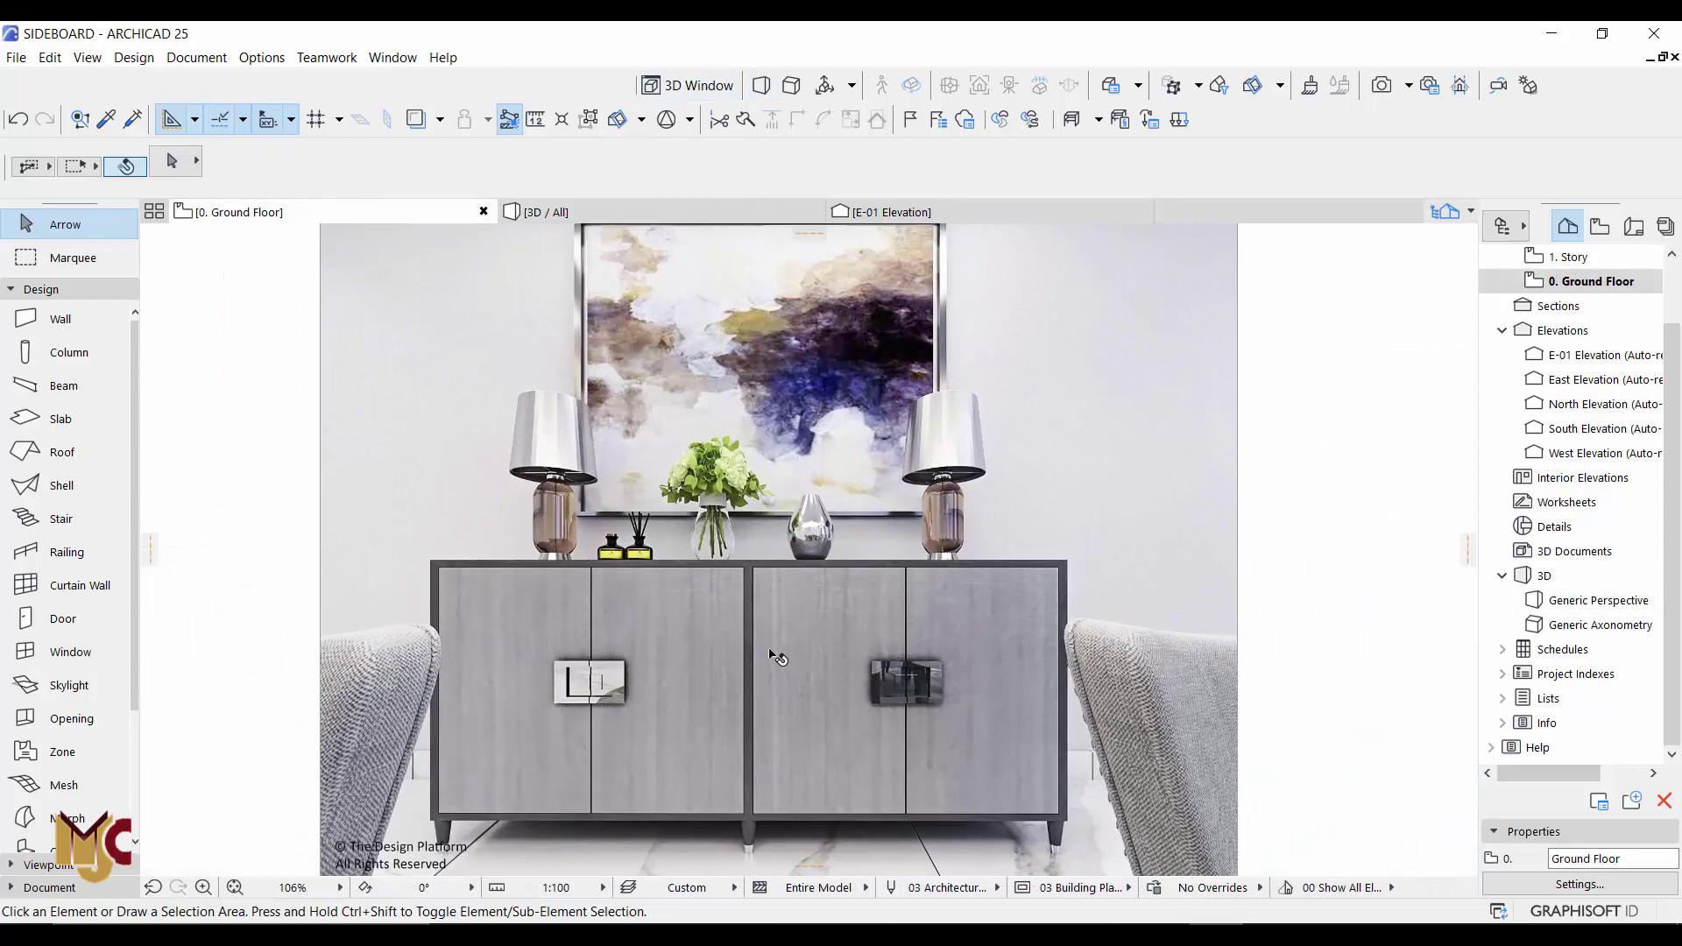
scroll(919, 618, "down", 2)
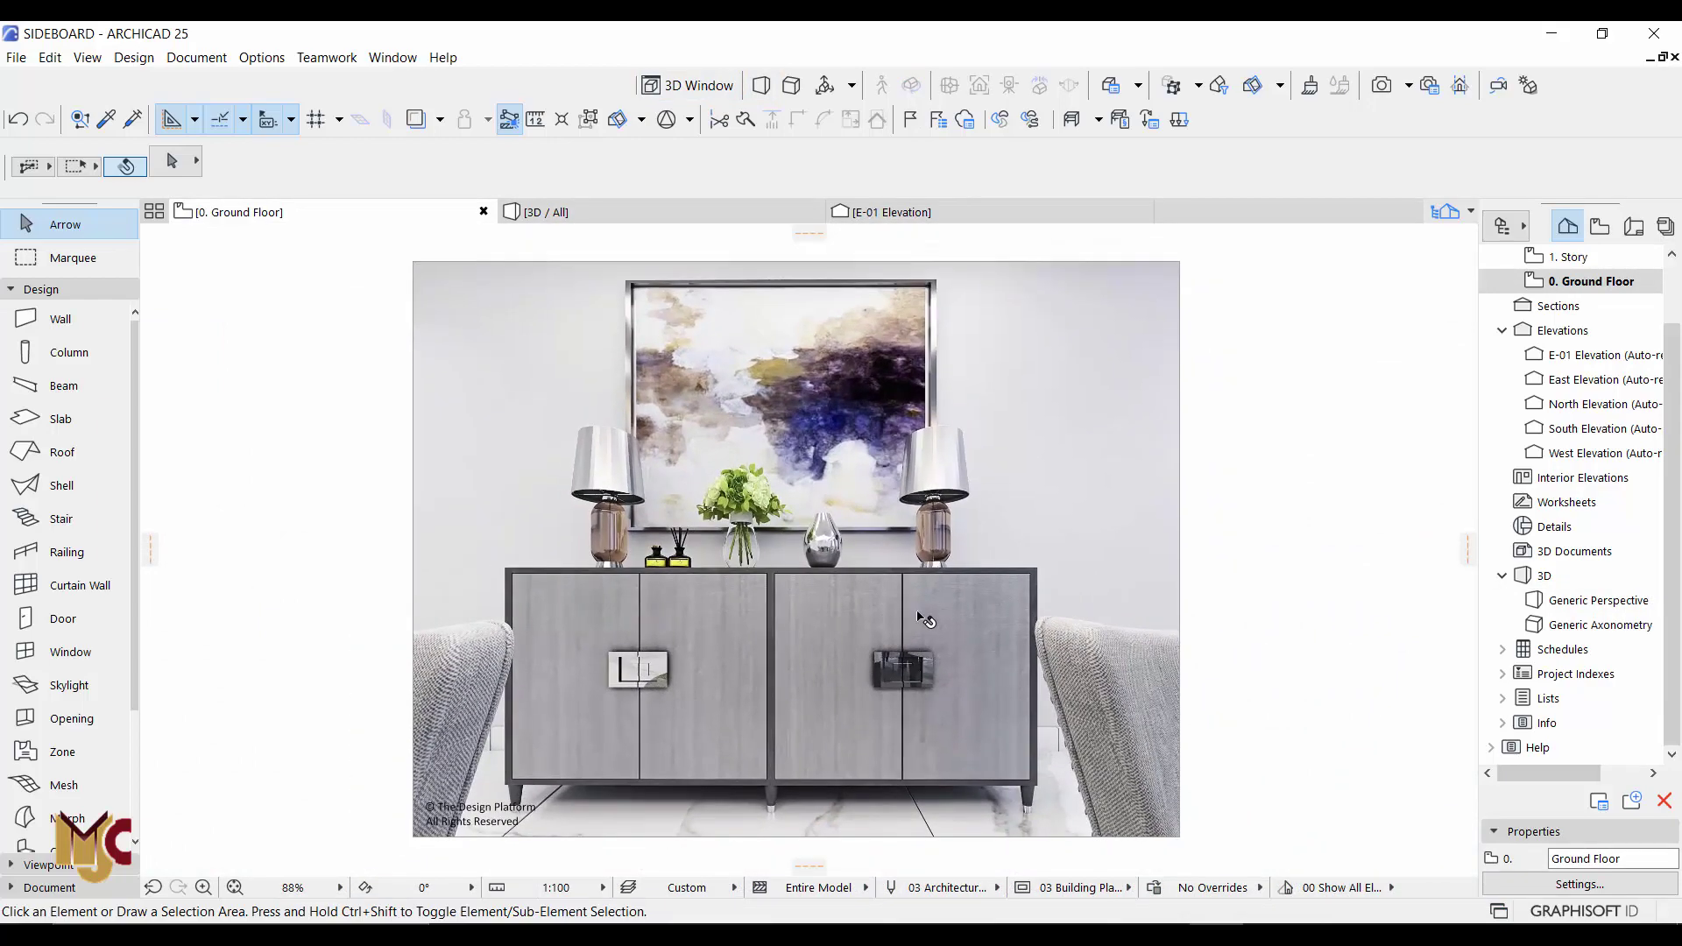
- Return to the 3D view and inspect the dark-framed sideboard with gold handles from the front
key("F3")
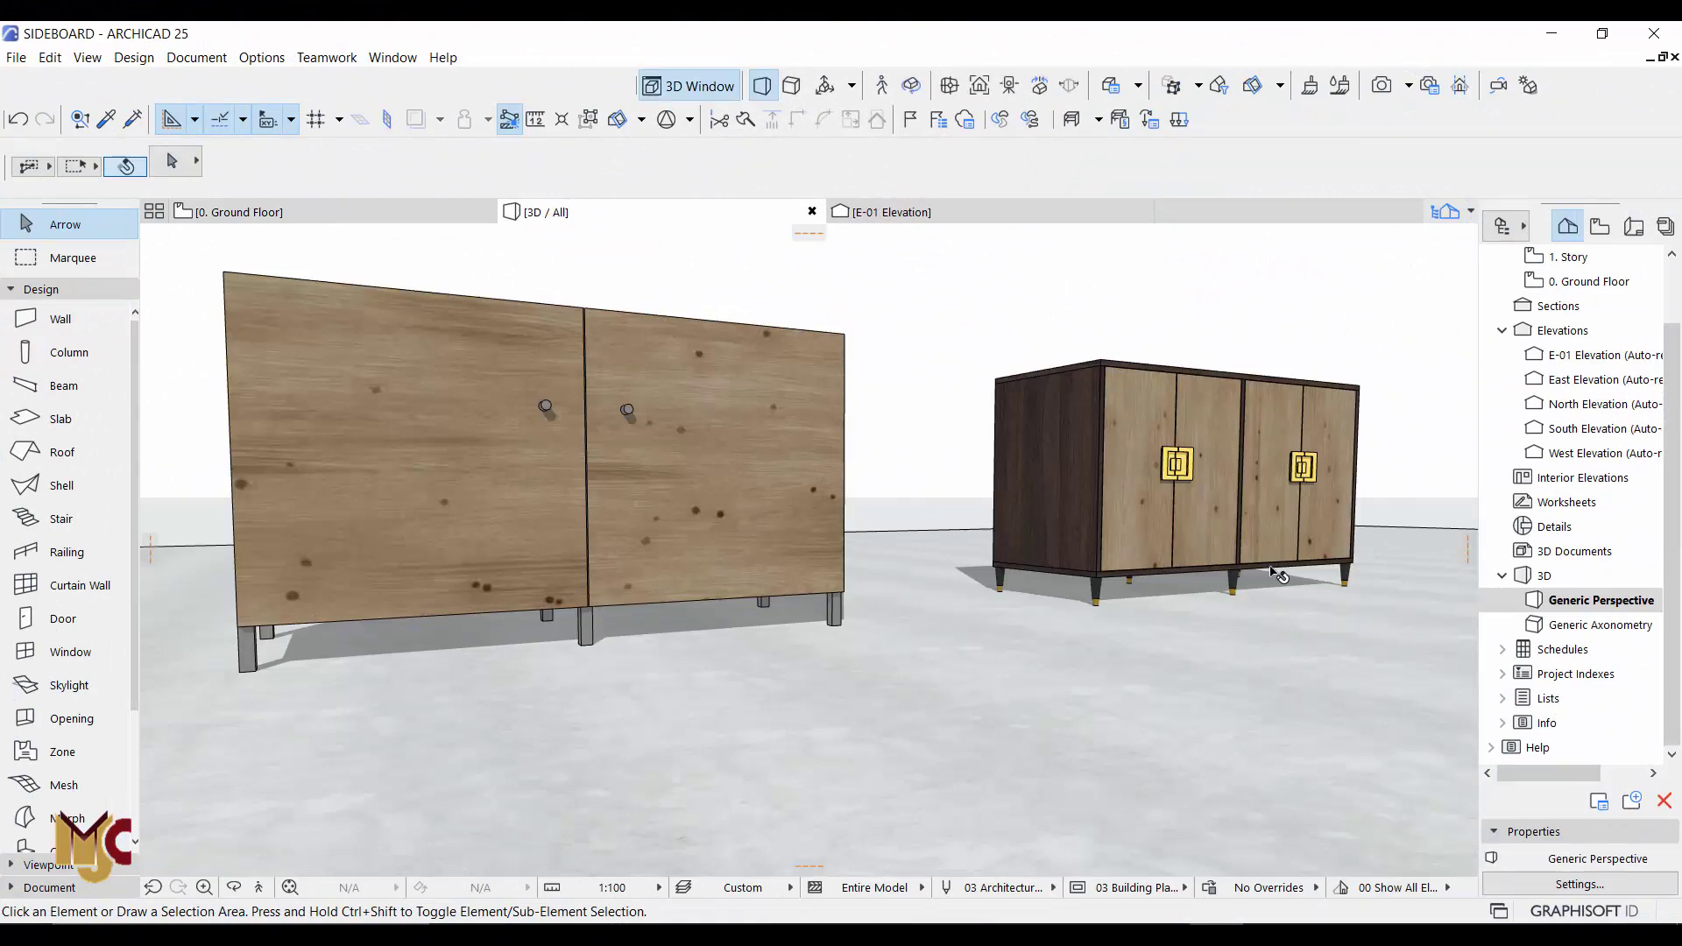
scroll(1279, 574, "down", 4)
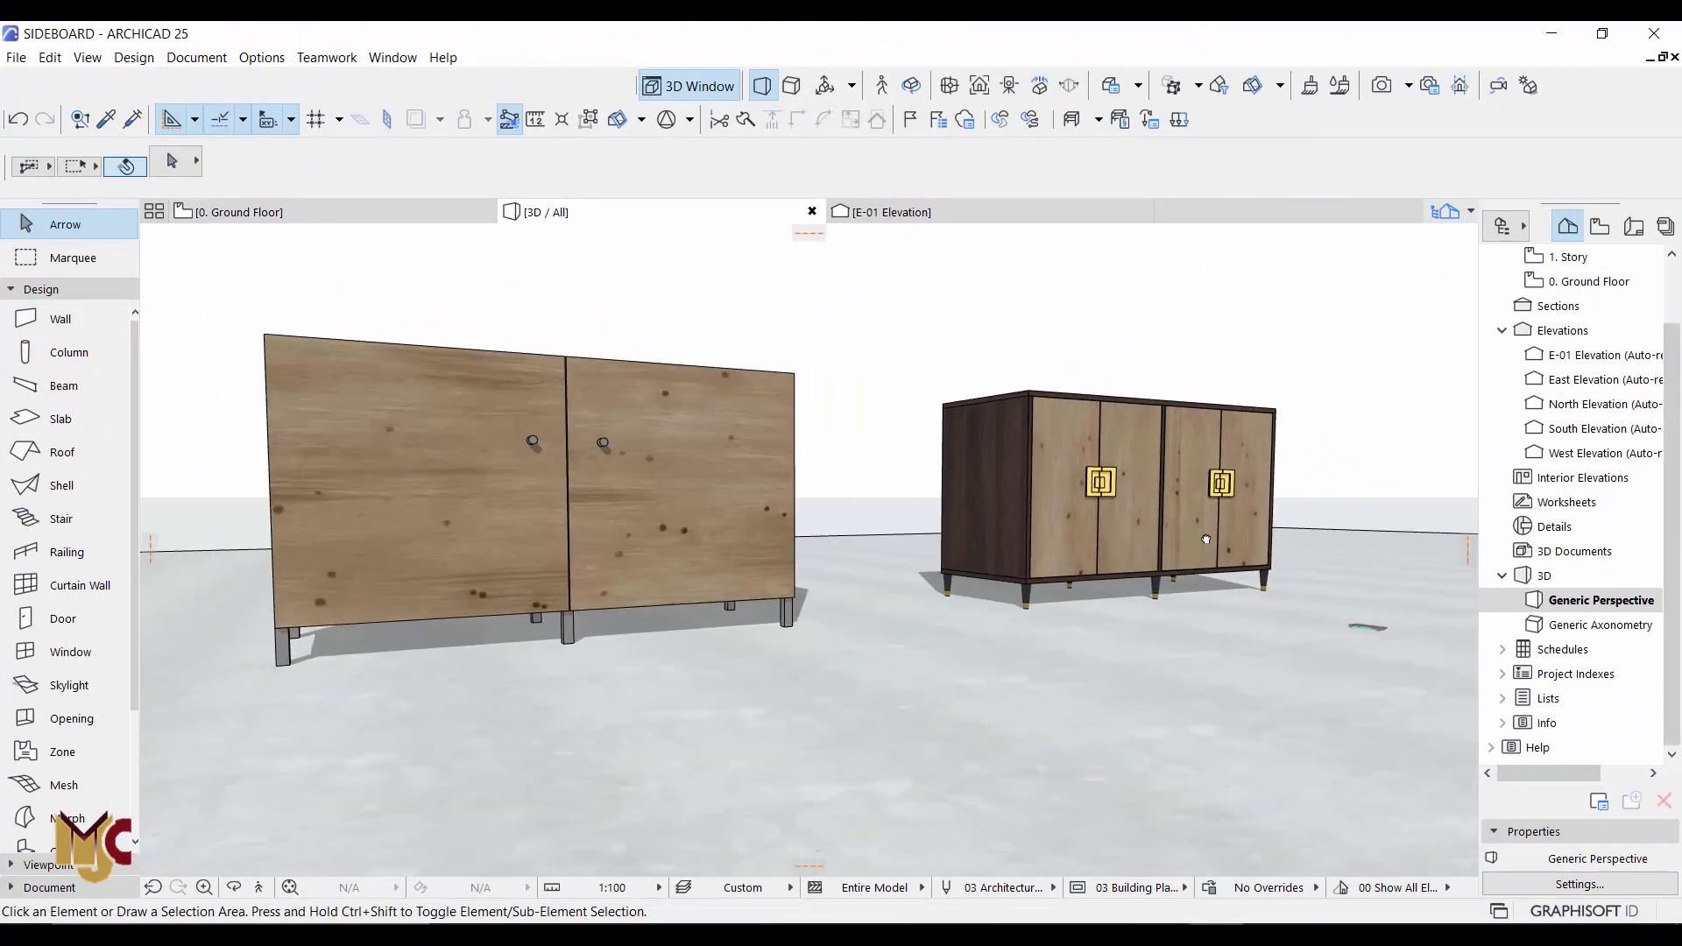
key("o")
left_click_drag(1212, 528, 943, 513)
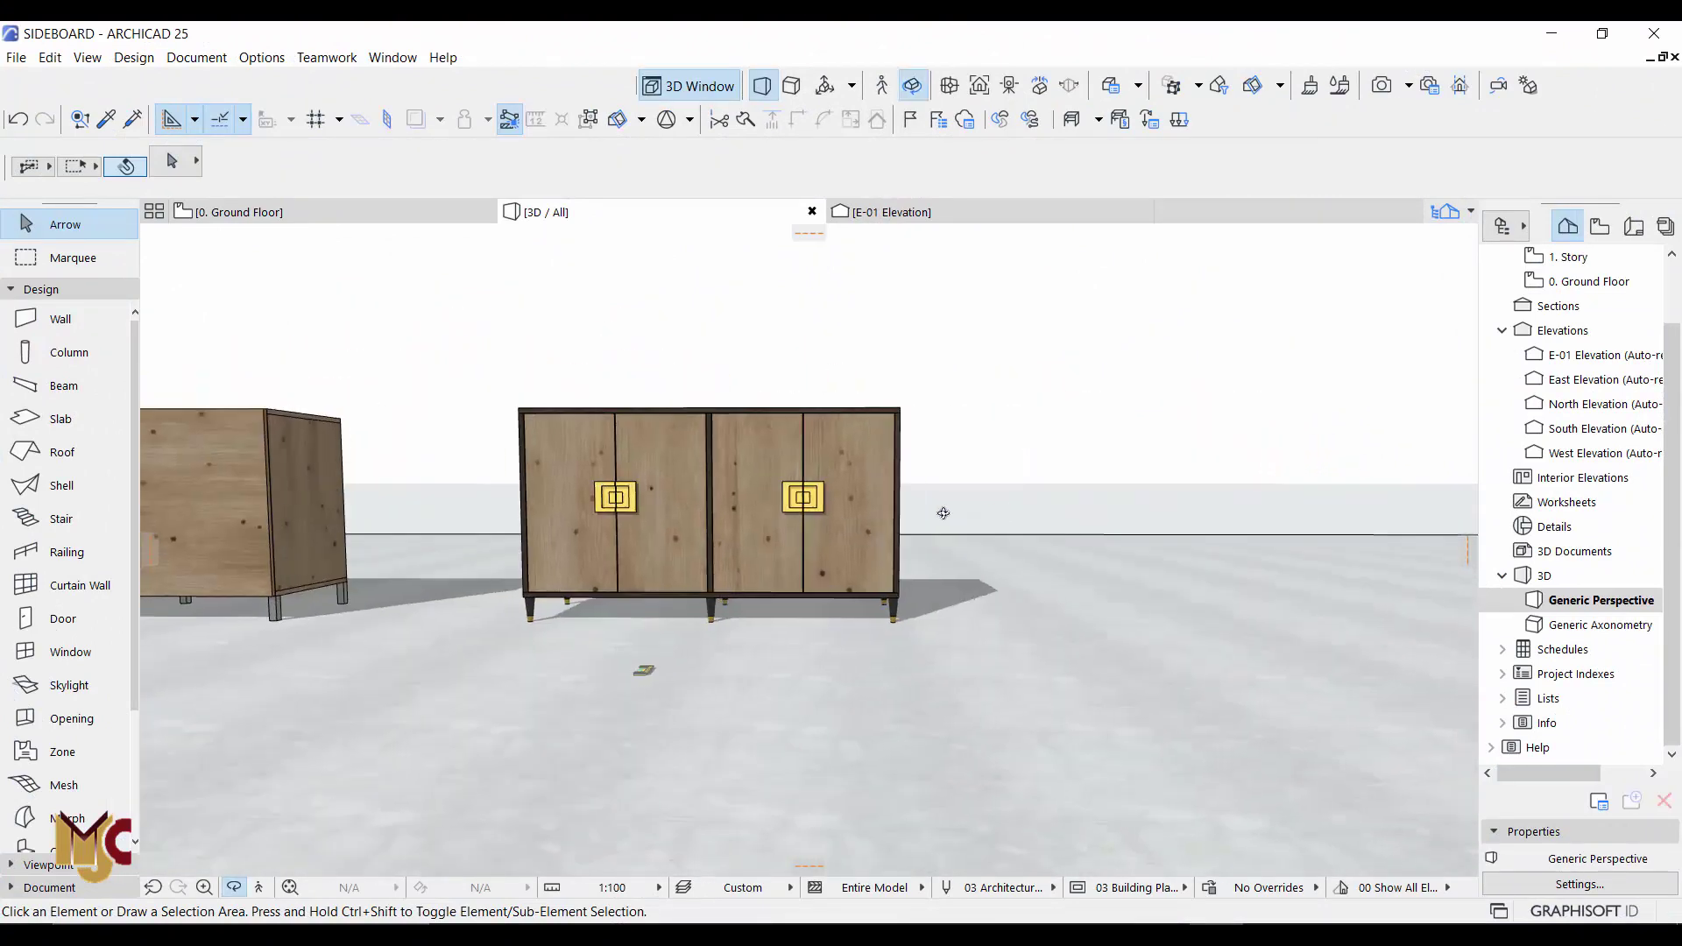
scroll(642, 466, "up", 1)
scroll(642, 467, "up", 2)
middle_click_drag(650, 467, 905, 460)
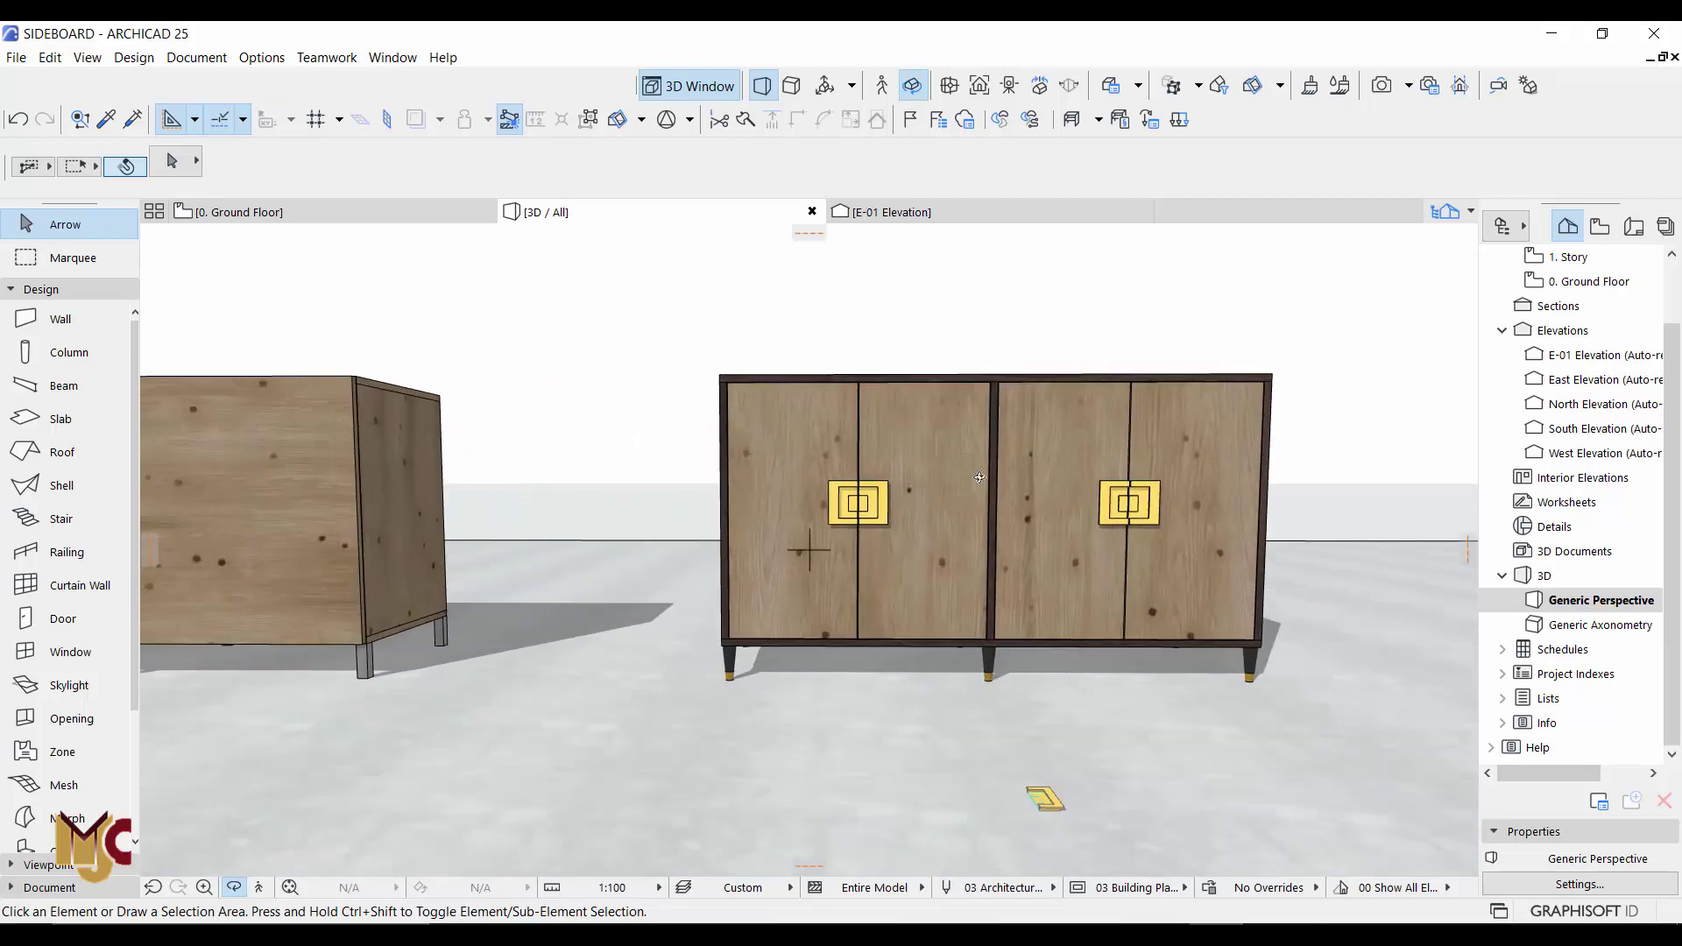
middle_click_drag(862, 533, 889, 533)
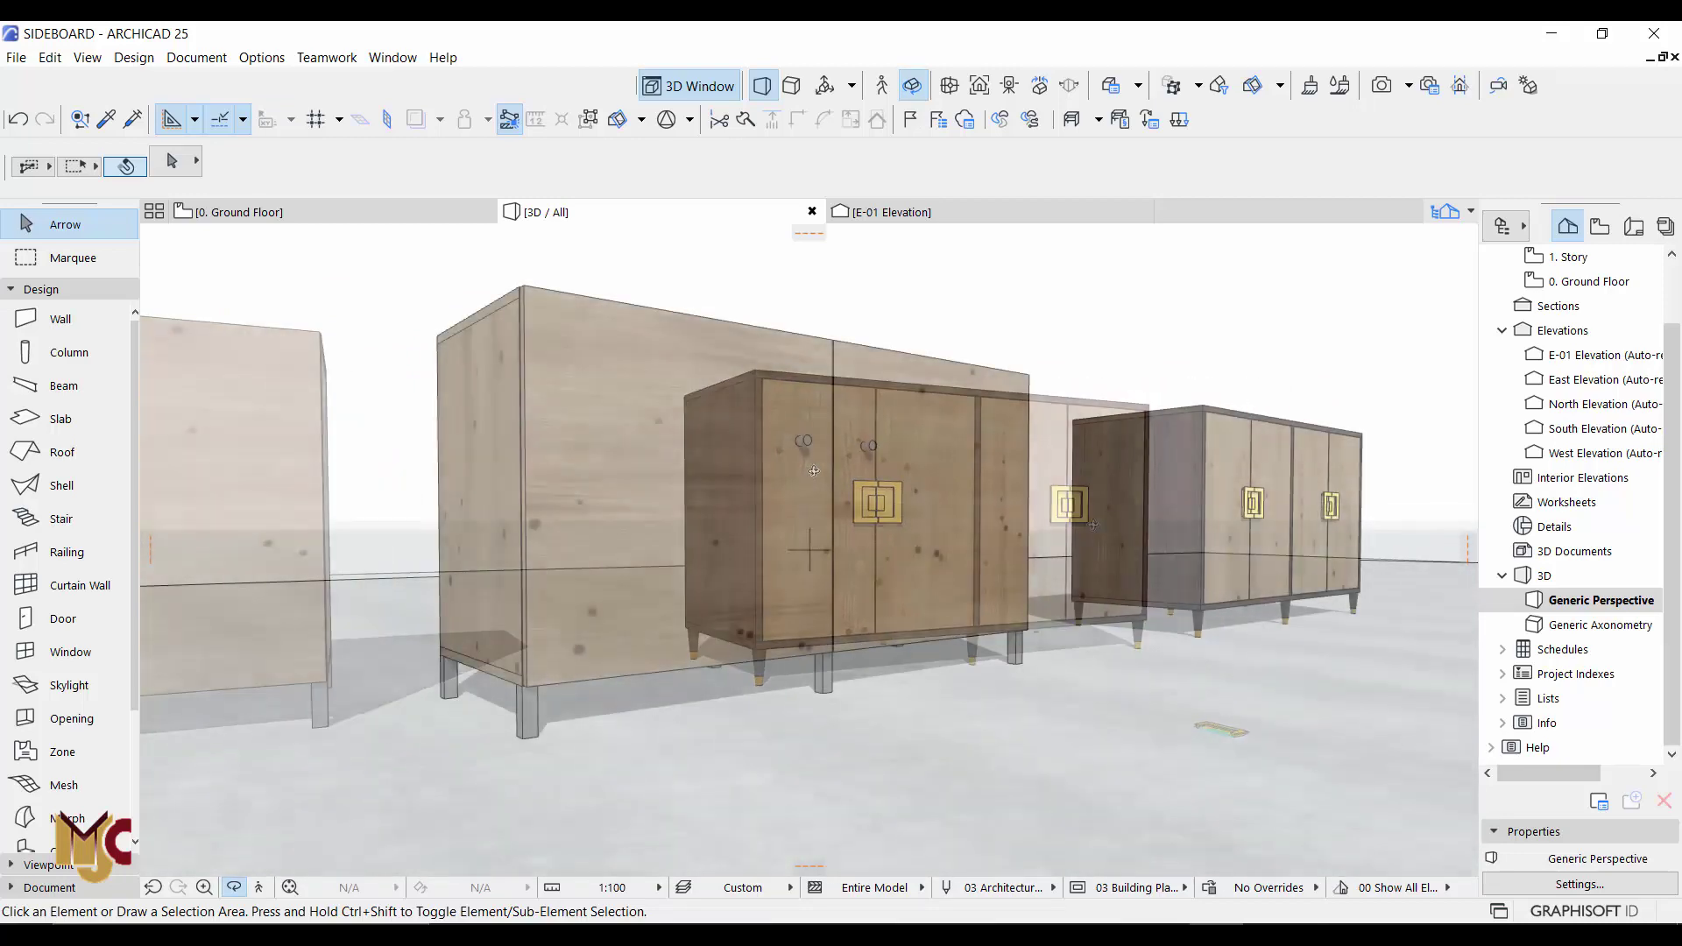
left_click_drag(814, 470, 813, 476)
- Open the settings of the plain pine sideboard, change its leg type to Cone With Foot and try the Thicker Leg option
left_click(749, 462)
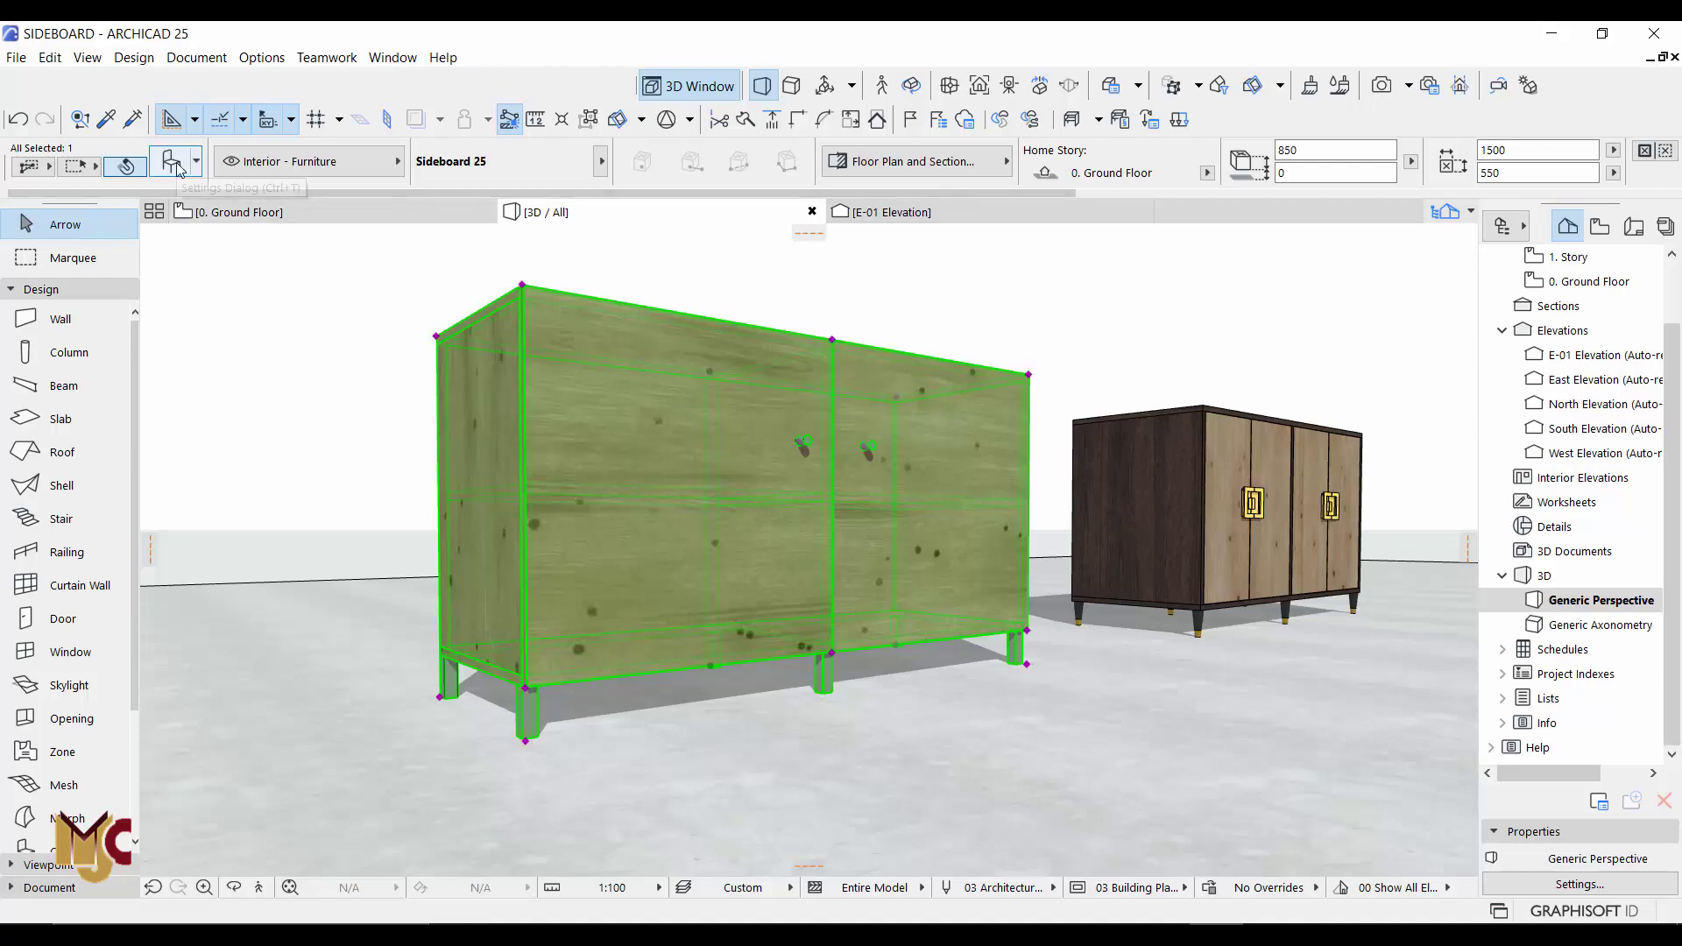
double_click(786, 328)
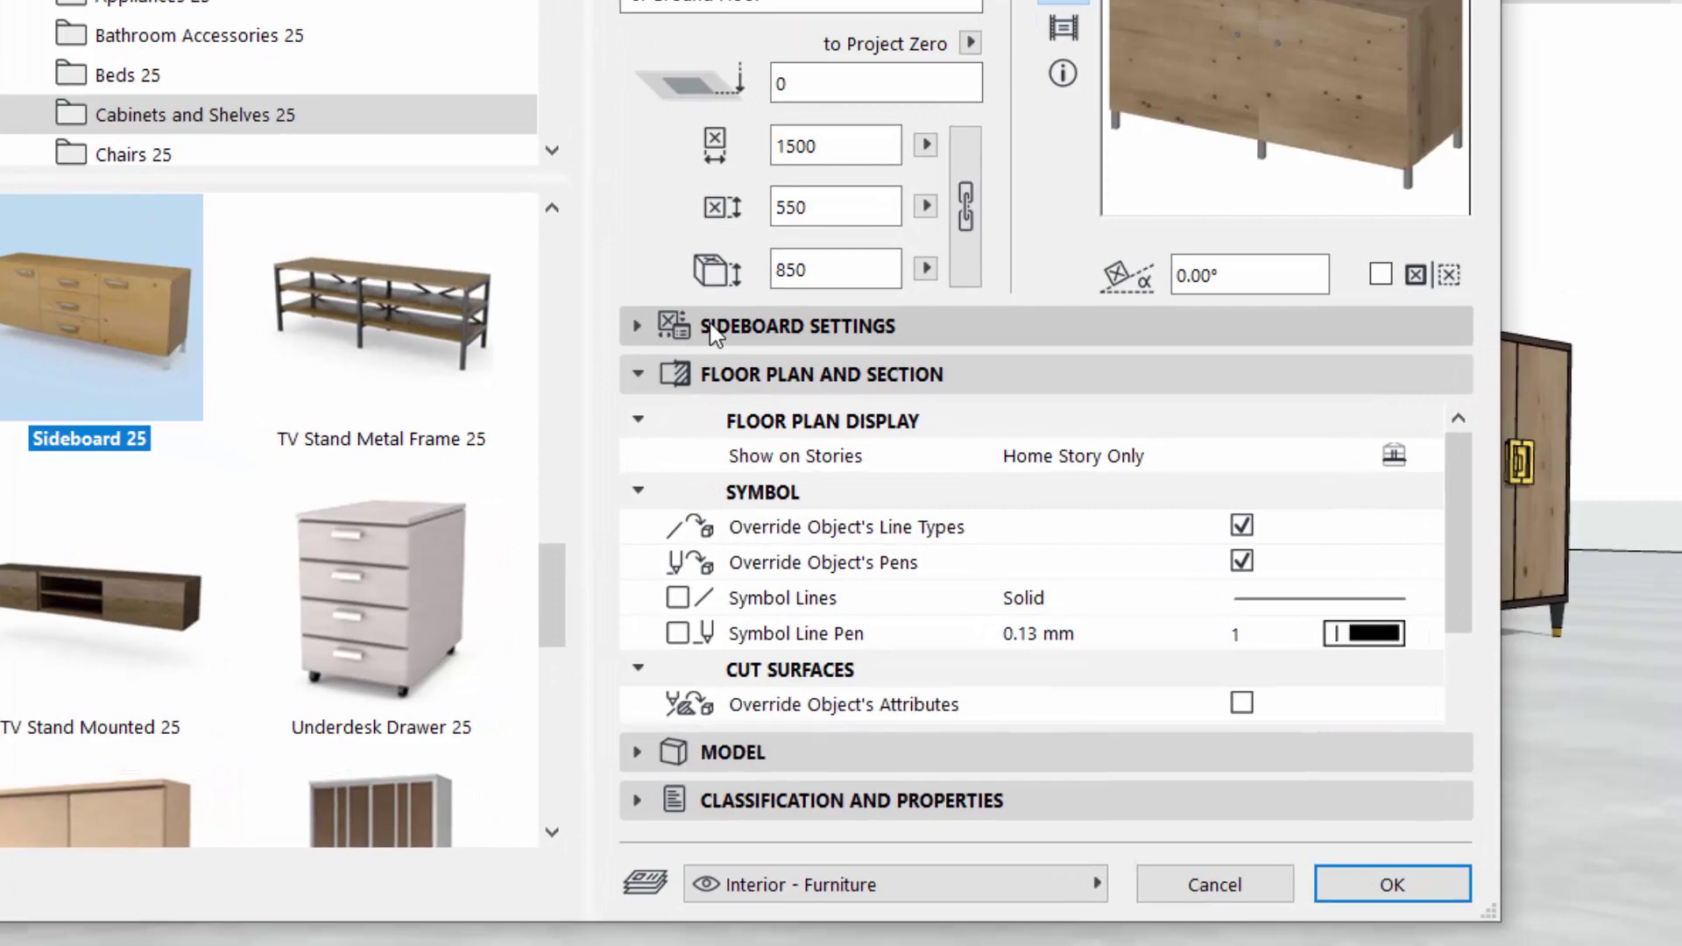
left_click(740, 355)
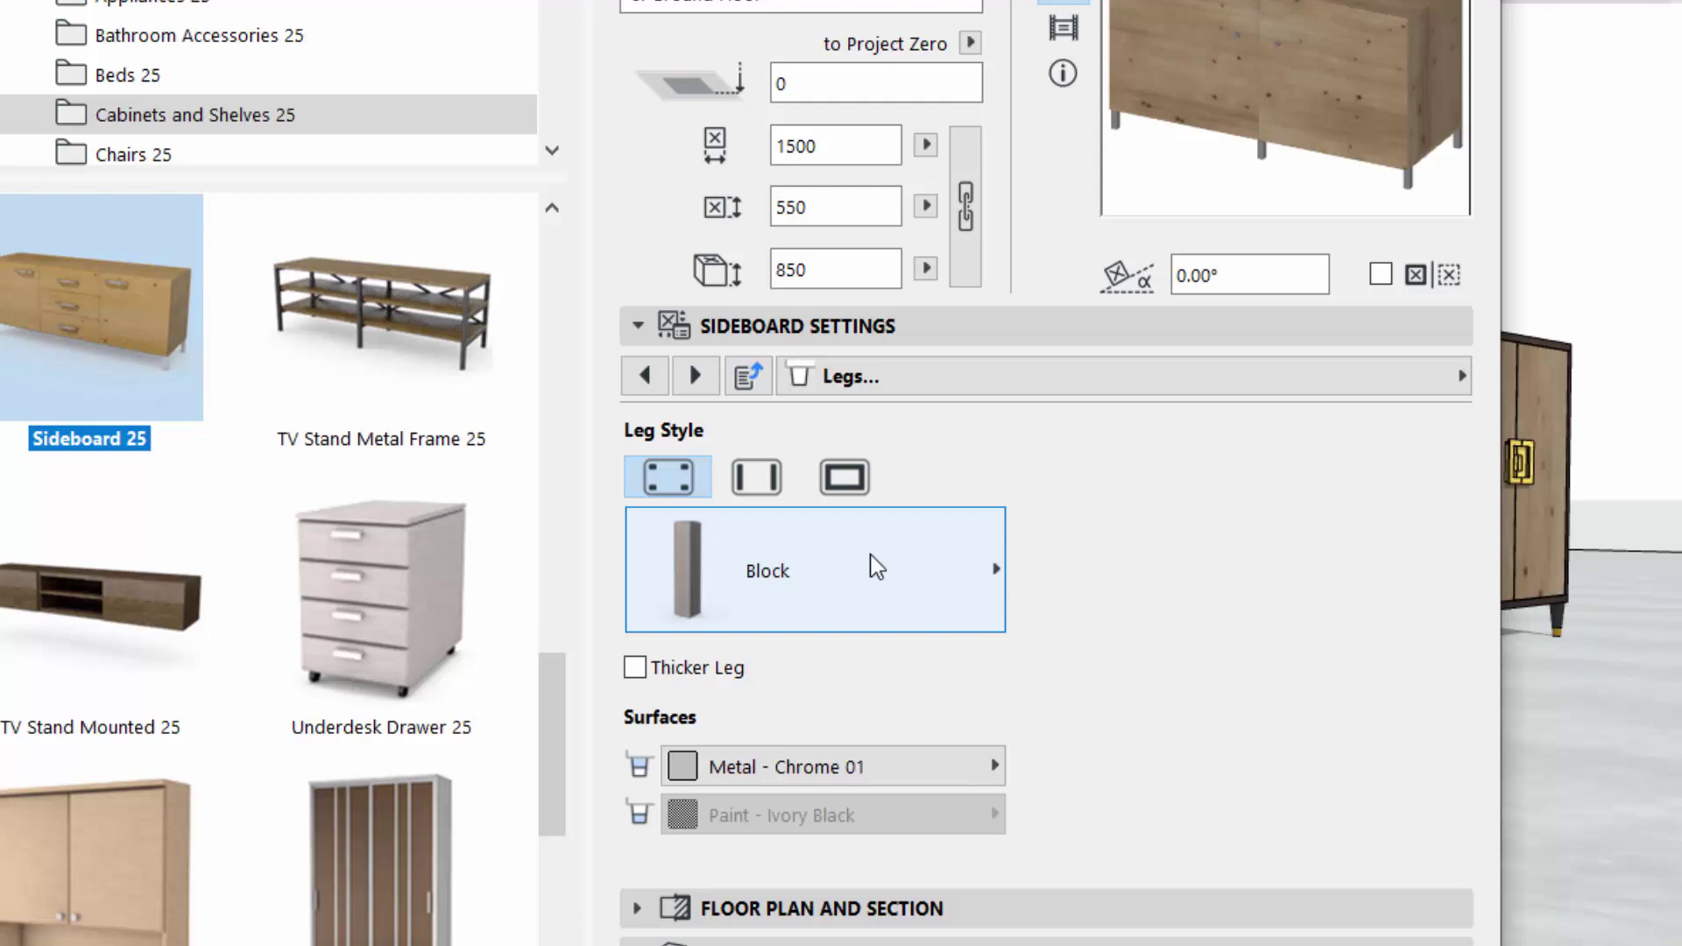
left_click(801, 573)
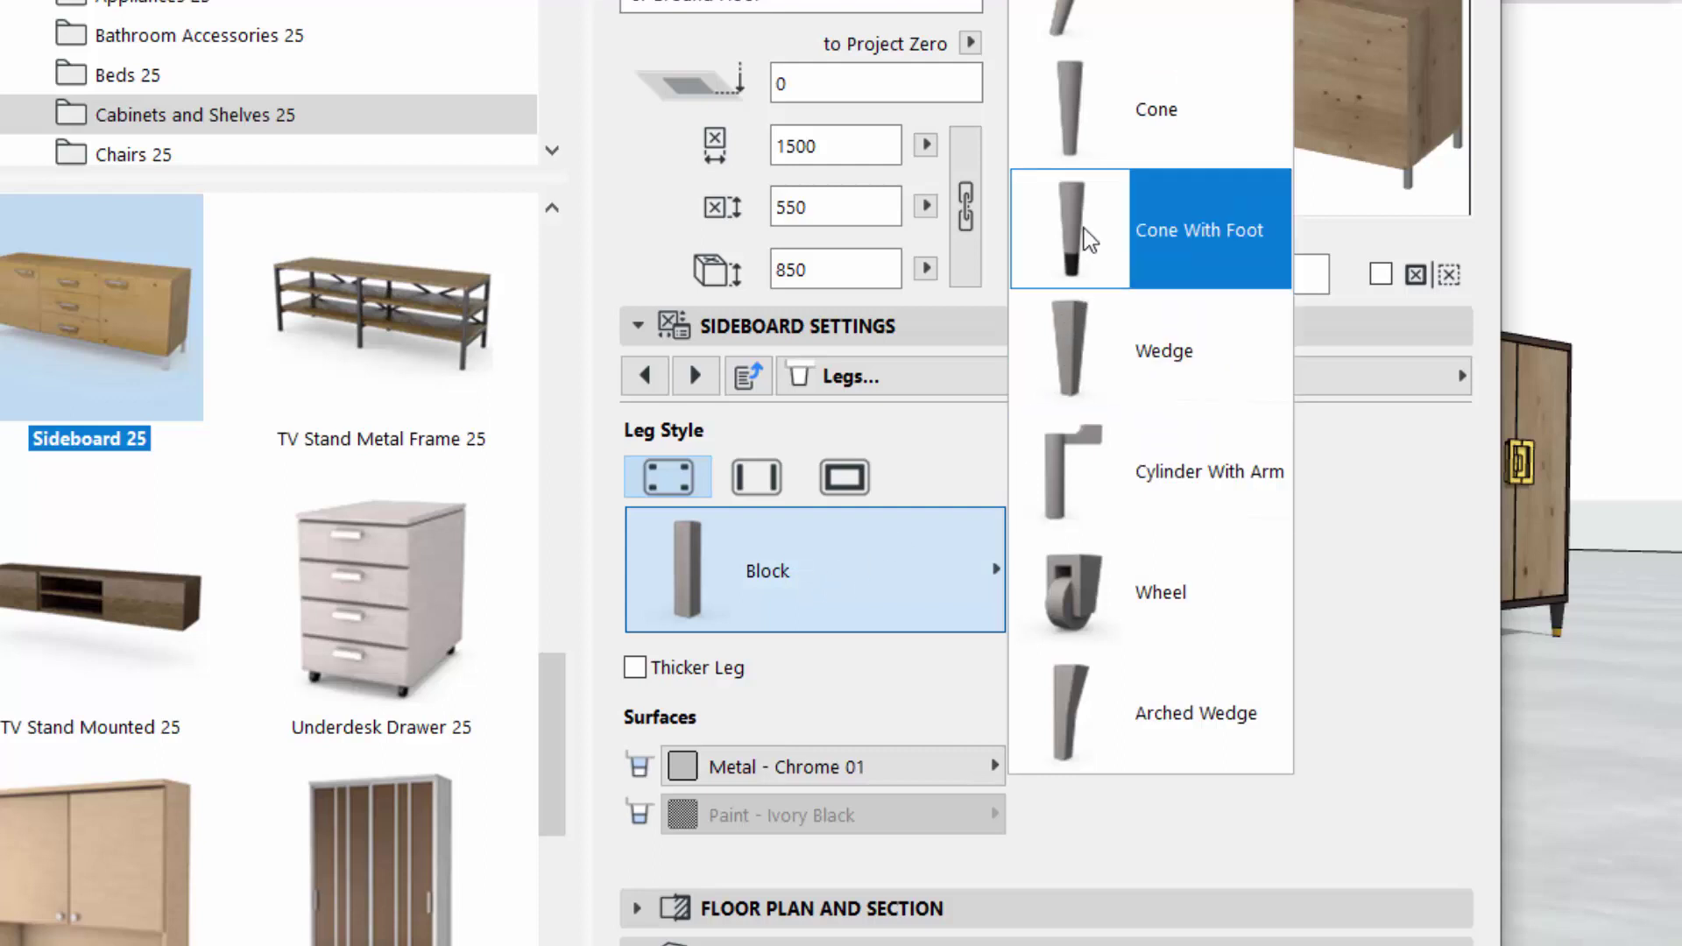
left_click(1109, 219)
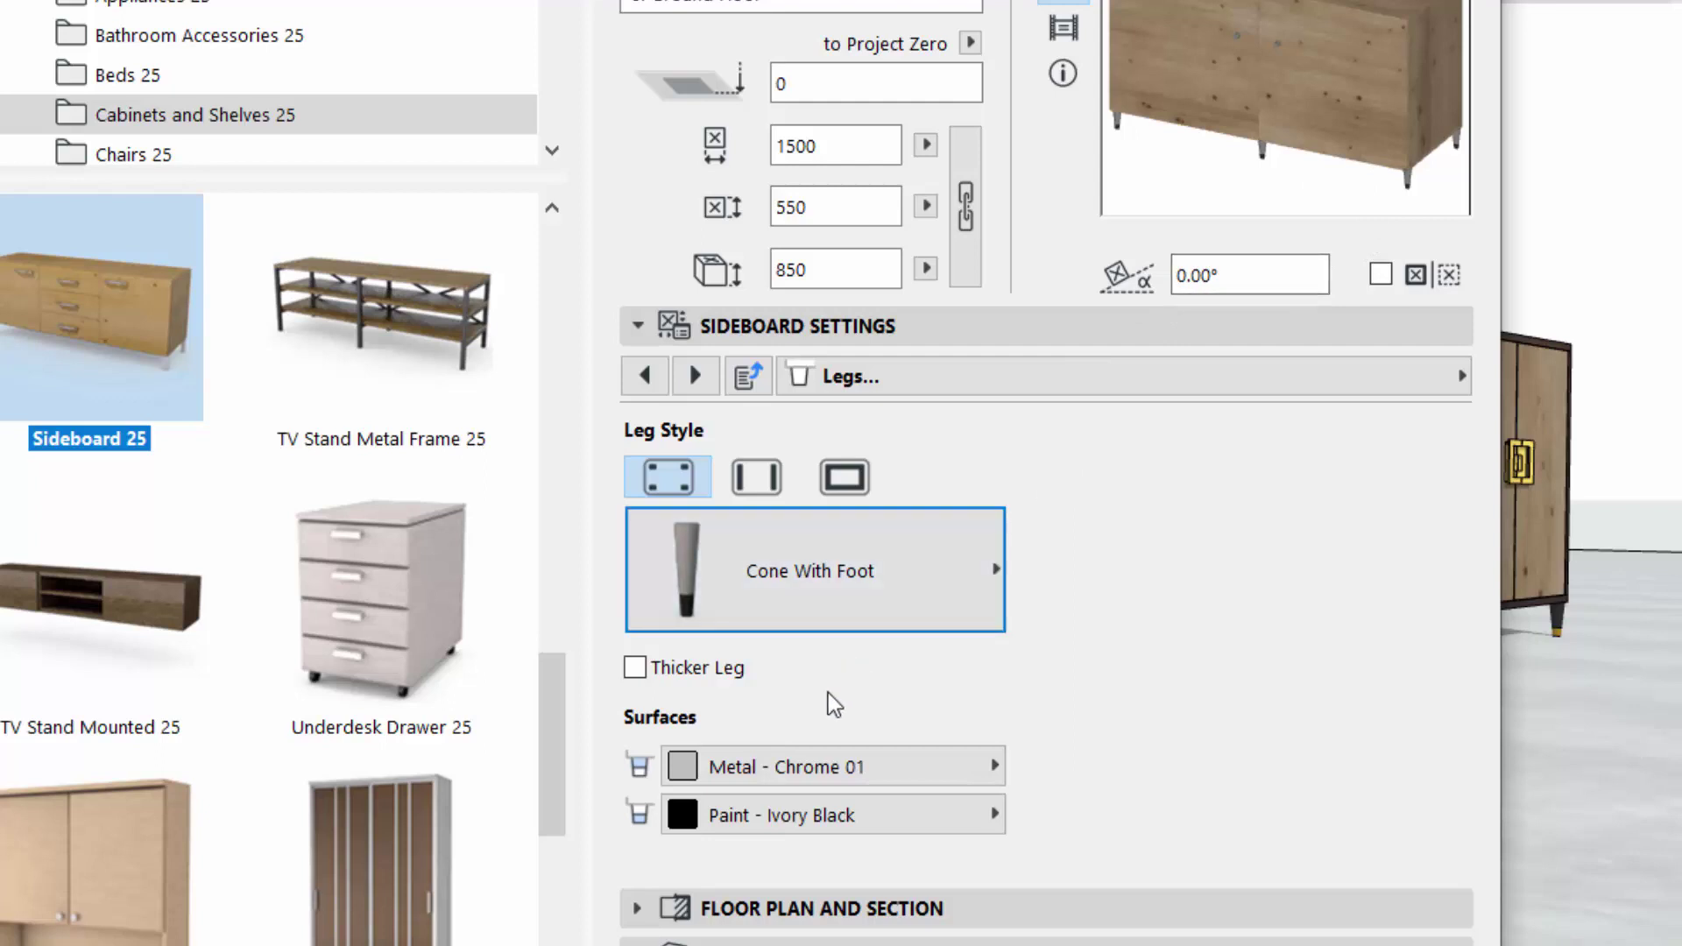
left_click(636, 669)
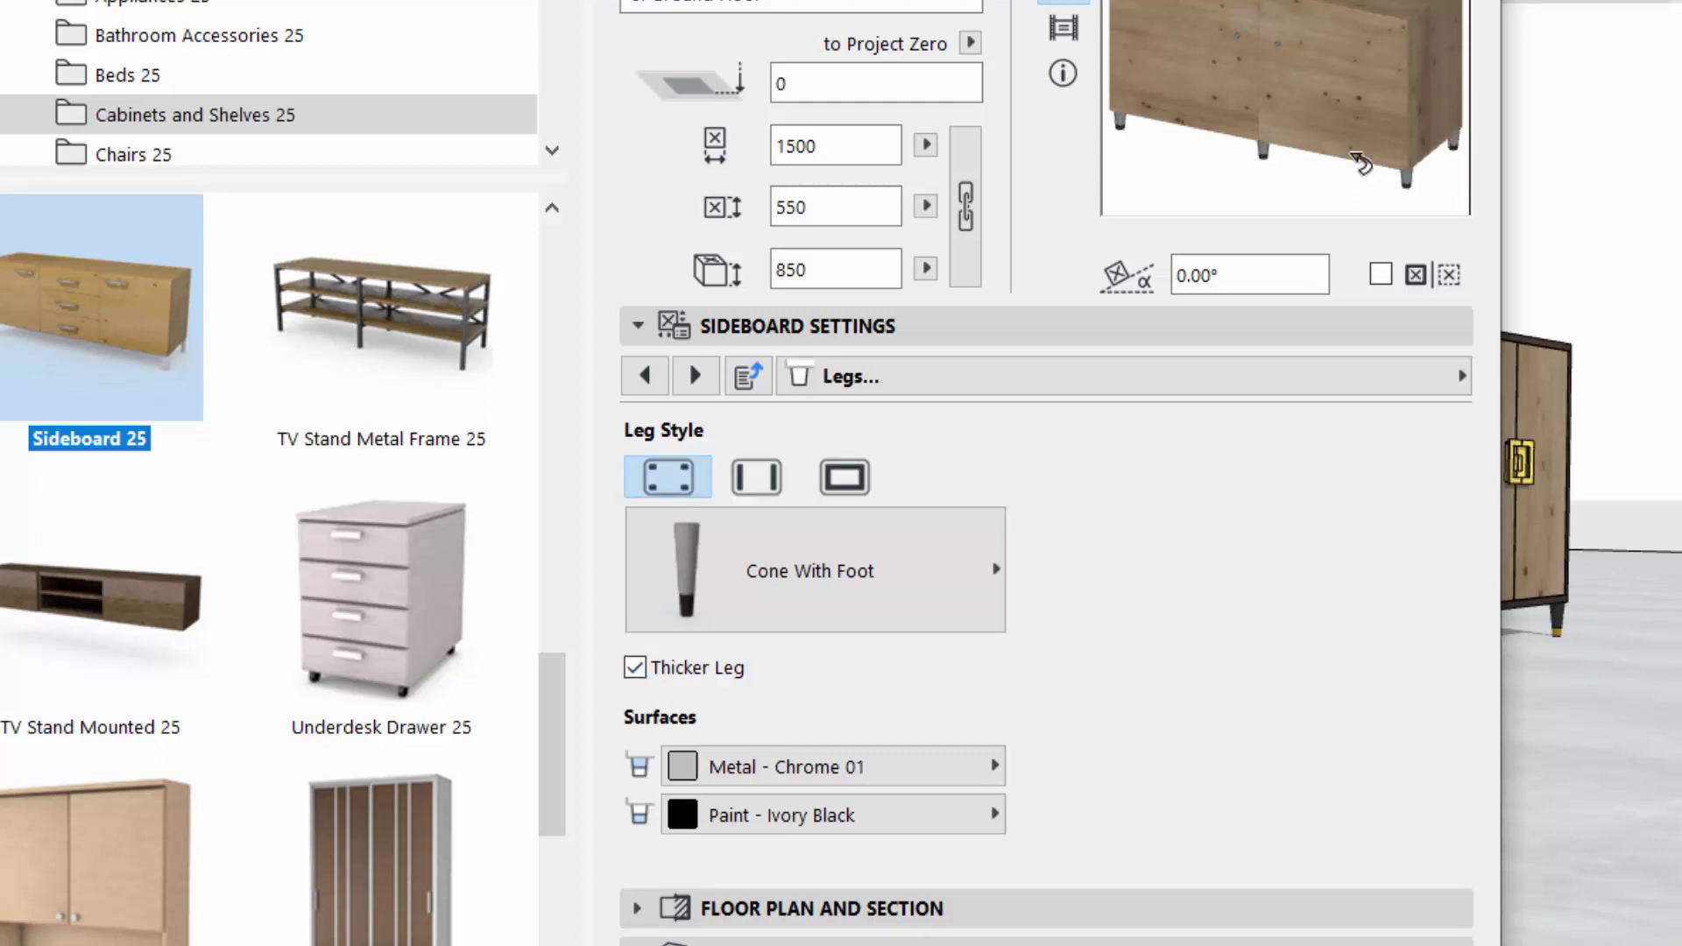
left_click(635, 668)
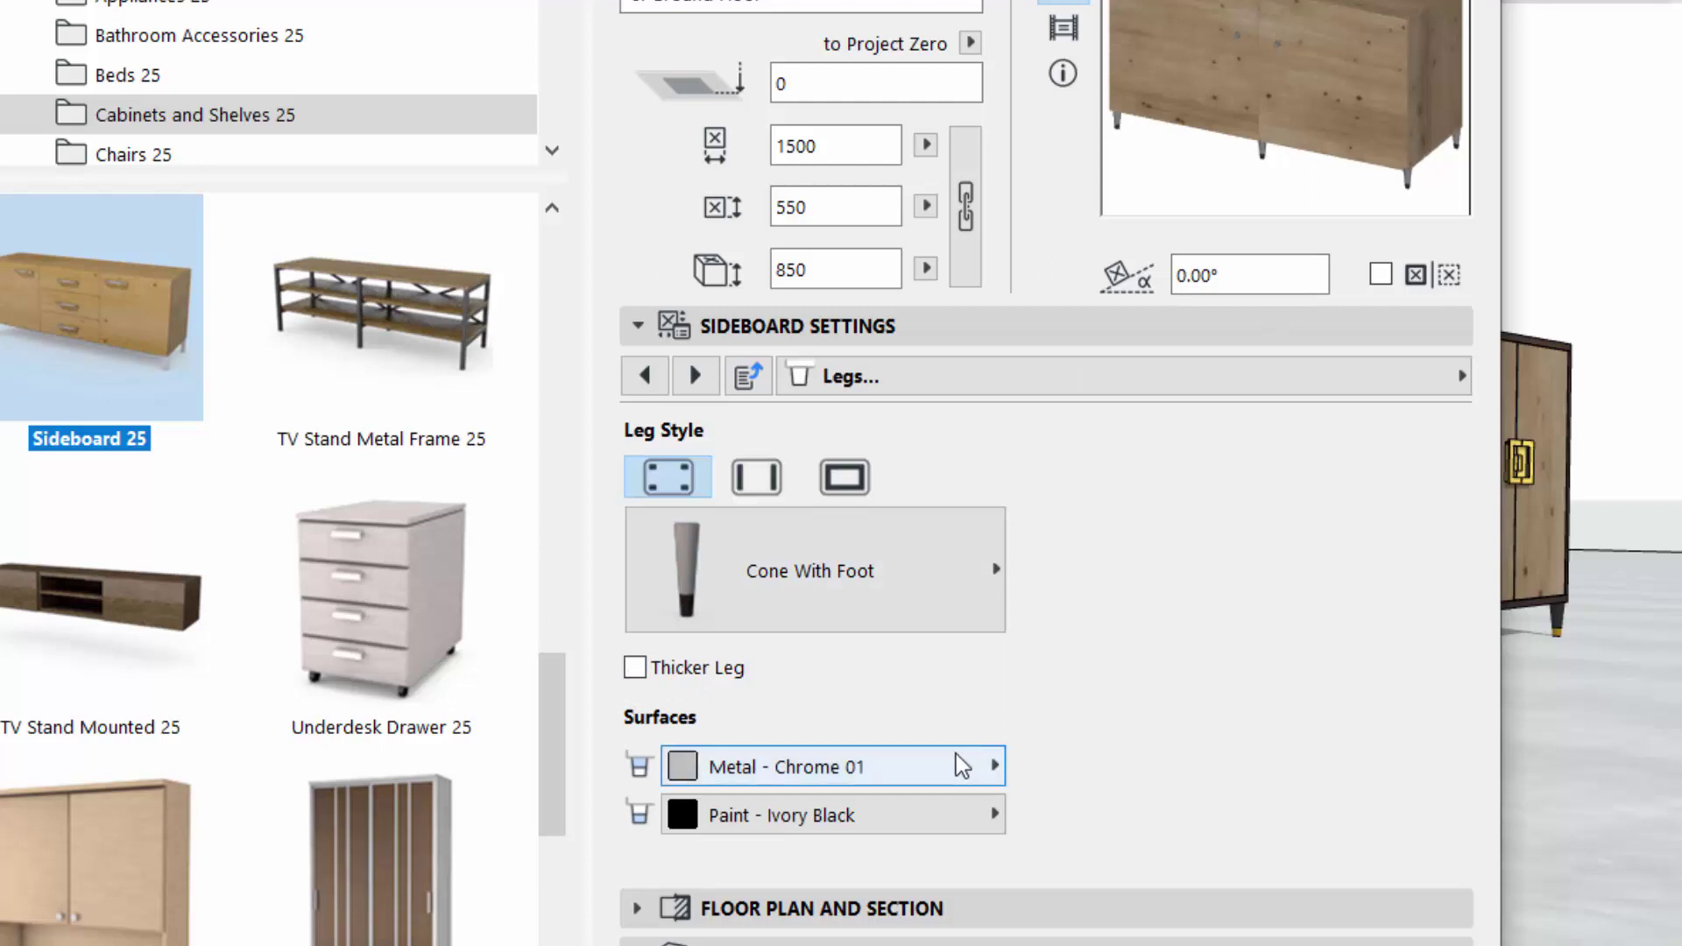
- Set the sideboard's leg surface to Paint - Anthracite and its foot surface to Metal - Gold
left_click(955, 764)
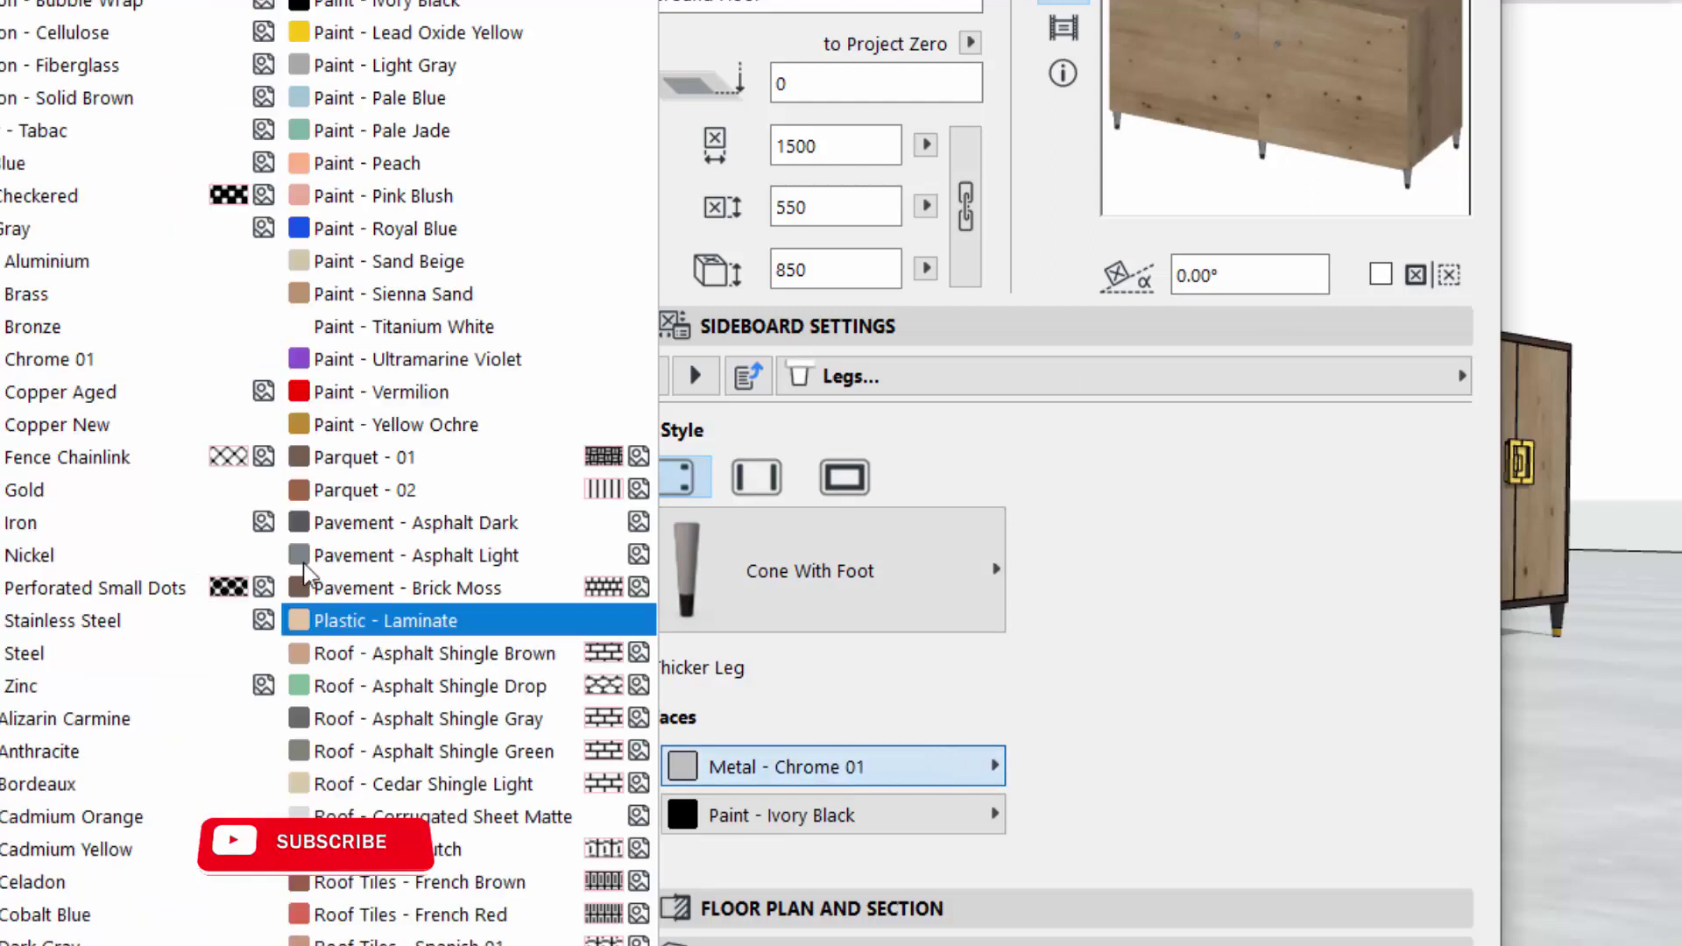
left_click(41, 496)
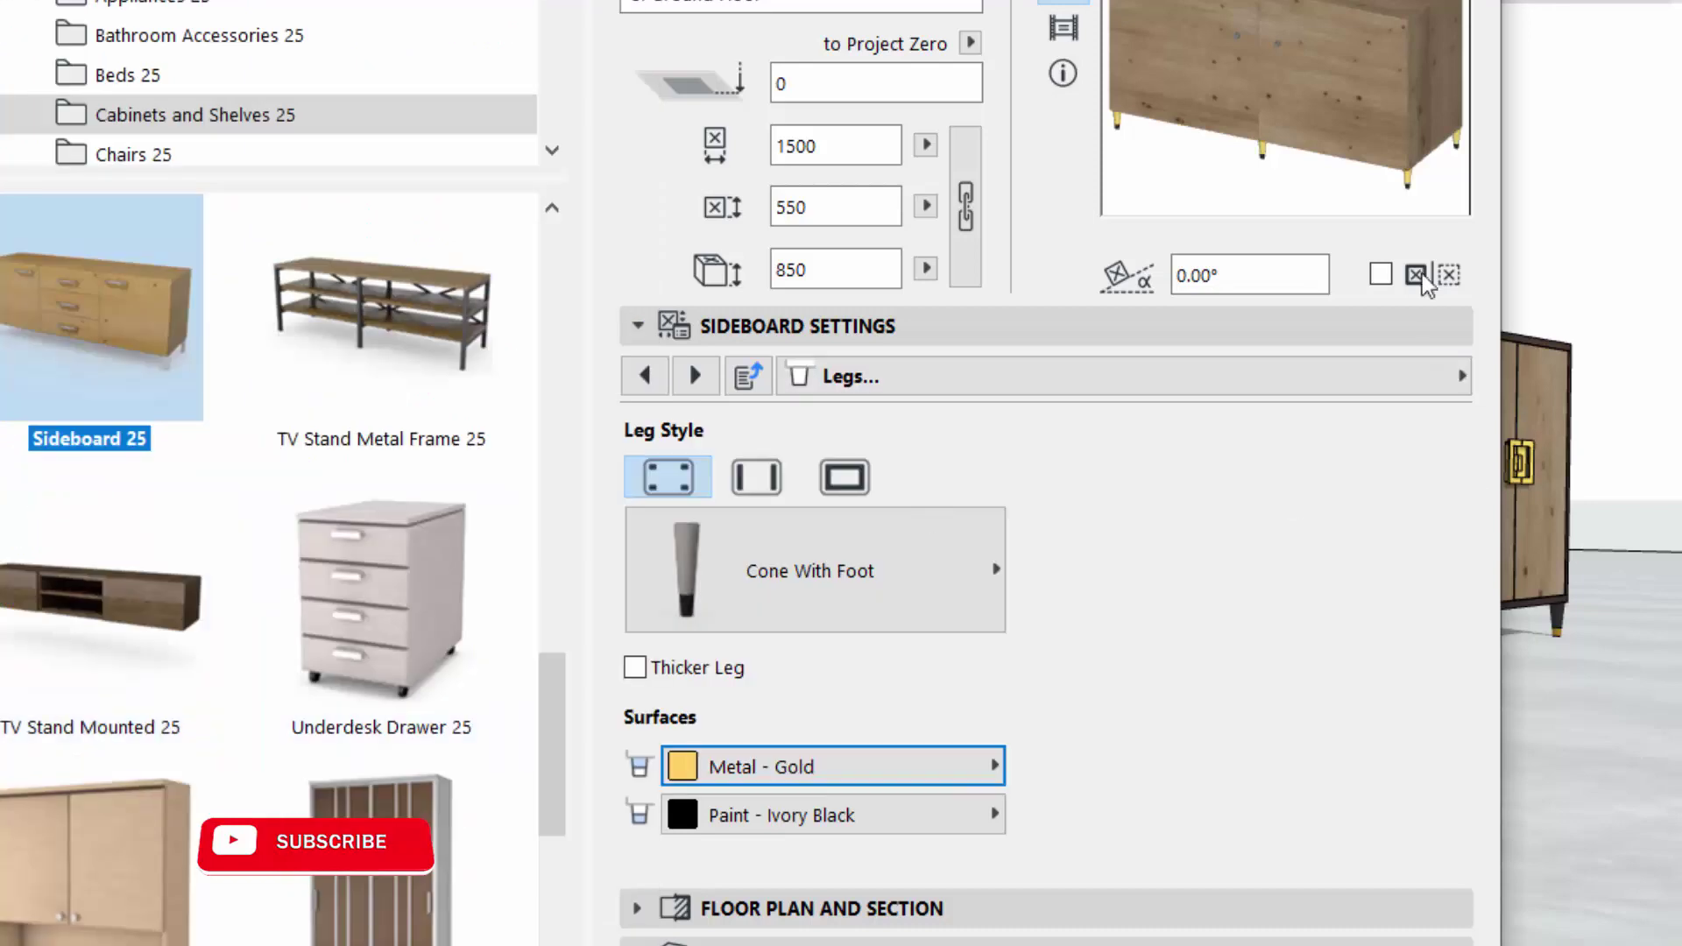
left_click(855, 764)
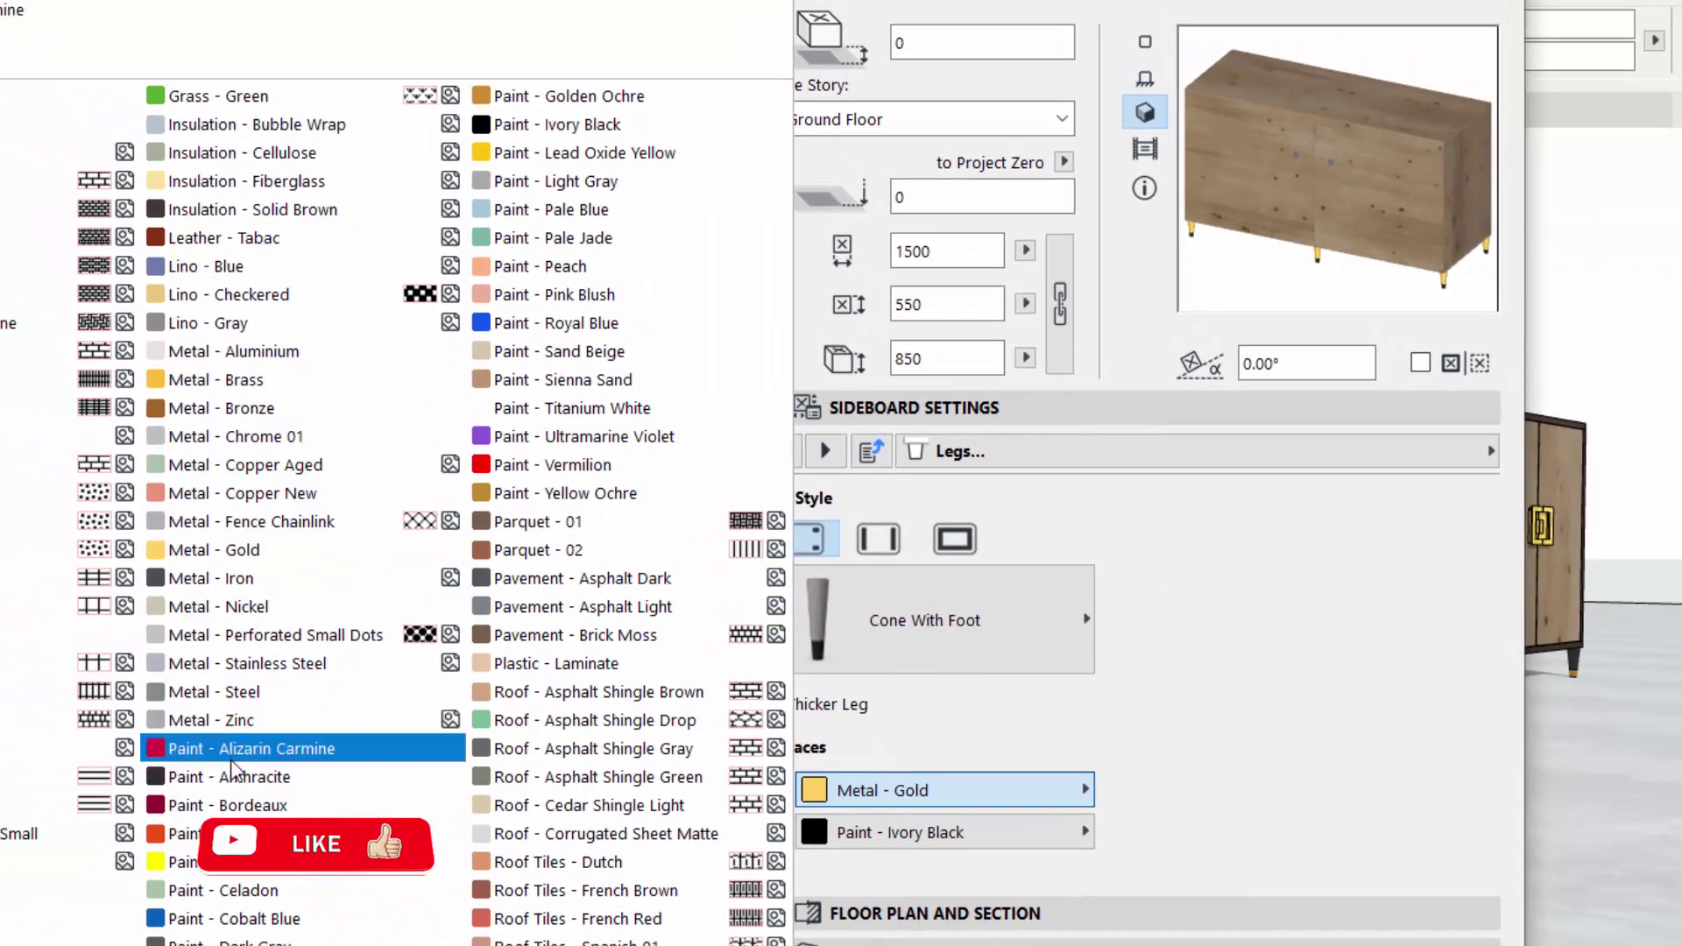
left_click(201, 772)
left_click(1041, 823)
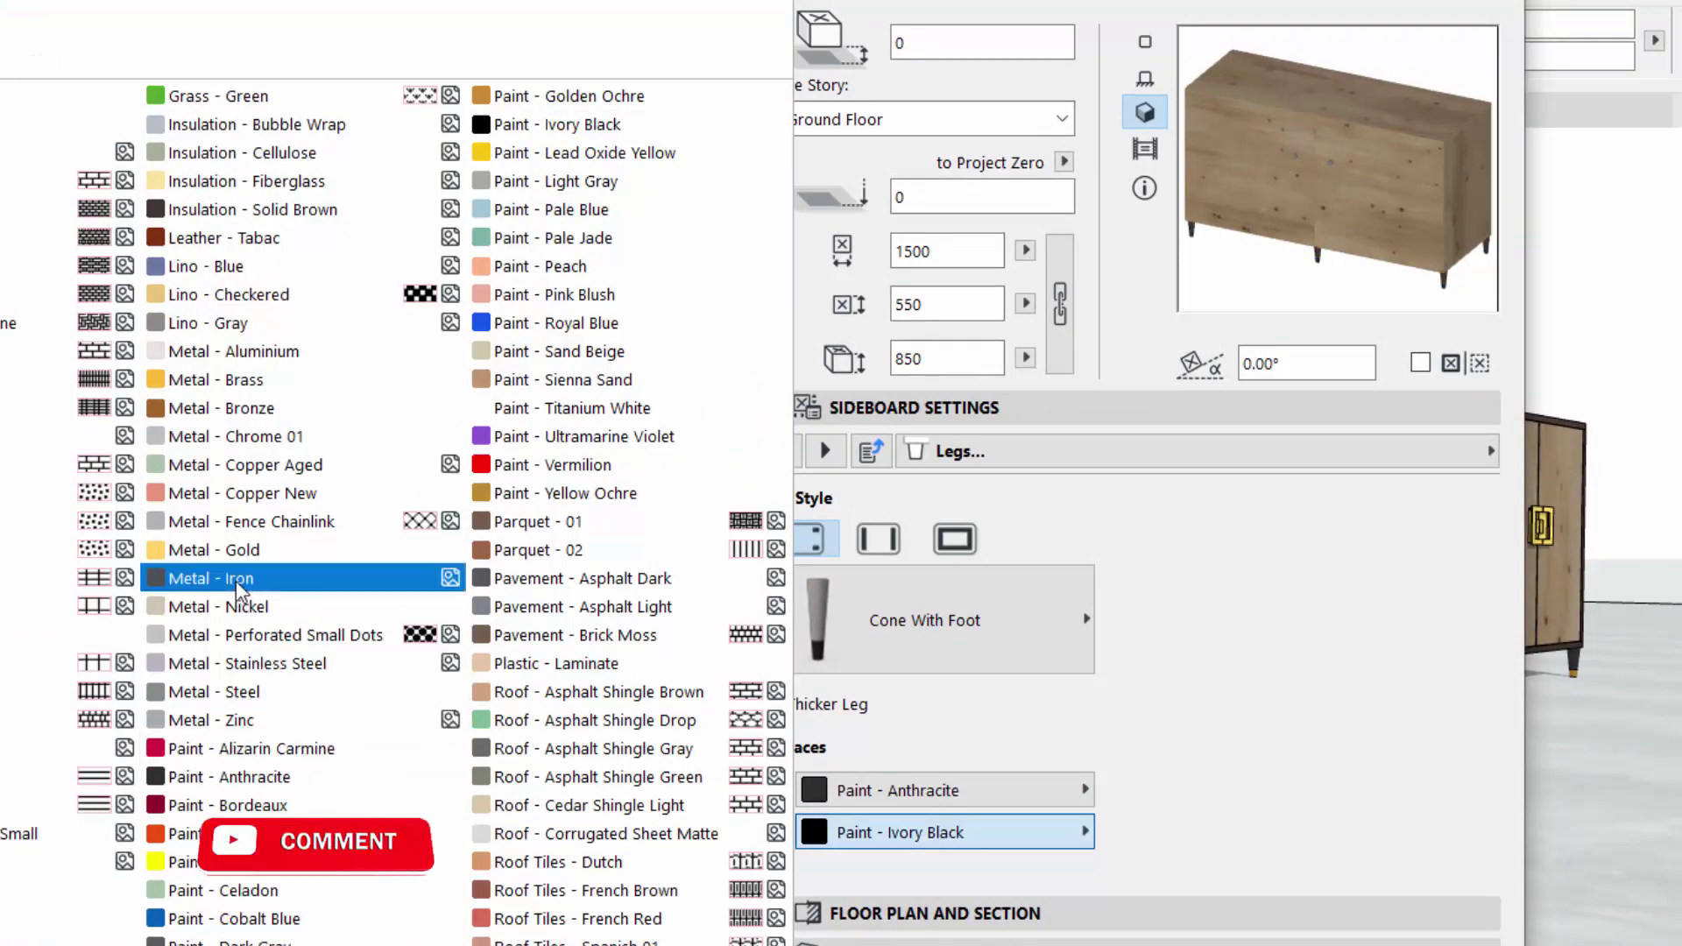
left_click(214, 549)
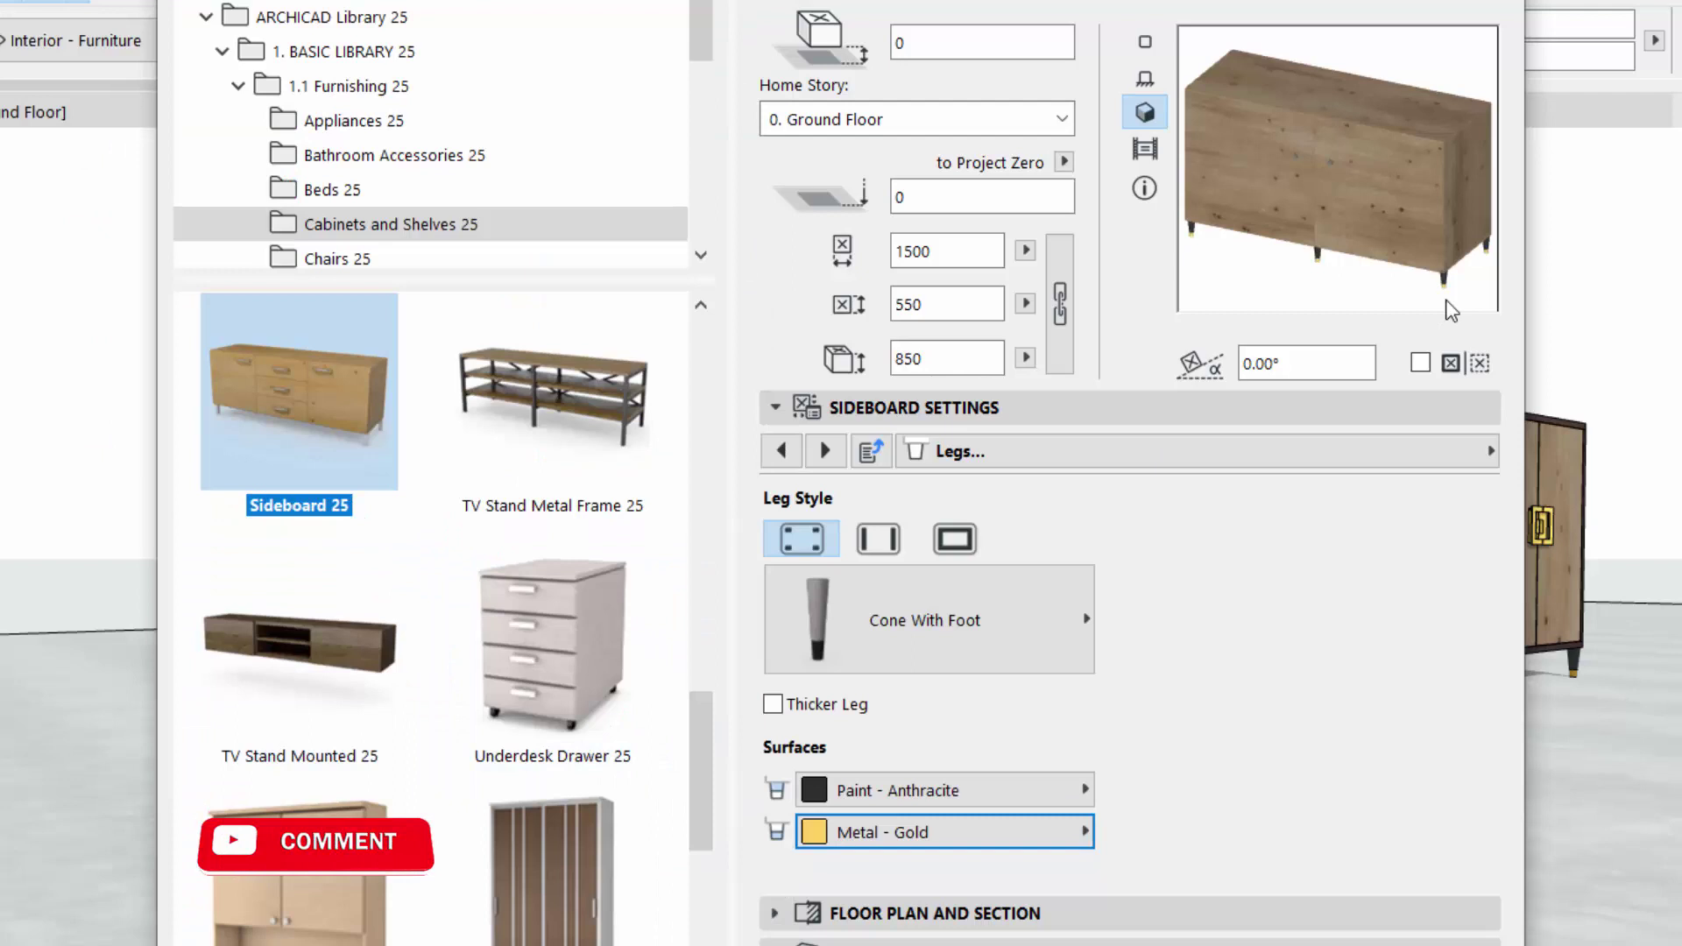
- In the sideboard's segment settings, enable Uniform Panels and set both segments 1 and 2 to Double Door
left_click(825, 452)
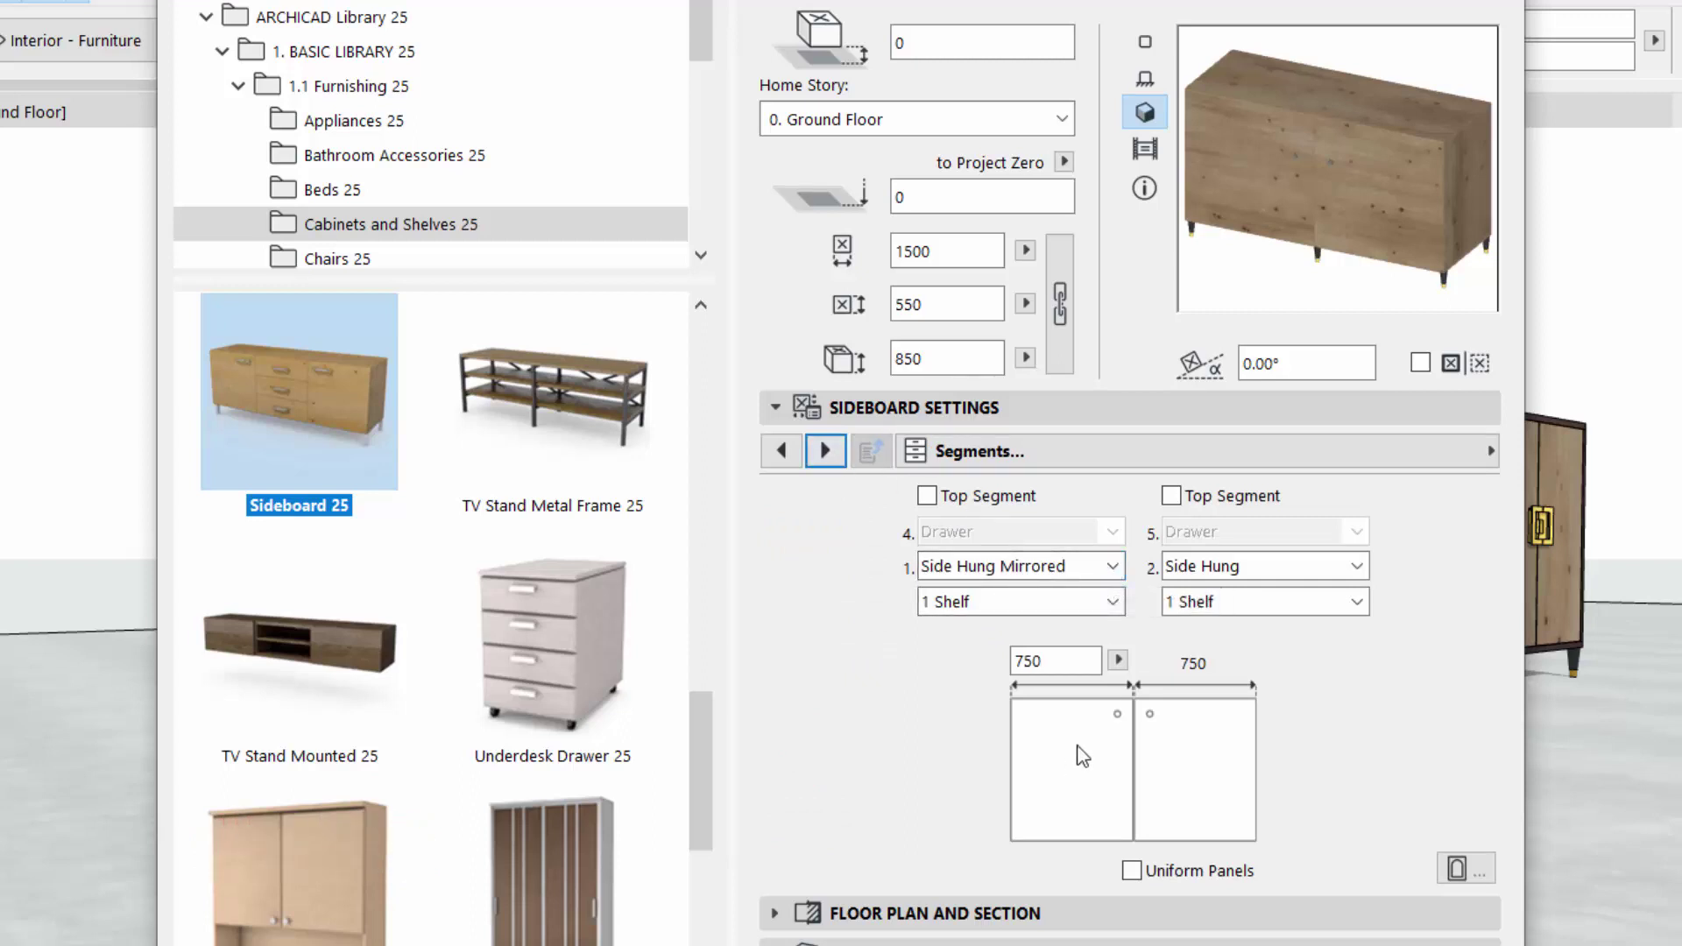
left_click(1130, 872)
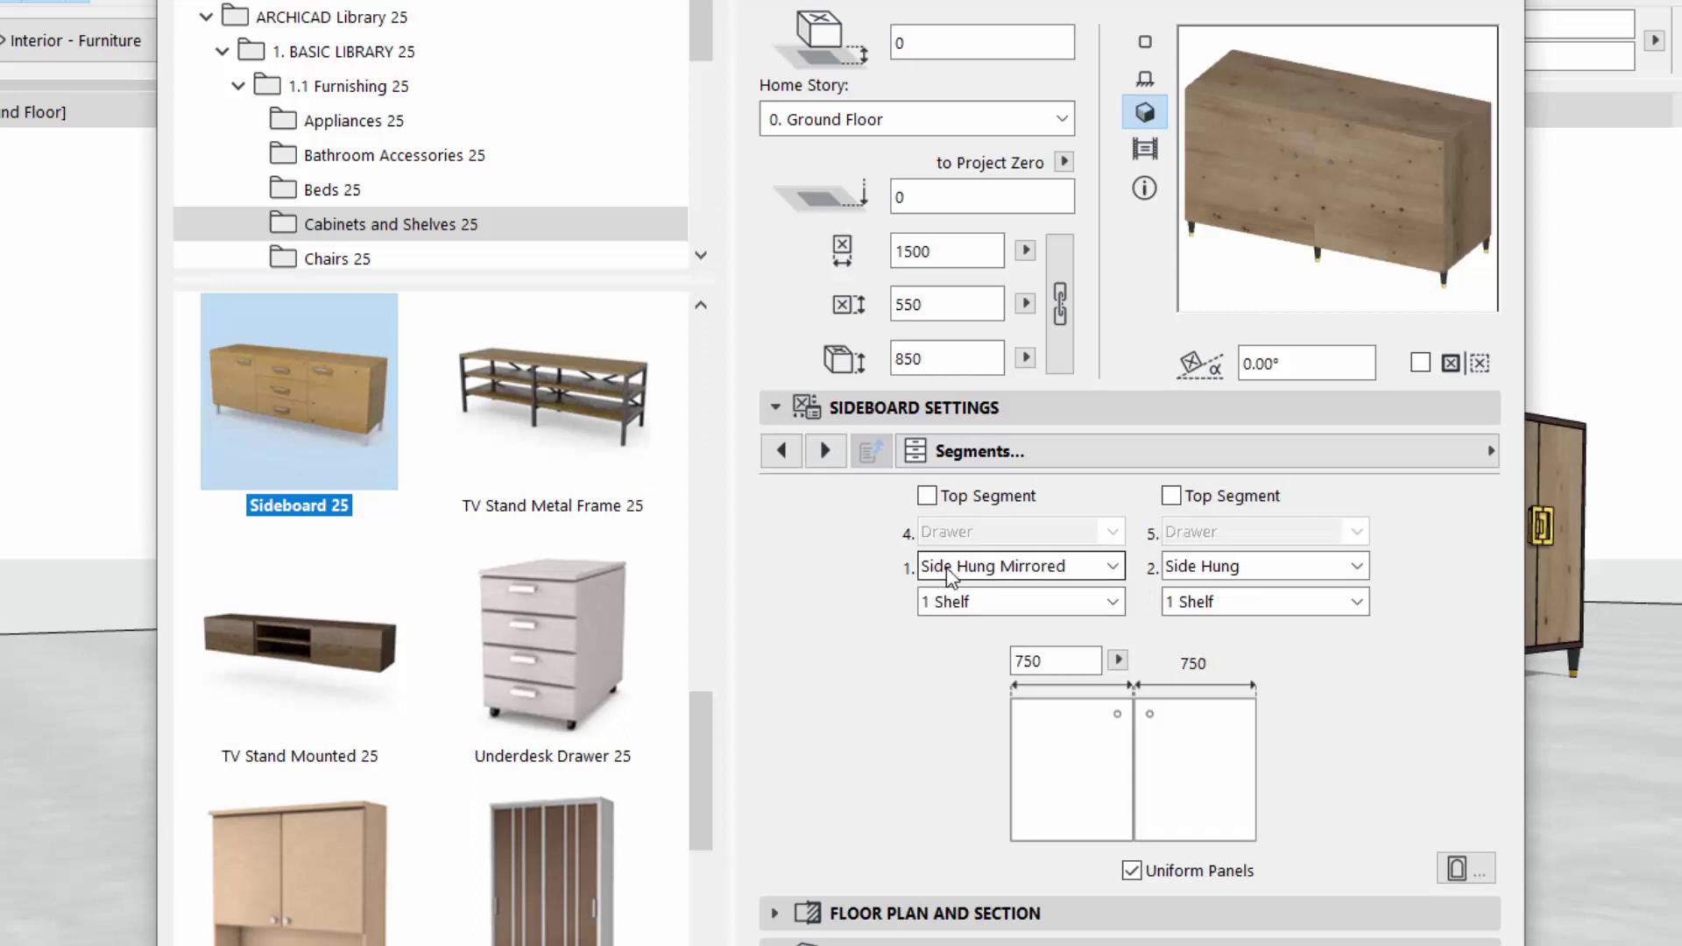
left_click(1051, 574)
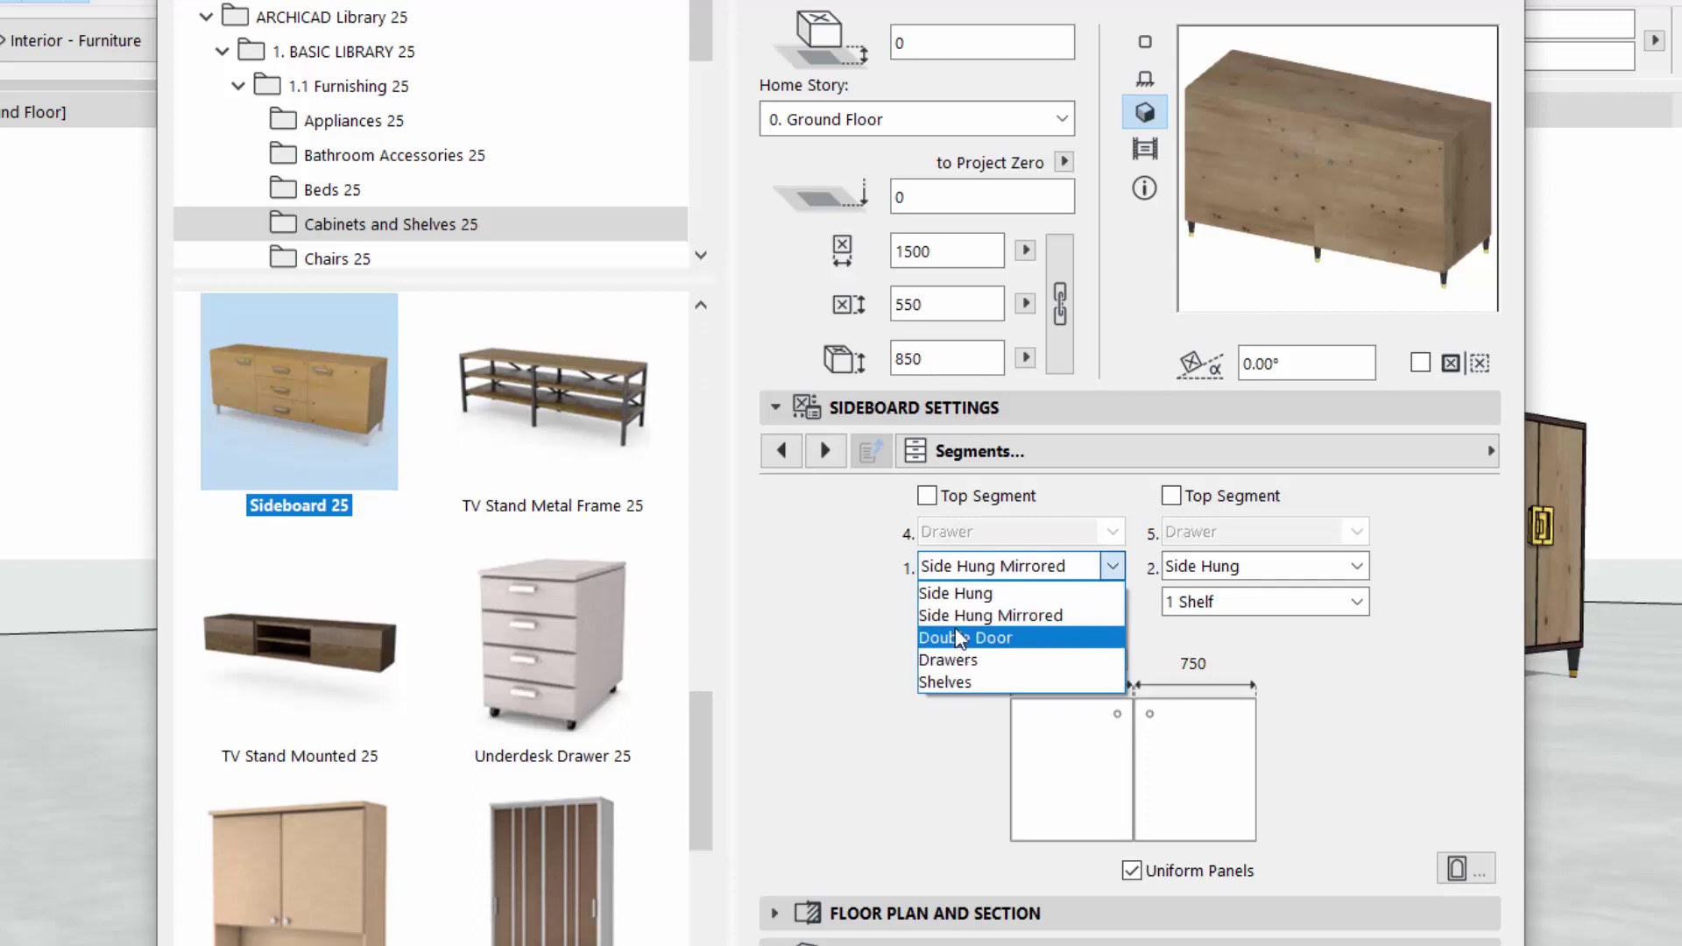
left_click(953, 636)
left_click(955, 636)
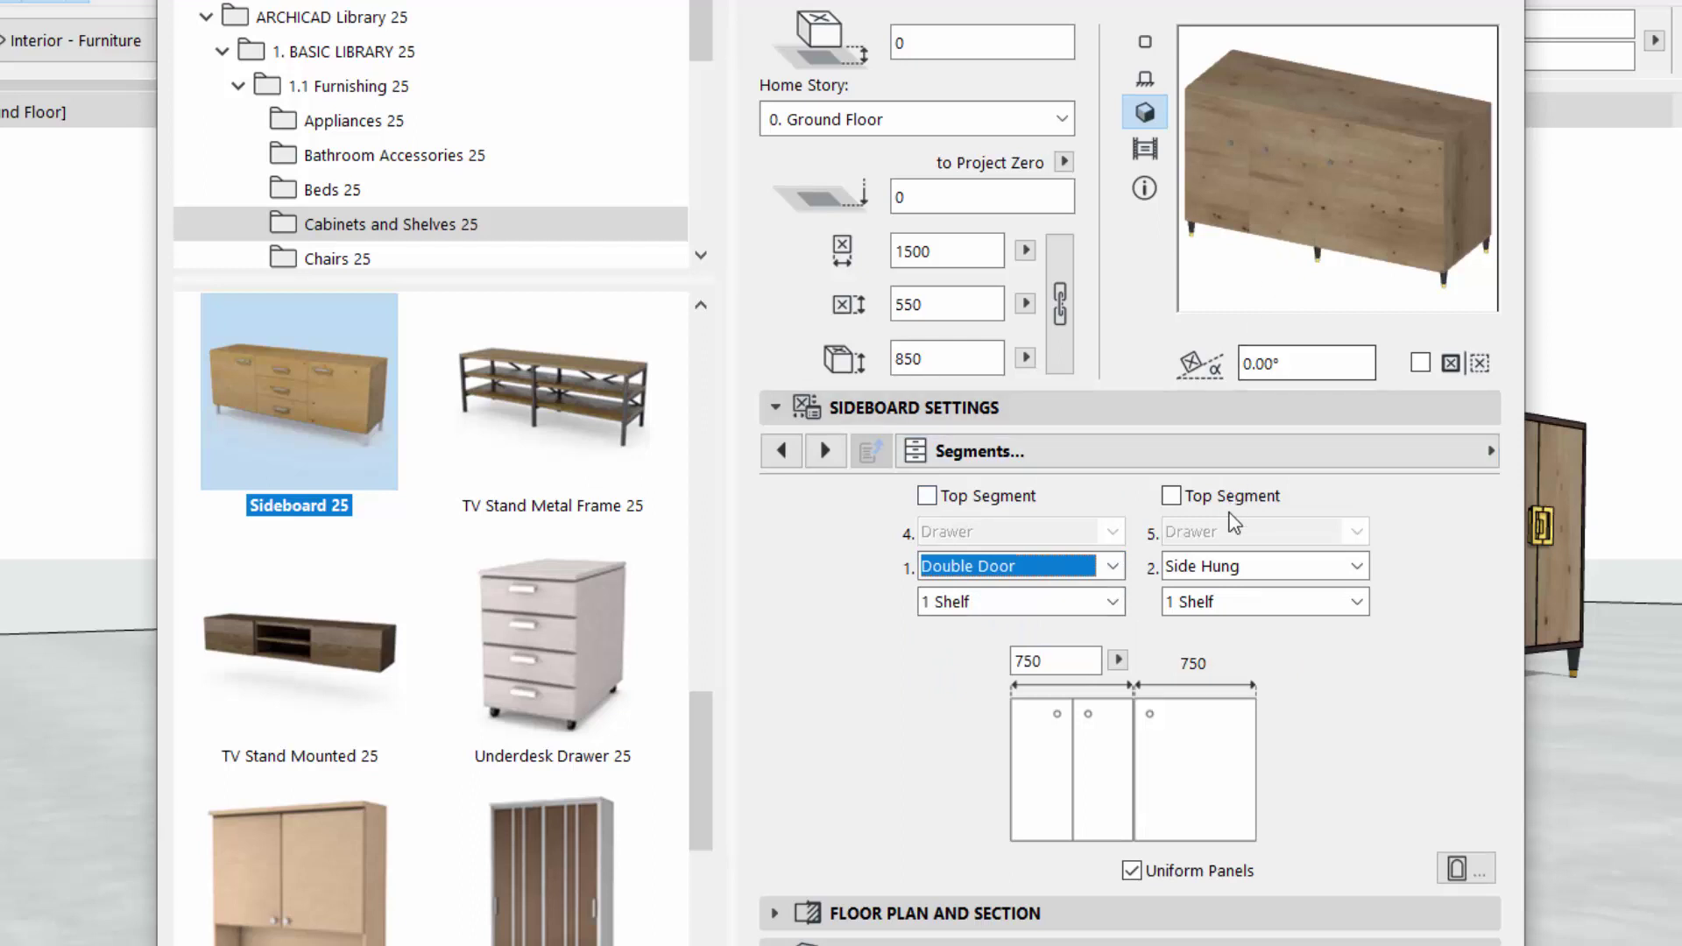
left_click(1206, 566)
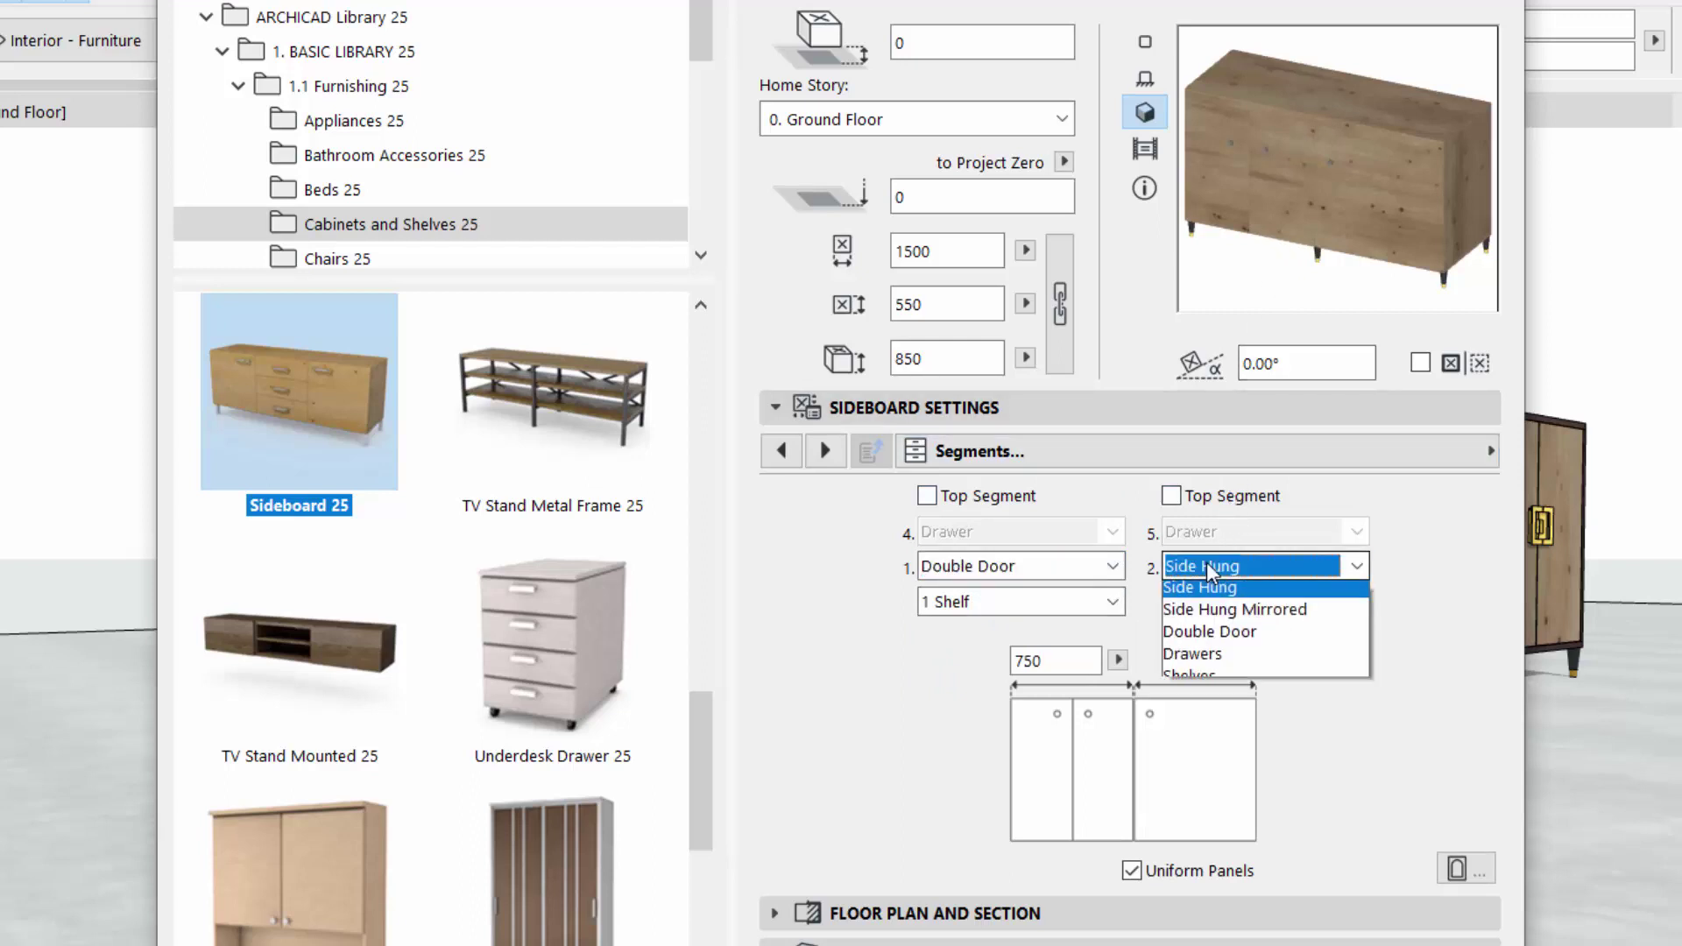
left_click(1210, 637)
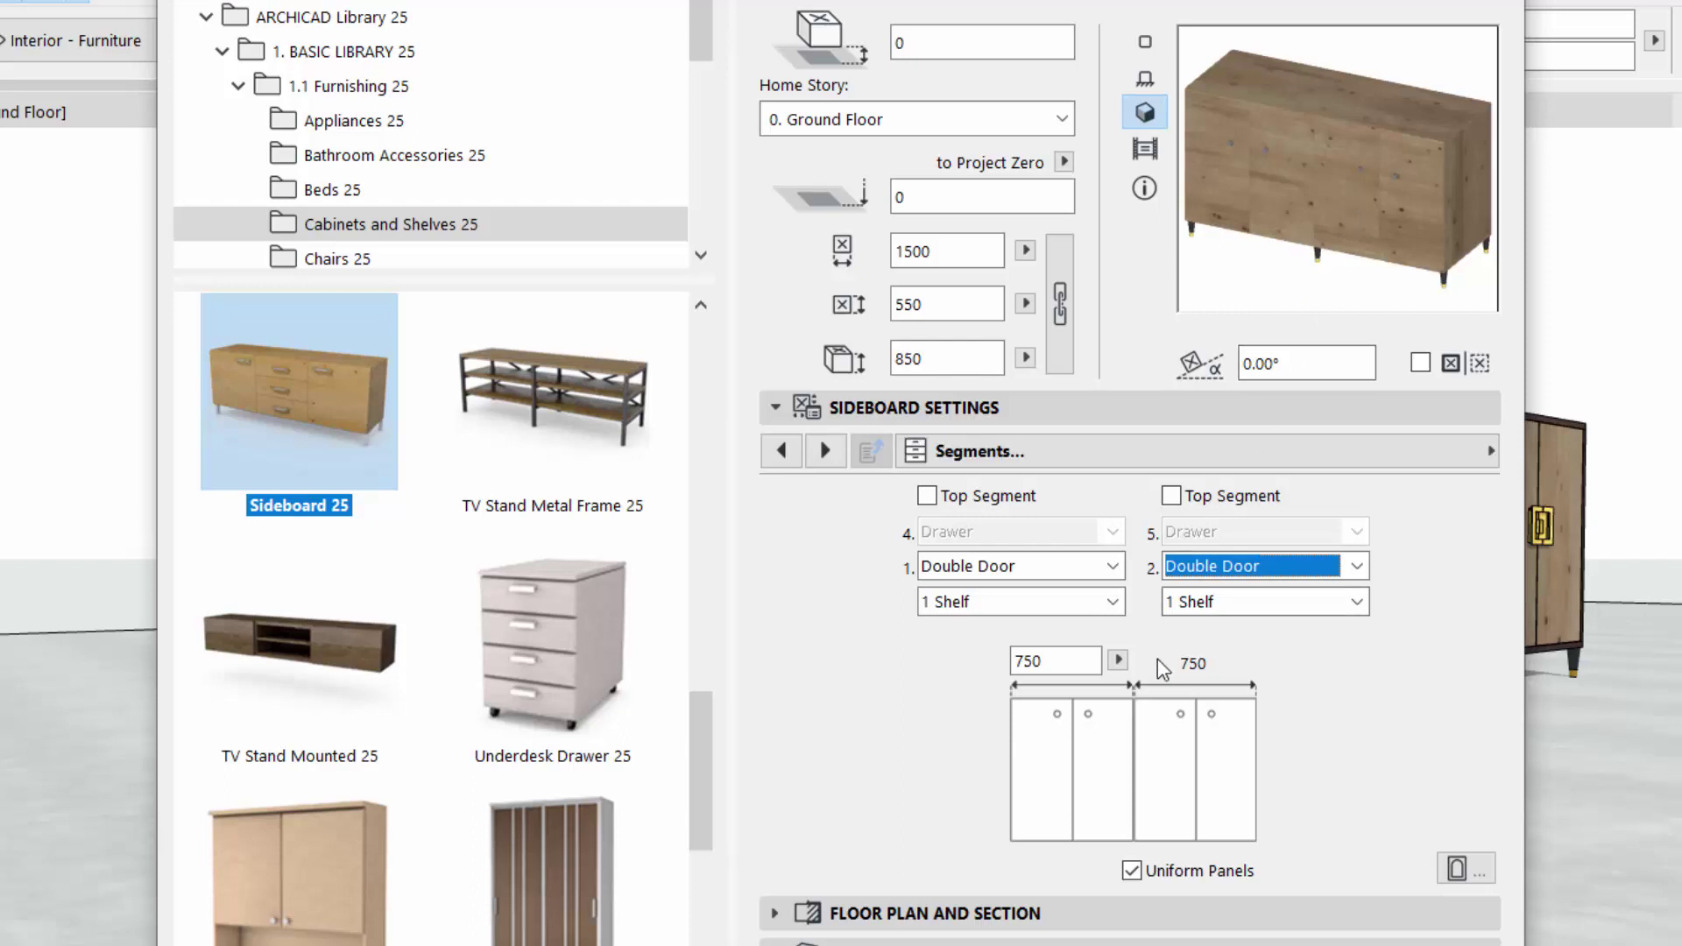
- Review the sideboard's panel styles and available knob shapes, and set the panel surface to Wood - Pine Grained Vertical
left_click(824, 451)
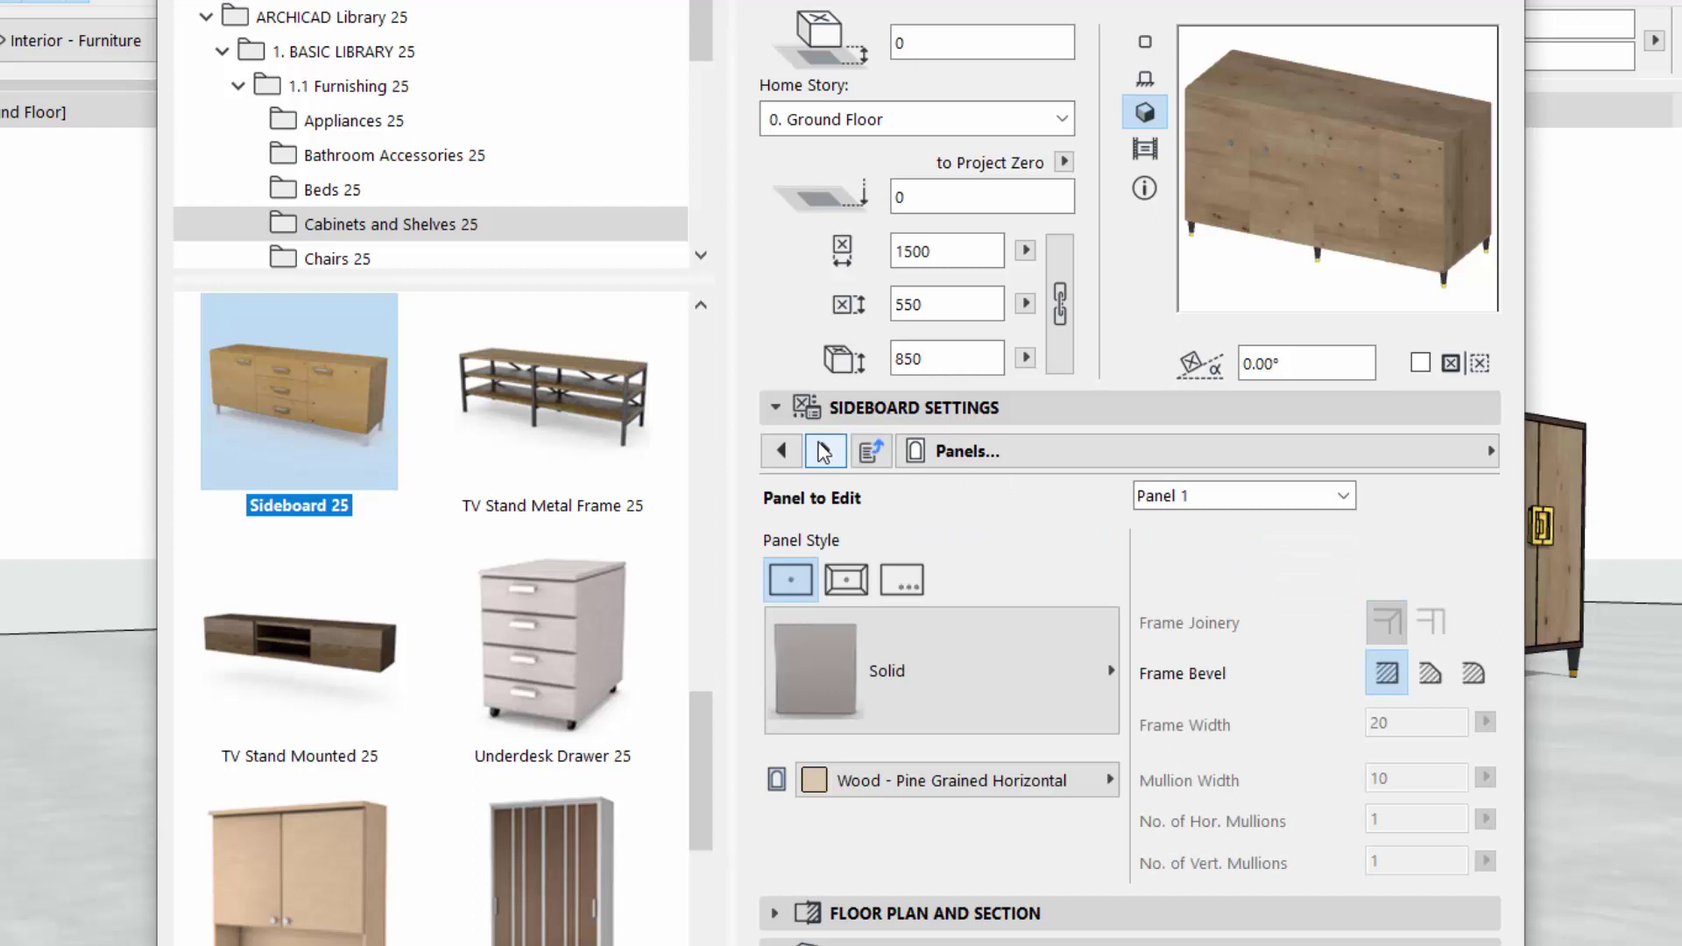
left_click(873, 657)
left_click(874, 663)
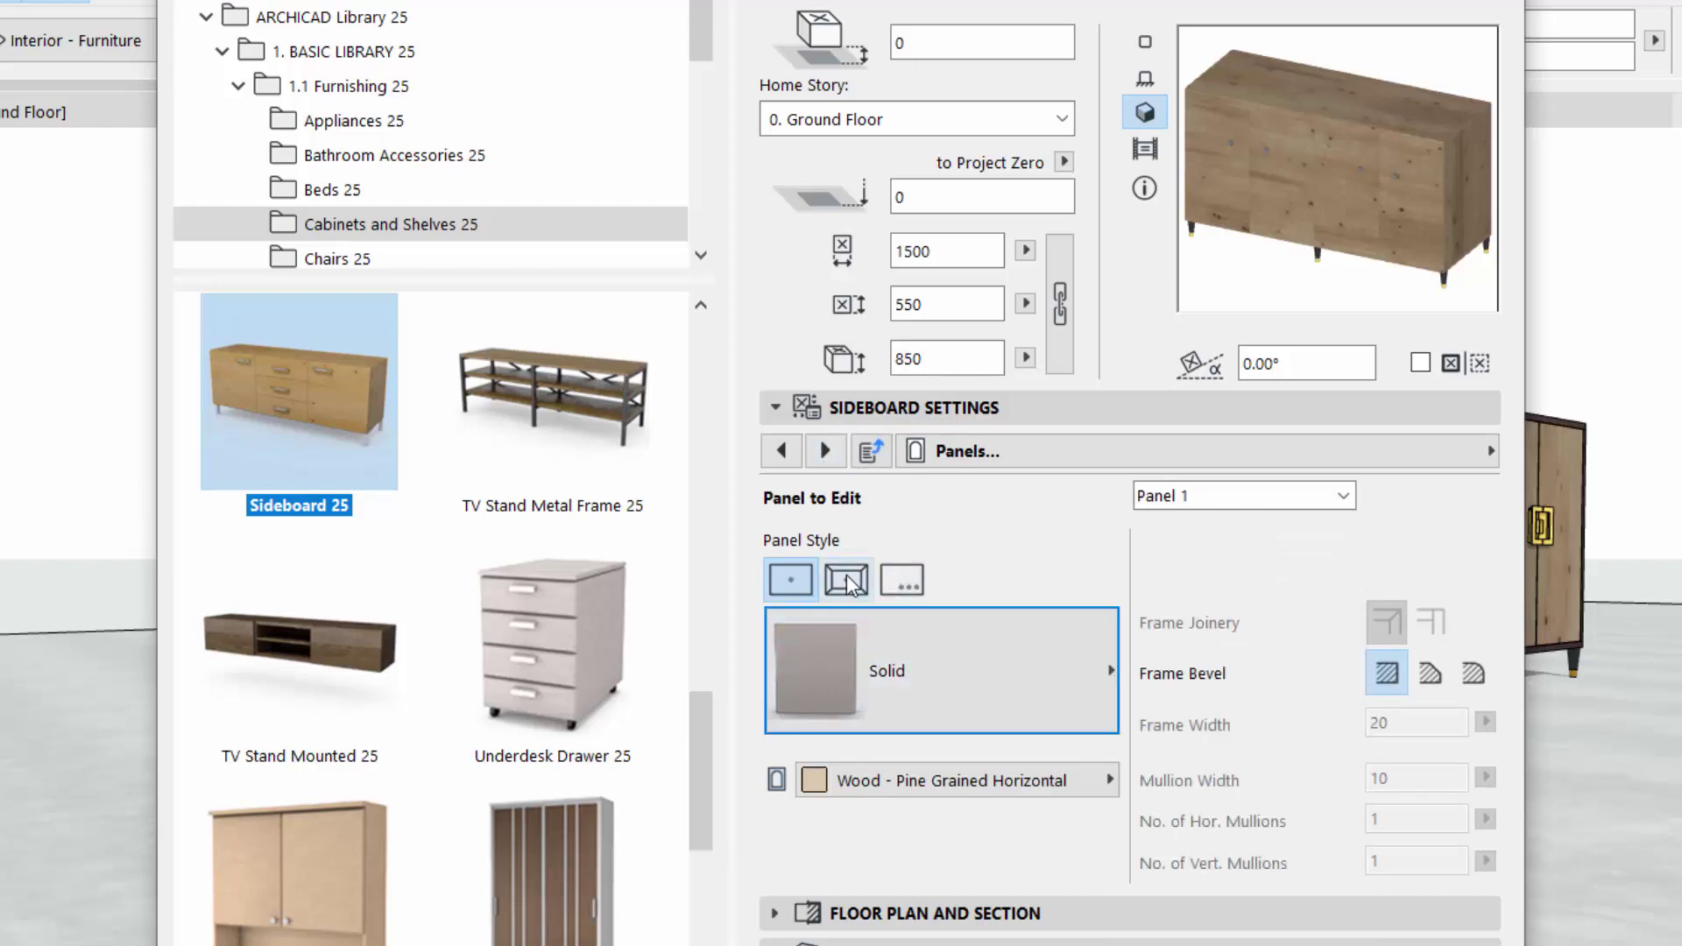
left_click(824, 450)
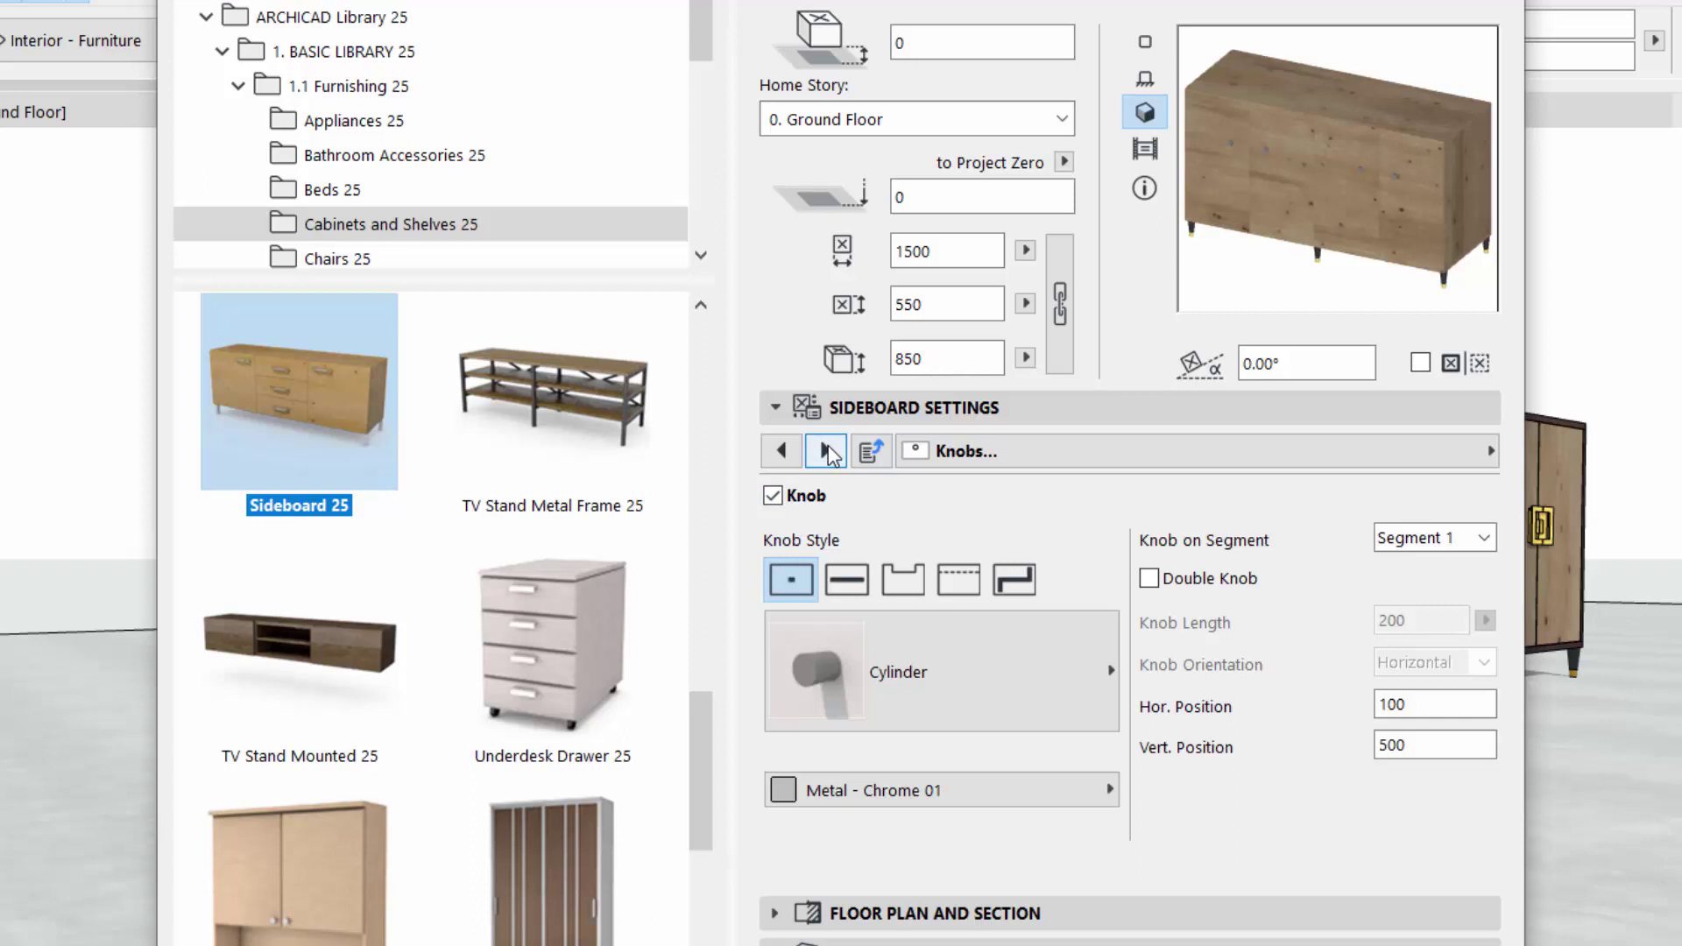
left_click(826, 451)
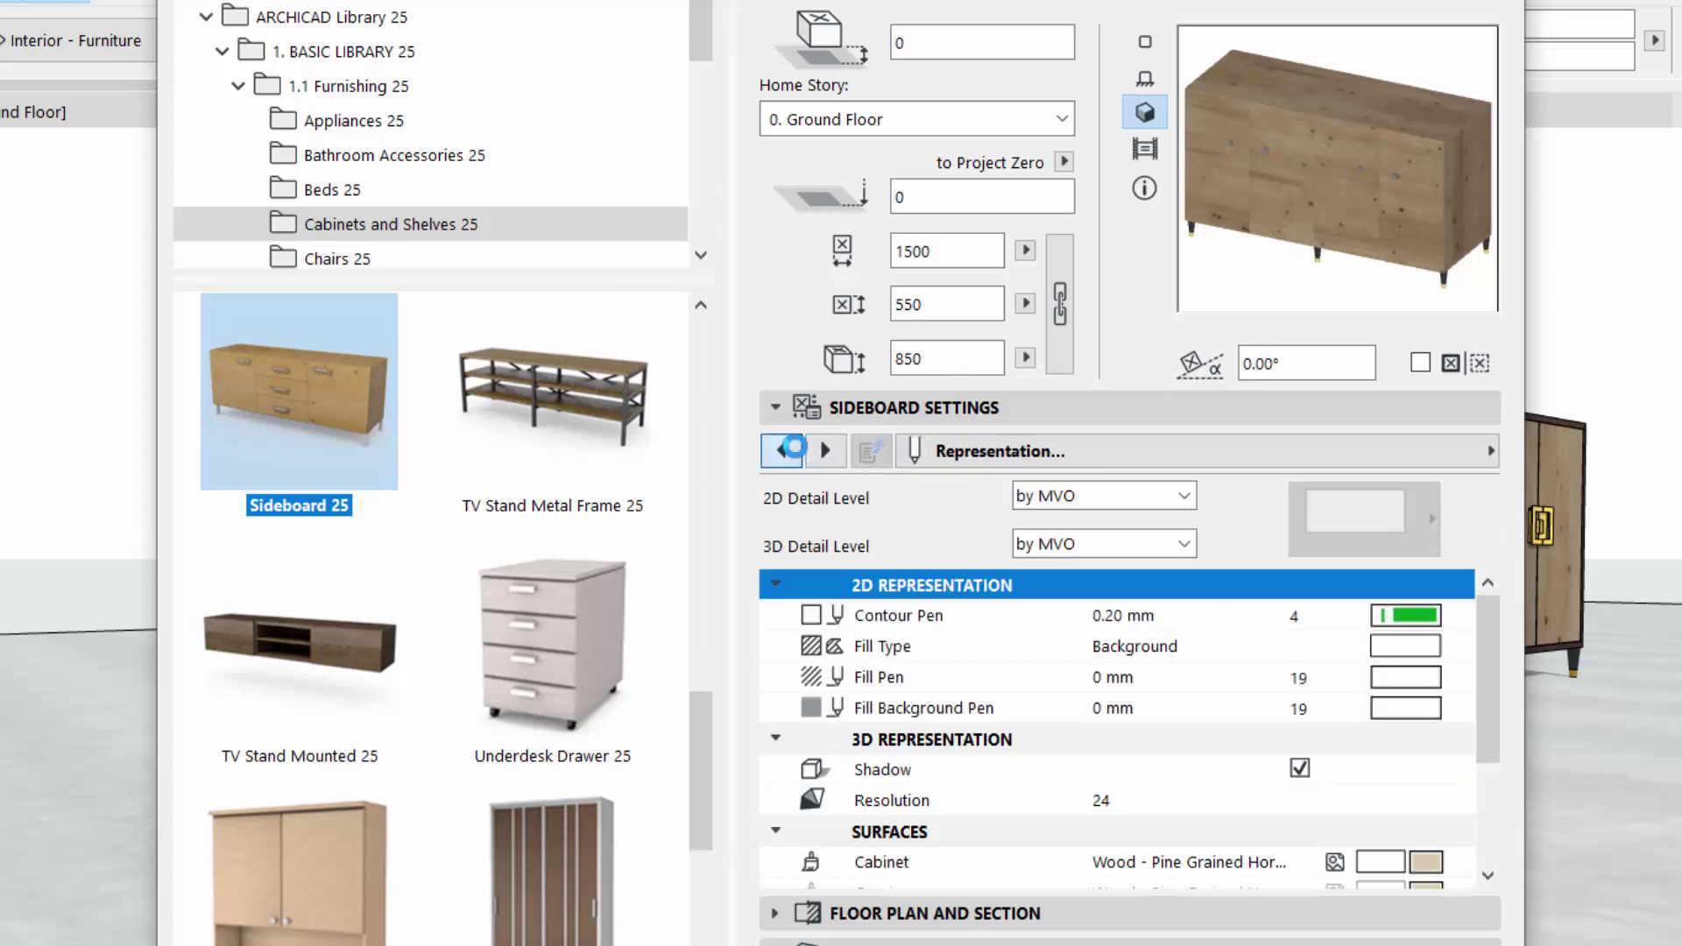
left_click(782, 450)
left_click(940, 667)
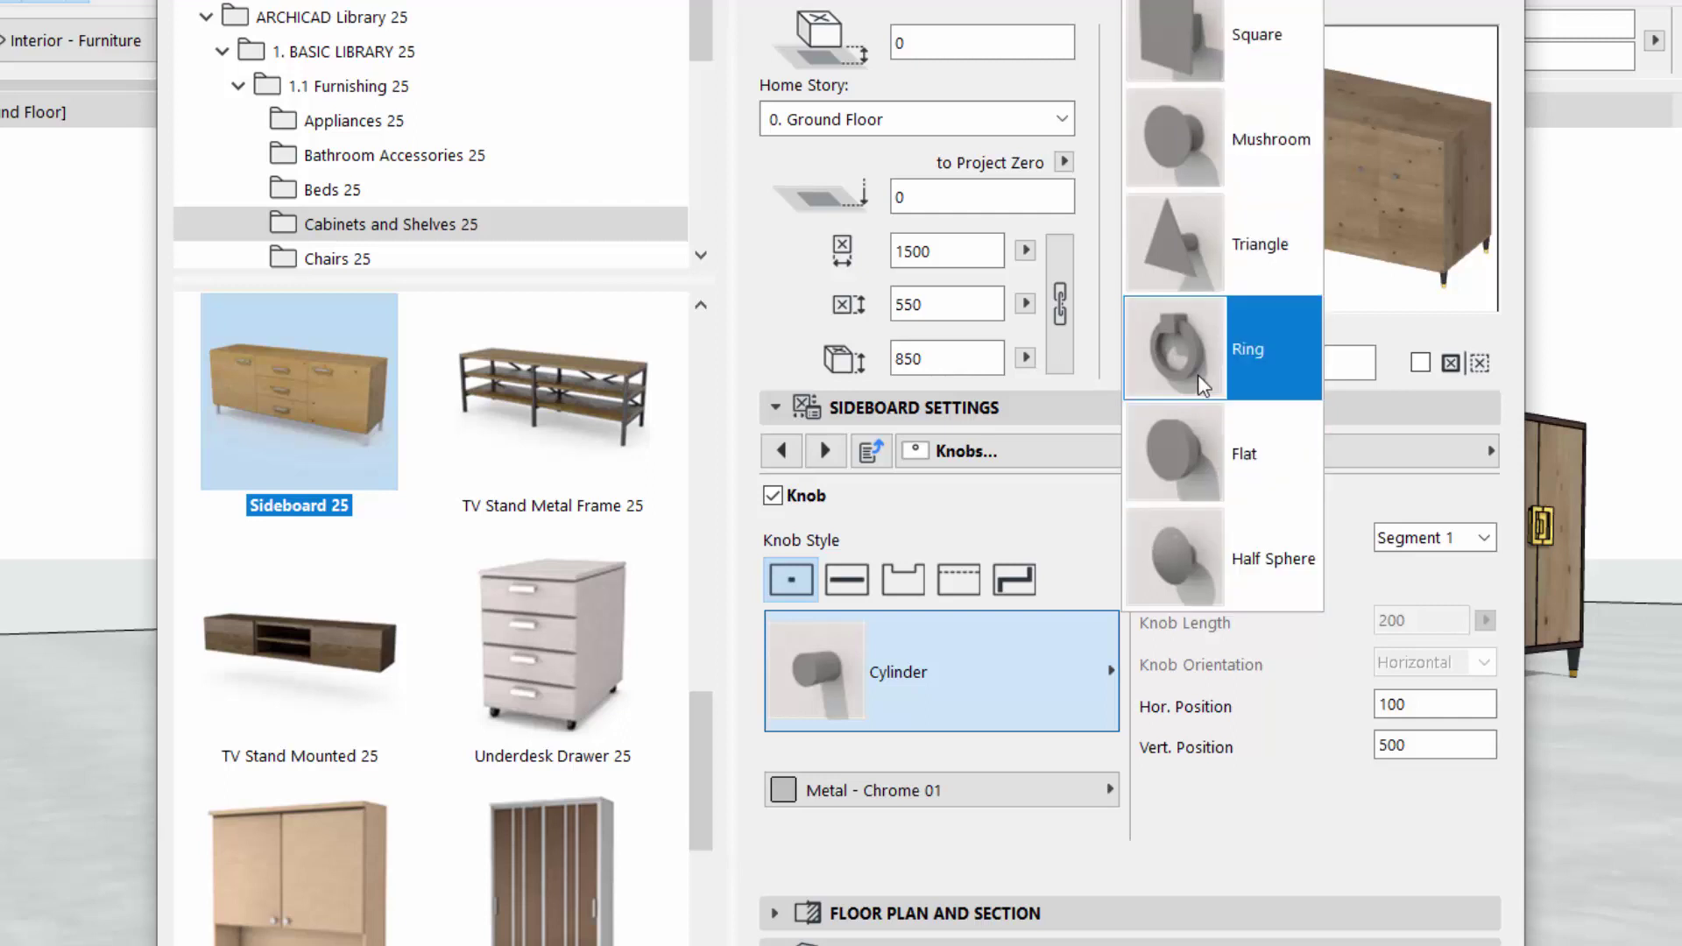
left_click(900, 524)
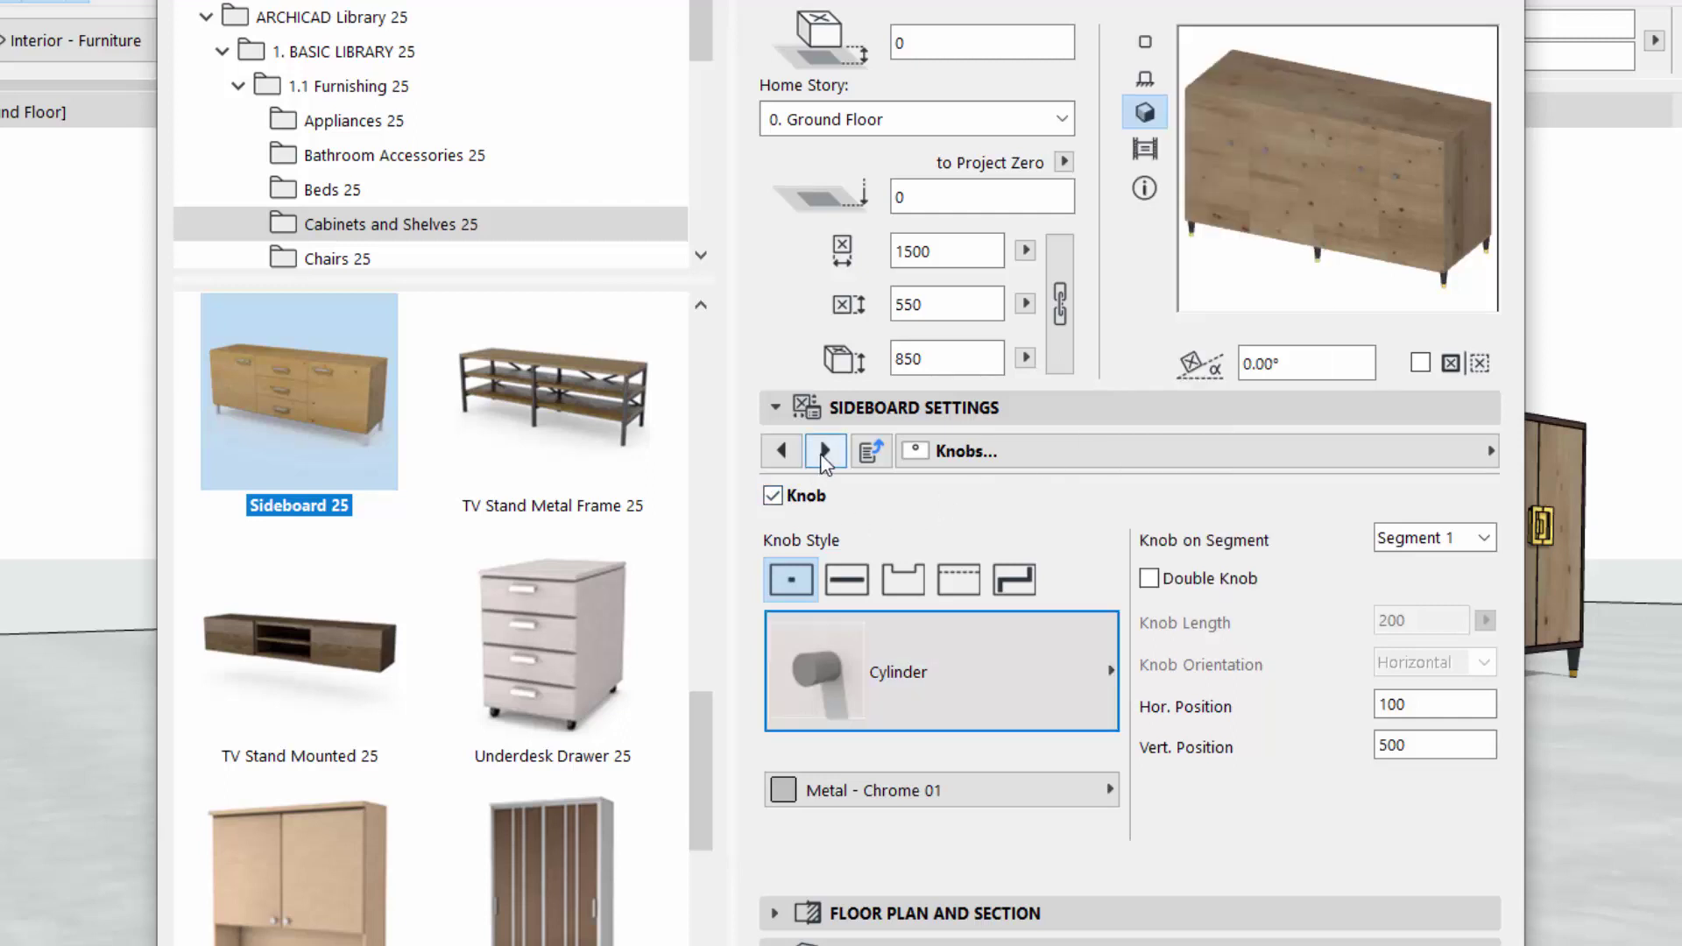
left_click(825, 450)
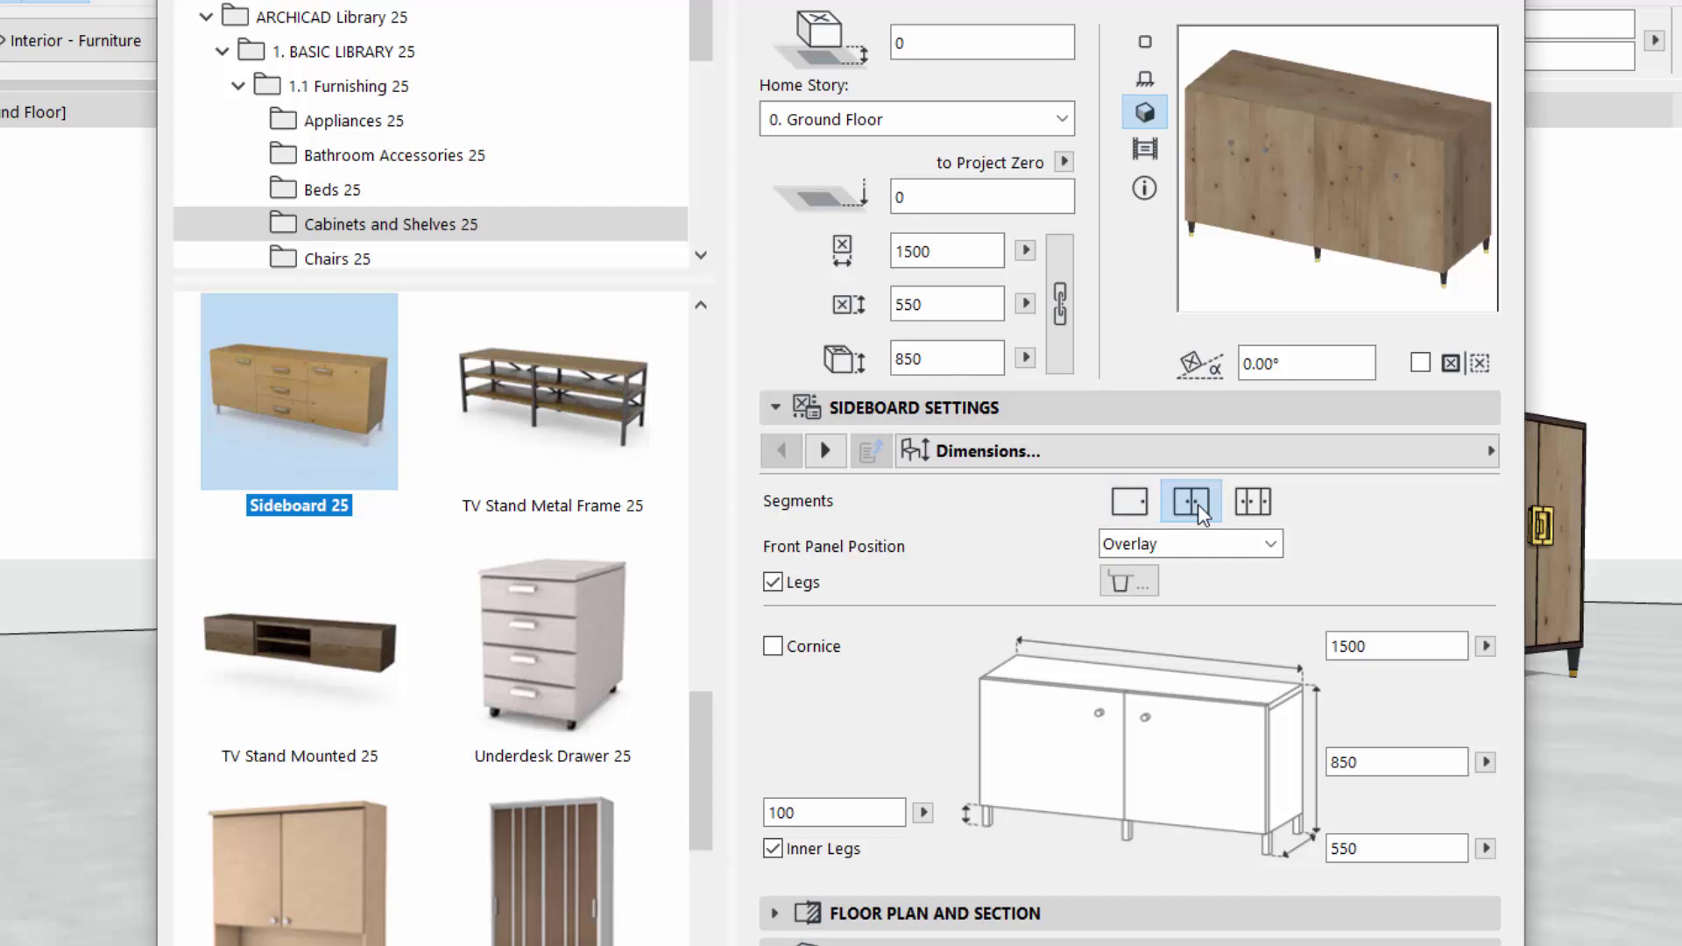
- Try the one-segment and three-segment layouts on the sideboard, returning to two segments
left_click(1132, 504)
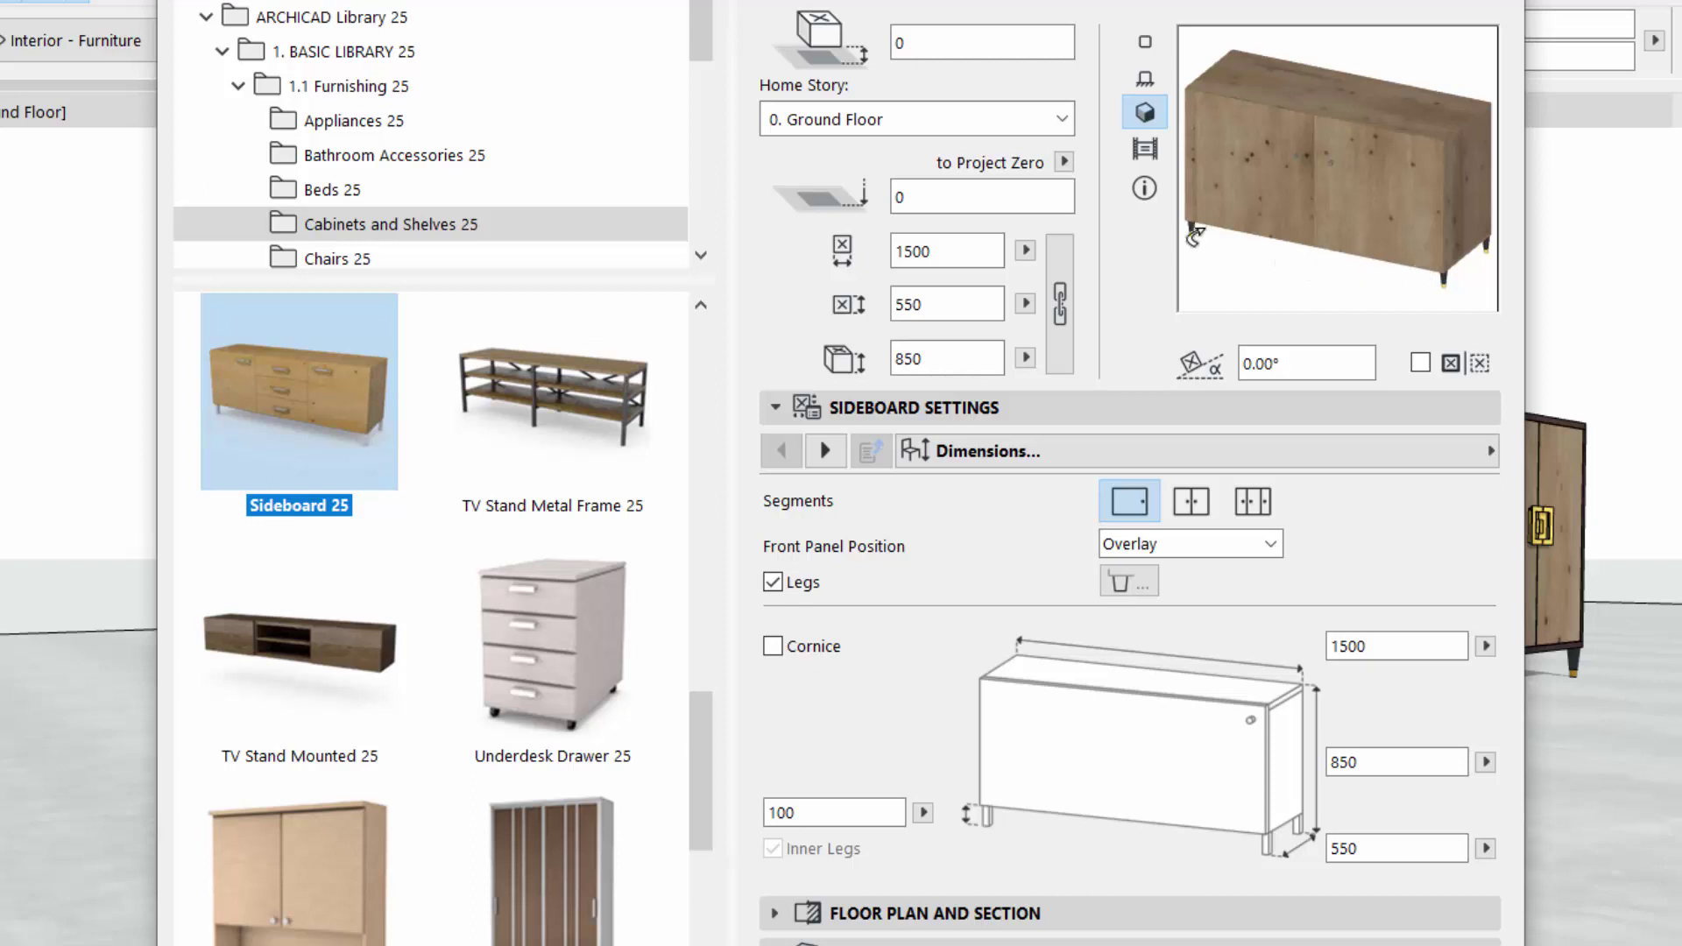
left_click(1193, 503)
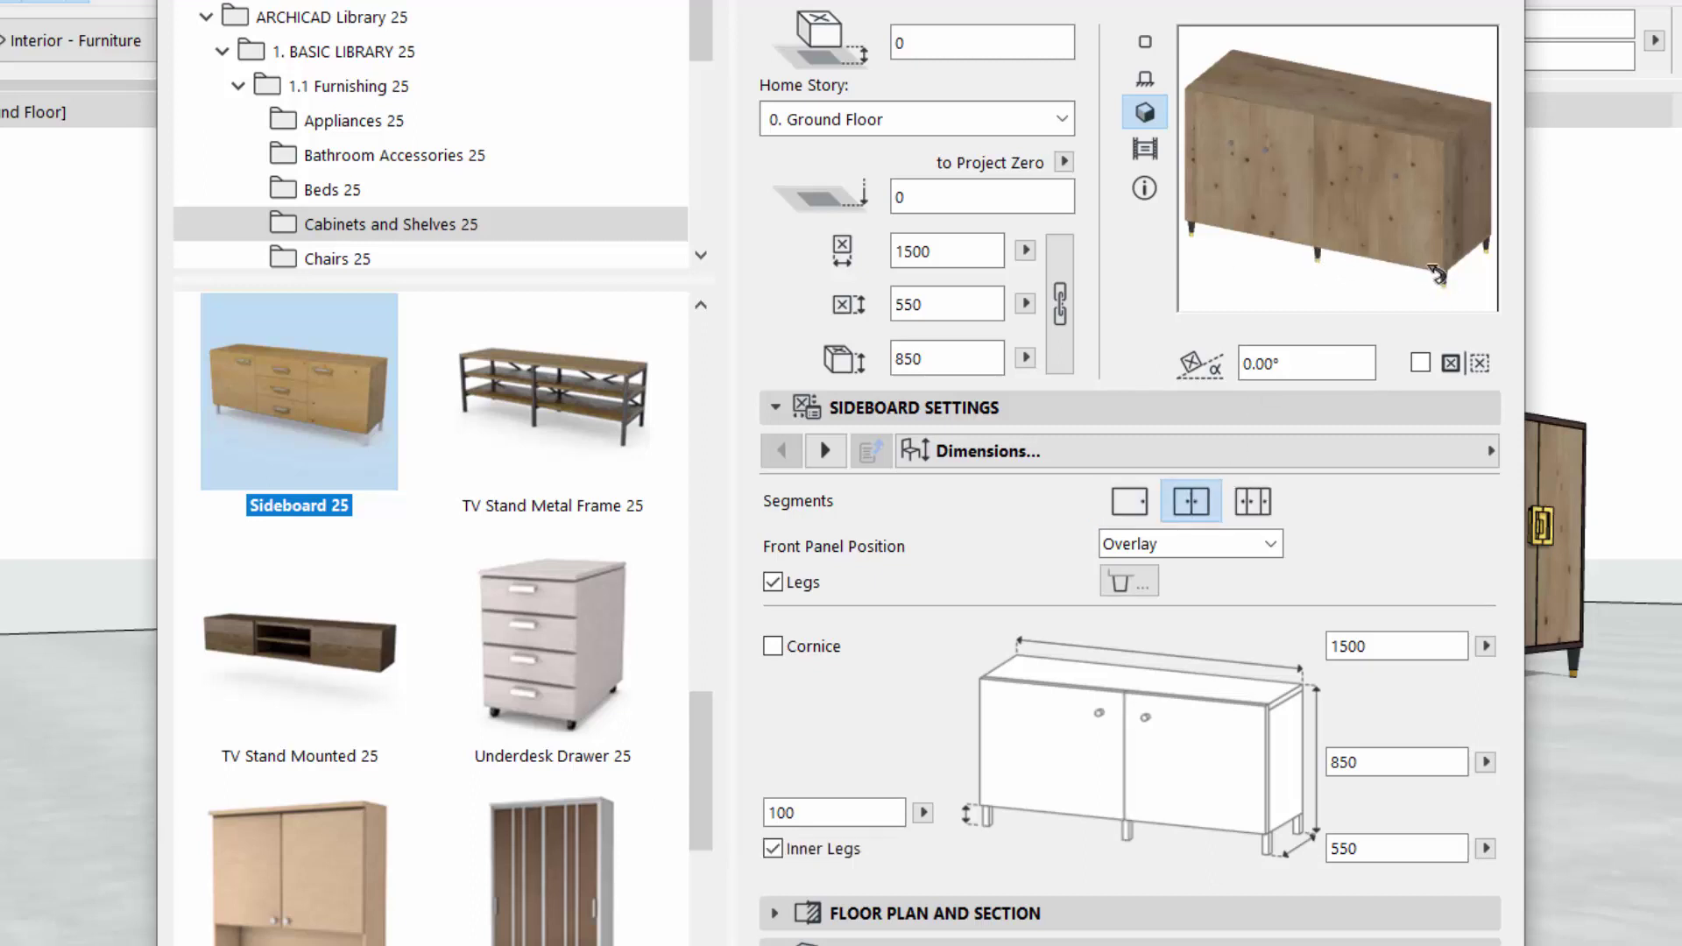
left_click(1253, 501)
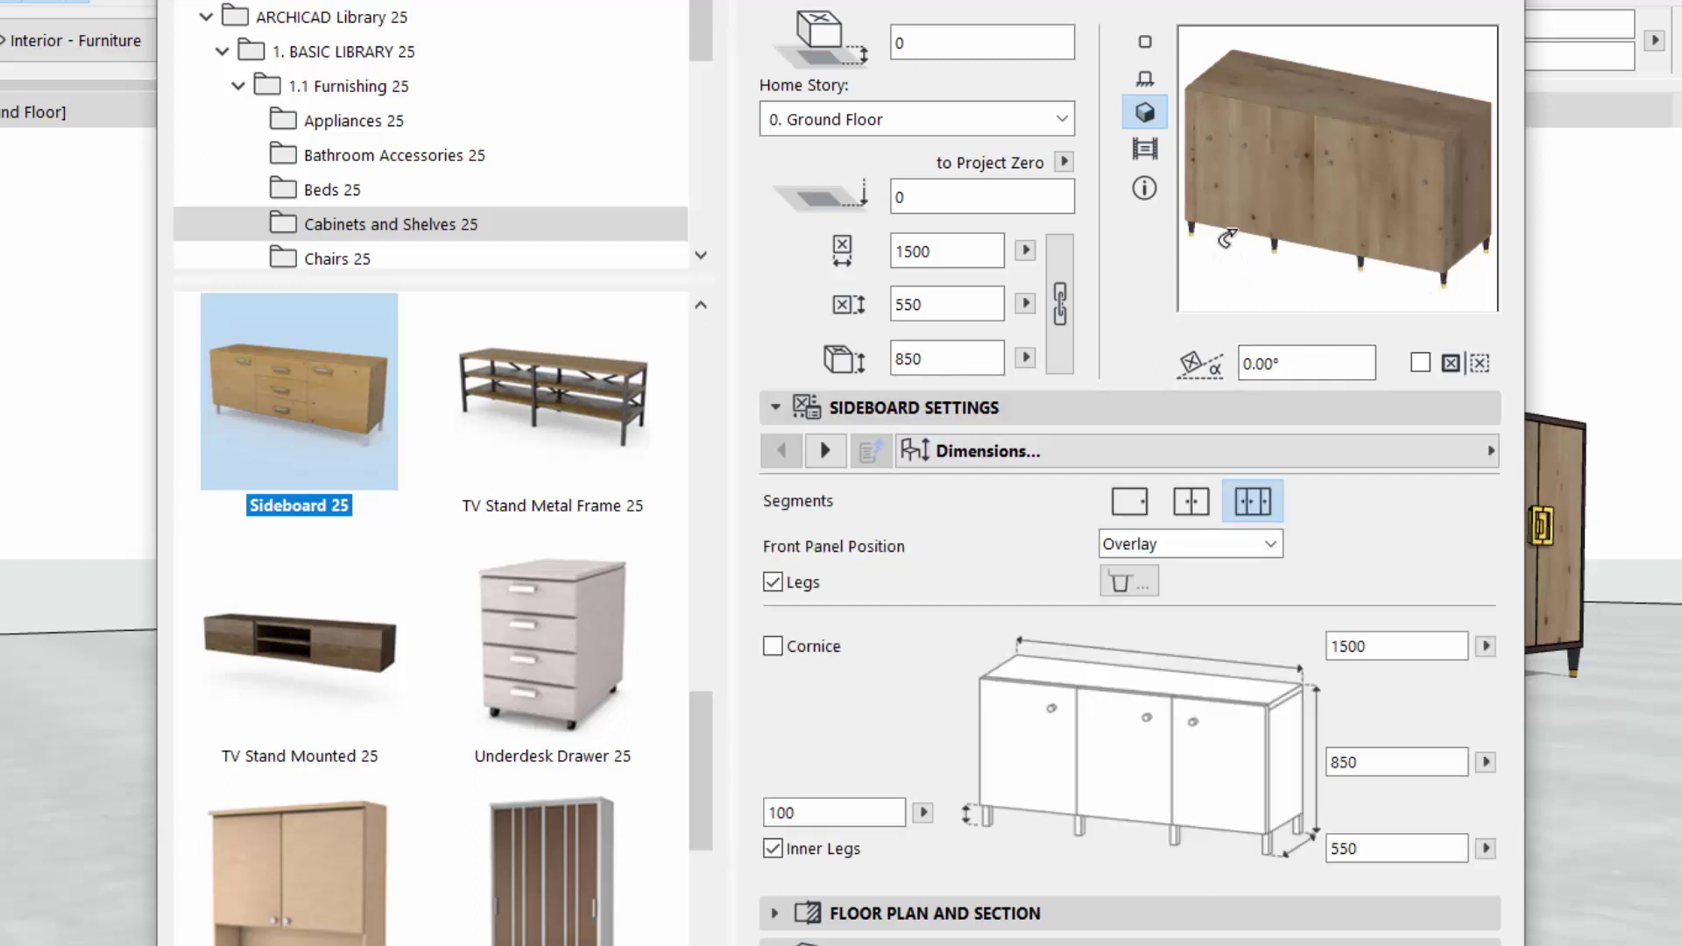
left_click(1189, 502)
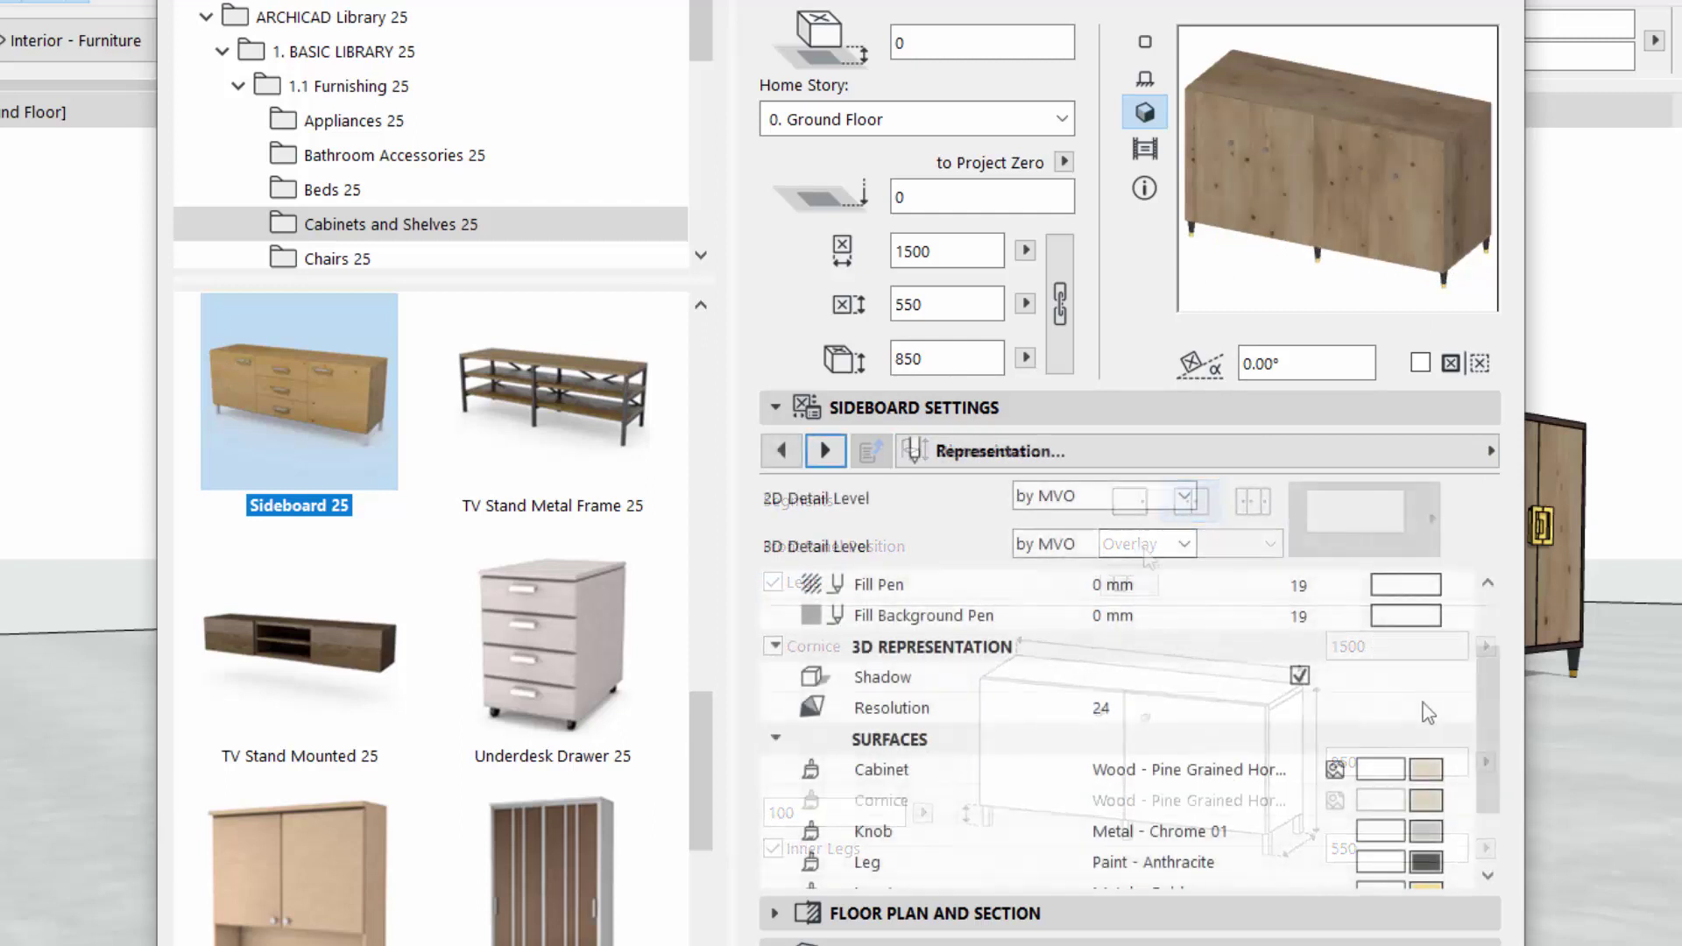
- Set the sideboard's cabinet surface to Paint - Anthracite in its representation settings
scroll(1420, 666, "down", 3)
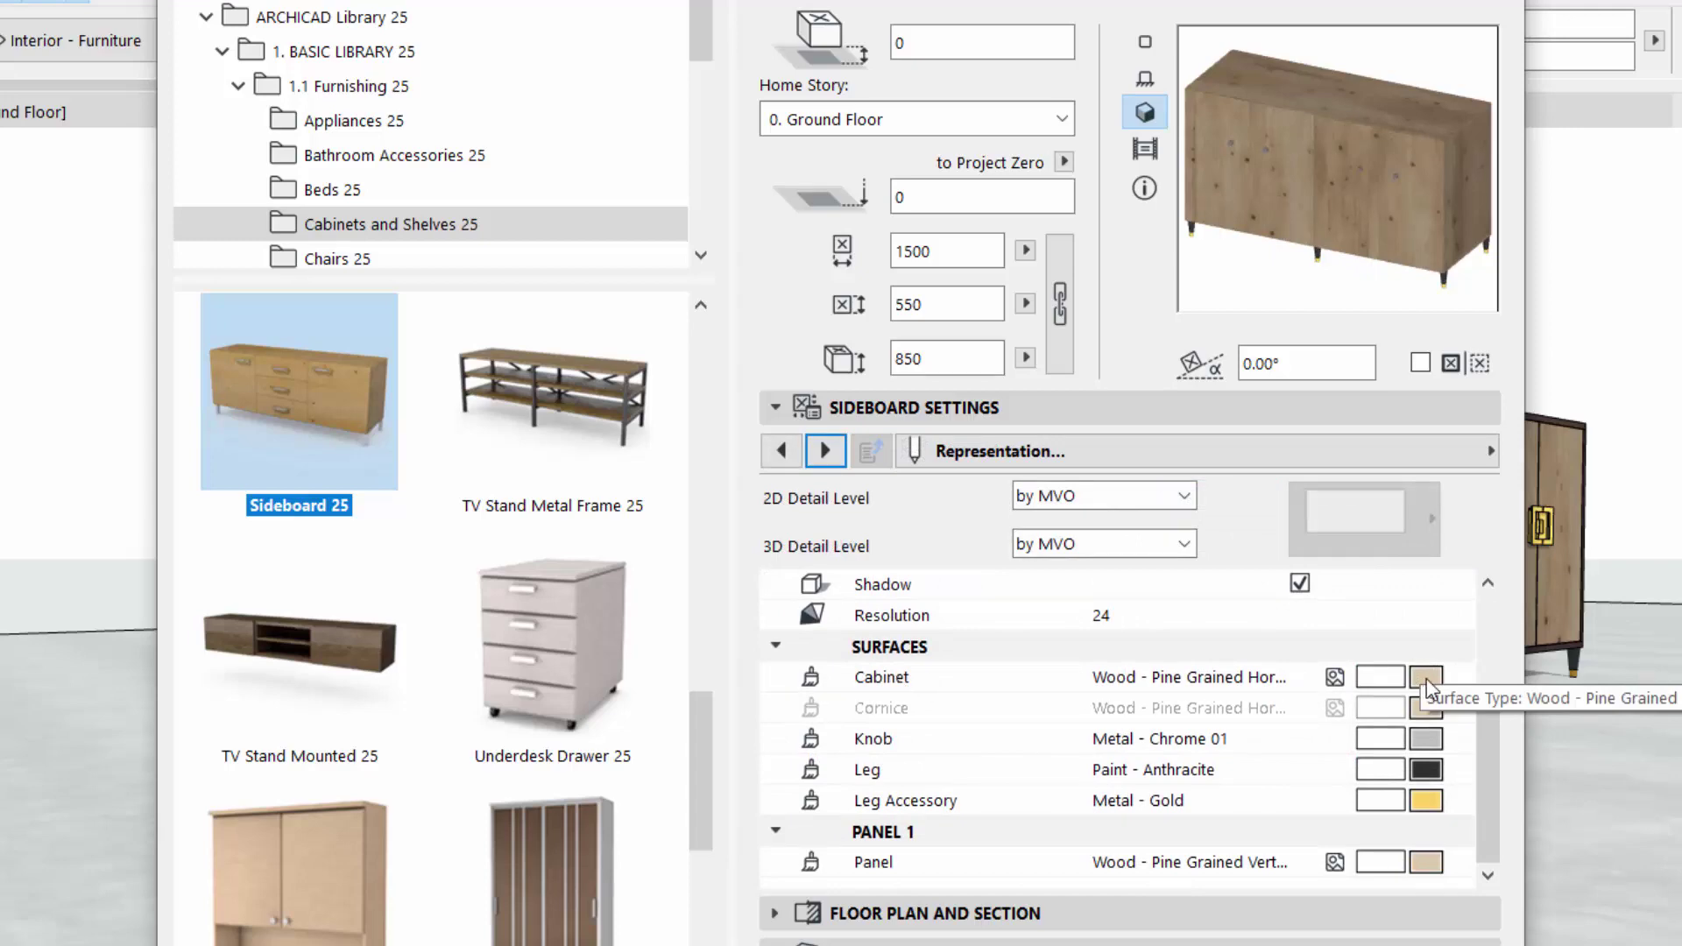
left_click(1426, 680)
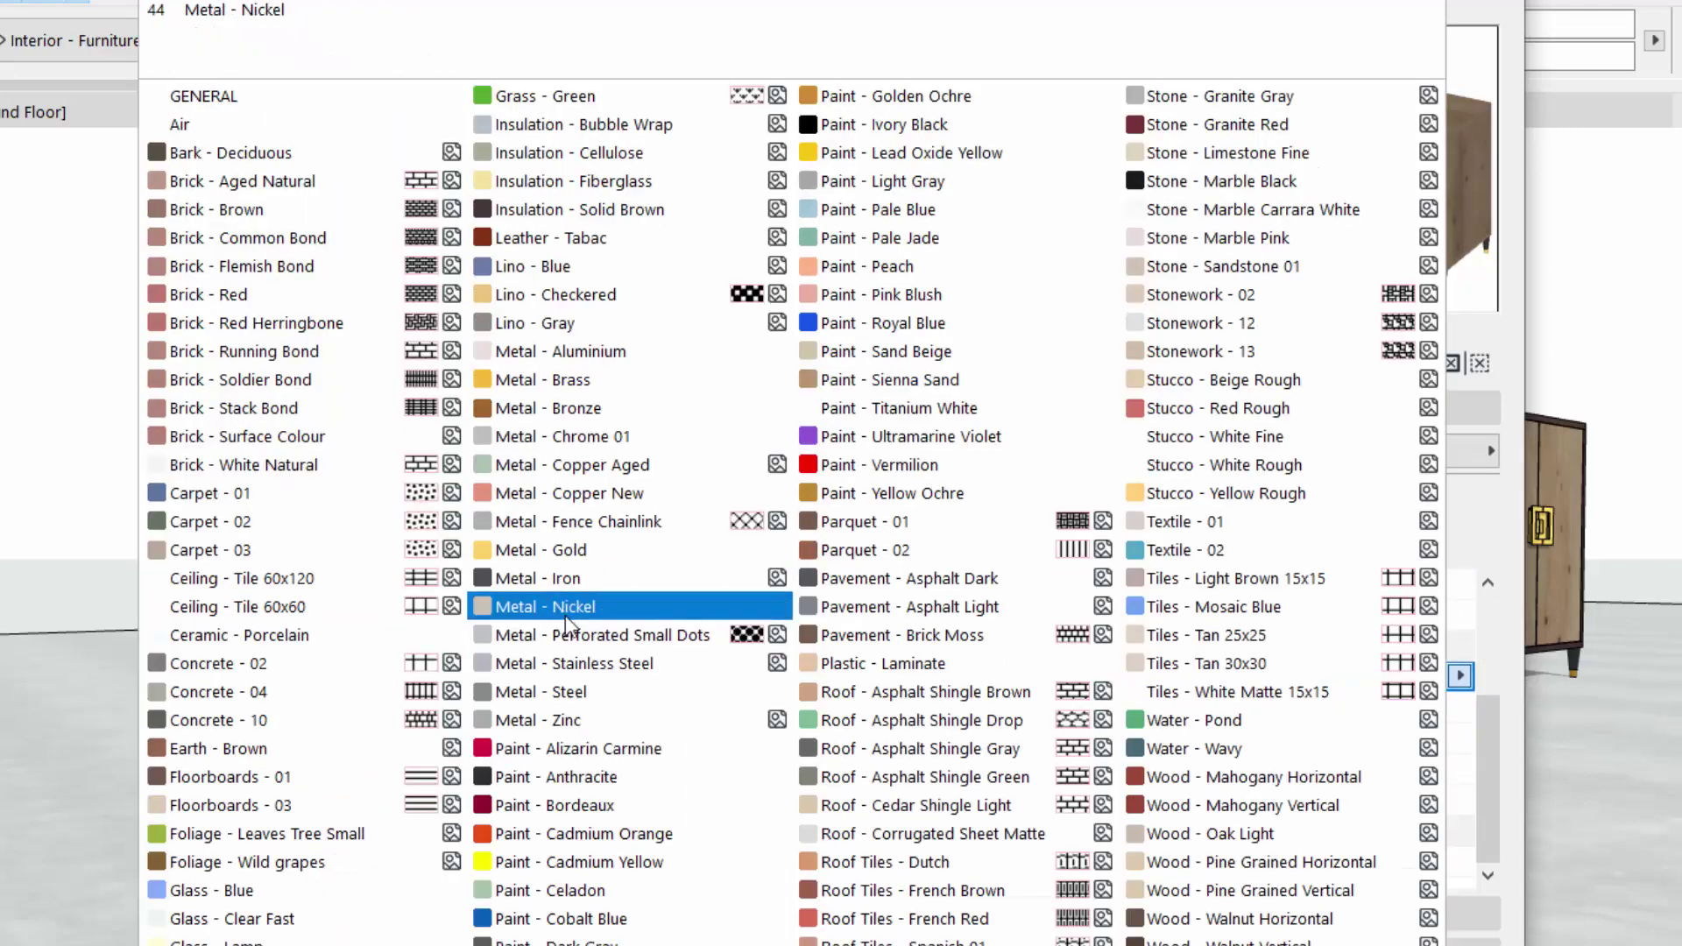
left_click(613, 774)
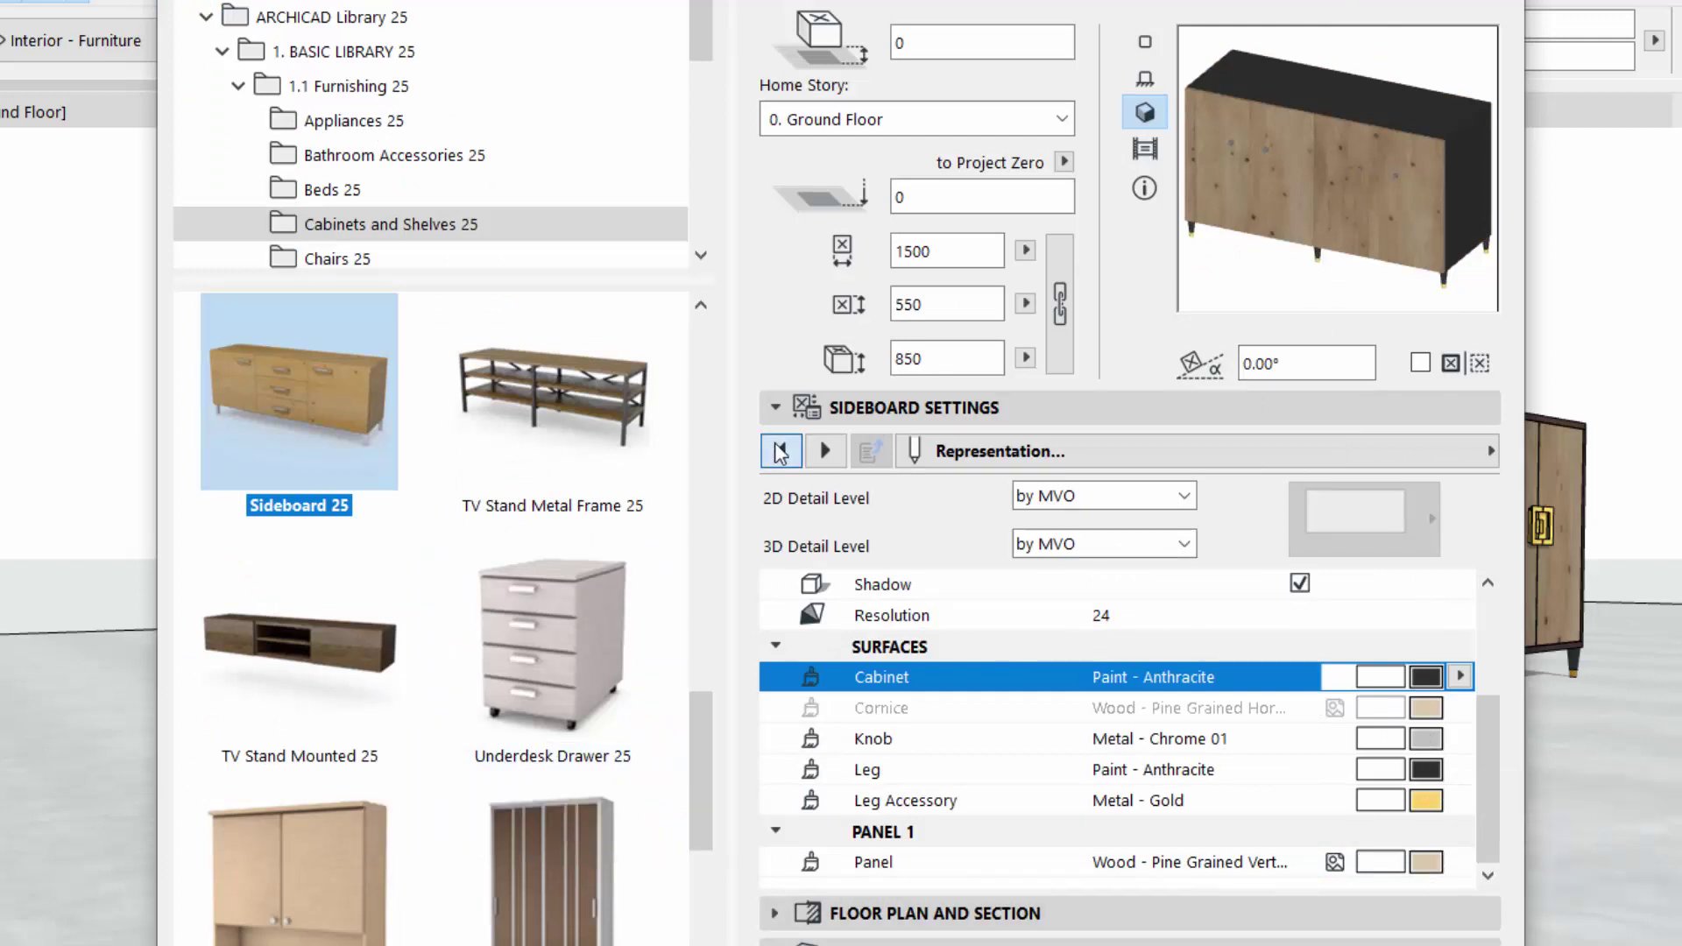
- Check the front panel position options in the dimension settings and apply the sideboard's changes to the model
left_click(779, 451)
left_click(779, 451)
left_click(779, 451)
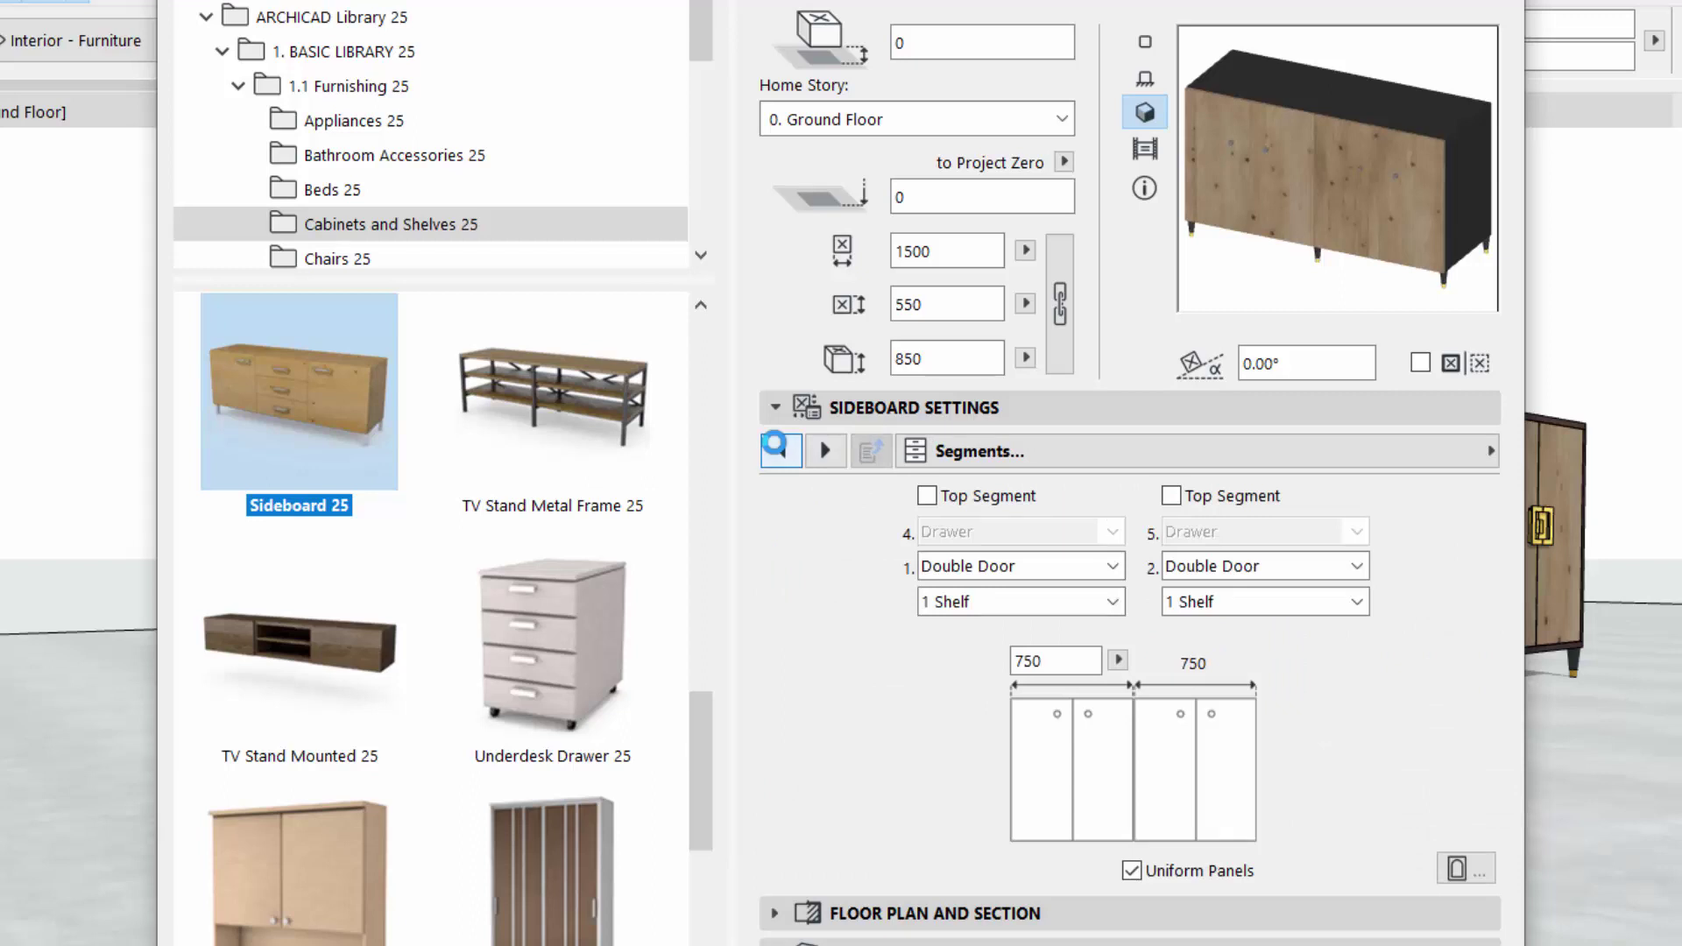
left_click(779, 451)
left_click(781, 451)
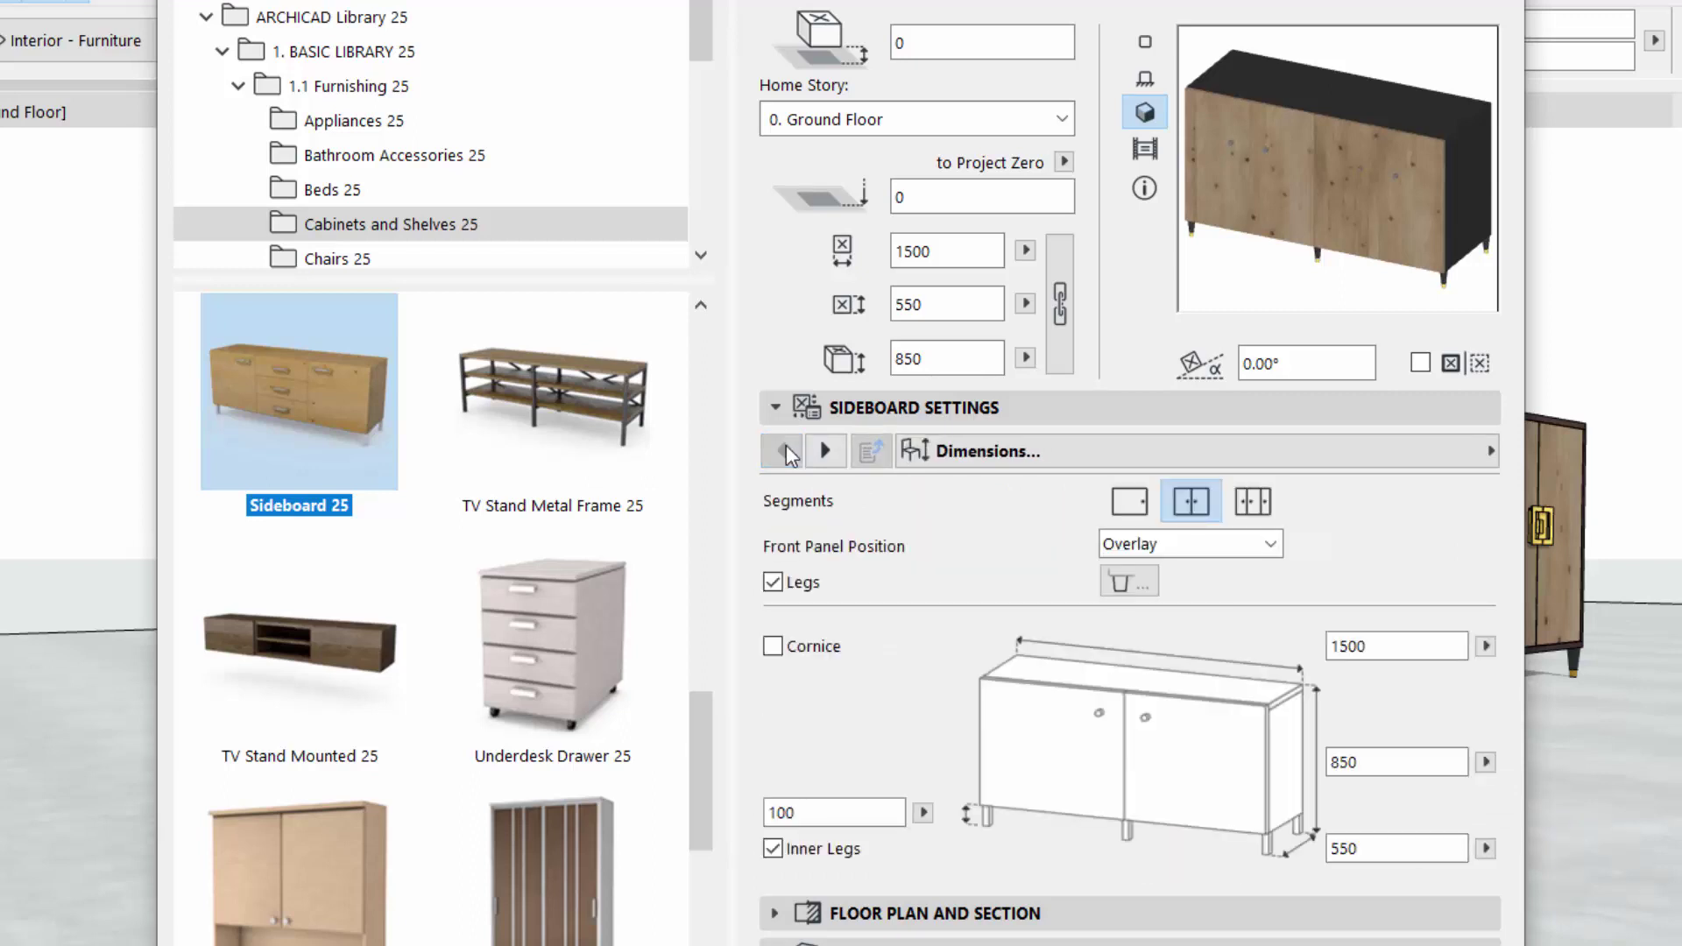
left_click(1173, 544)
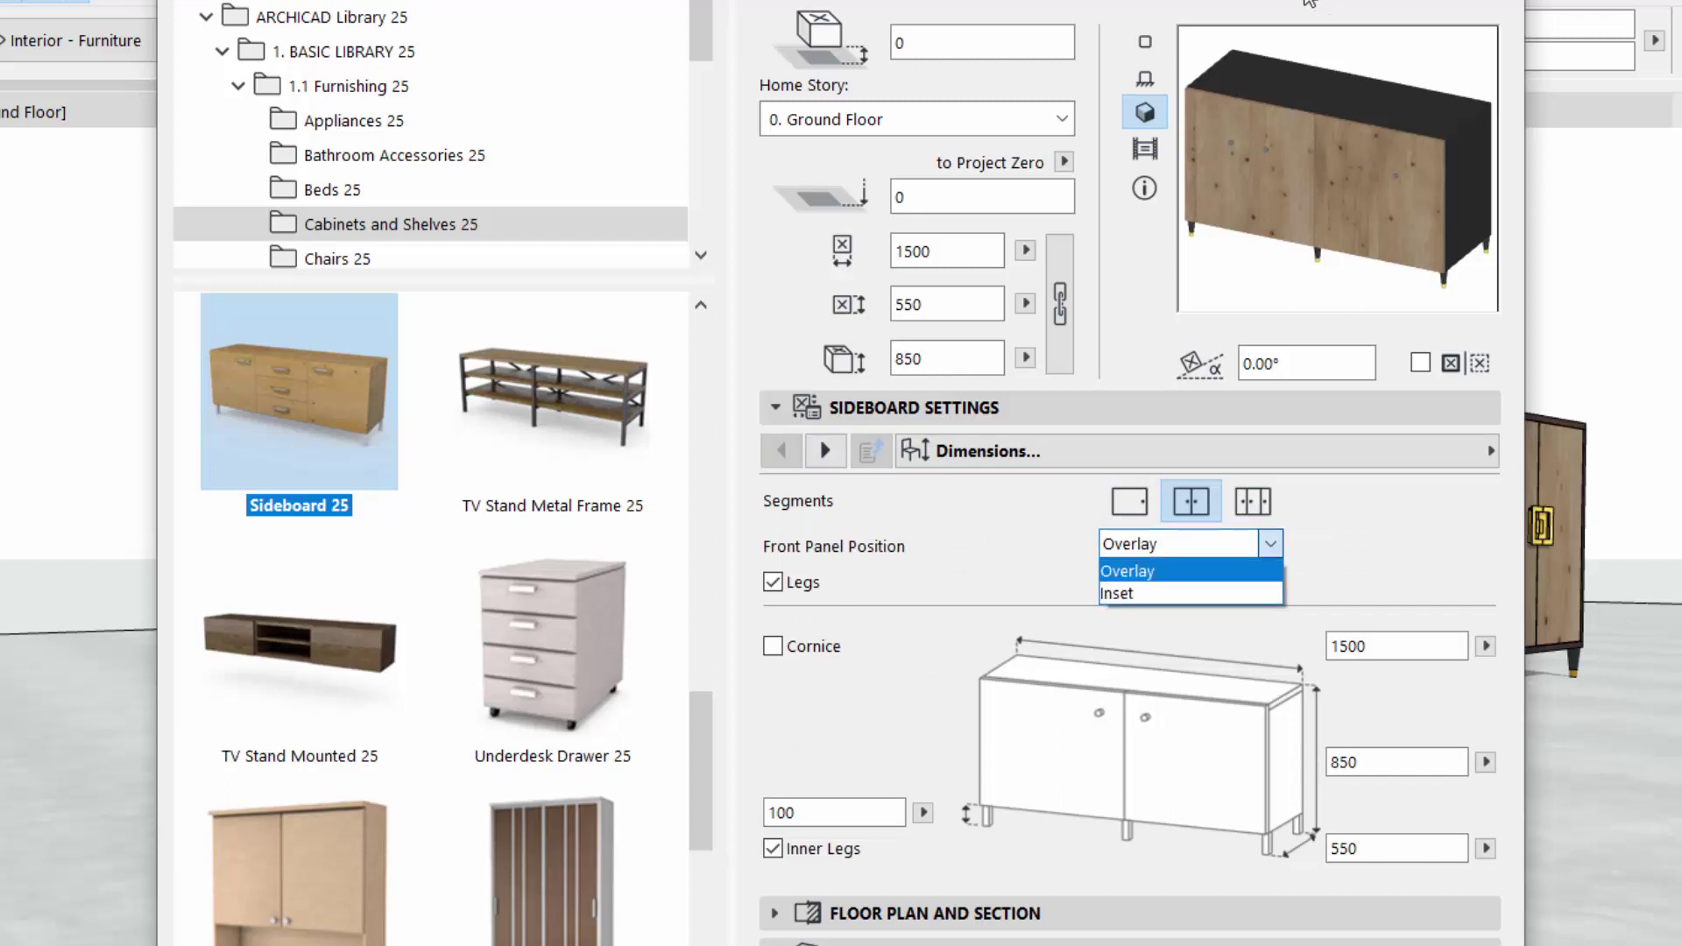
key("Escape")
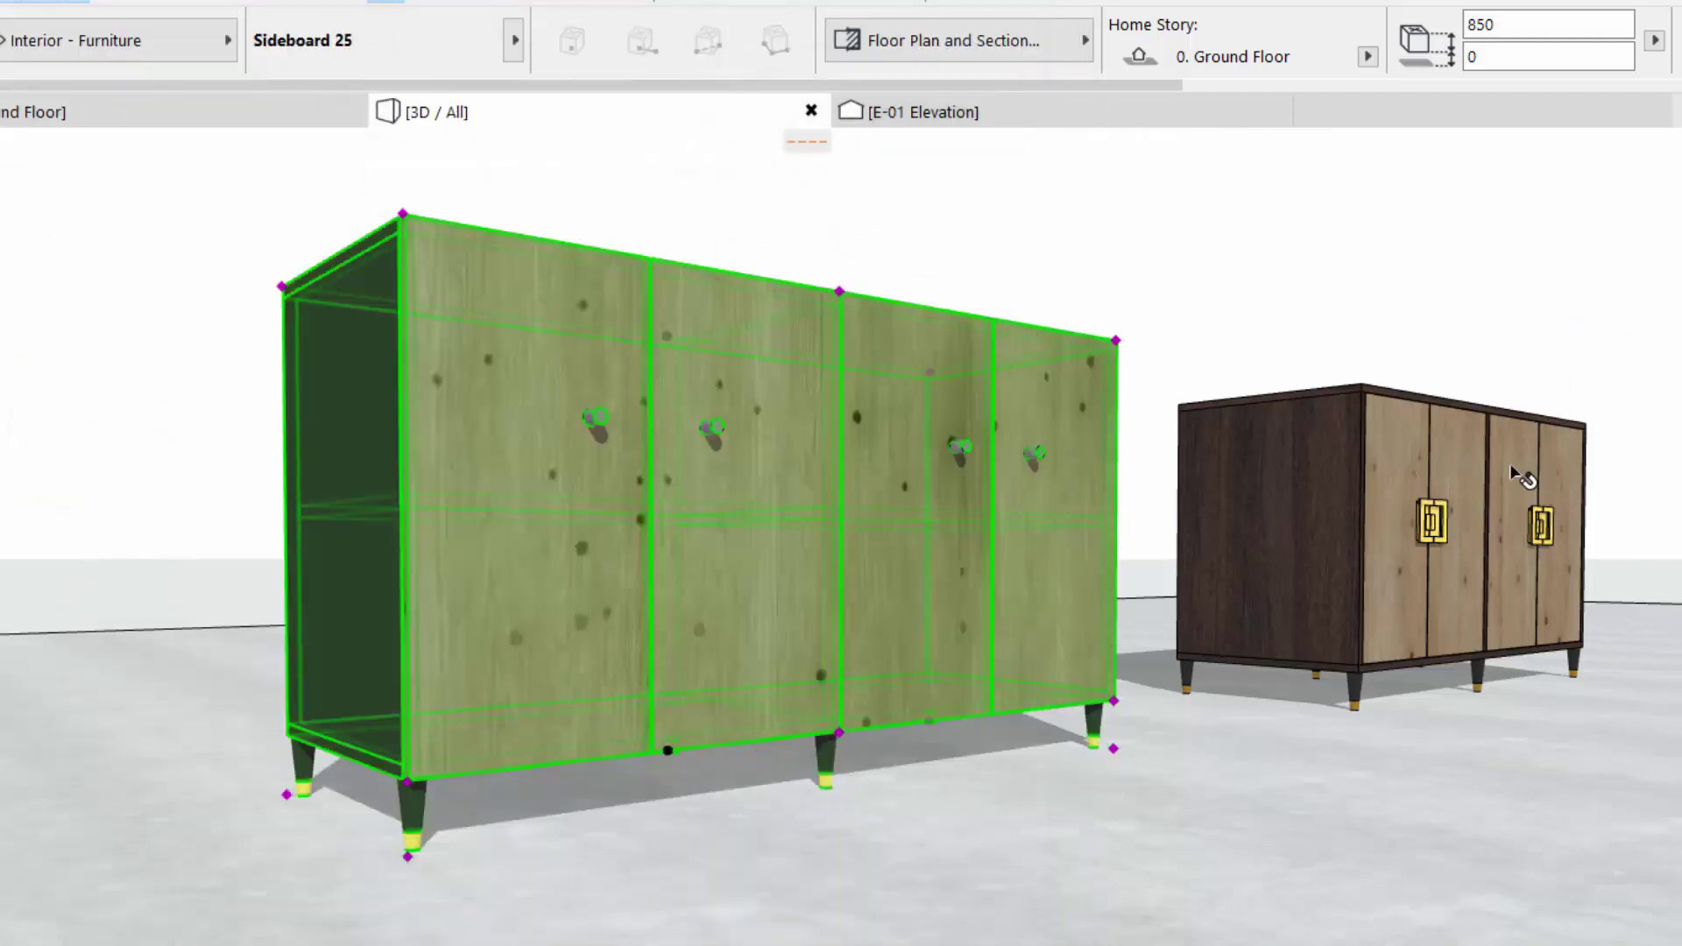
- Inspect both sideboards in 3D, examining how the doors of the dark-framed one sit within its frame
scroll(1511, 464, "up", 4)
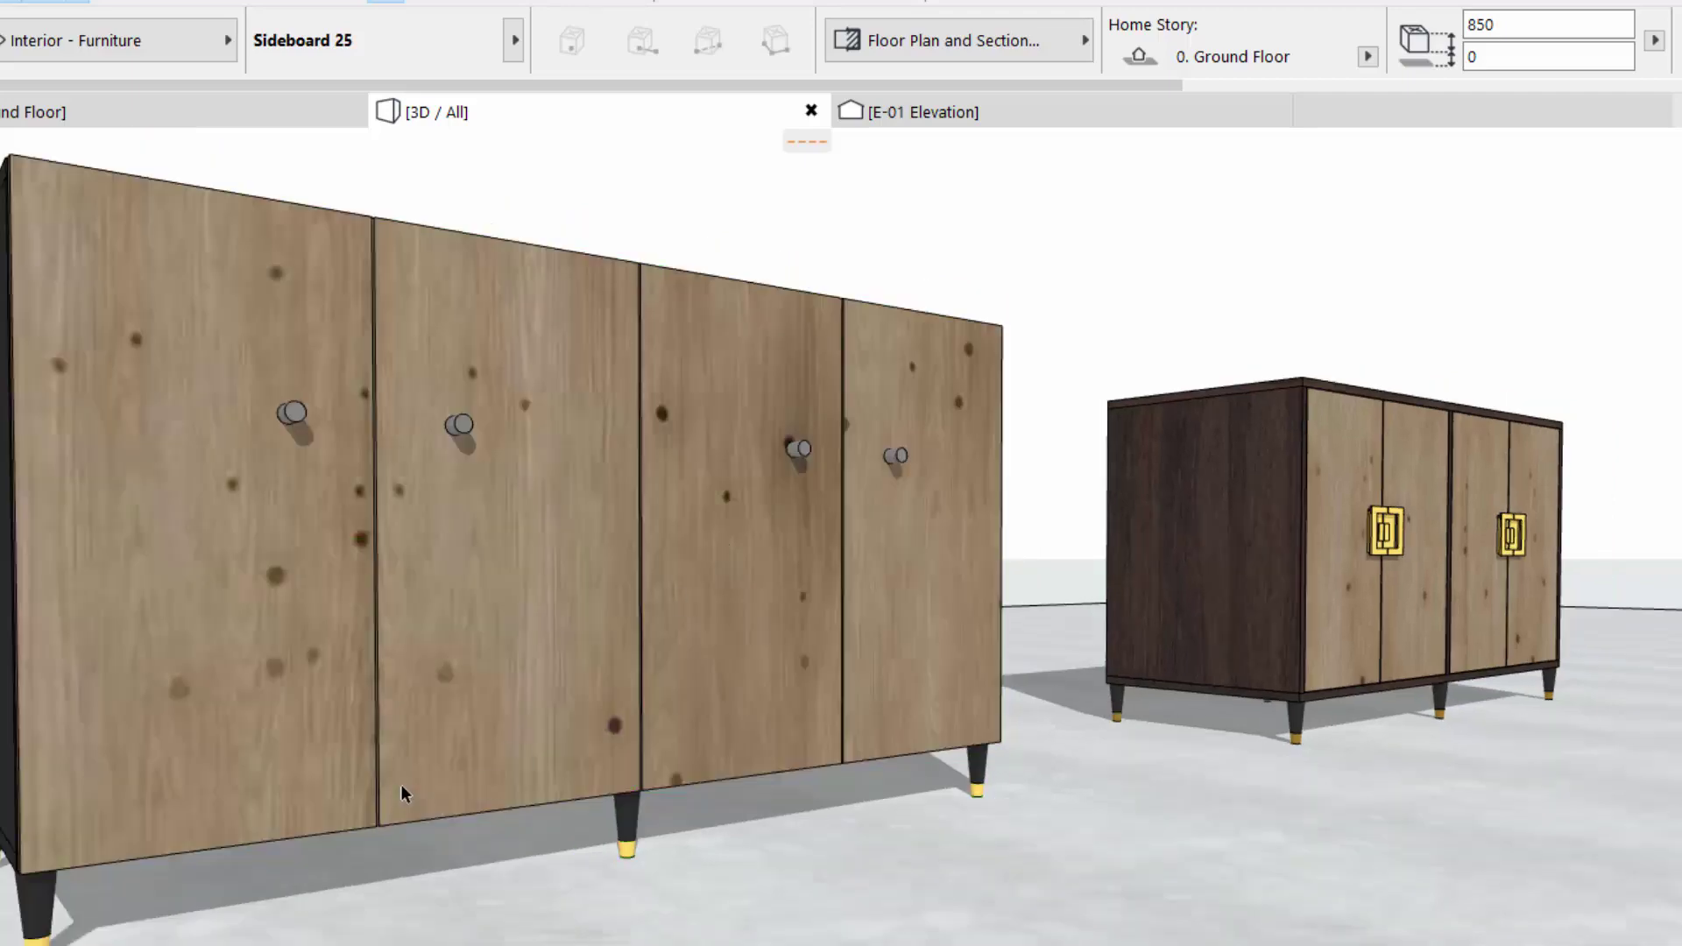
middle_click_drag(911, 701, 762, 788, "shift")
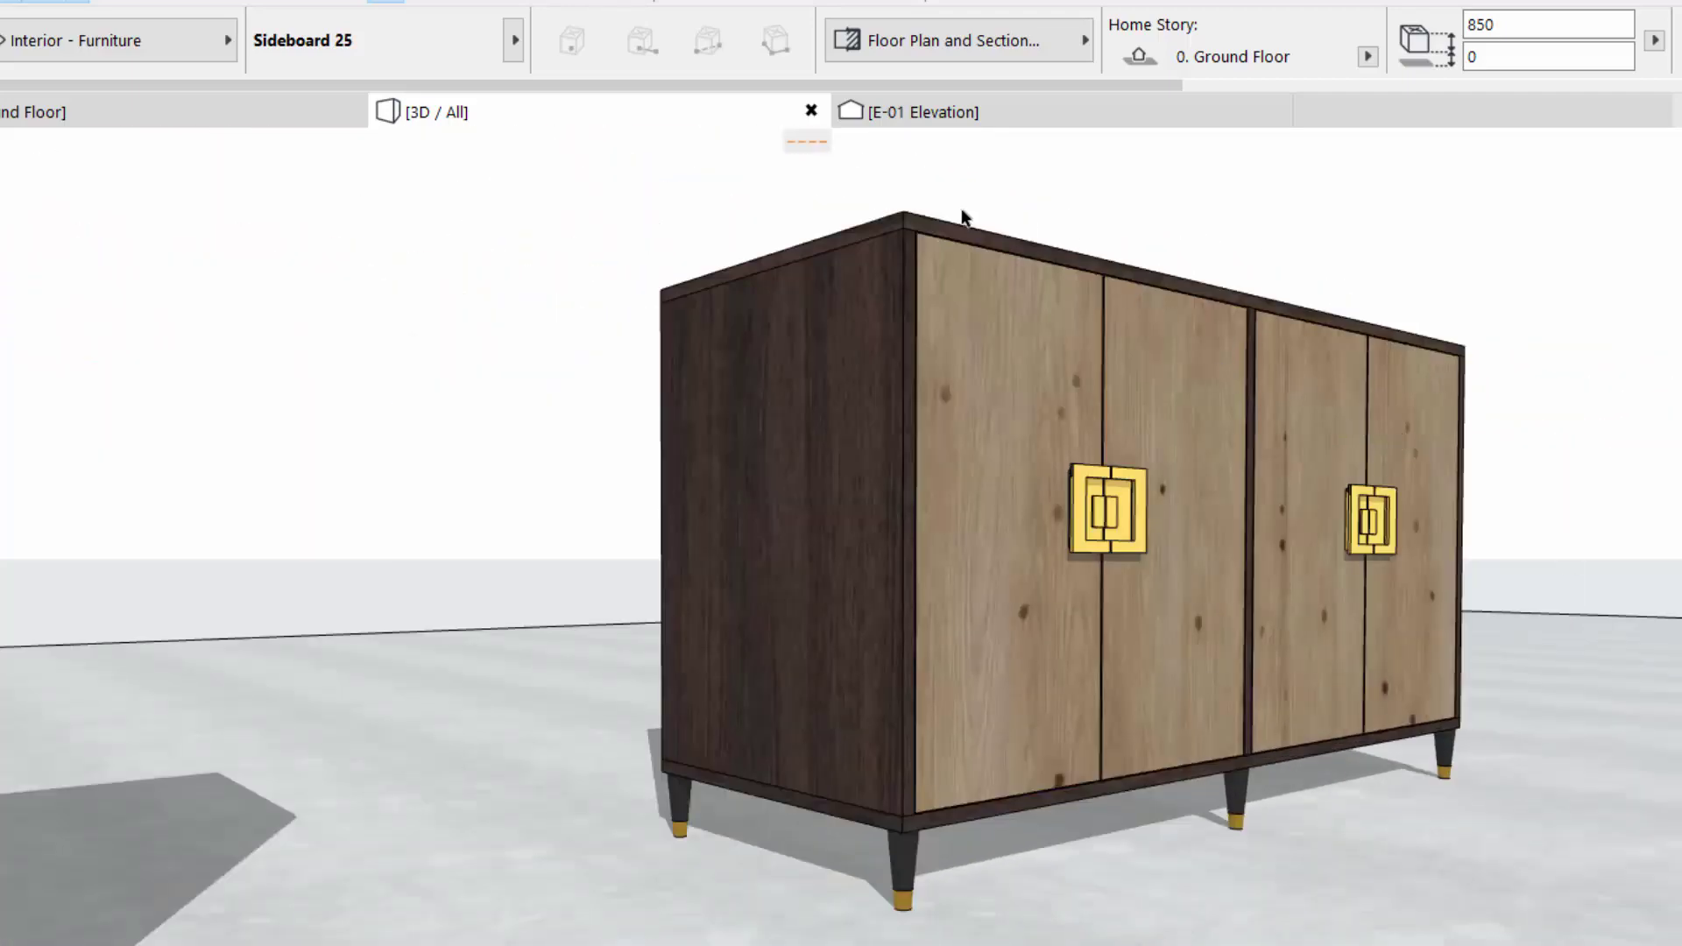
scroll(970, 226, "up", 4)
middle_click_drag(976, 286, 559, 319)
scroll(421, 236, "down", 5)
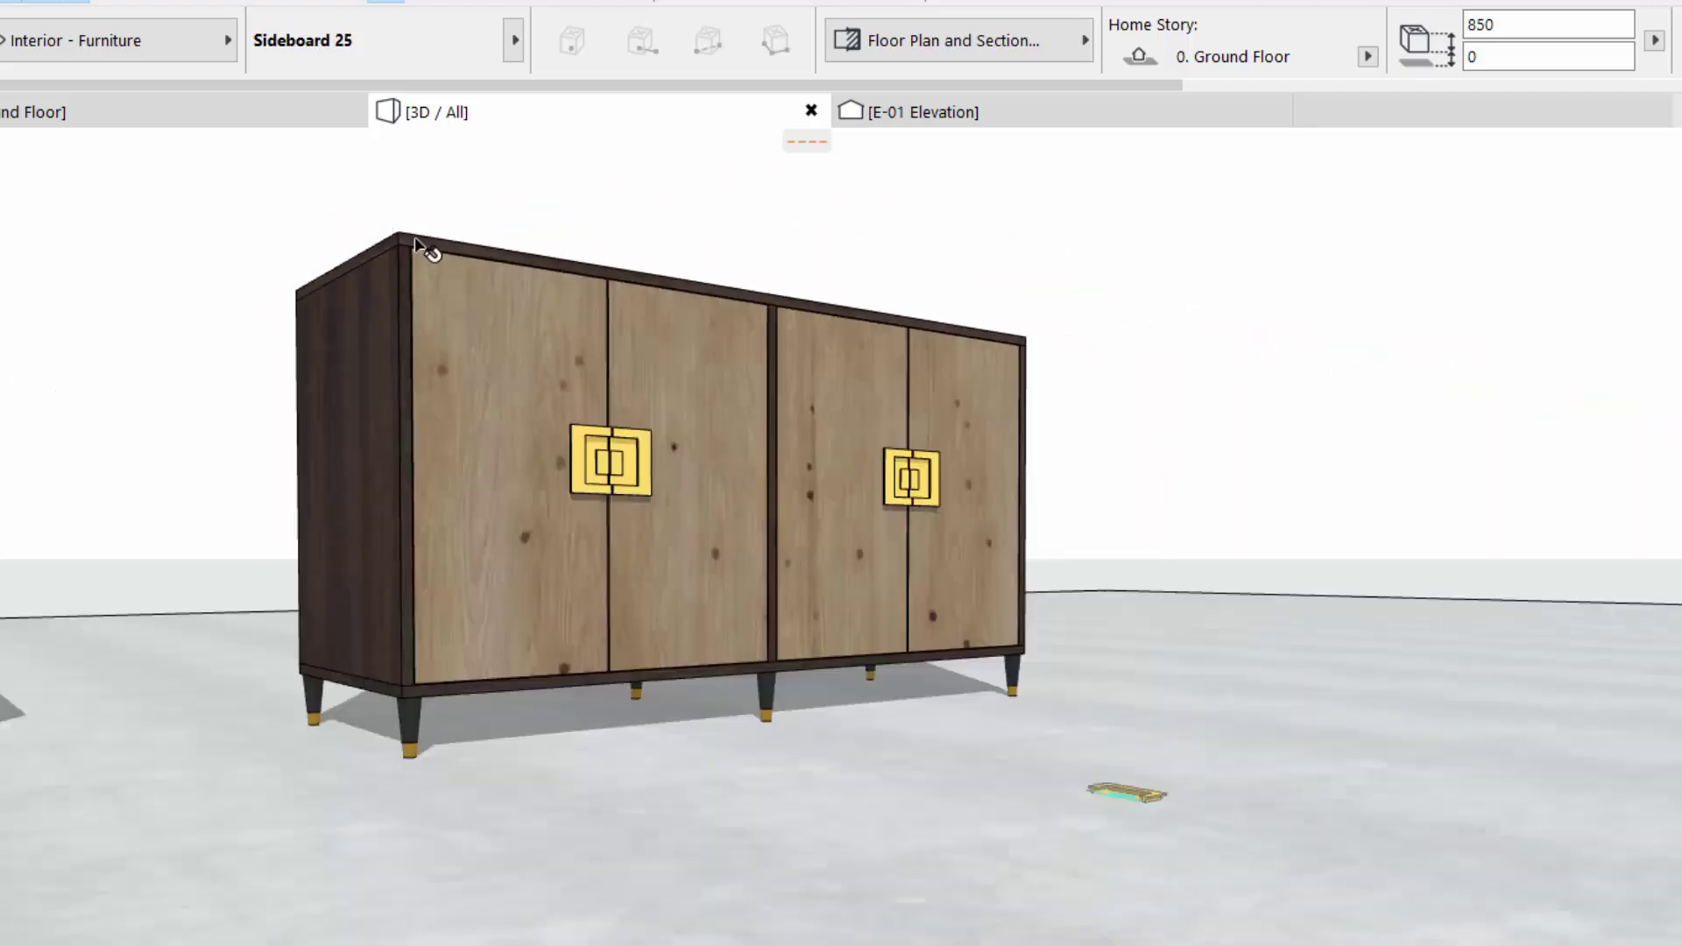
scroll(416, 242, "up", 5)
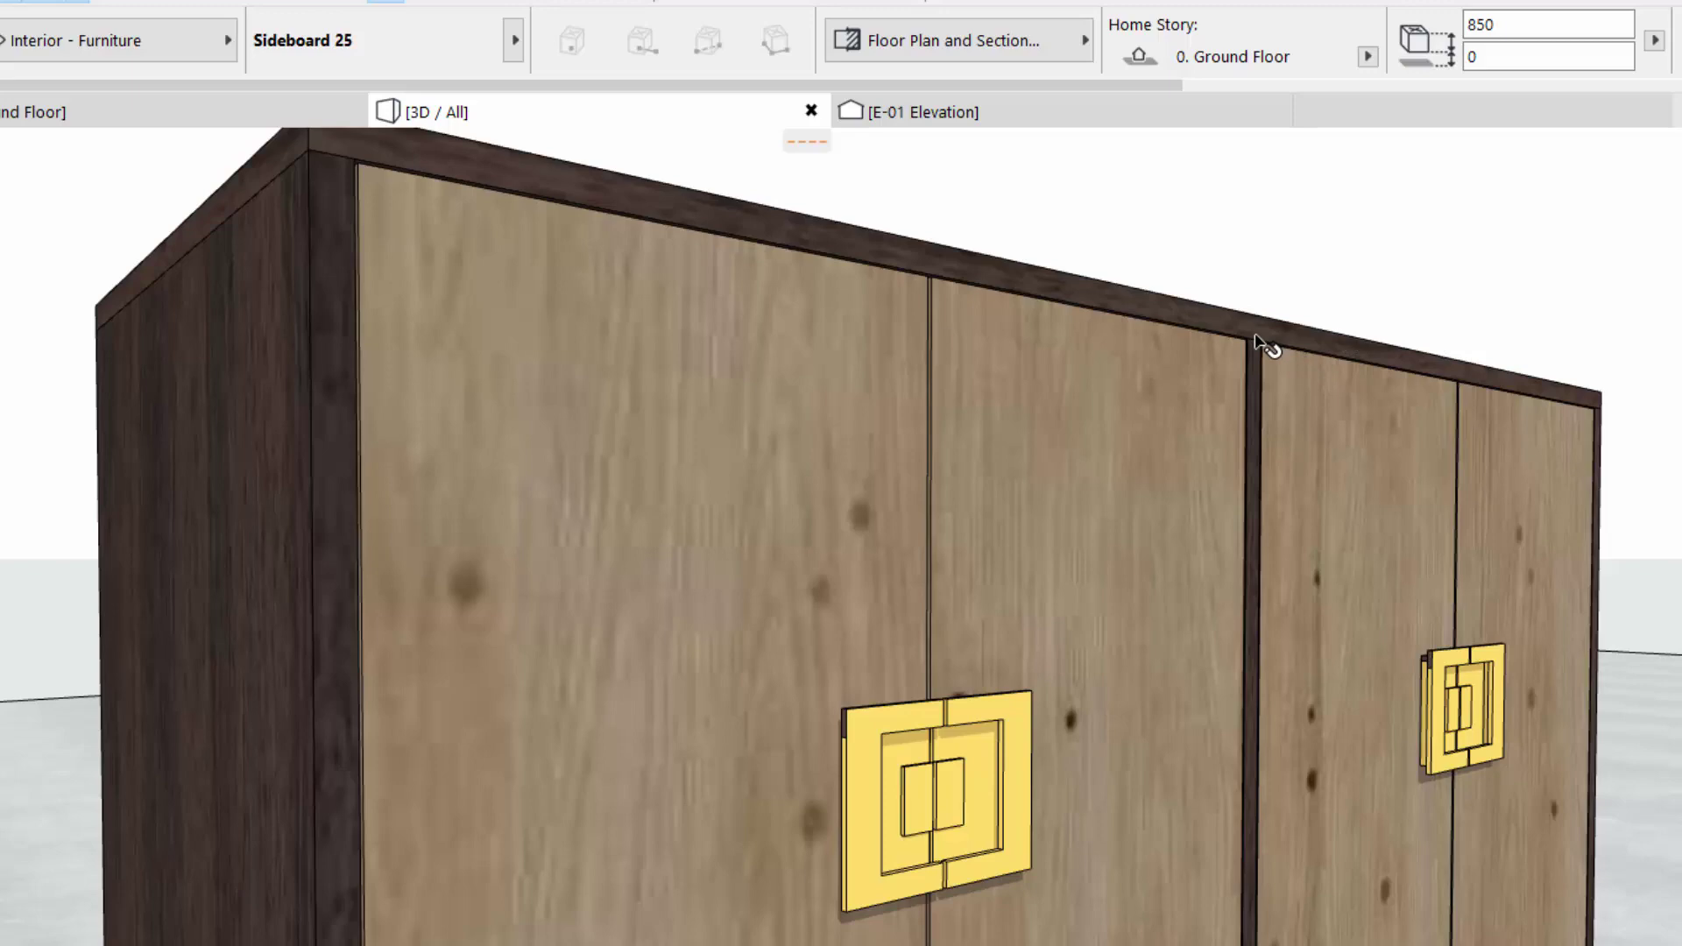
scroll(1128, 801, "down", 5)
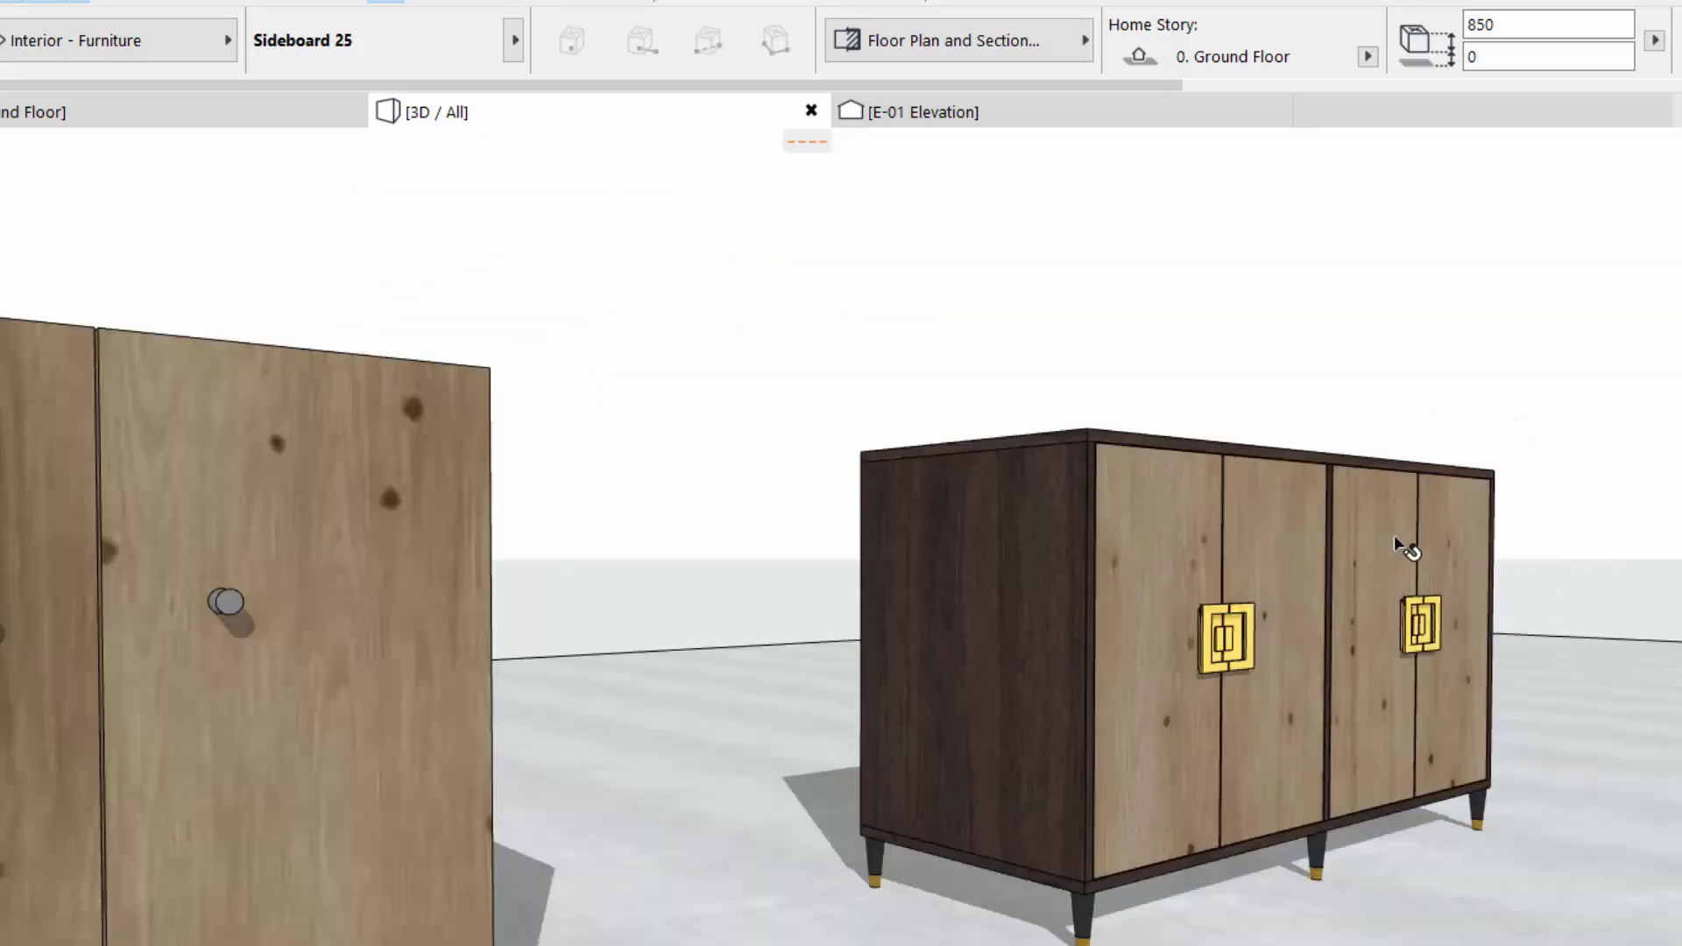
middle_click_drag(1409, 556, 722, 430)
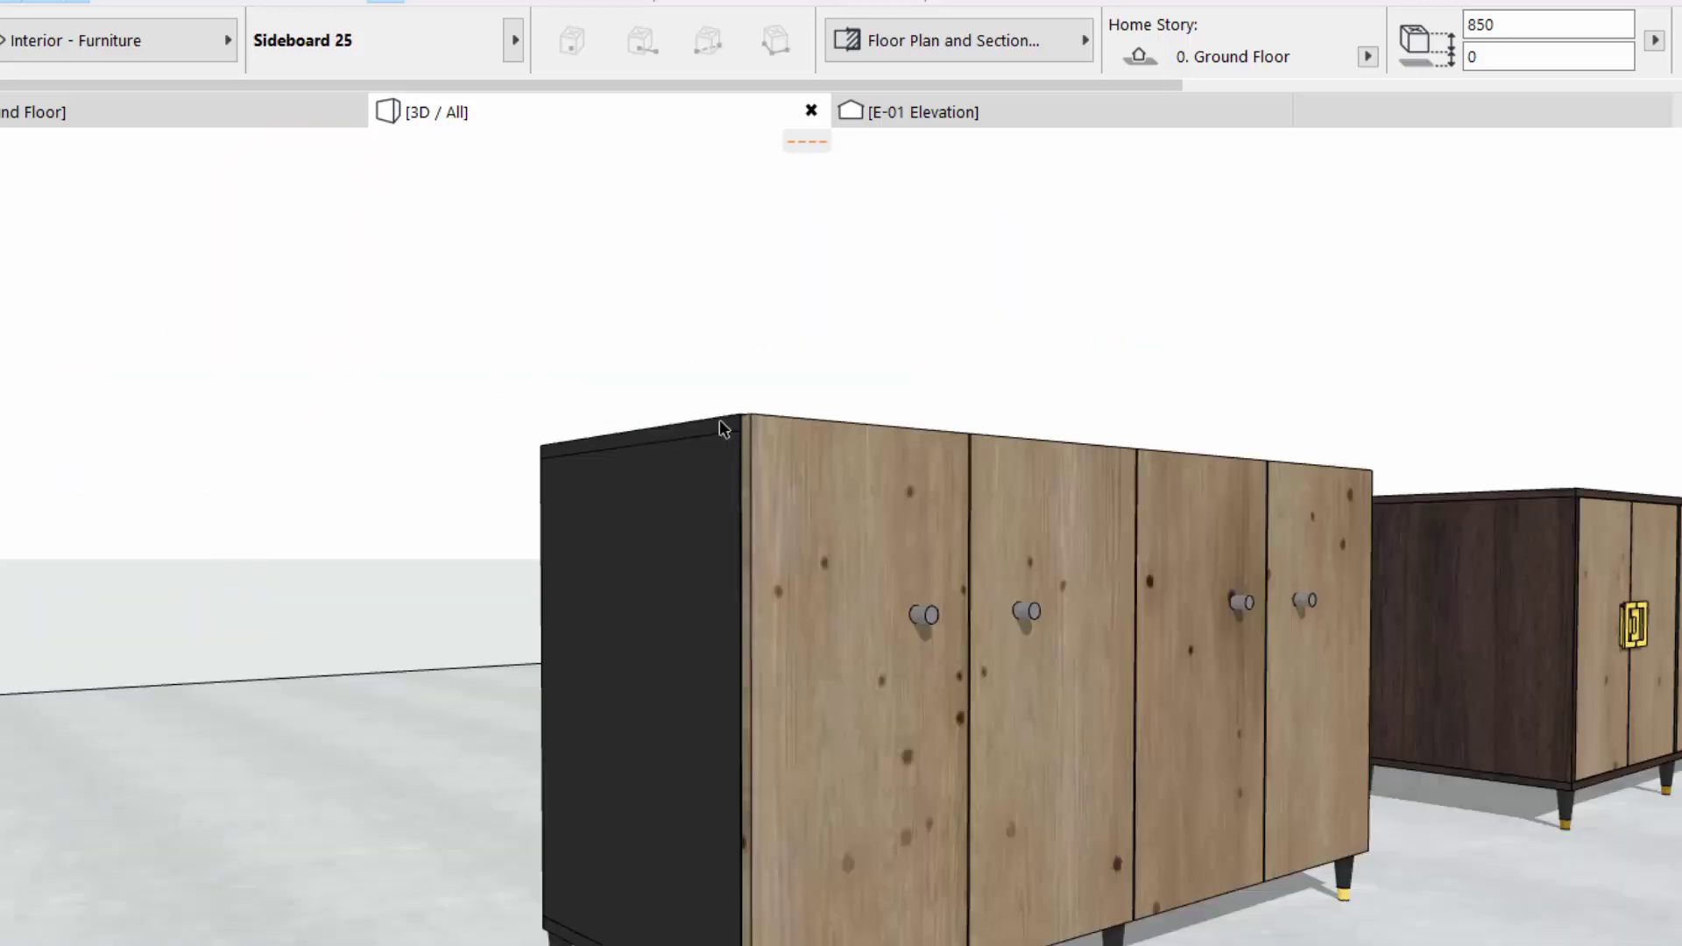
- Reopen the settings of the sideboard with round knobs, change its front panel position to Inset and apply it
left_click(771, 464)
scroll(771, 464, "up", 2)
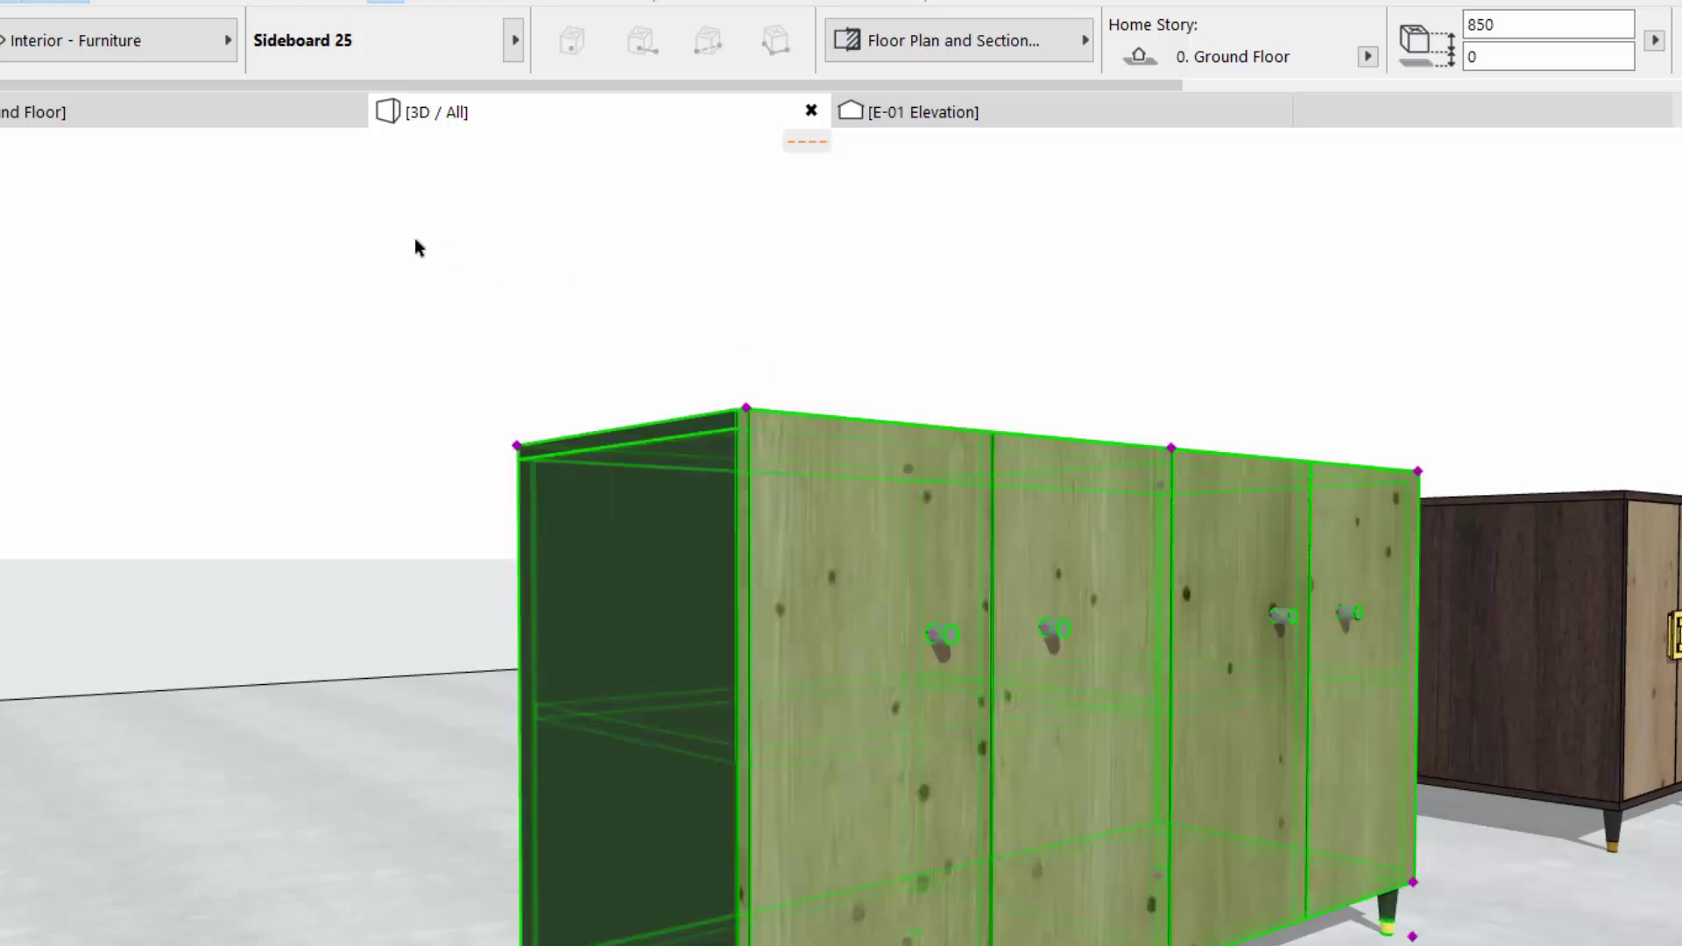
double_click(888, 565)
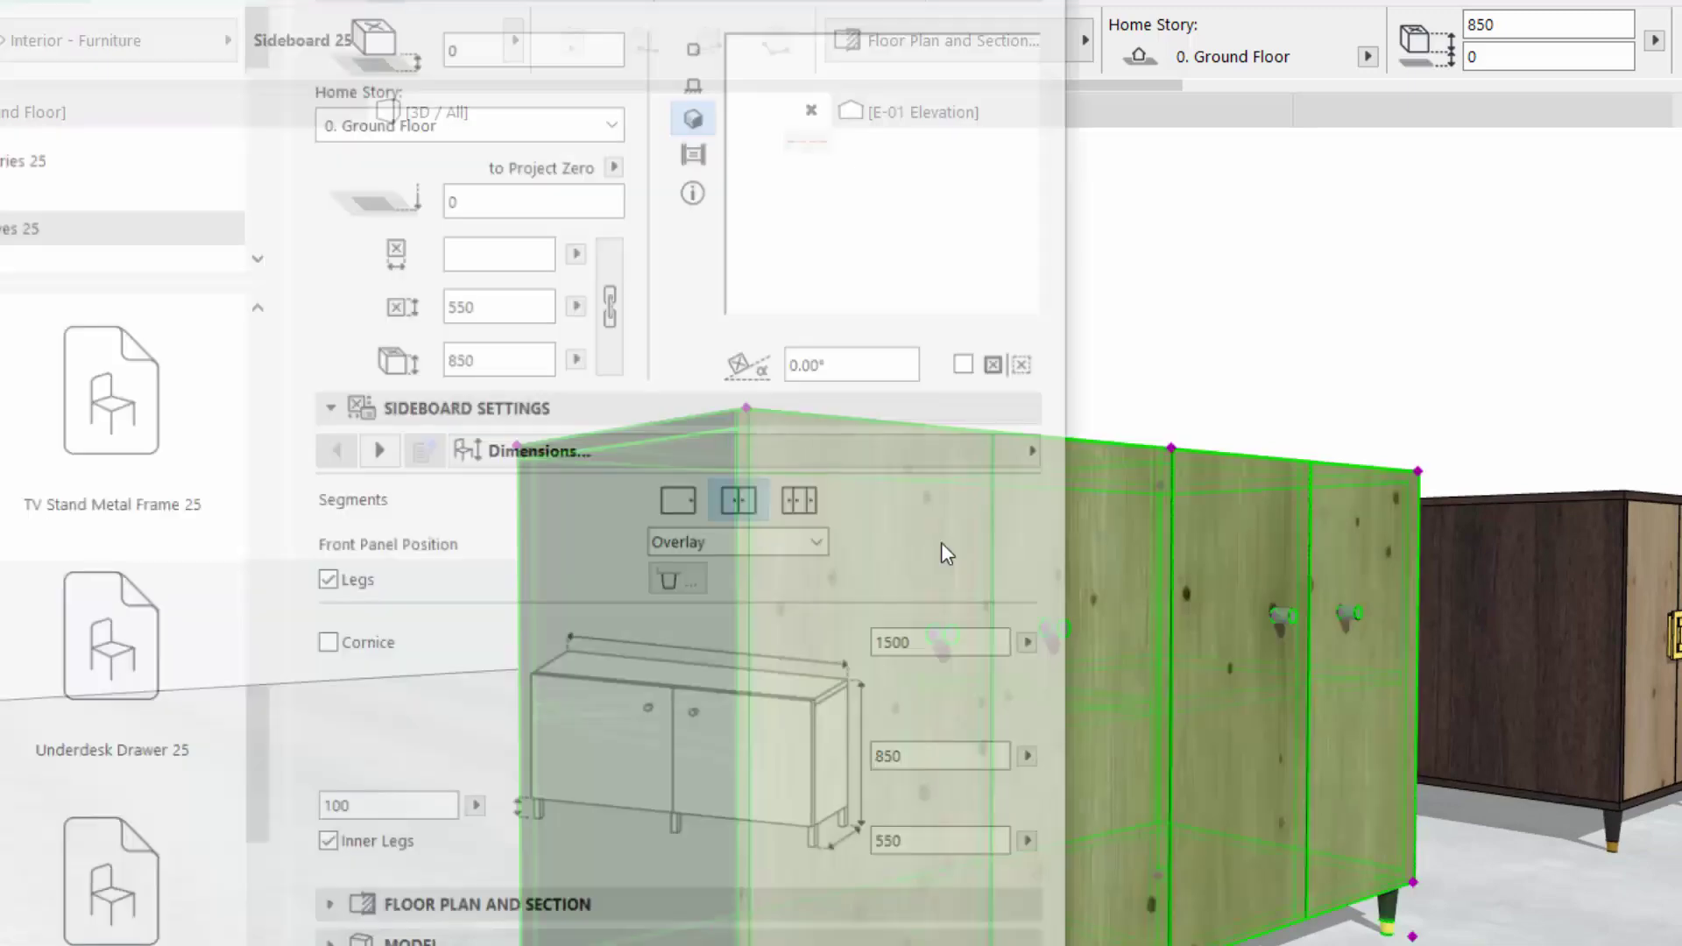
left_click(723, 544)
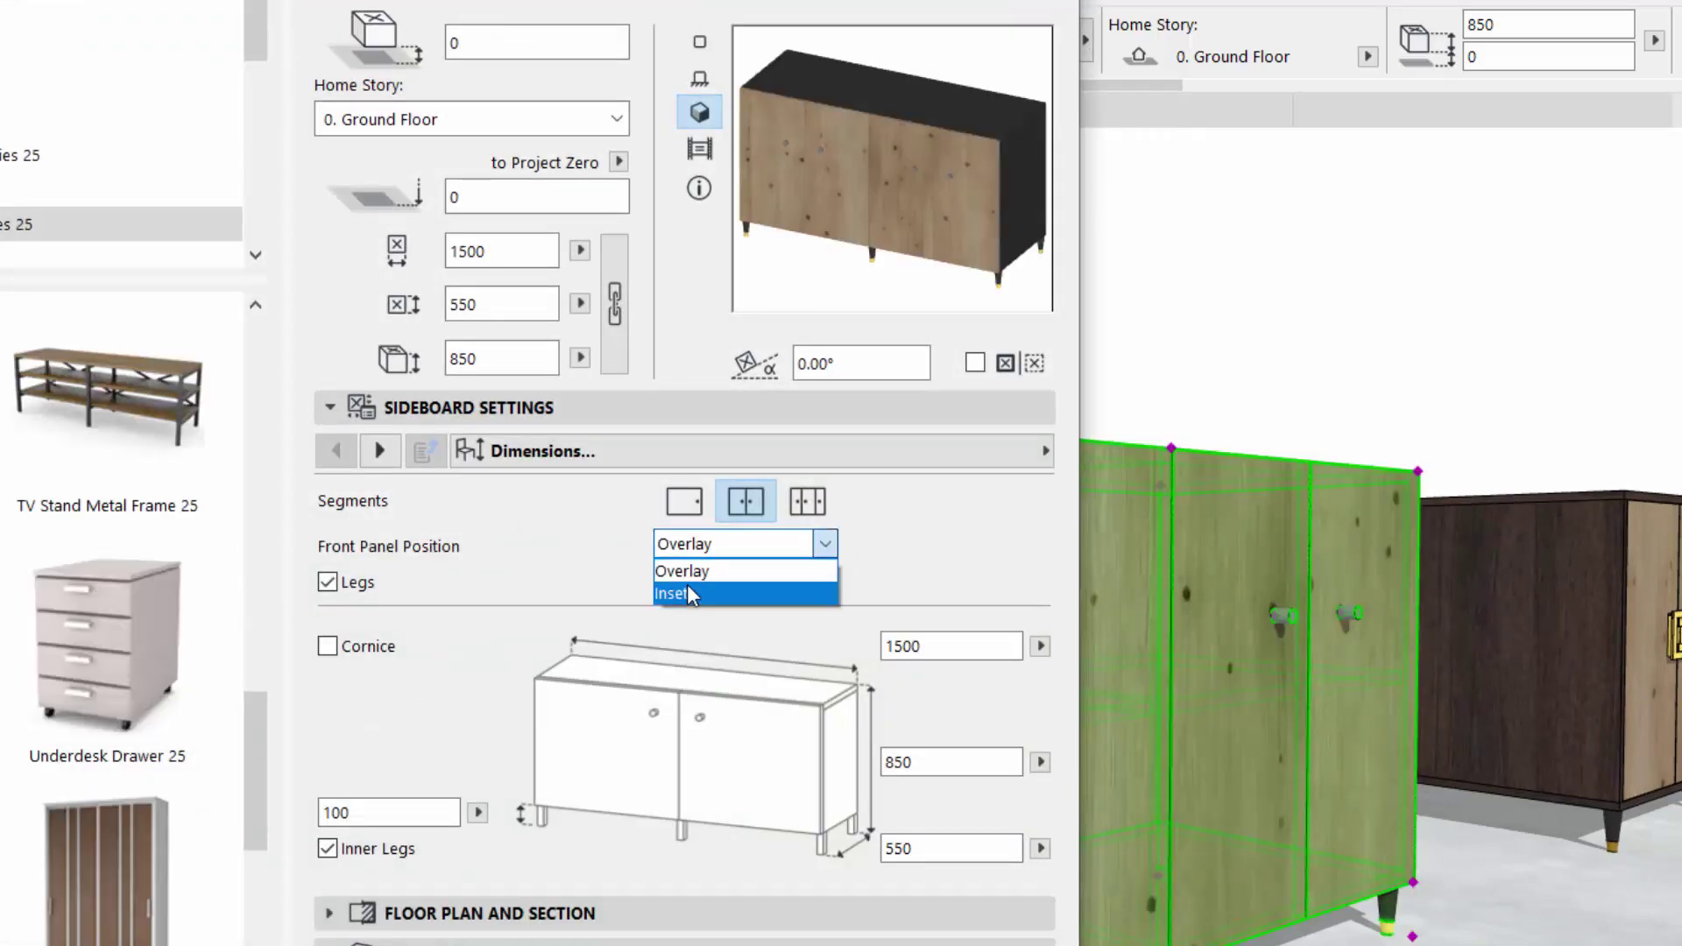
left_click(687, 592)
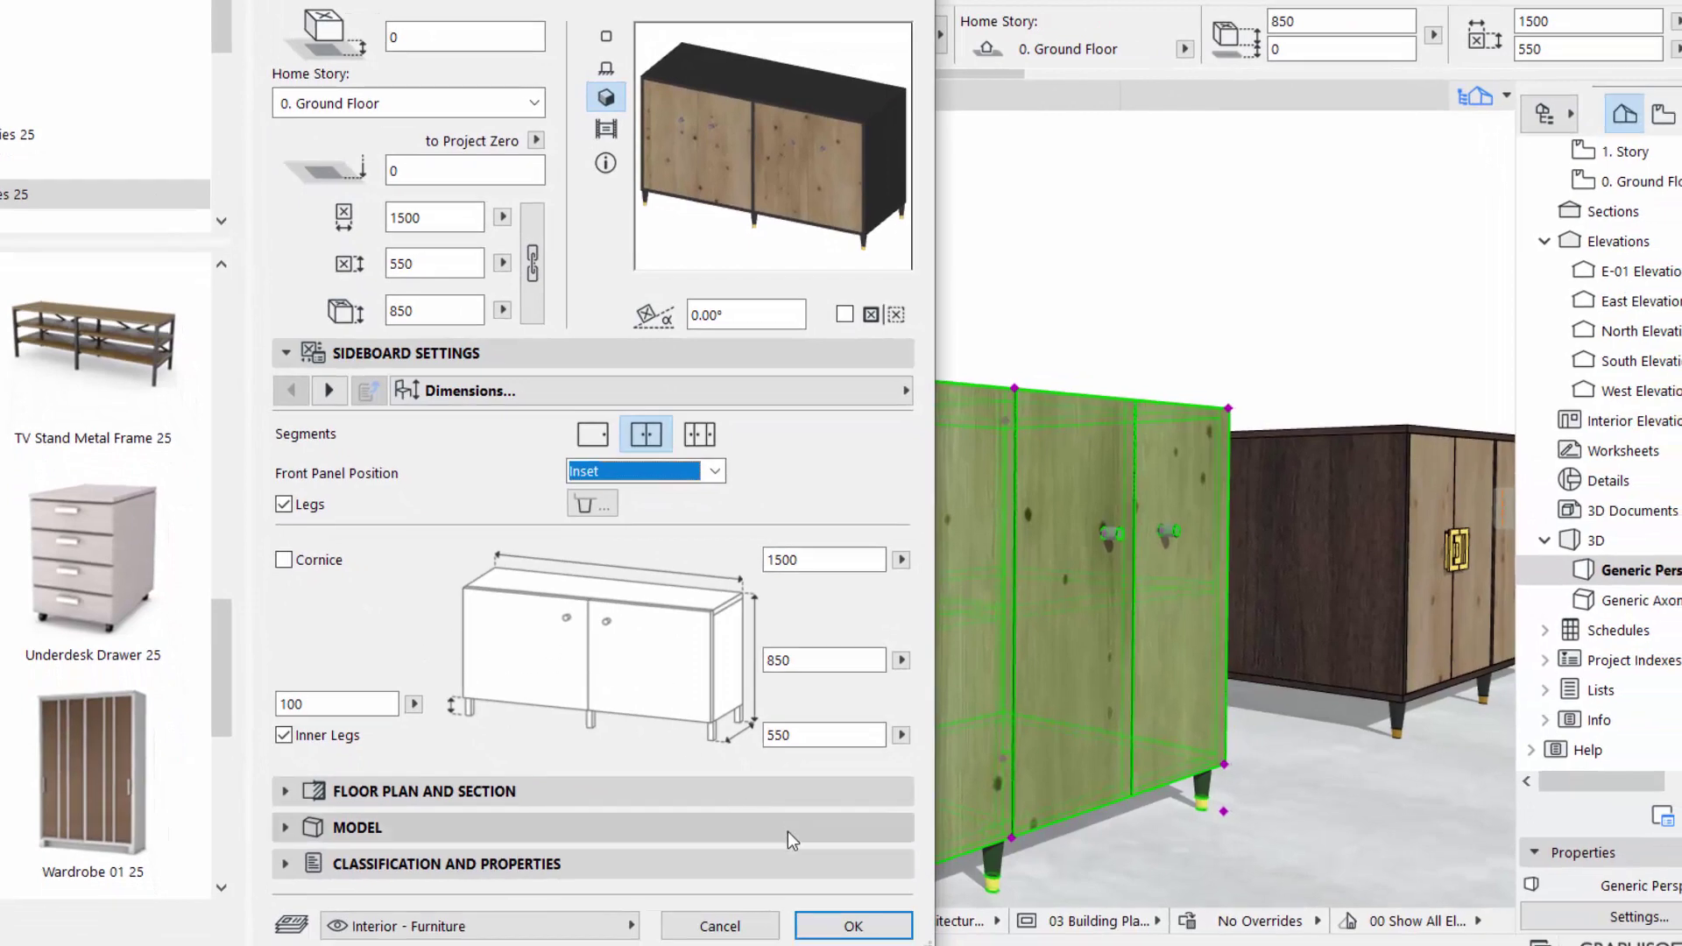
left_click(823, 927)
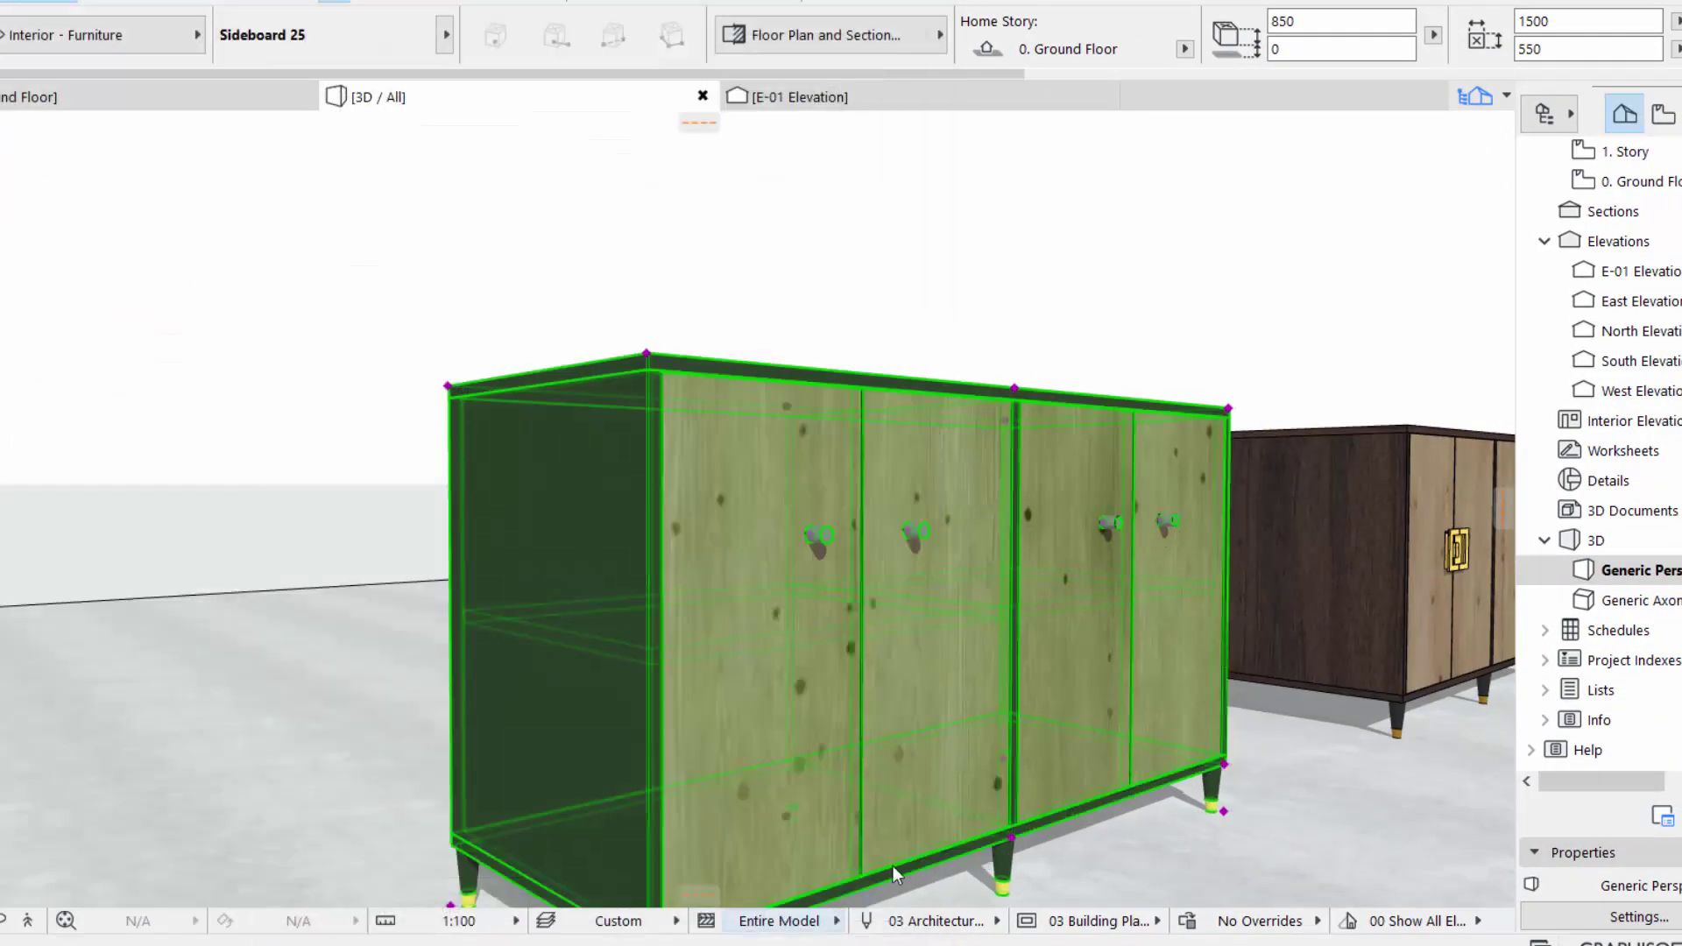
- Compare the two sideboards from the front in 3D and examine the gold square handle up close
scroll(776, 611, "up", 4)
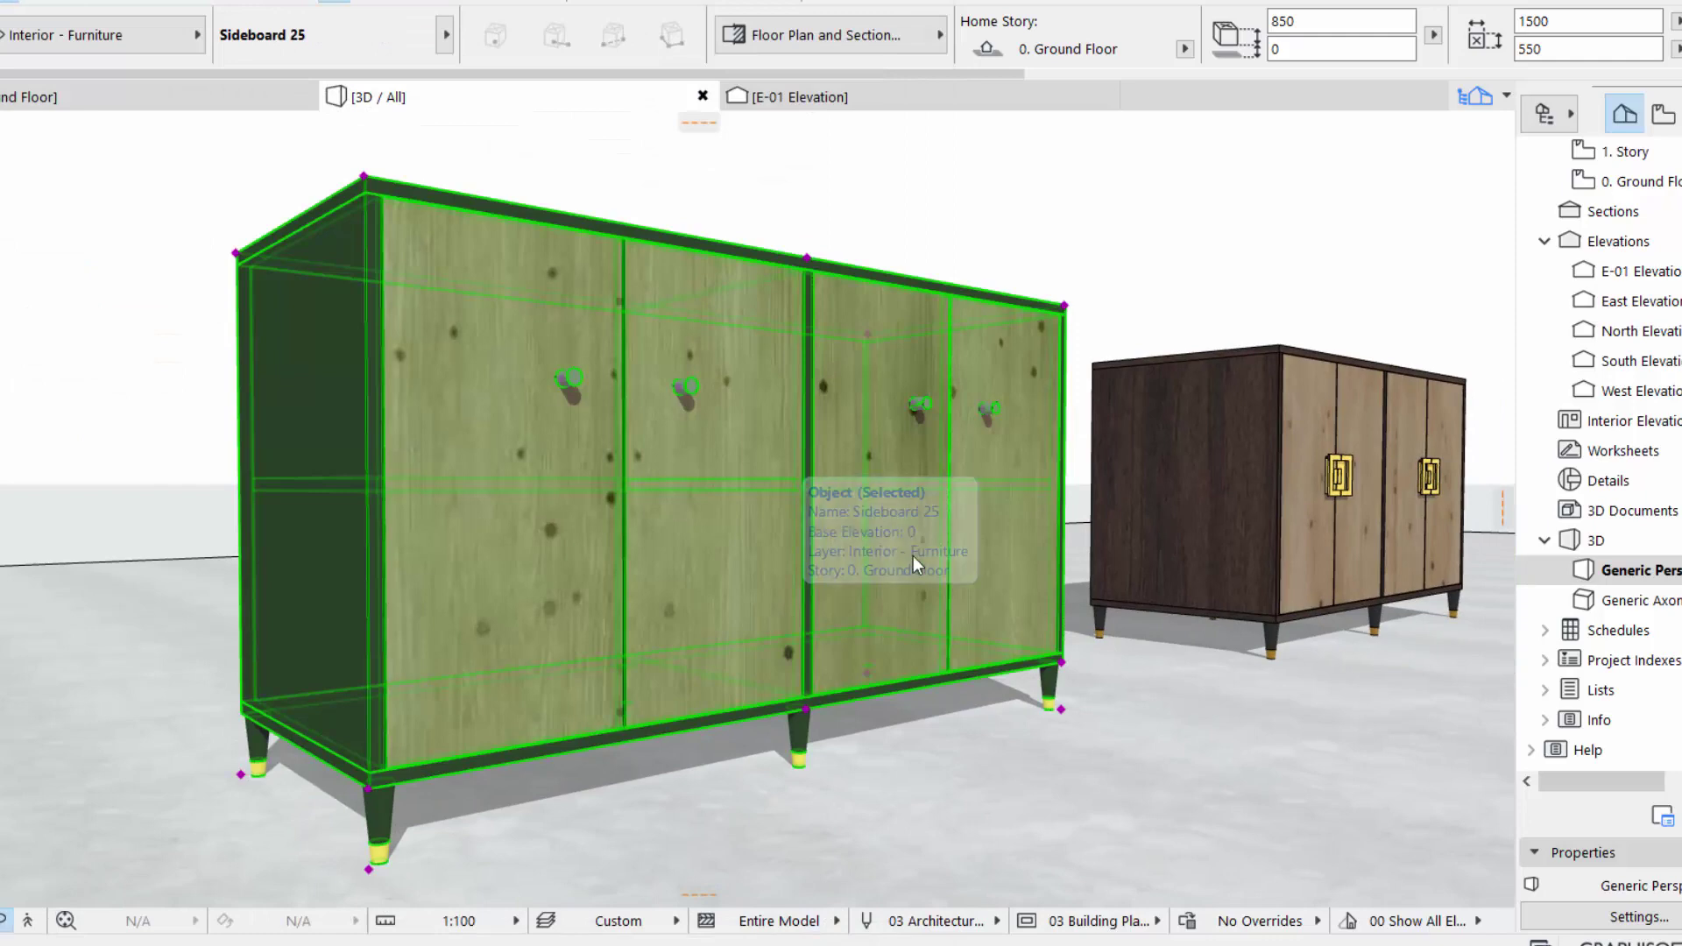
middle_click_drag(913, 555, 1031, 515, "shift")
scroll(537, 521, "down", 2)
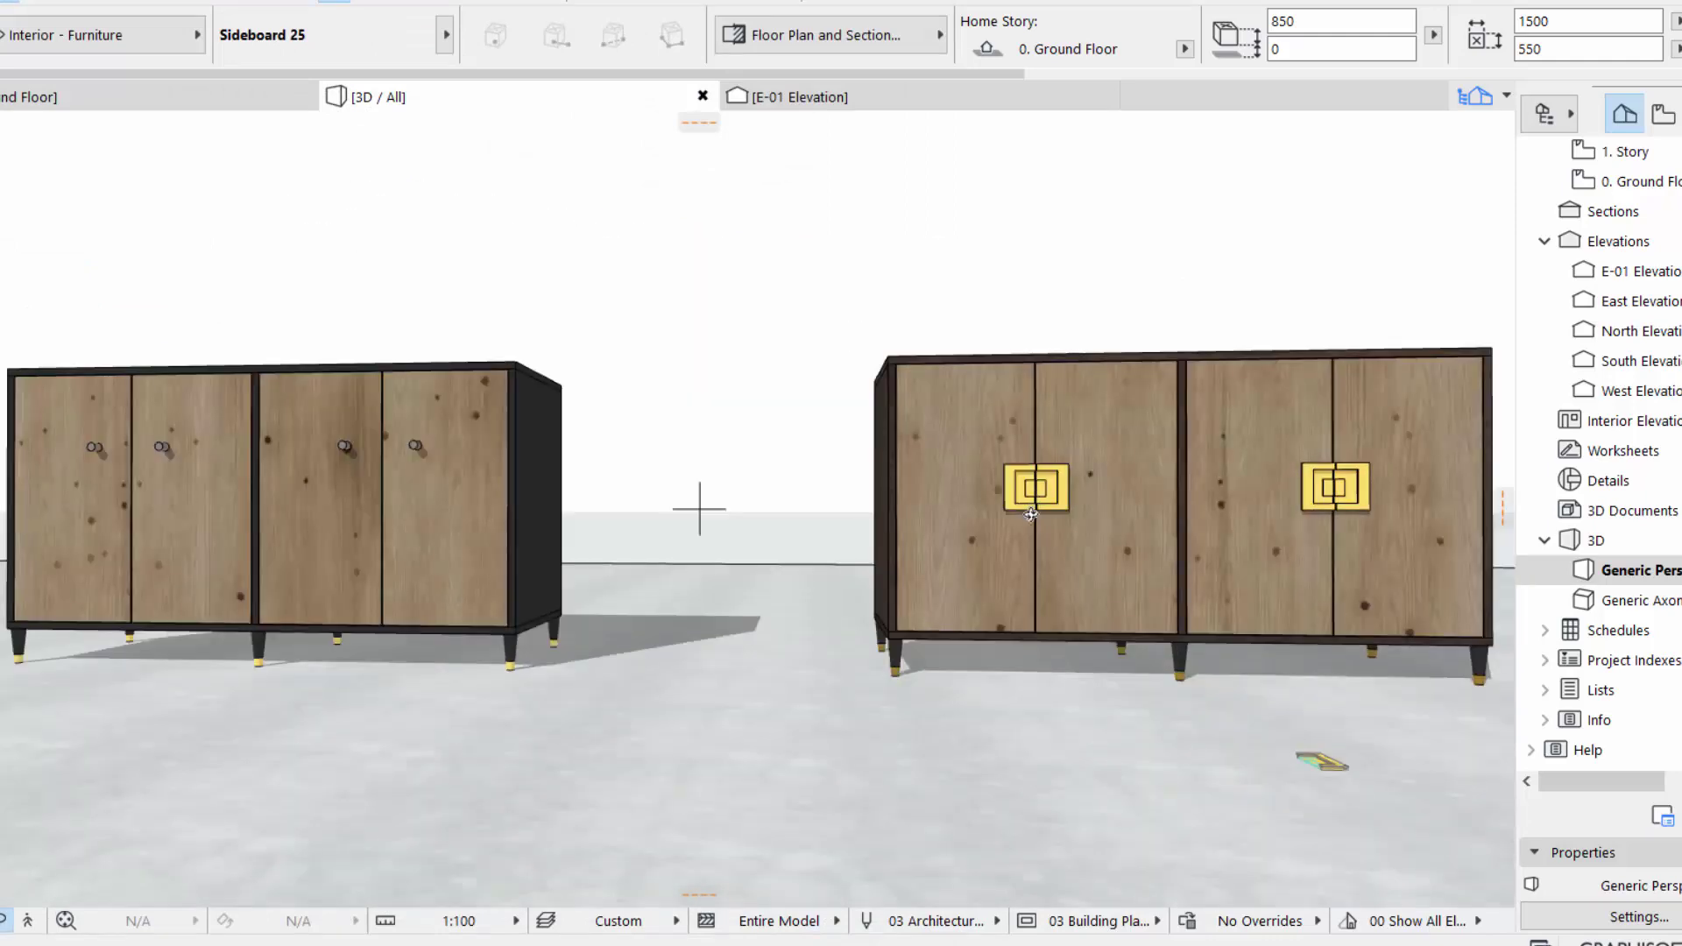
middle_click_drag(468, 492, 667, 503, "shift")
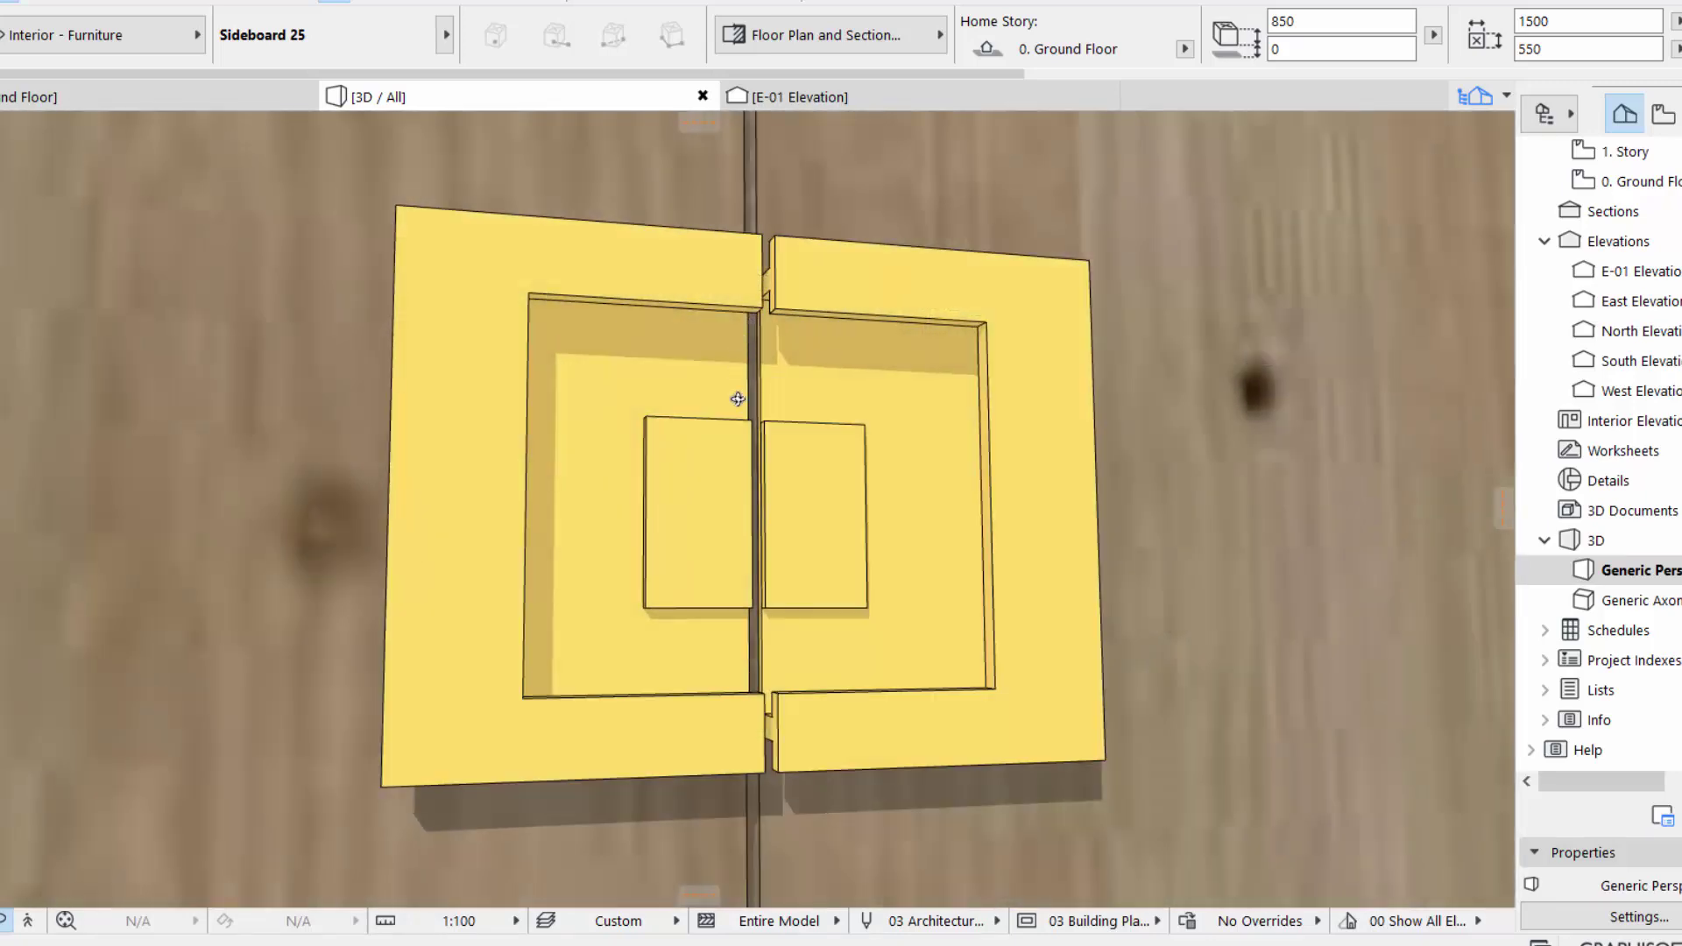
middle_click_drag(735, 537, 778, 504)
- Stretch the E-01 elevation line on the ground floor plan to about 7037 mm so that it spans both sideboards
key("F2")
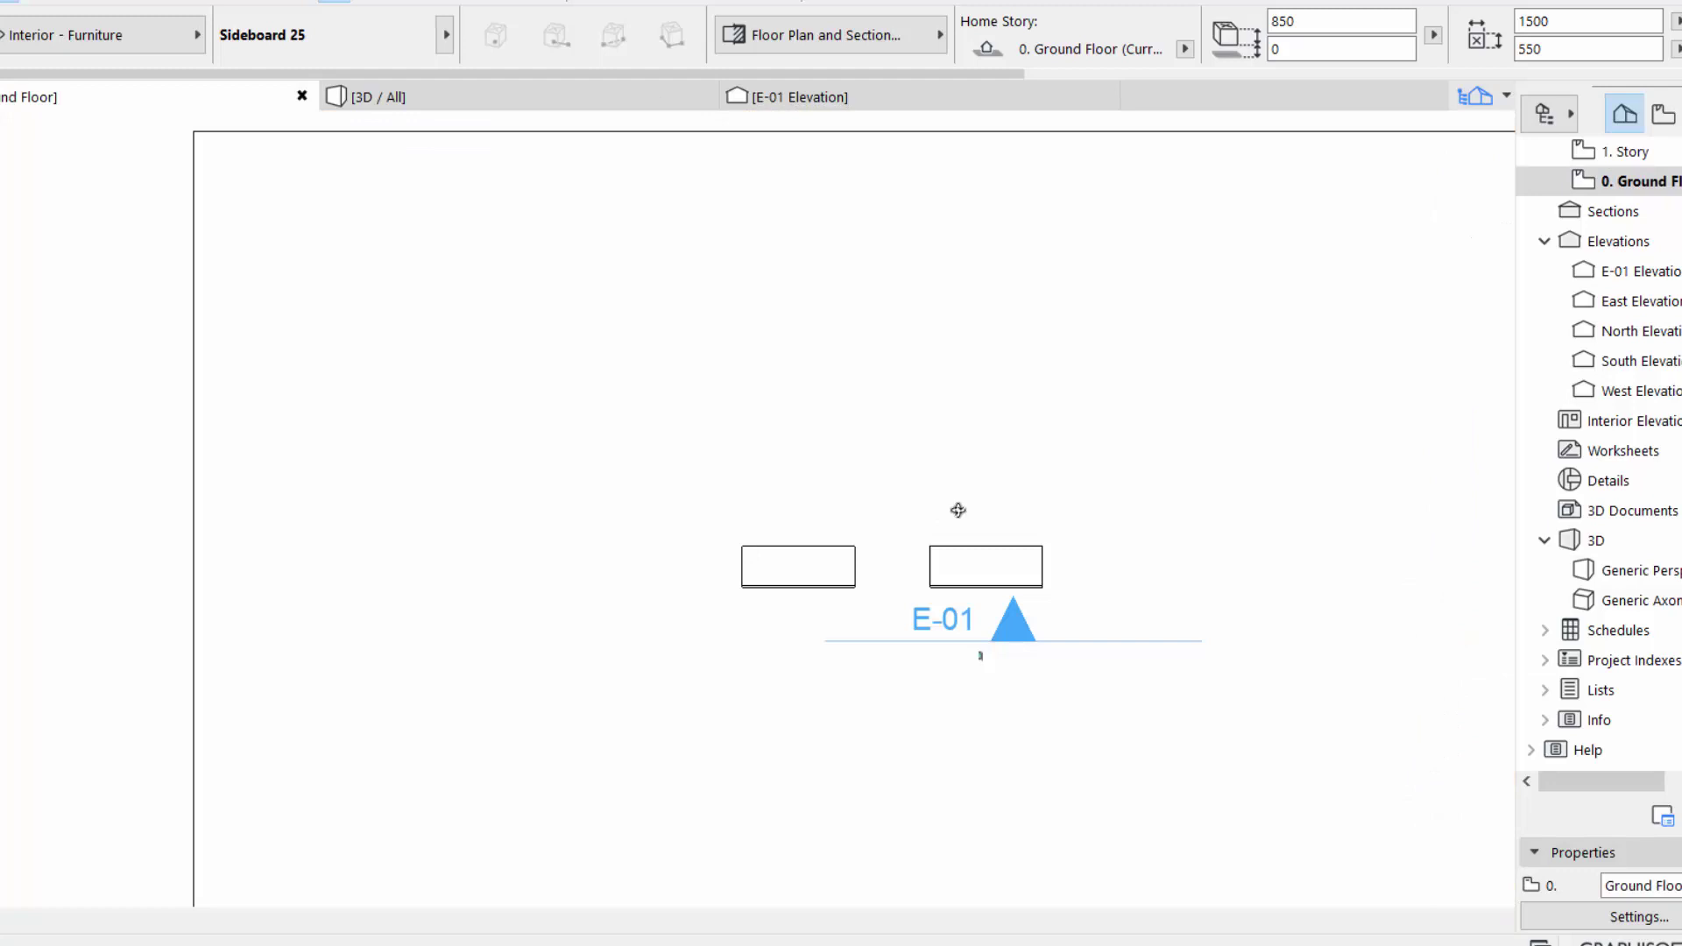
left_click(902, 636)
left_click(849, 630)
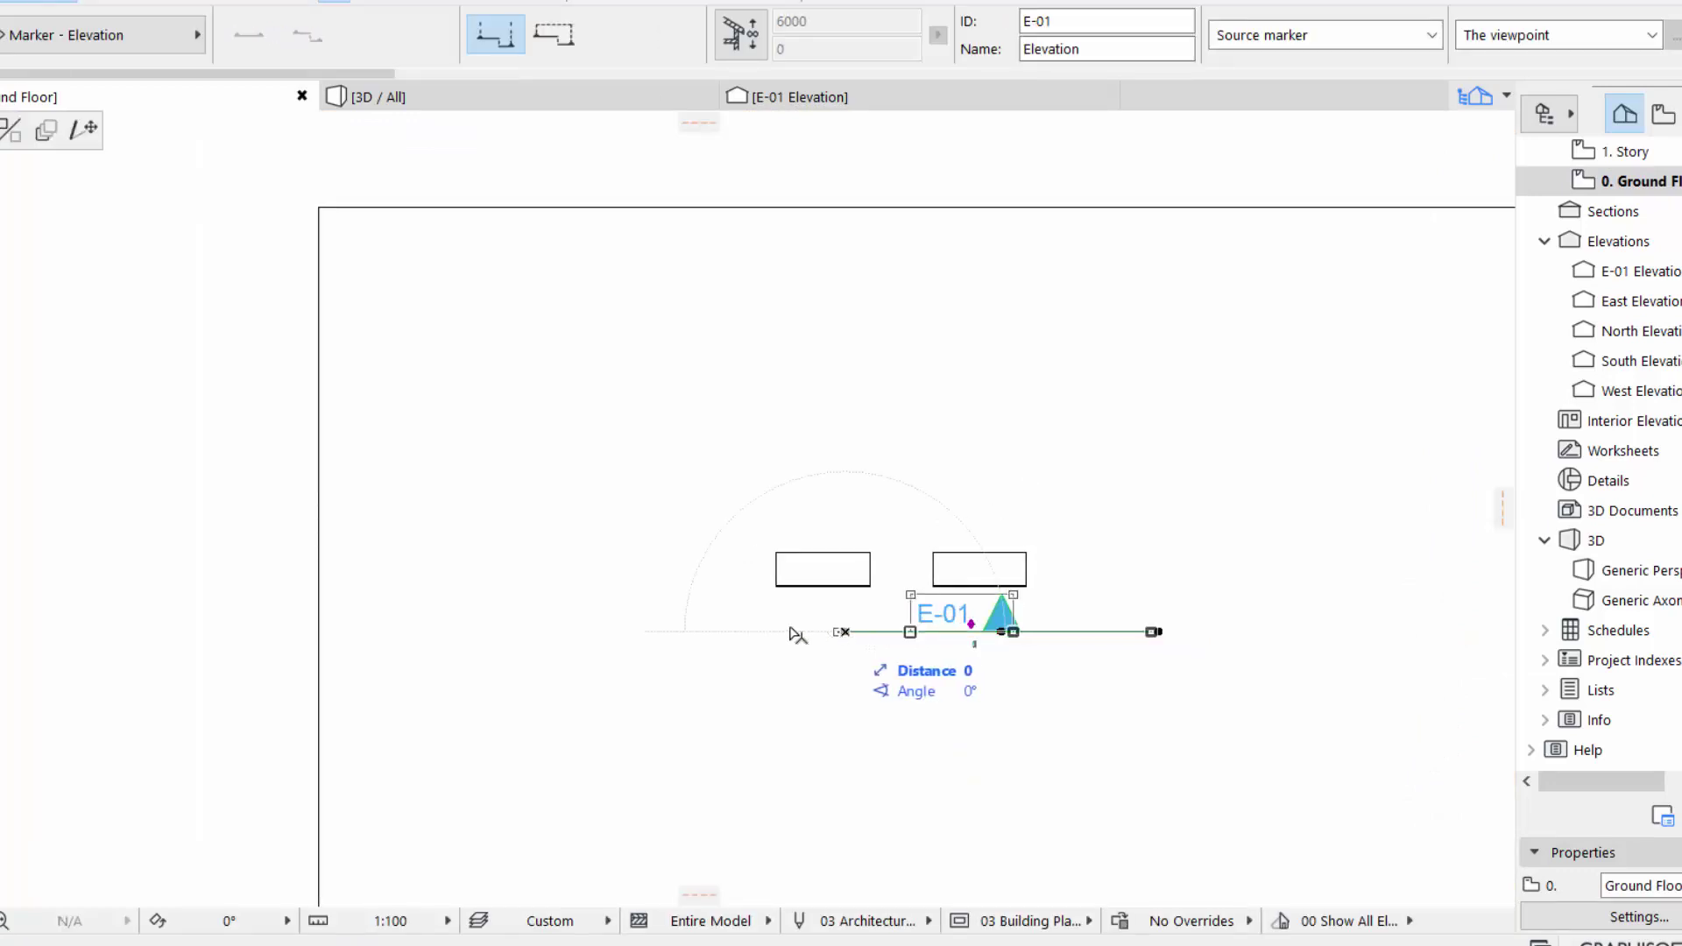
left_click(82, 129)
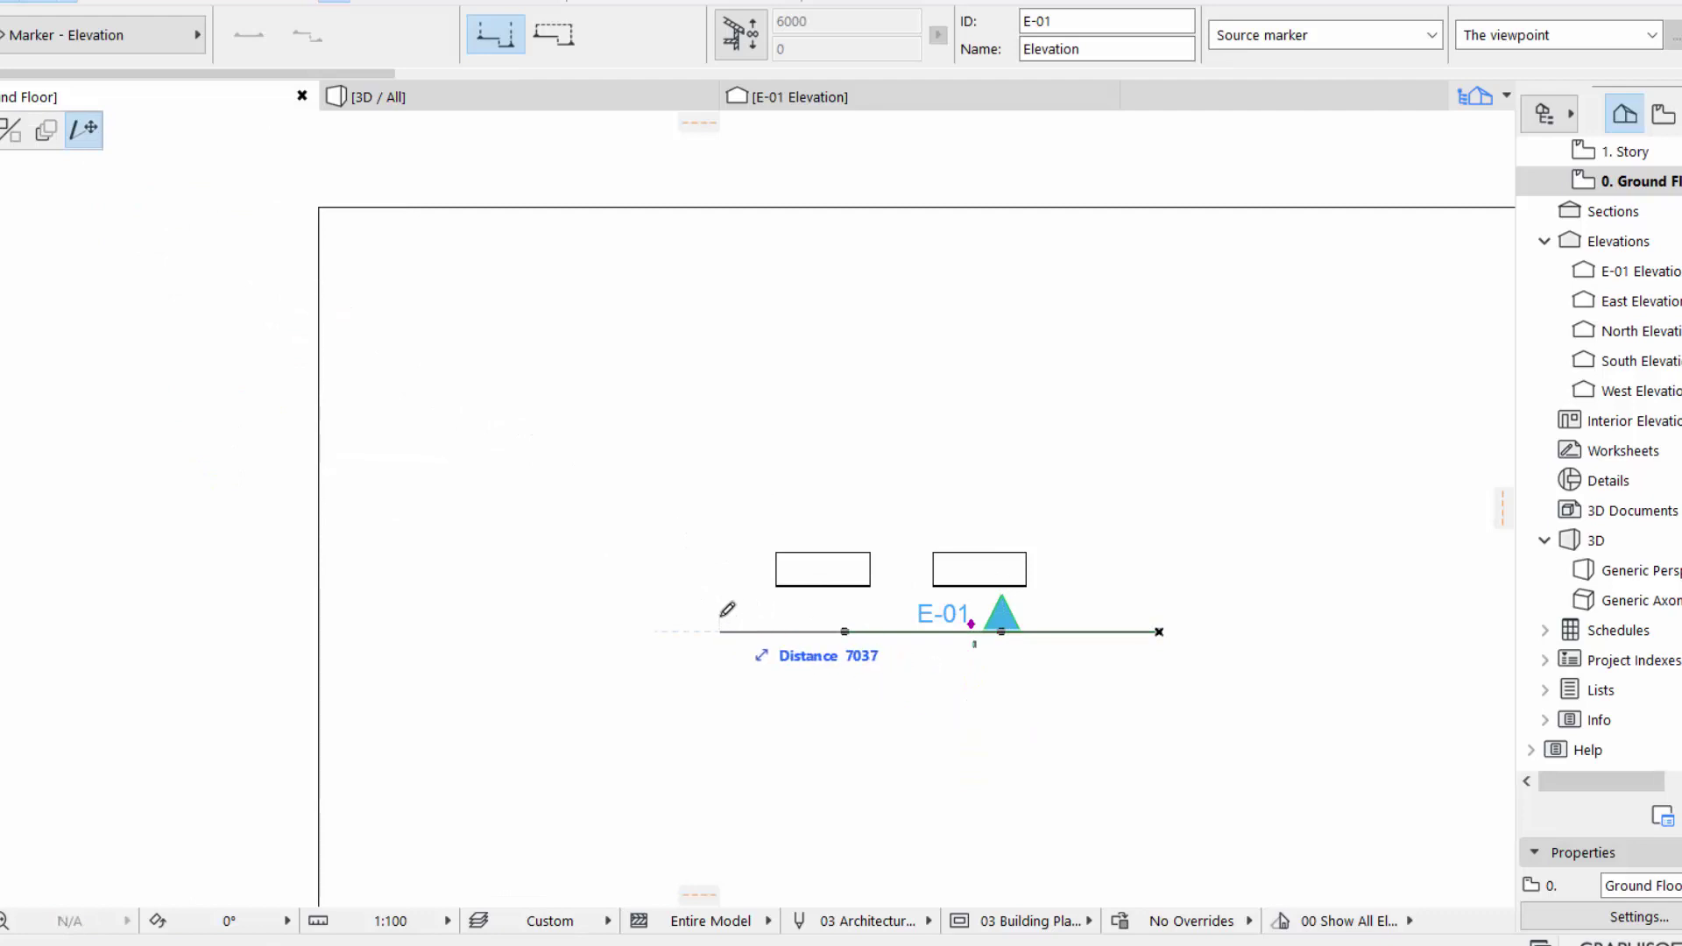
left_click(720, 629)
- Open the E-01 elevation with the current view settings and bring the sideboards into view
right_click(1005, 646)
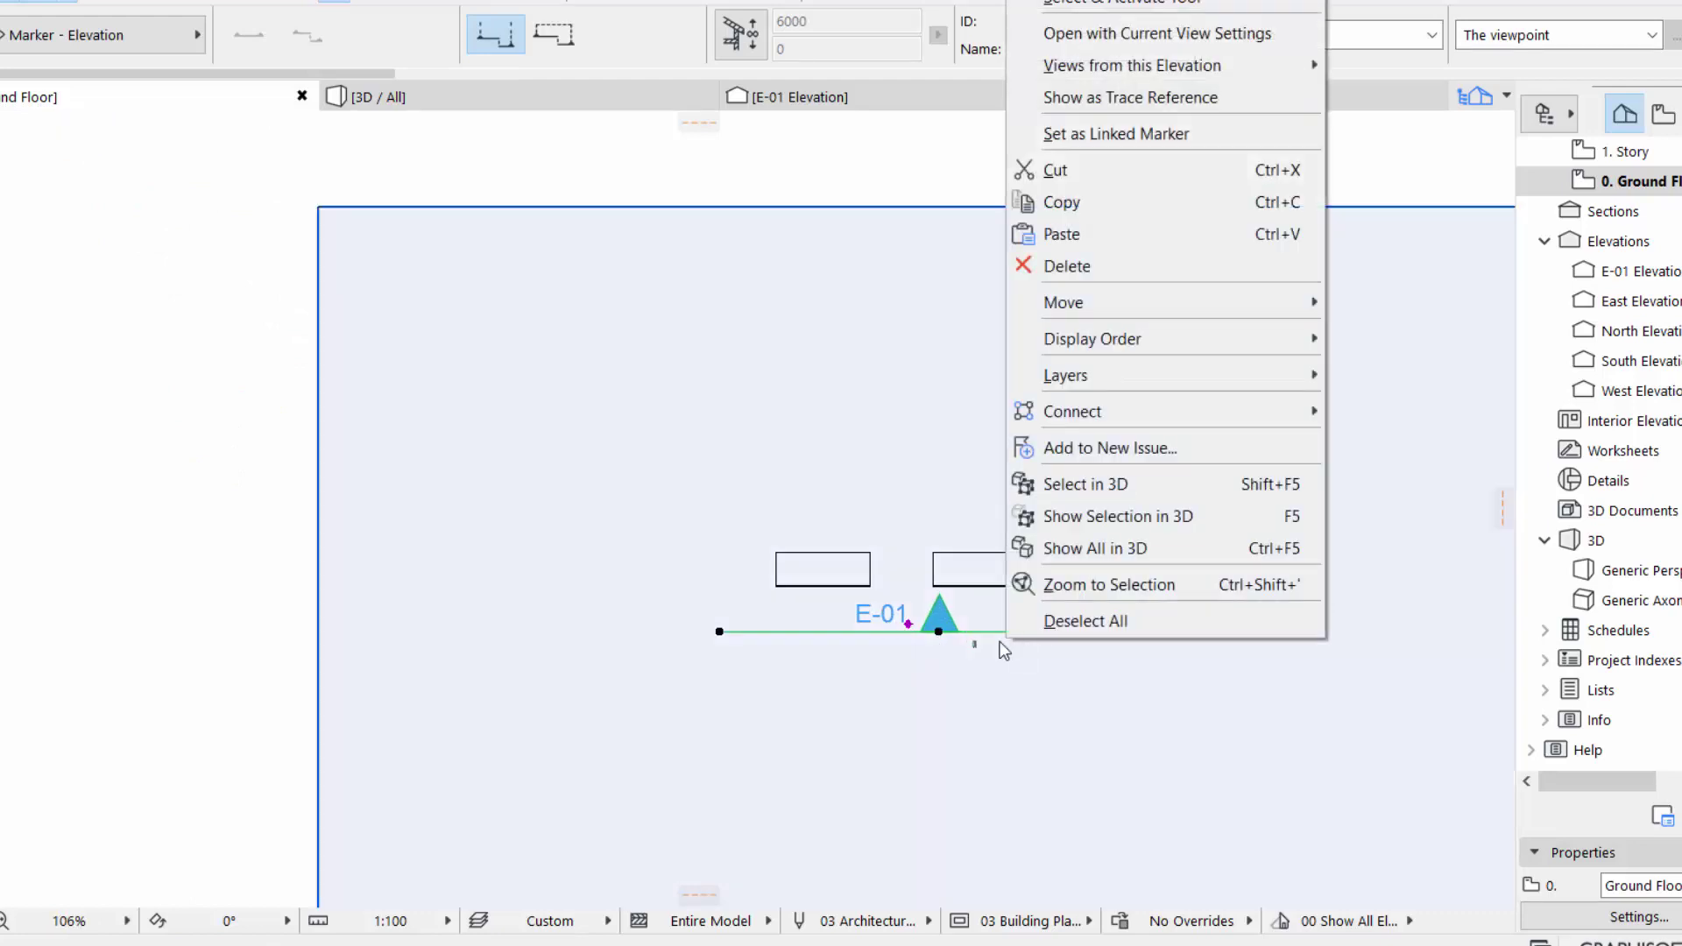
left_click(848, 632)
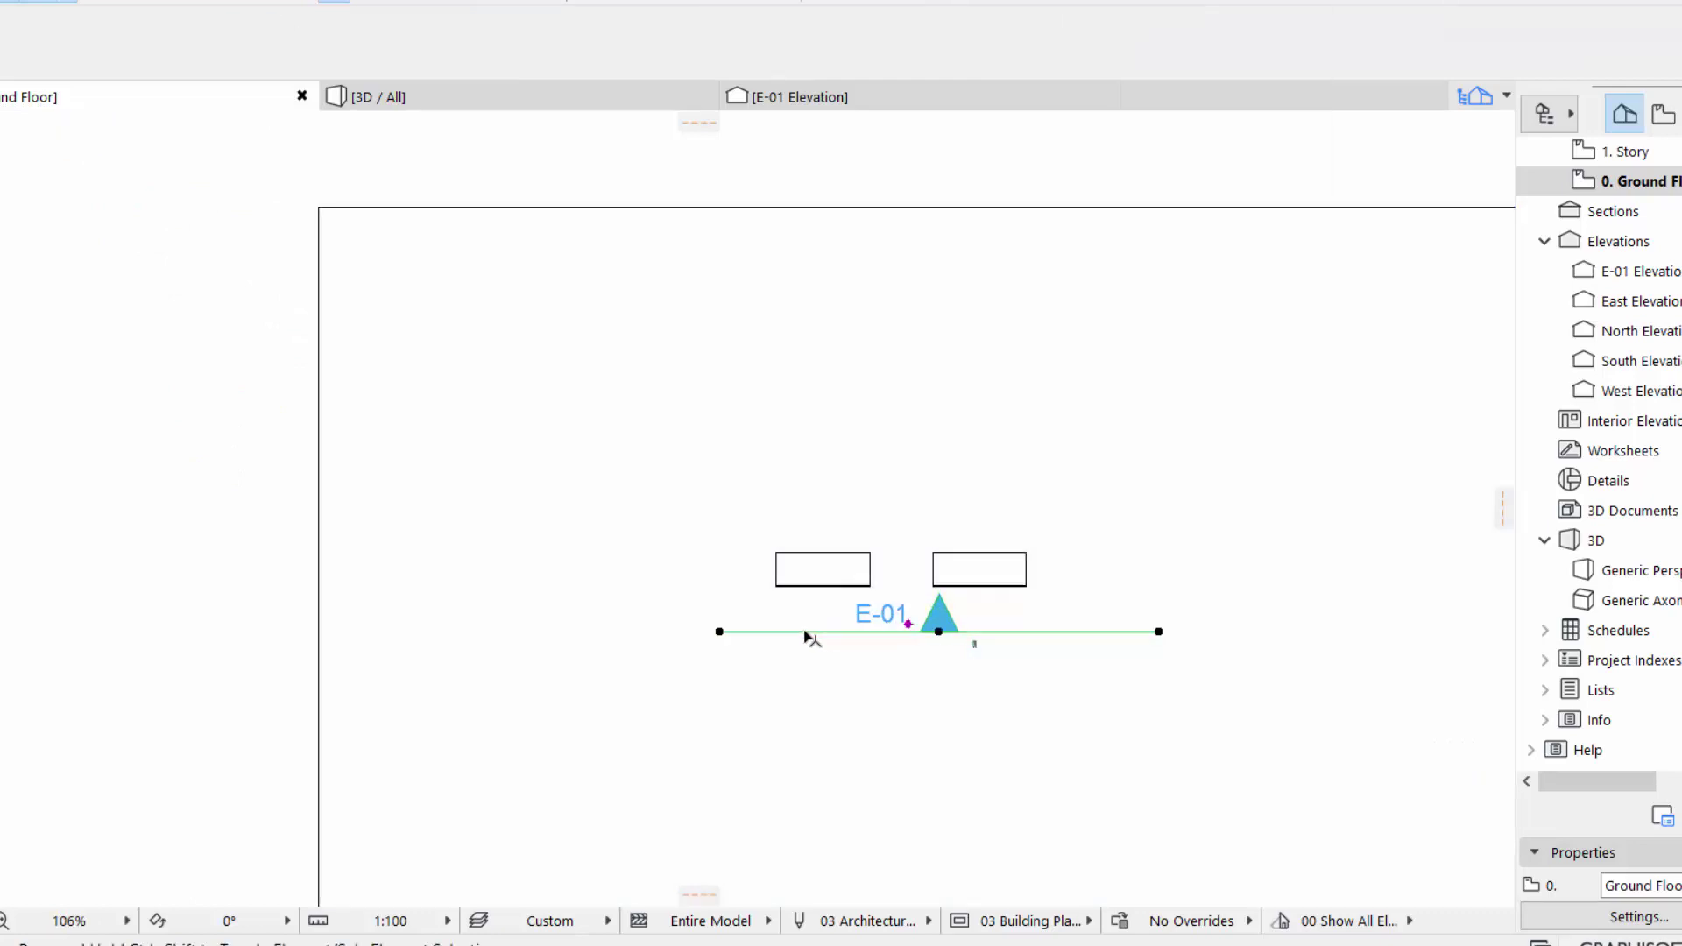
right_click(804, 634)
left_click(911, 63)
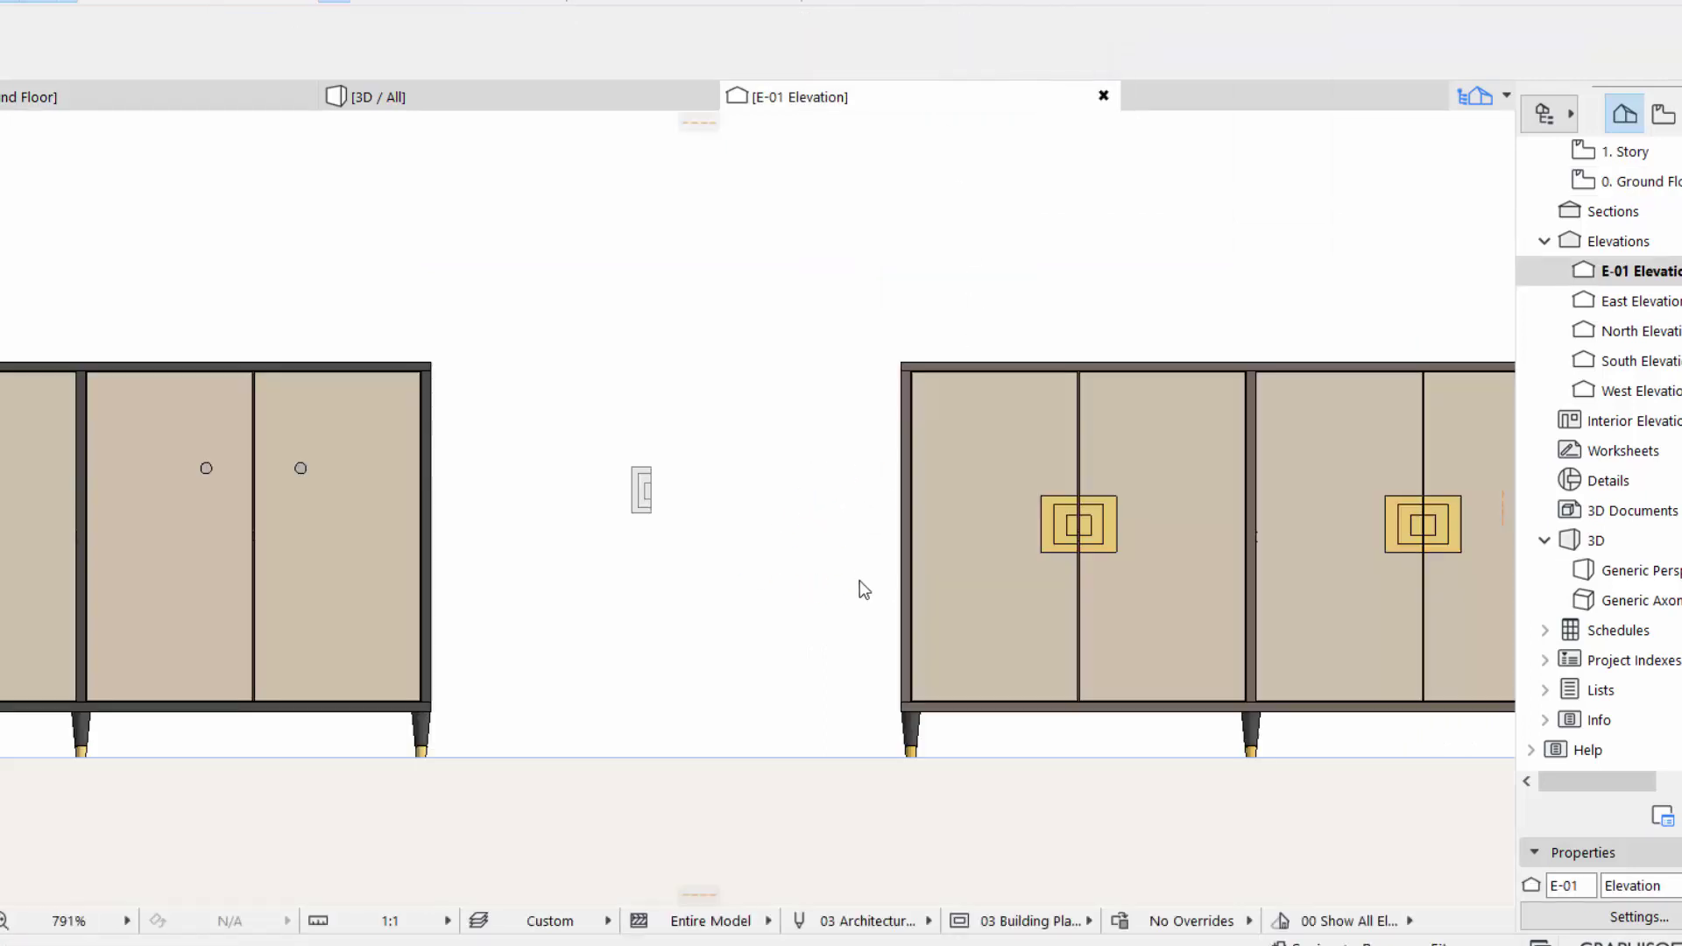
scroll(761, 551, "down", 2)
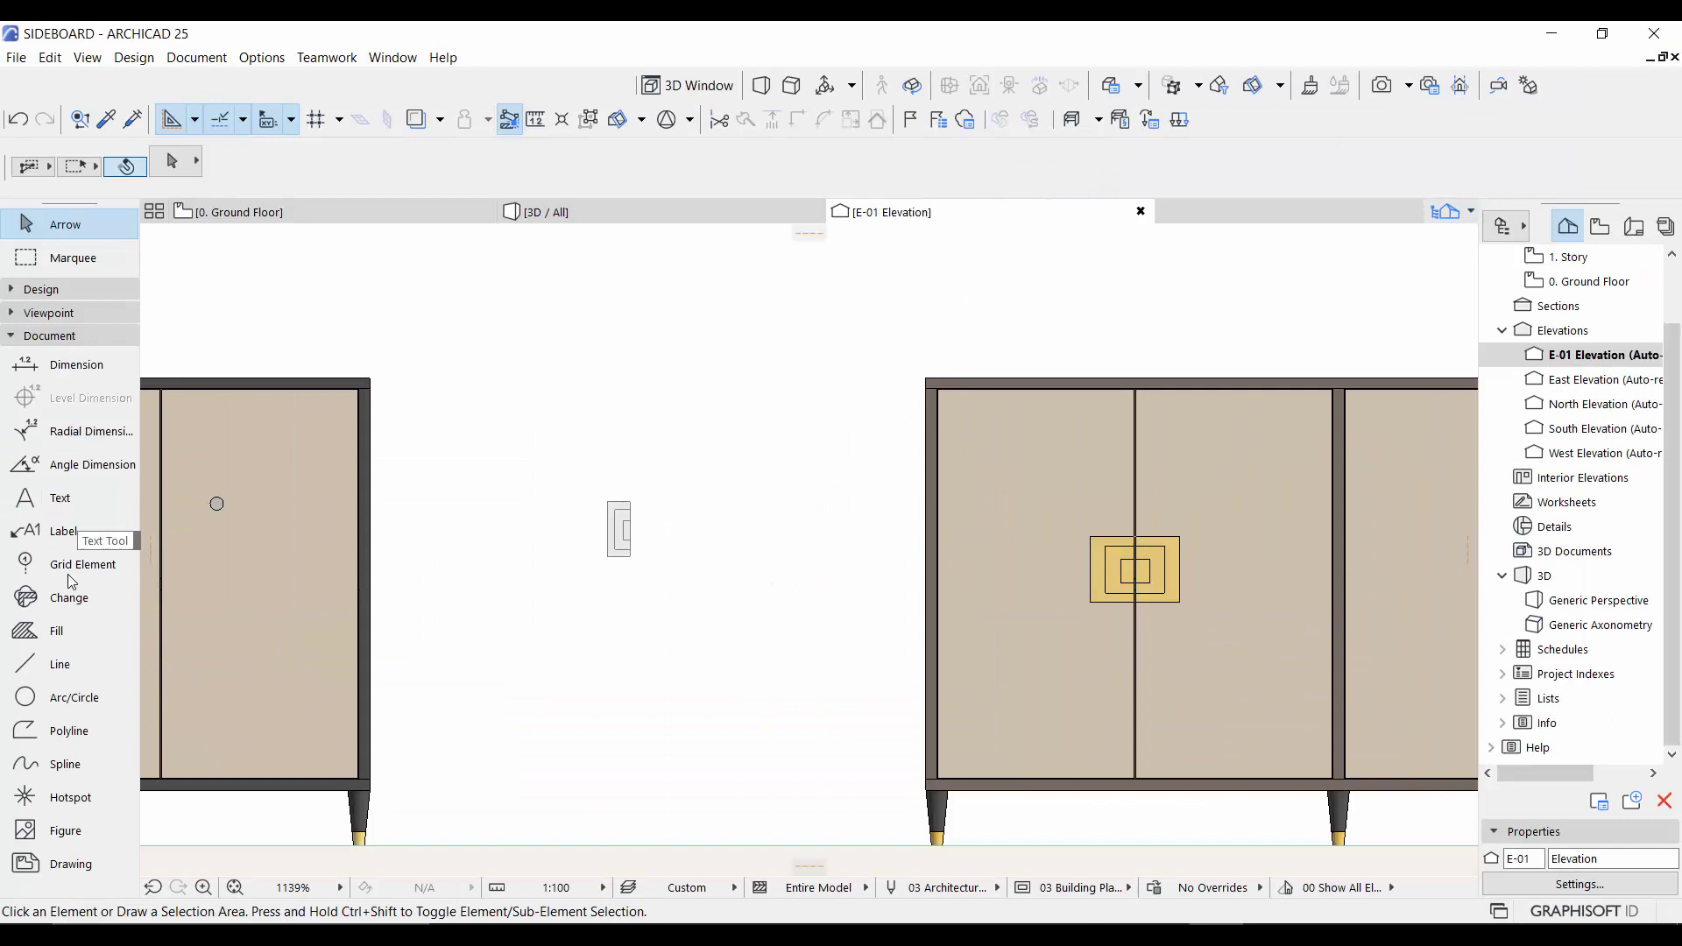
- Draw a rectangular fill over the outer outline of the left half of the sideboard's gold square handle
left_click(56, 631)
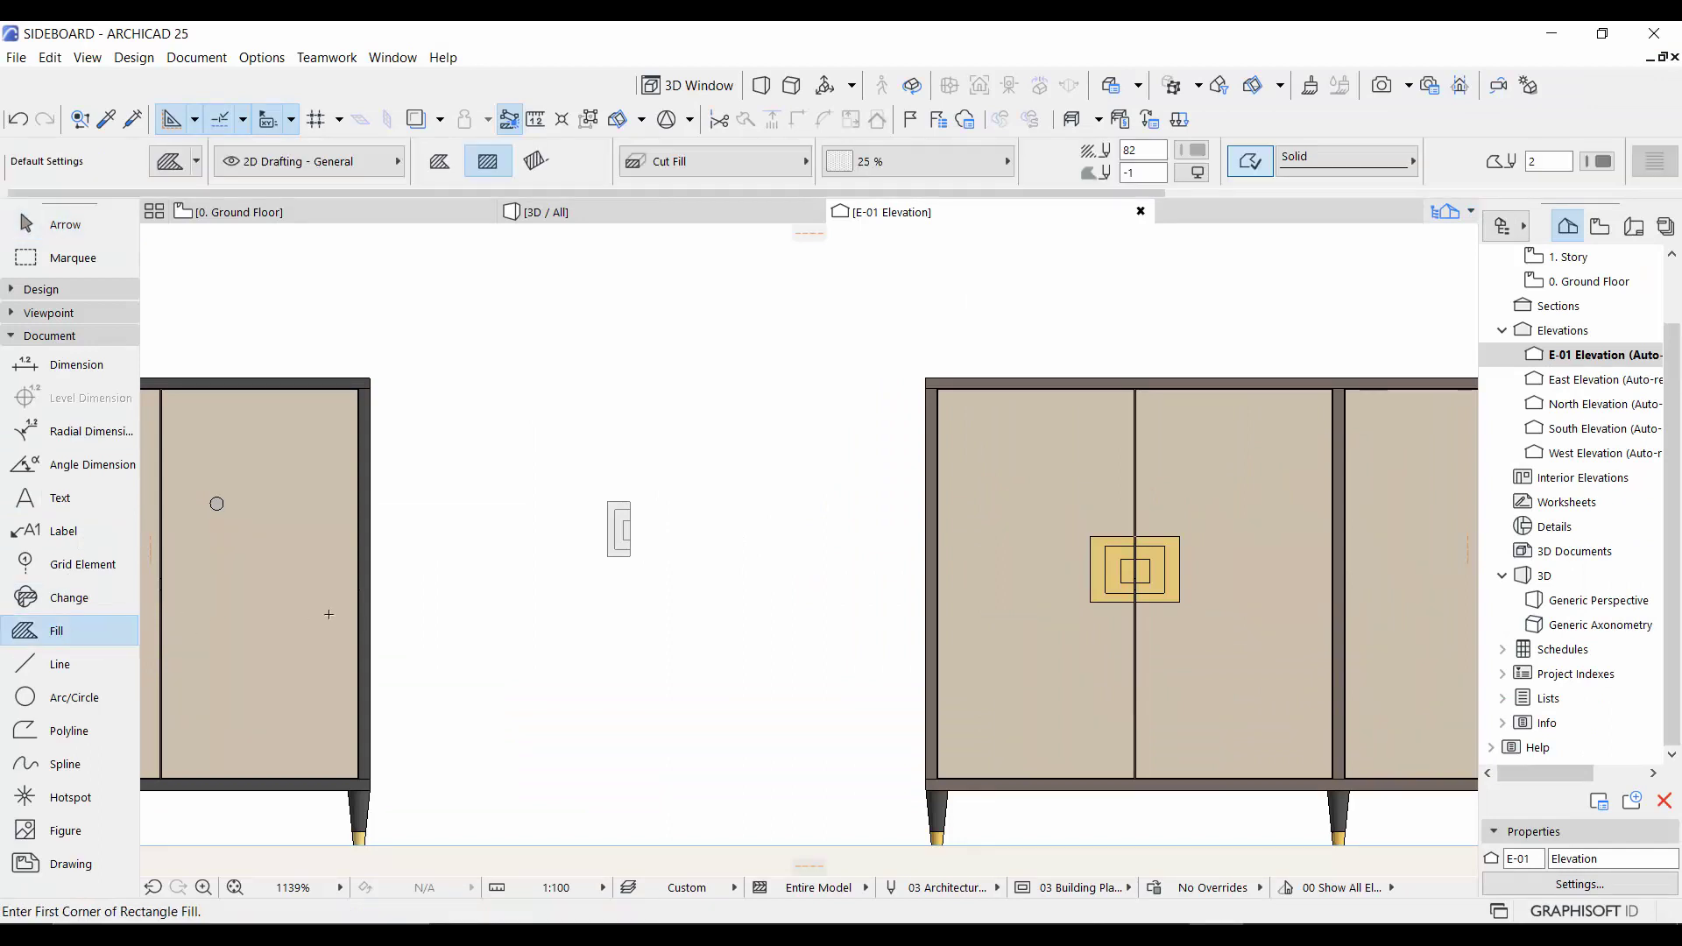
scroll(788, 525, "down", 3)
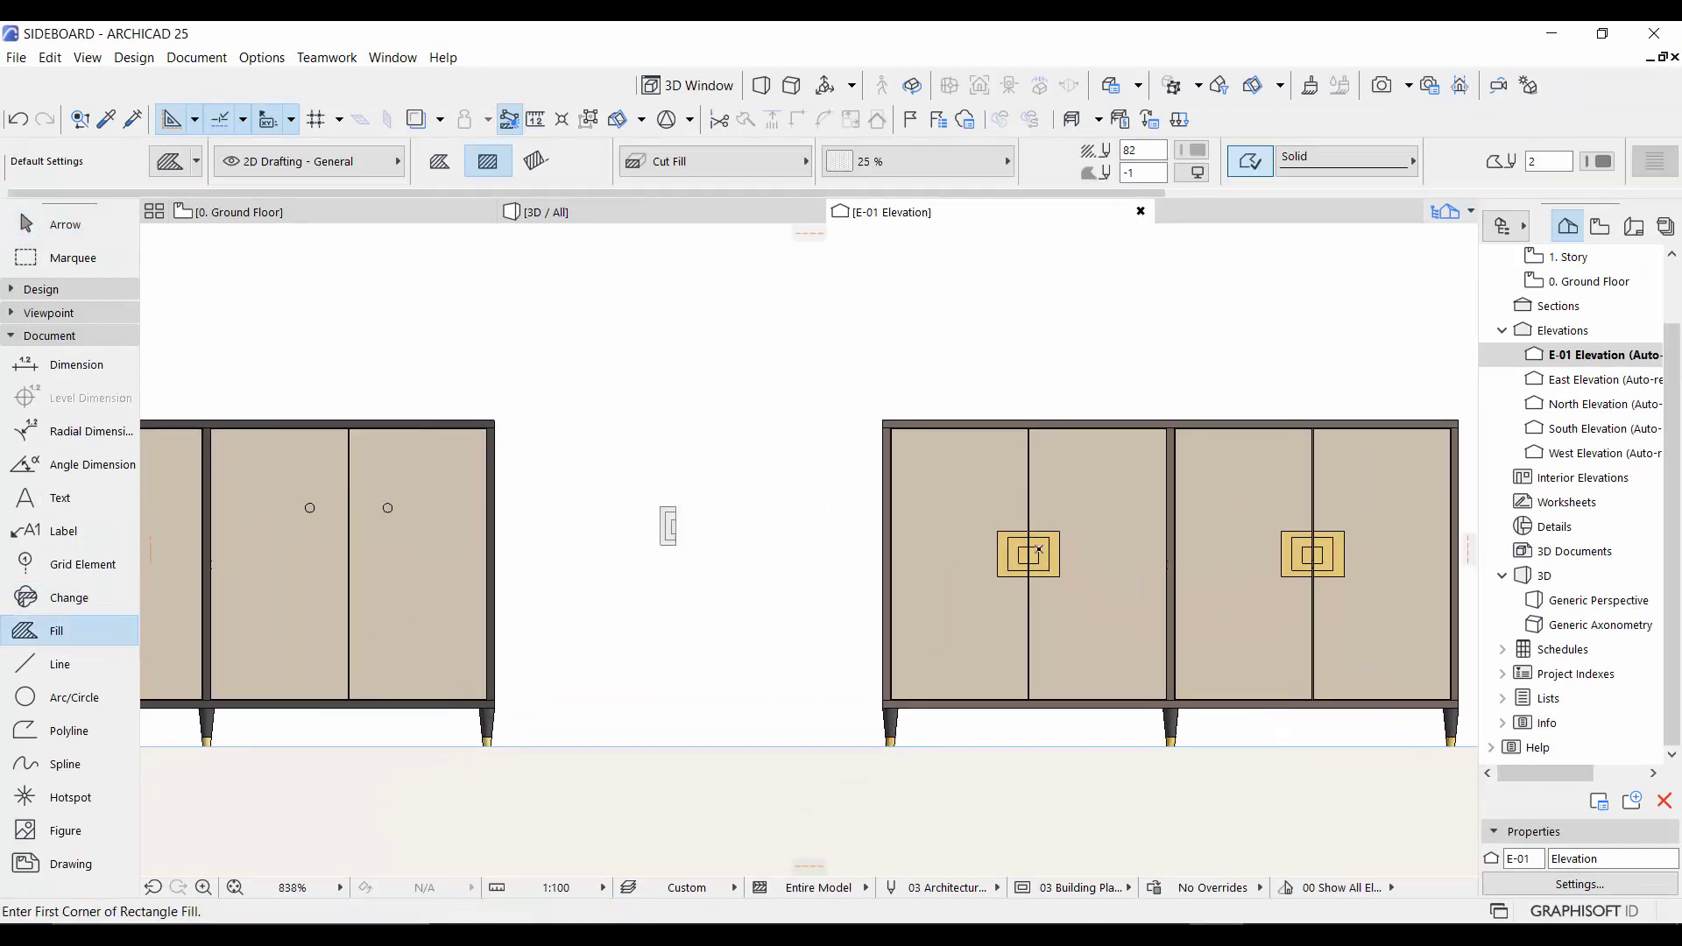
scroll(1042, 530, "up", 5)
scroll(1010, 640, "up", 1)
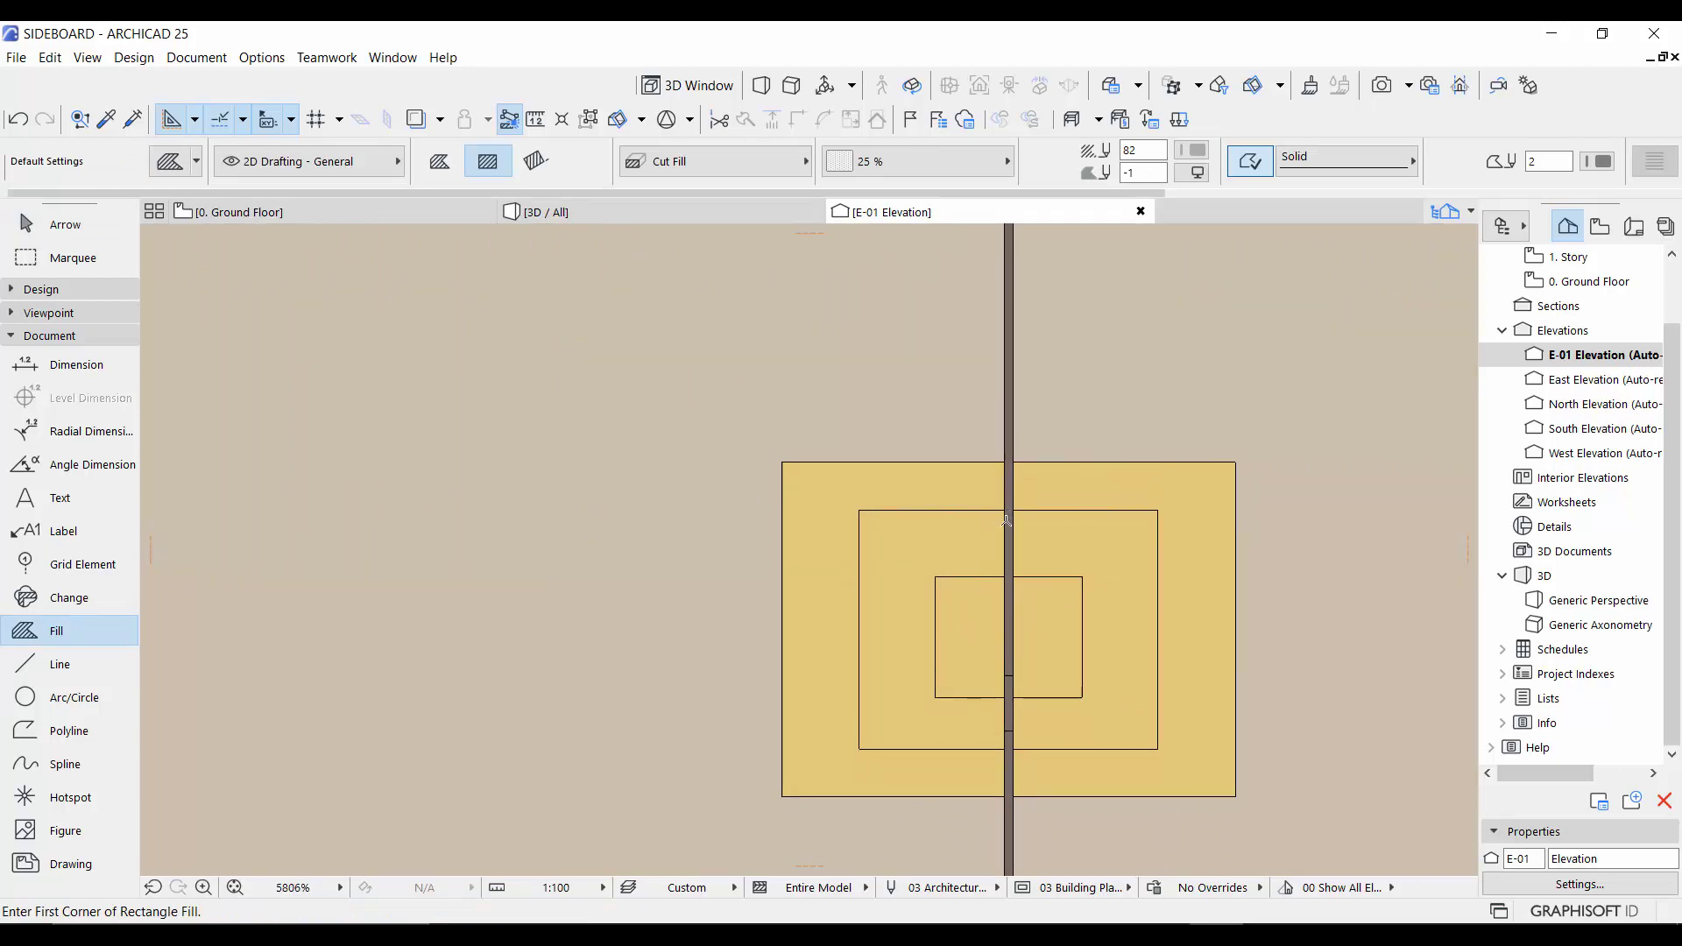
left_click(1005, 408)
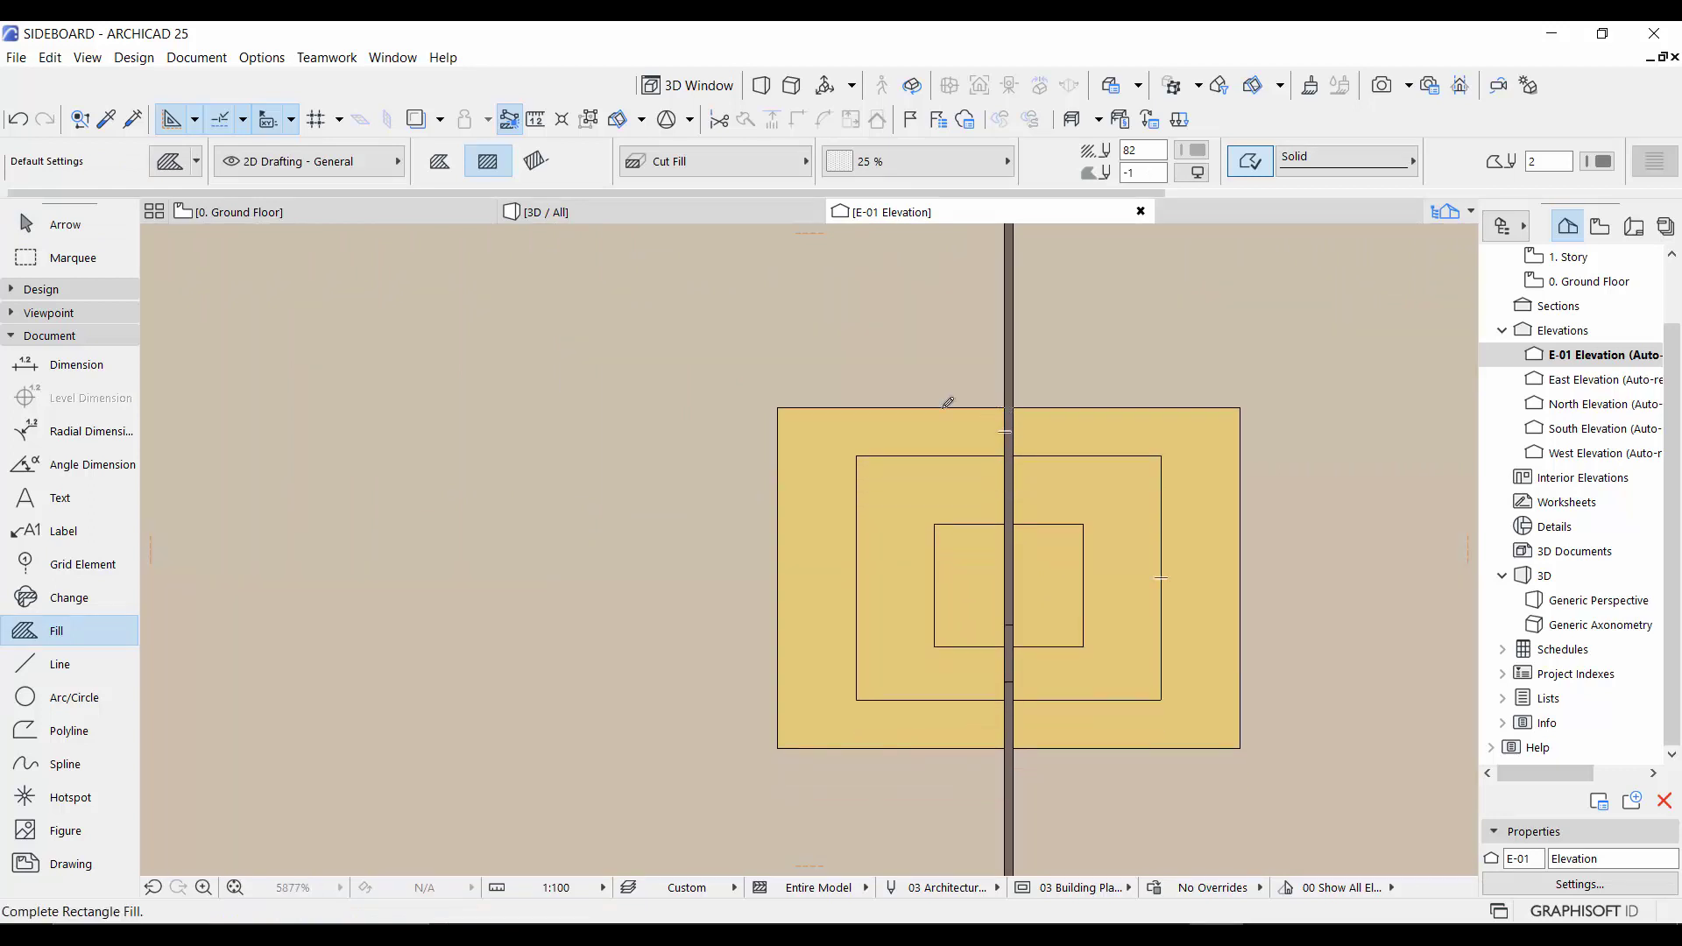
left_click(777, 748)
key("Escape")
- Subtract the handle's inner rectangle from the fill to form a C shape and offset its inner vertical edge by about 8 mm
left_click(993, 456)
left_click(1004, 442)
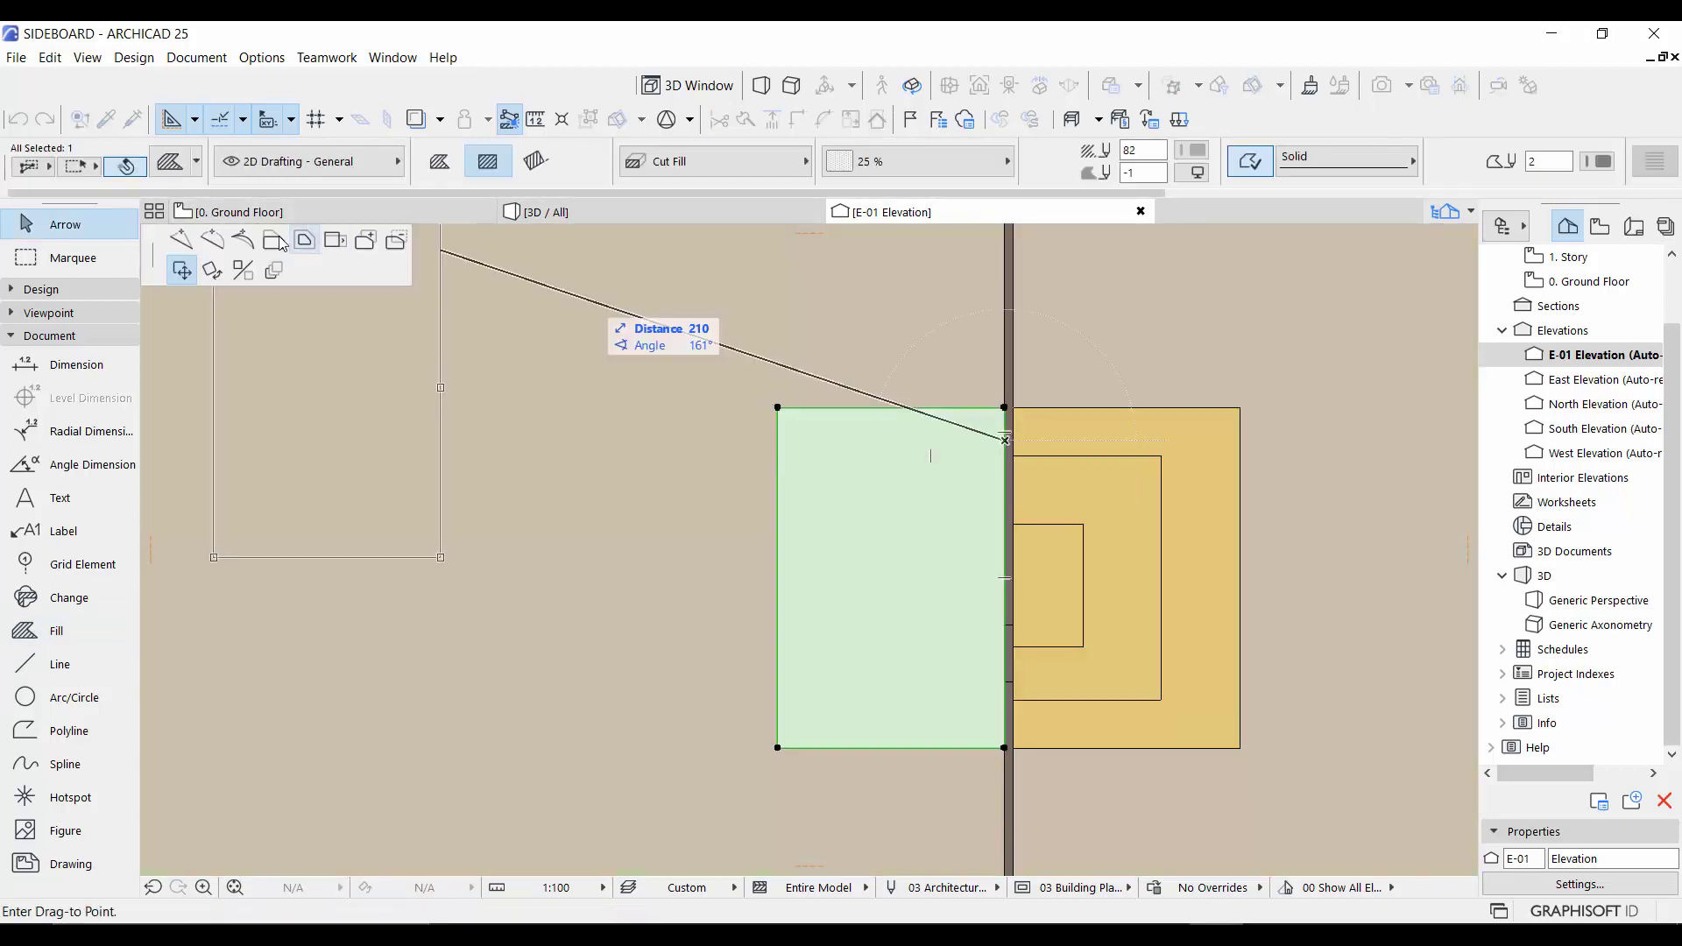
left_click(395, 239)
left_click(1005, 455)
left_click(834, 701)
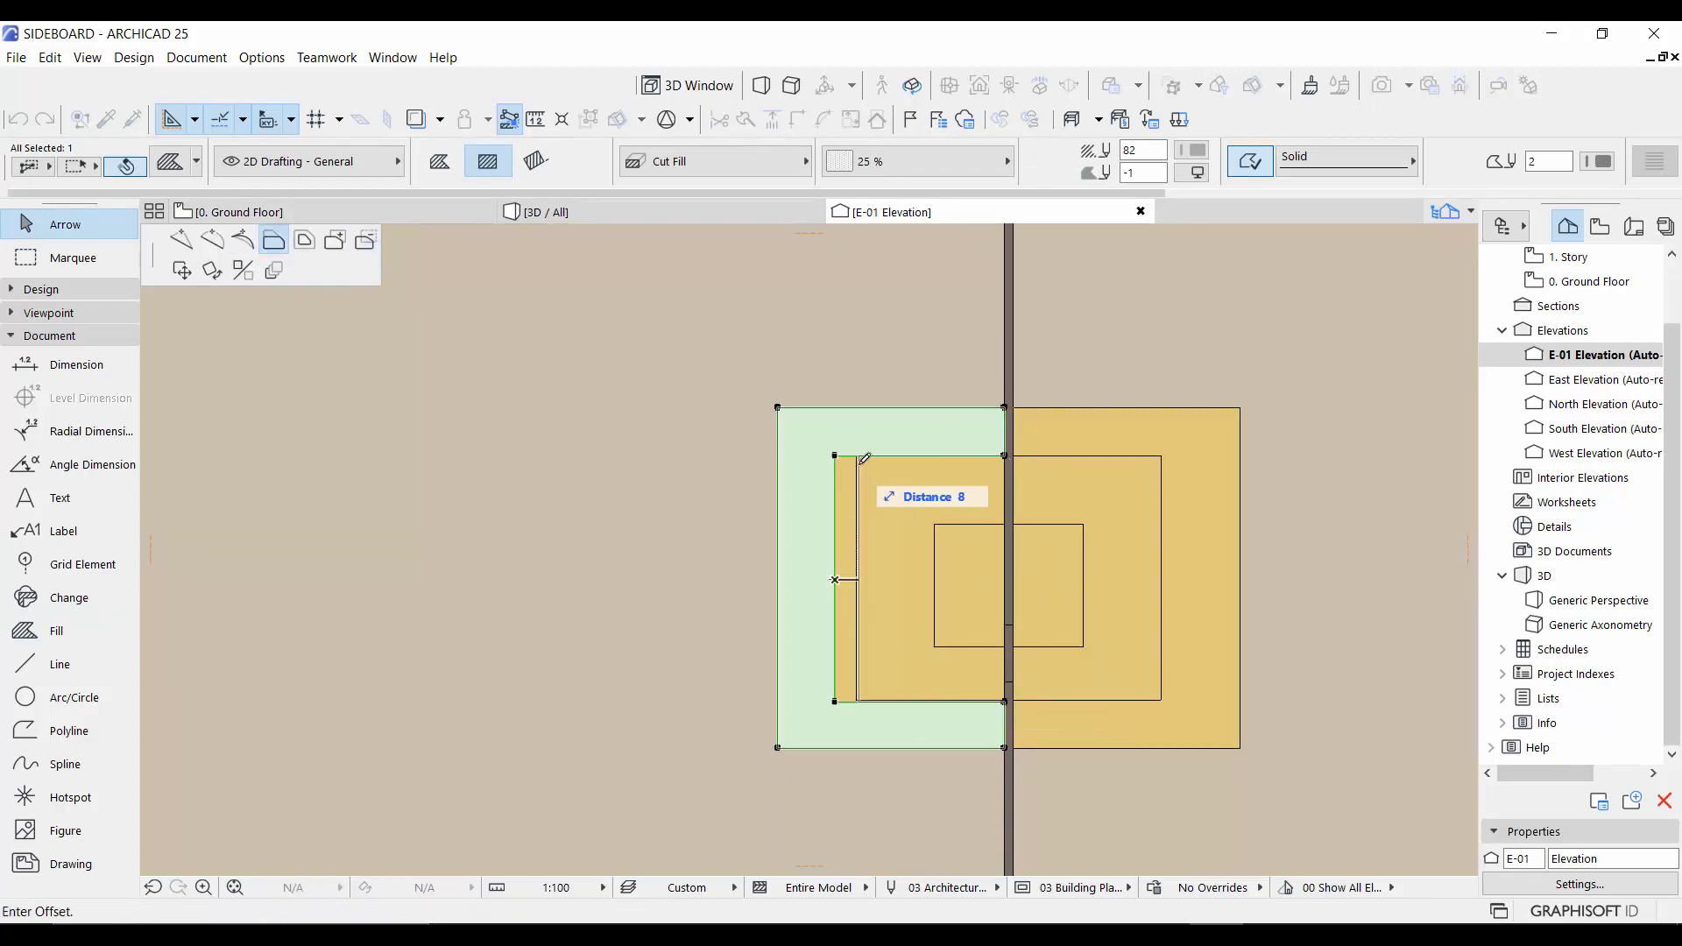
left_click(856, 508)
- Move the C-shaped fill to the empty space beside the round-knob sideboard and offset its inner edge to give an even thickness
key("ctrl+d")
left_click(1004, 408)
scroll(1169, 484, "down", 5)
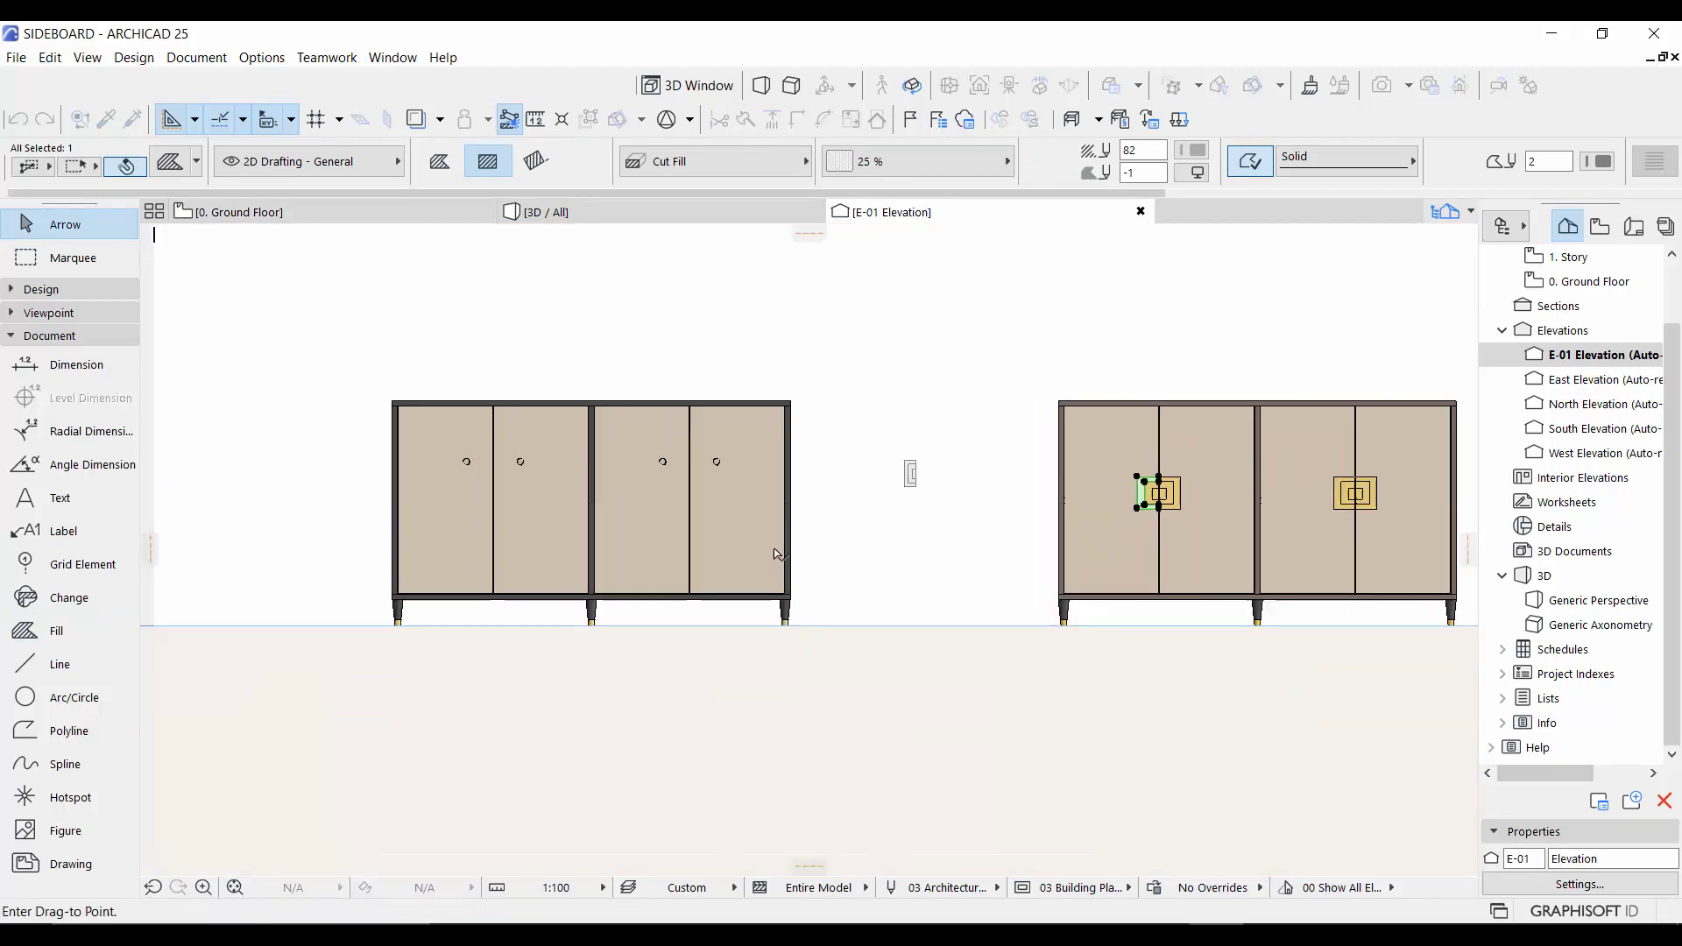
middle_click_drag(335, 468, 563, 409)
left_click(604, 418)
scroll(585, 421, "up", 5)
middle_click_drag(706, 570, 749, 469)
scroll(706, 572, "down", 2)
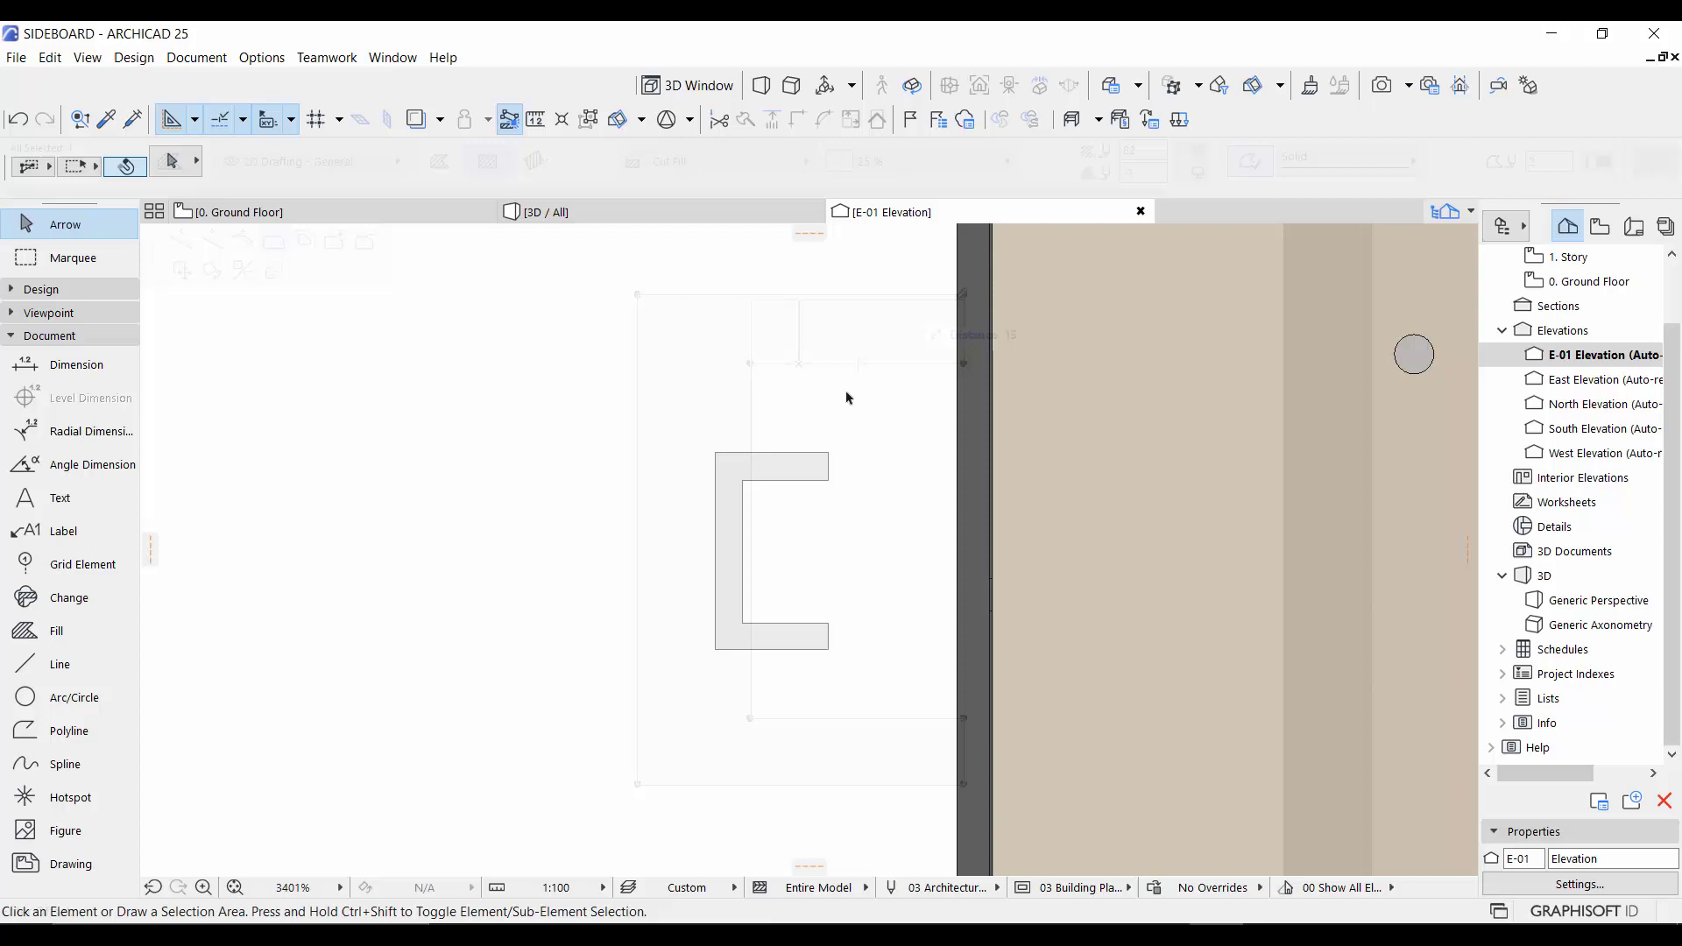
- Copy the C-shaped fill from the elevation and paste it onto the ground floor plan in front of the round-knob sideboard
left_click(855, 391)
left_click(589, 734)
scroll(580, 703, "down", 4)
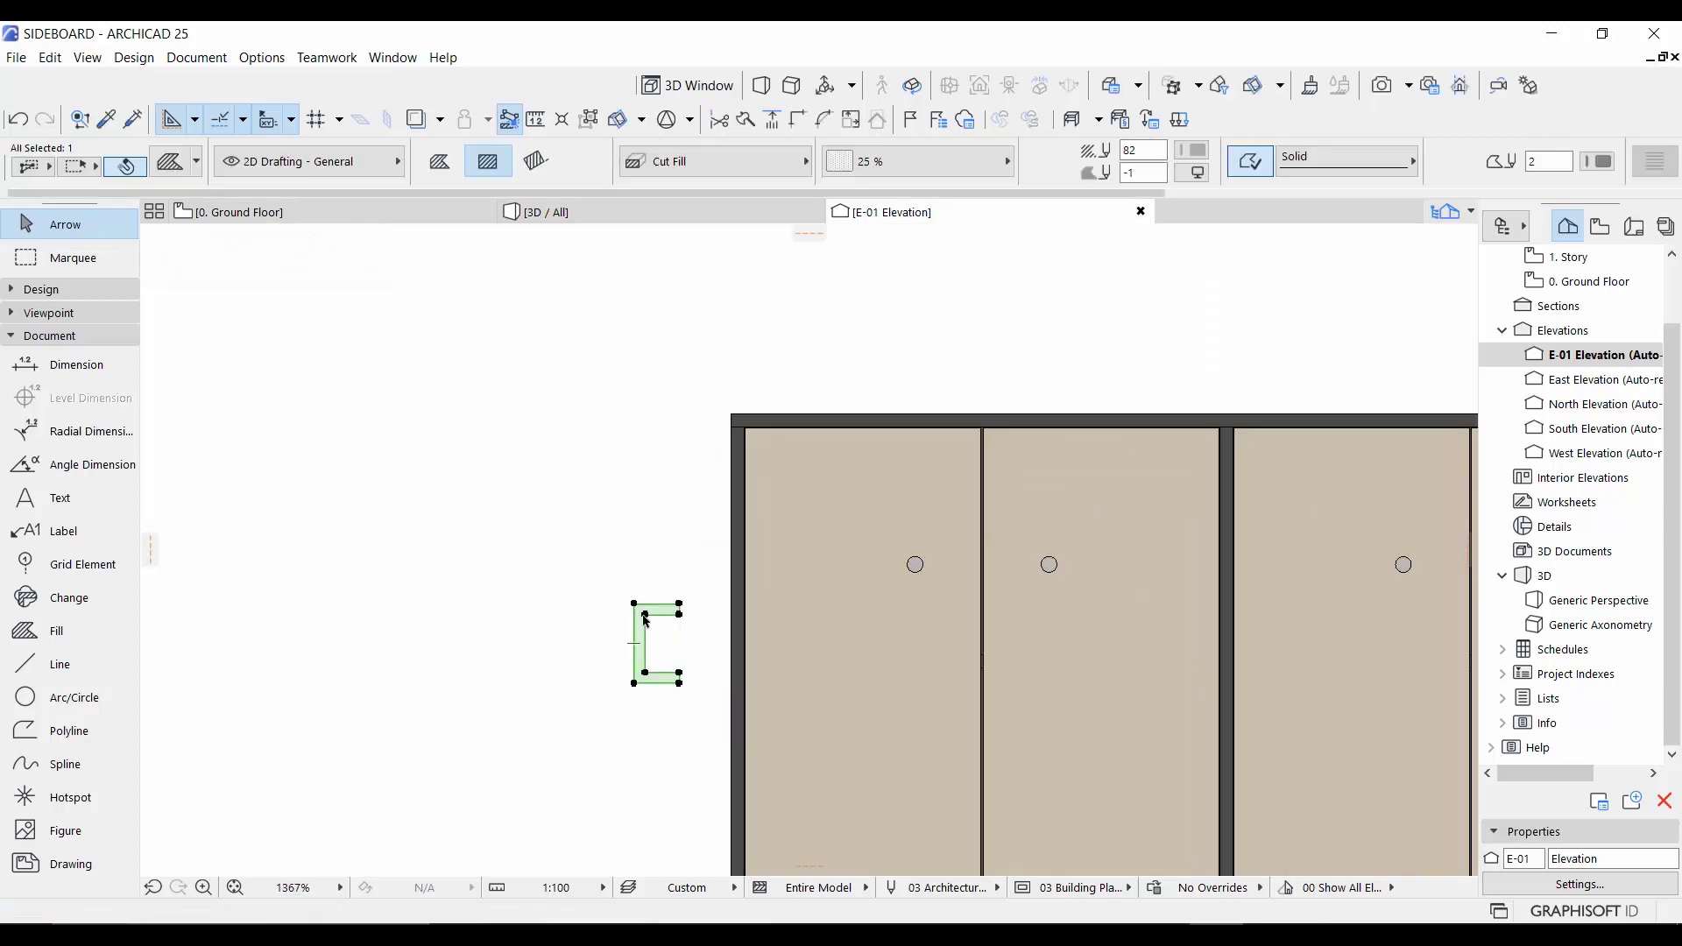
key("F2")
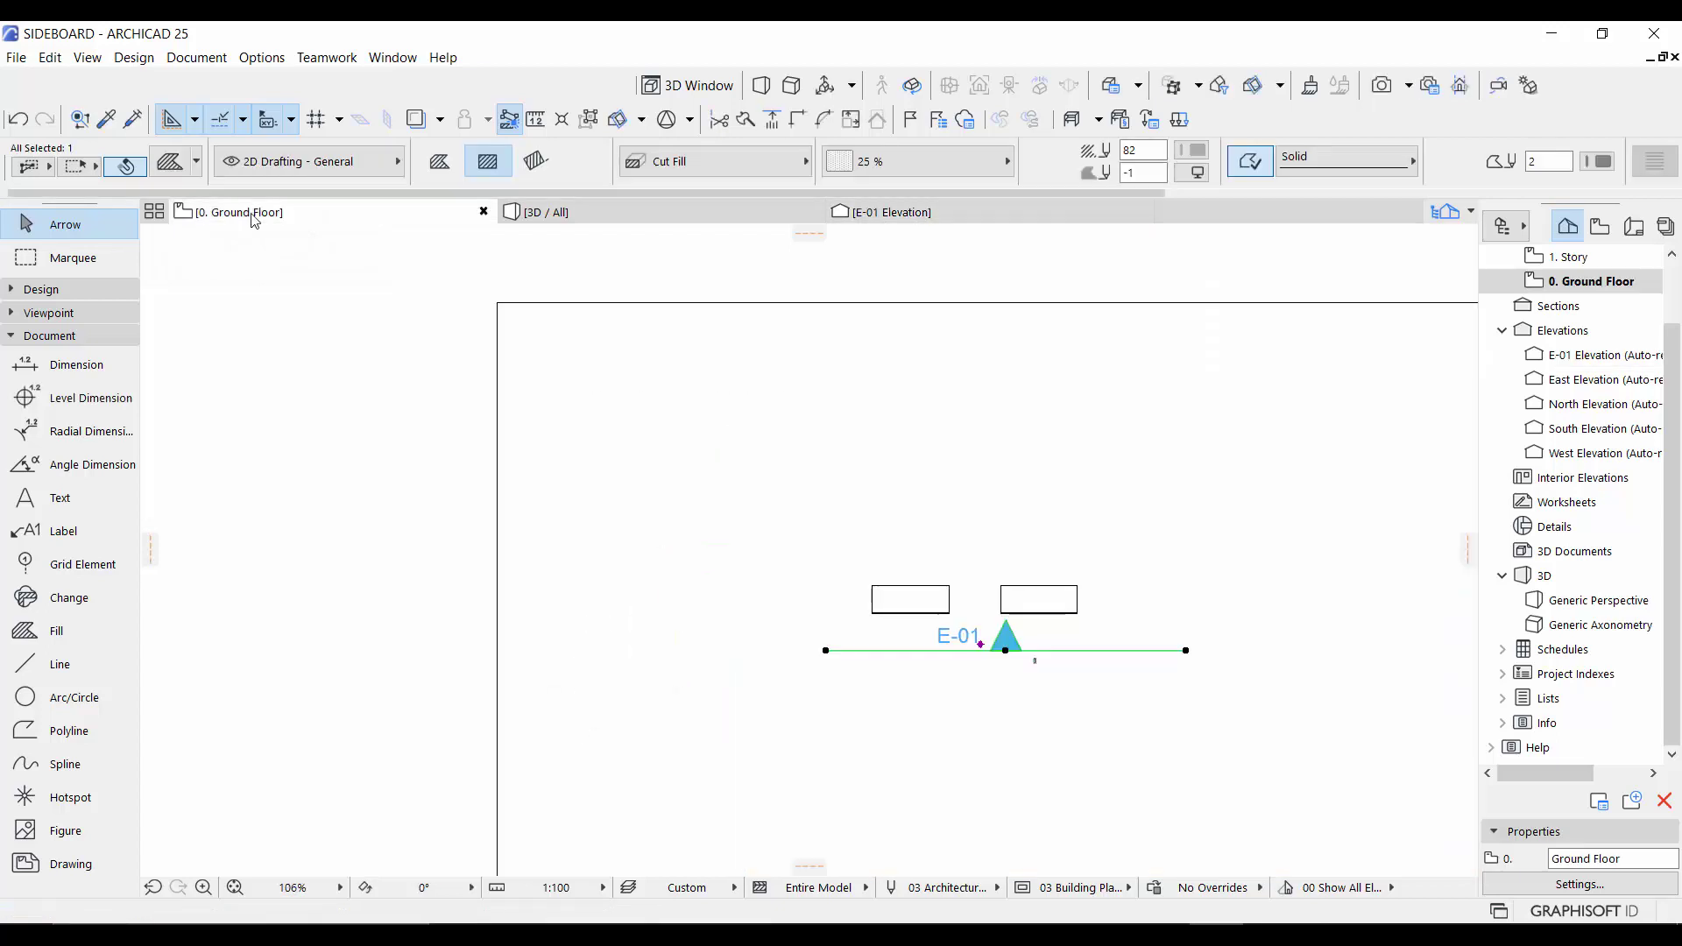
left_click(889, 647)
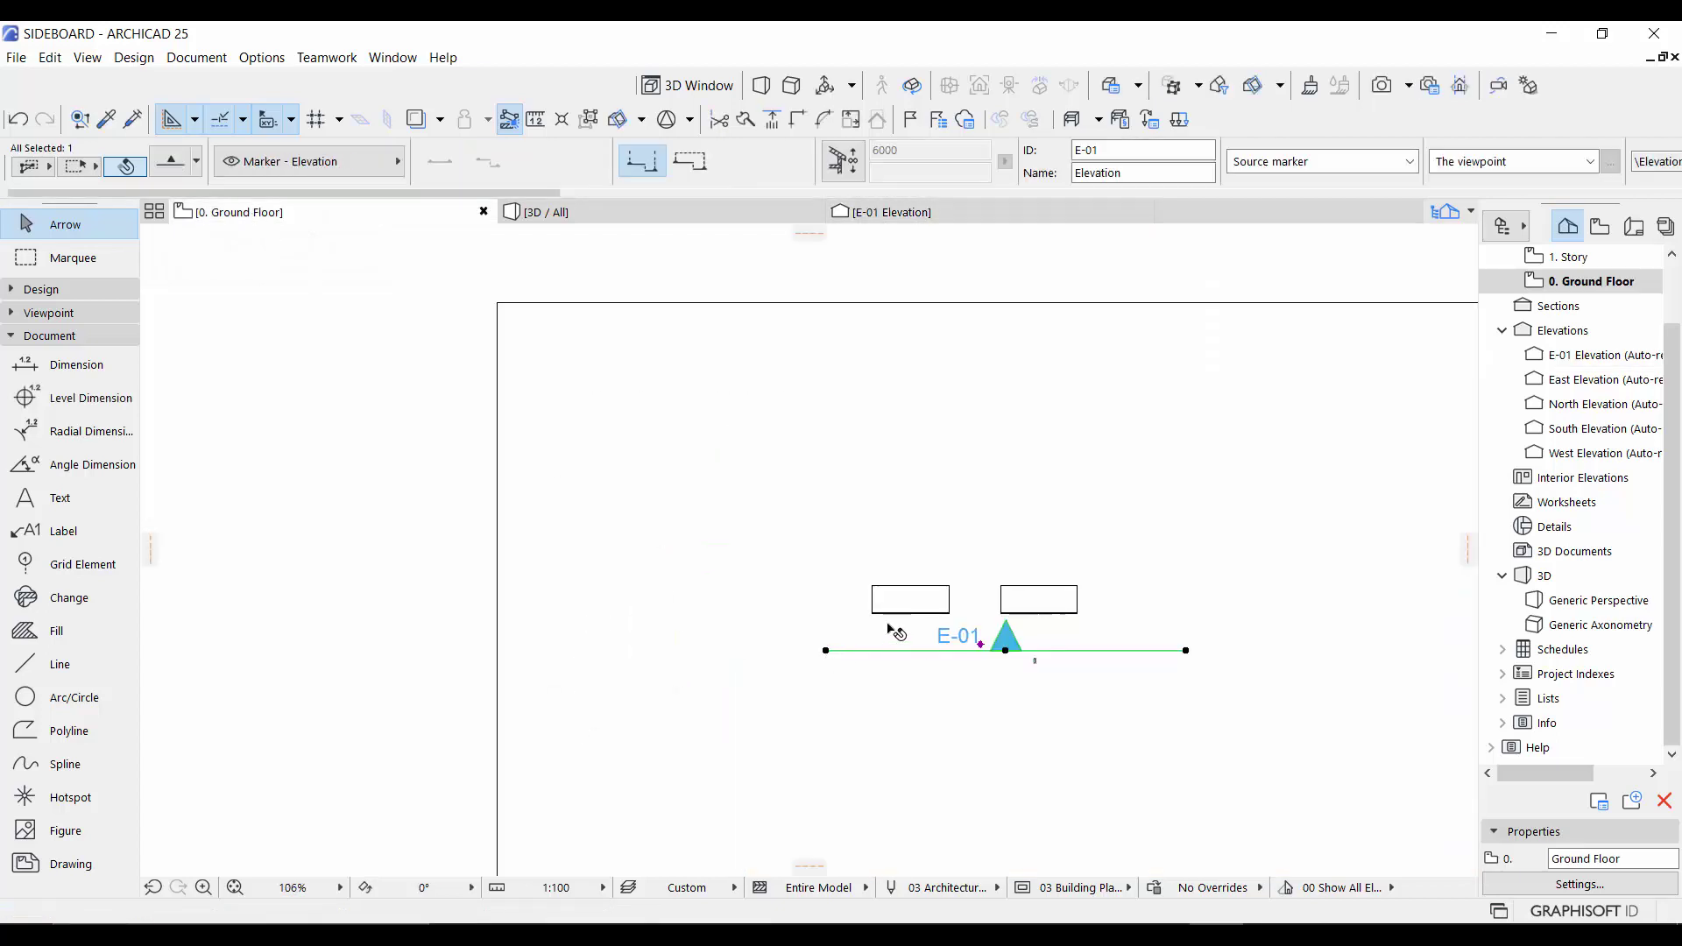
scroll(931, 647, "up", 12)
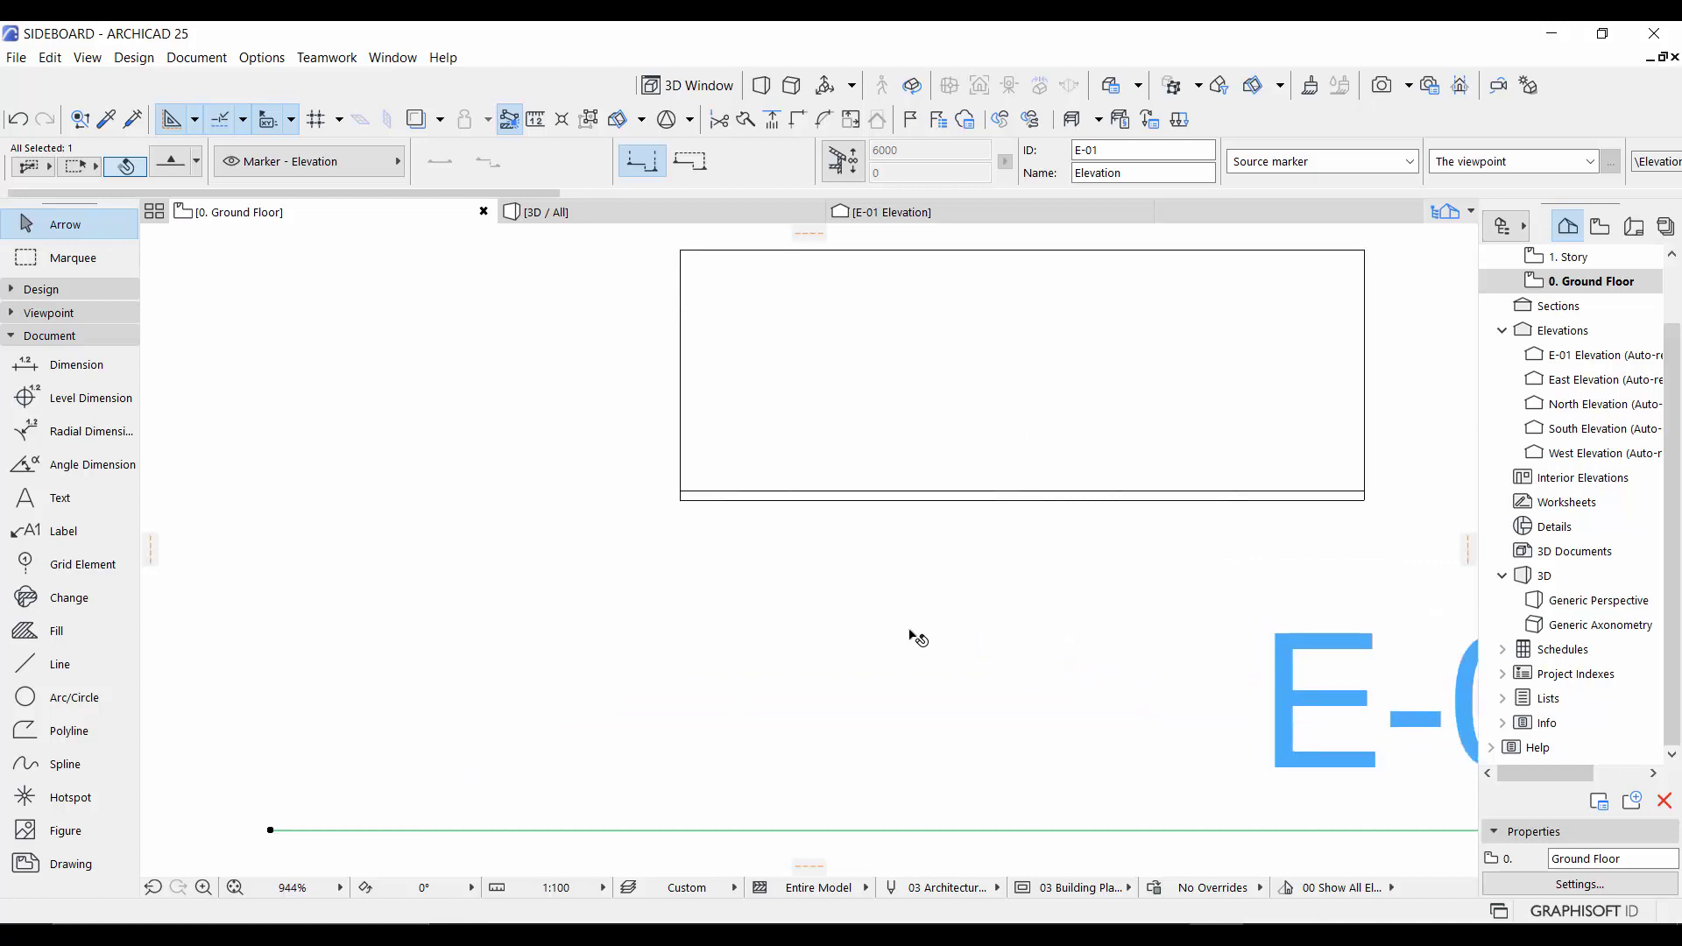
key("ctrl+v")
left_click(941, 494)
left_click(868, 526)
scroll(813, 536, "up", 8)
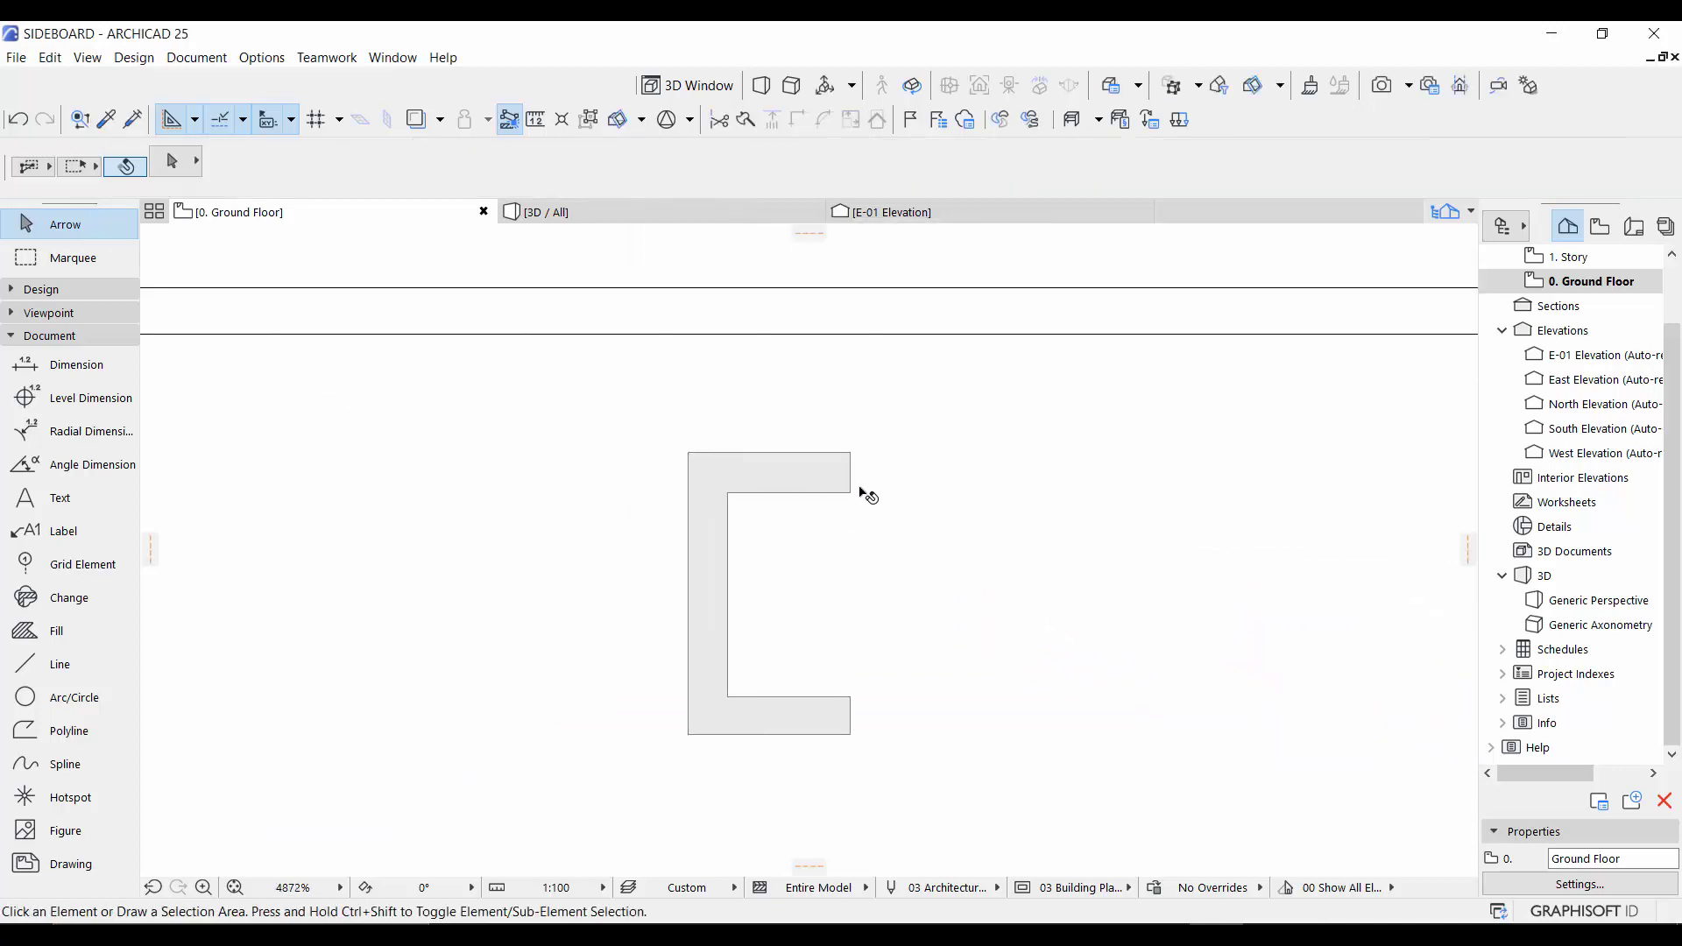
- Measure the thickness of the C-shaped fill's upper arm on the ground floor plan
scroll(725, 652, "down", 7)
scroll(727, 655, "down", 3)
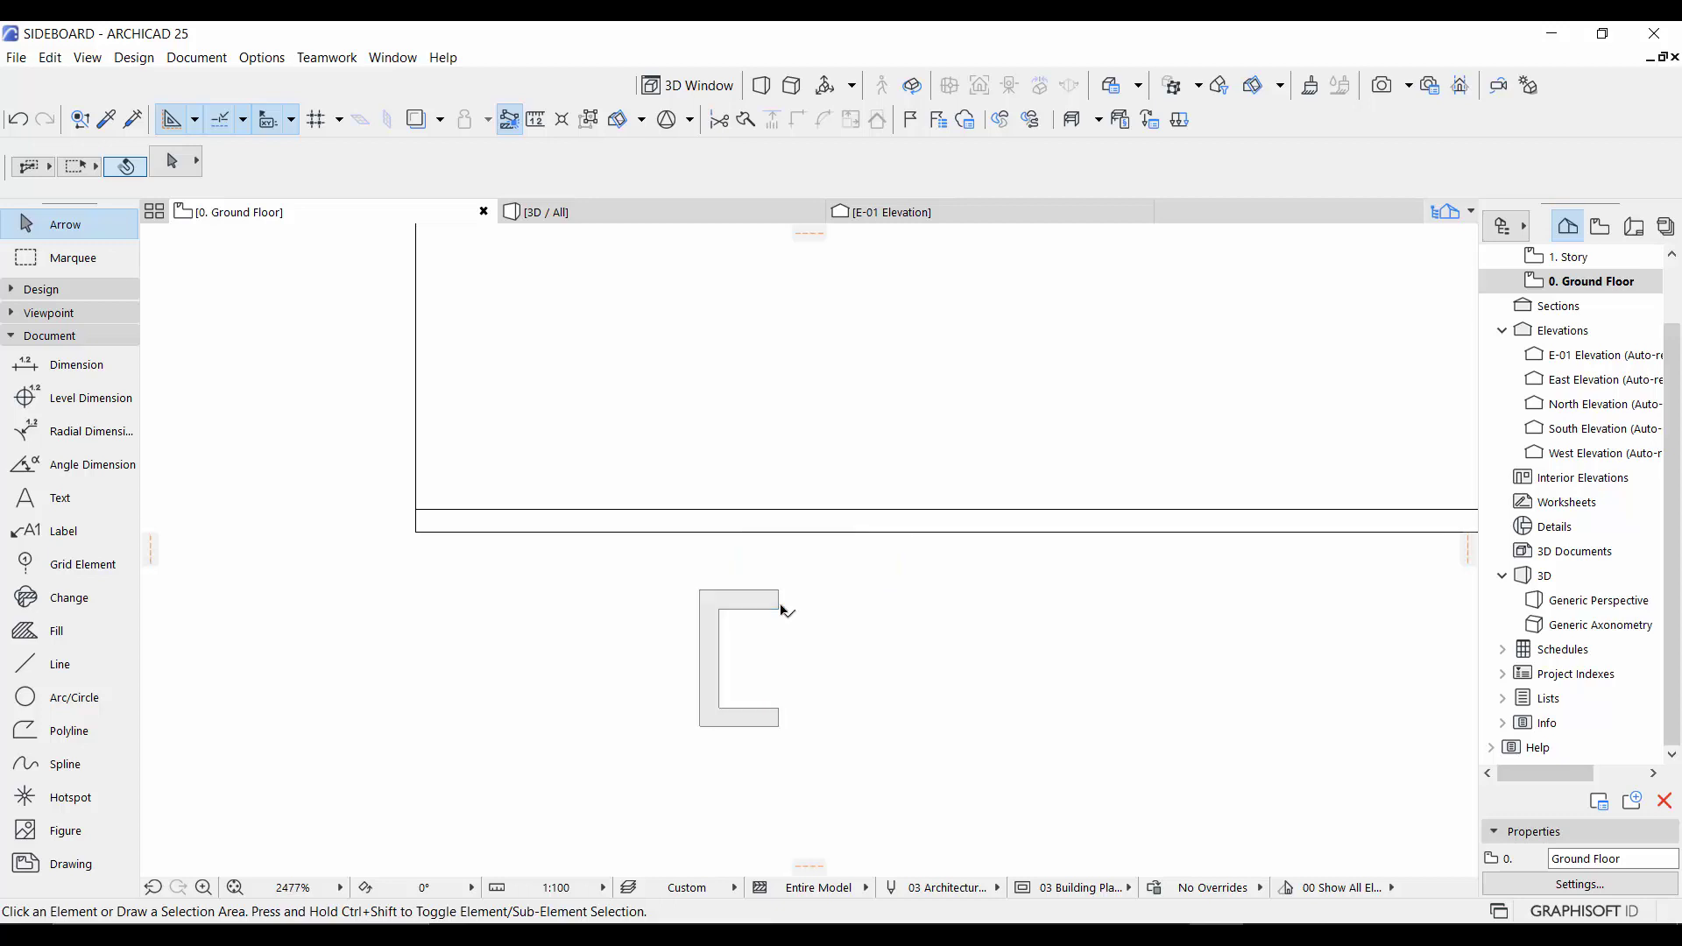
scroll(780, 609, "up", 5)
left_click(527, 125)
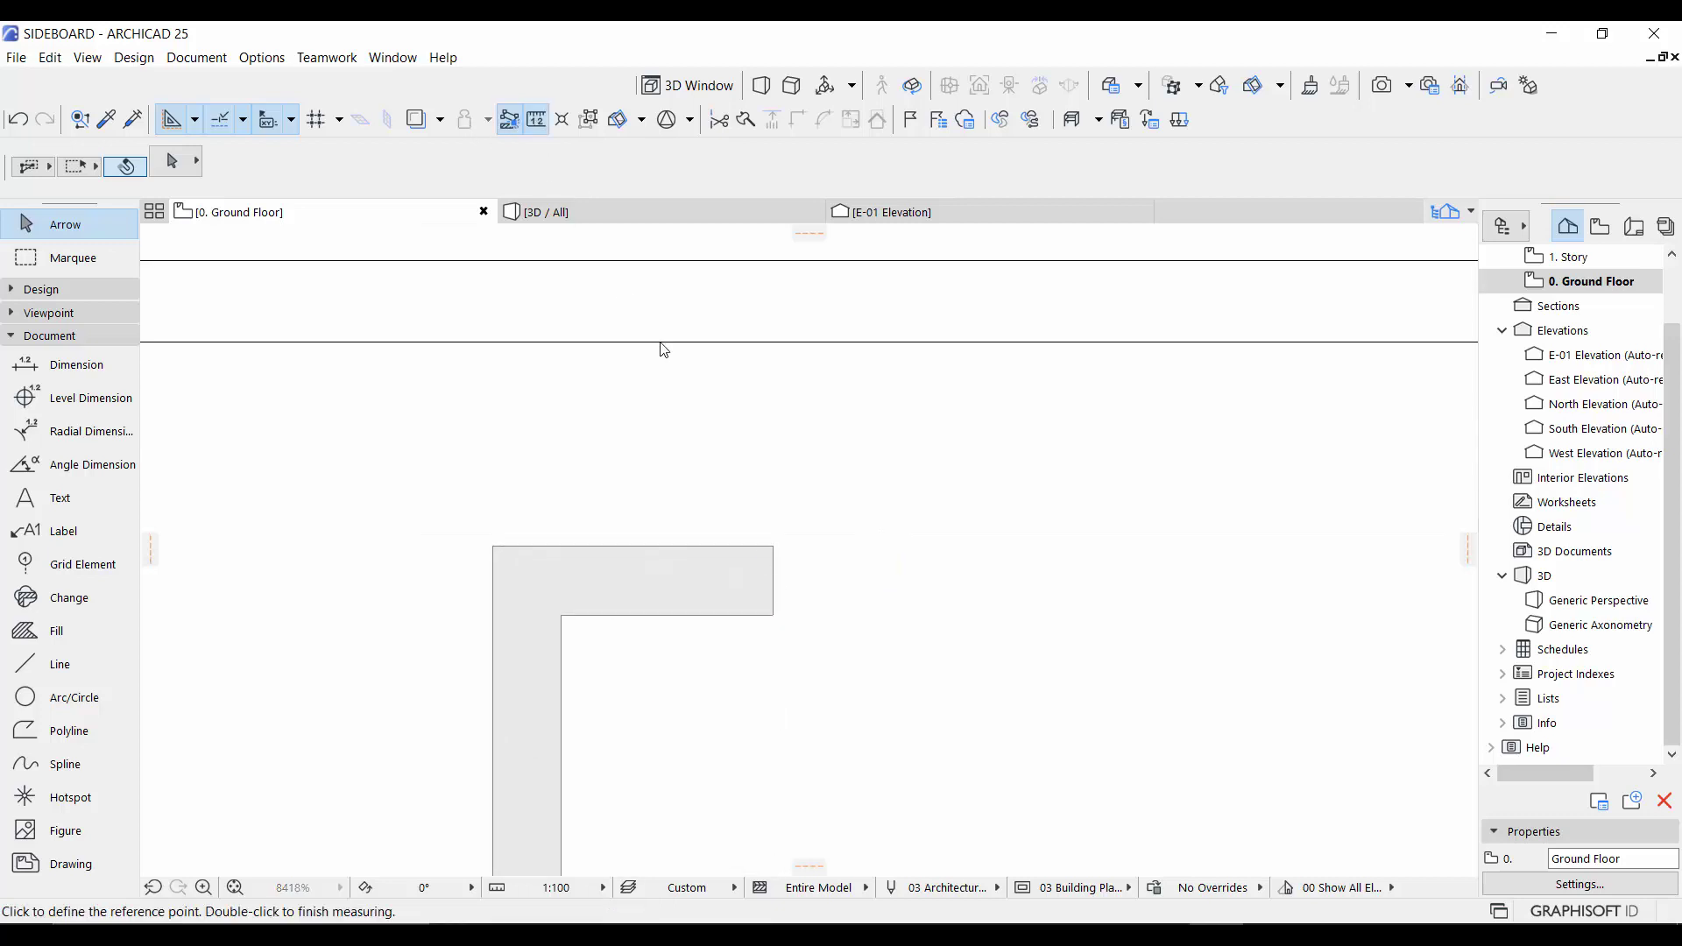
left_click(775, 615)
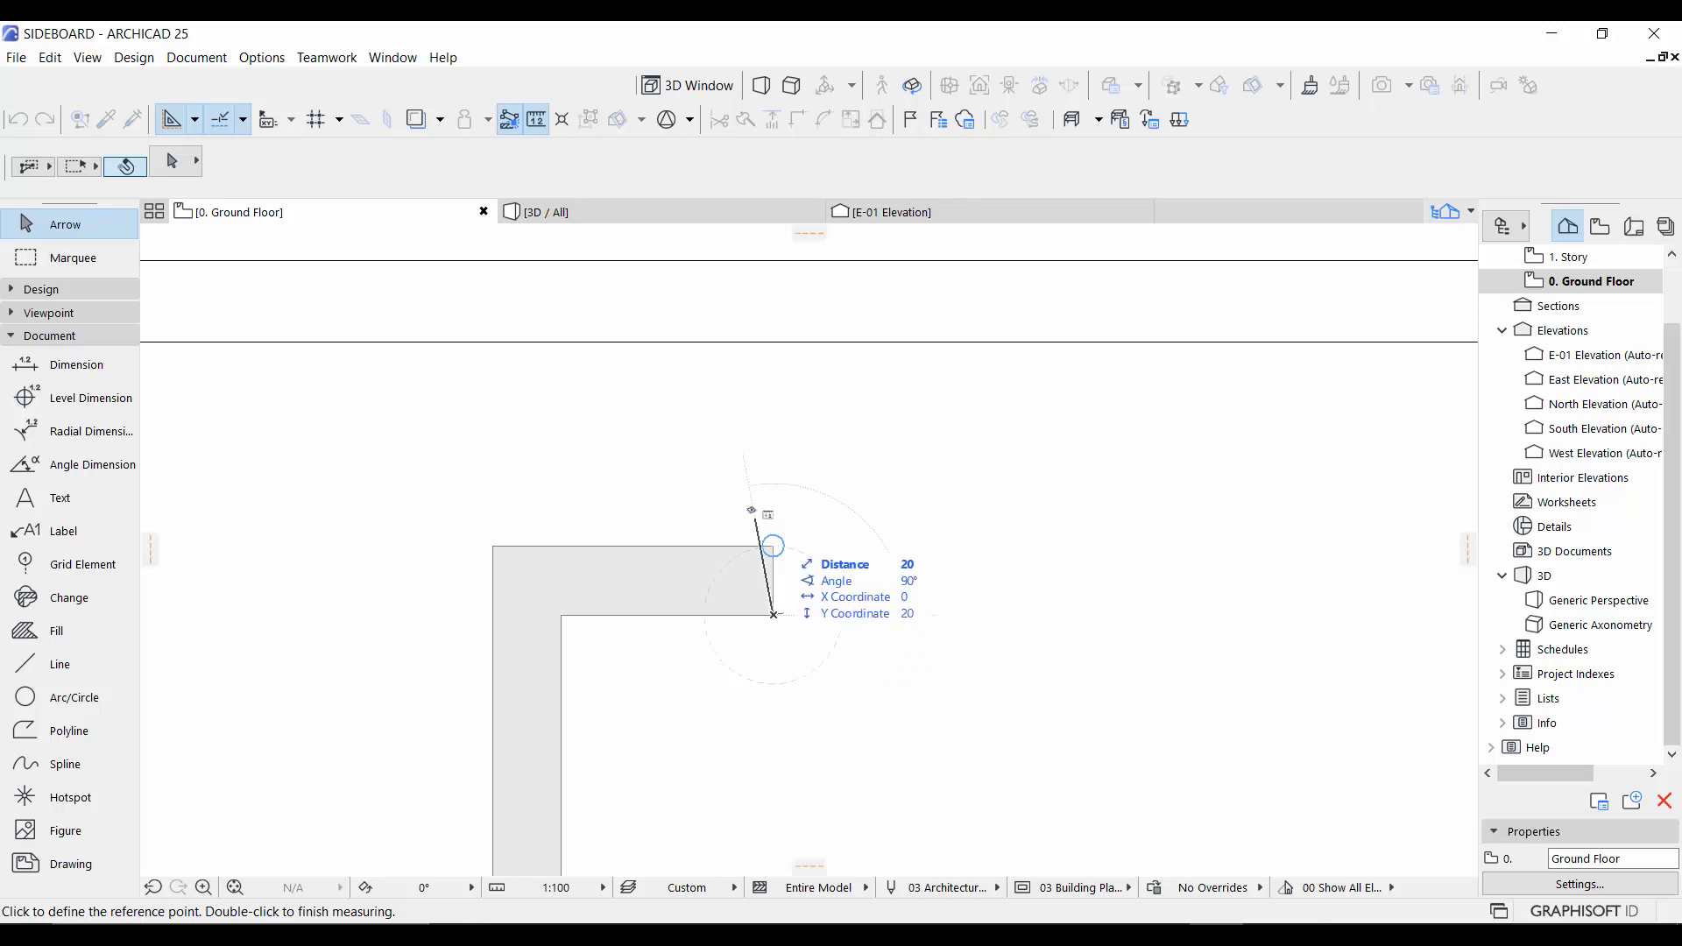
key("Escape")
- Create a new complex profile named "handle 3" in the Profile Manager
left_click(262, 58)
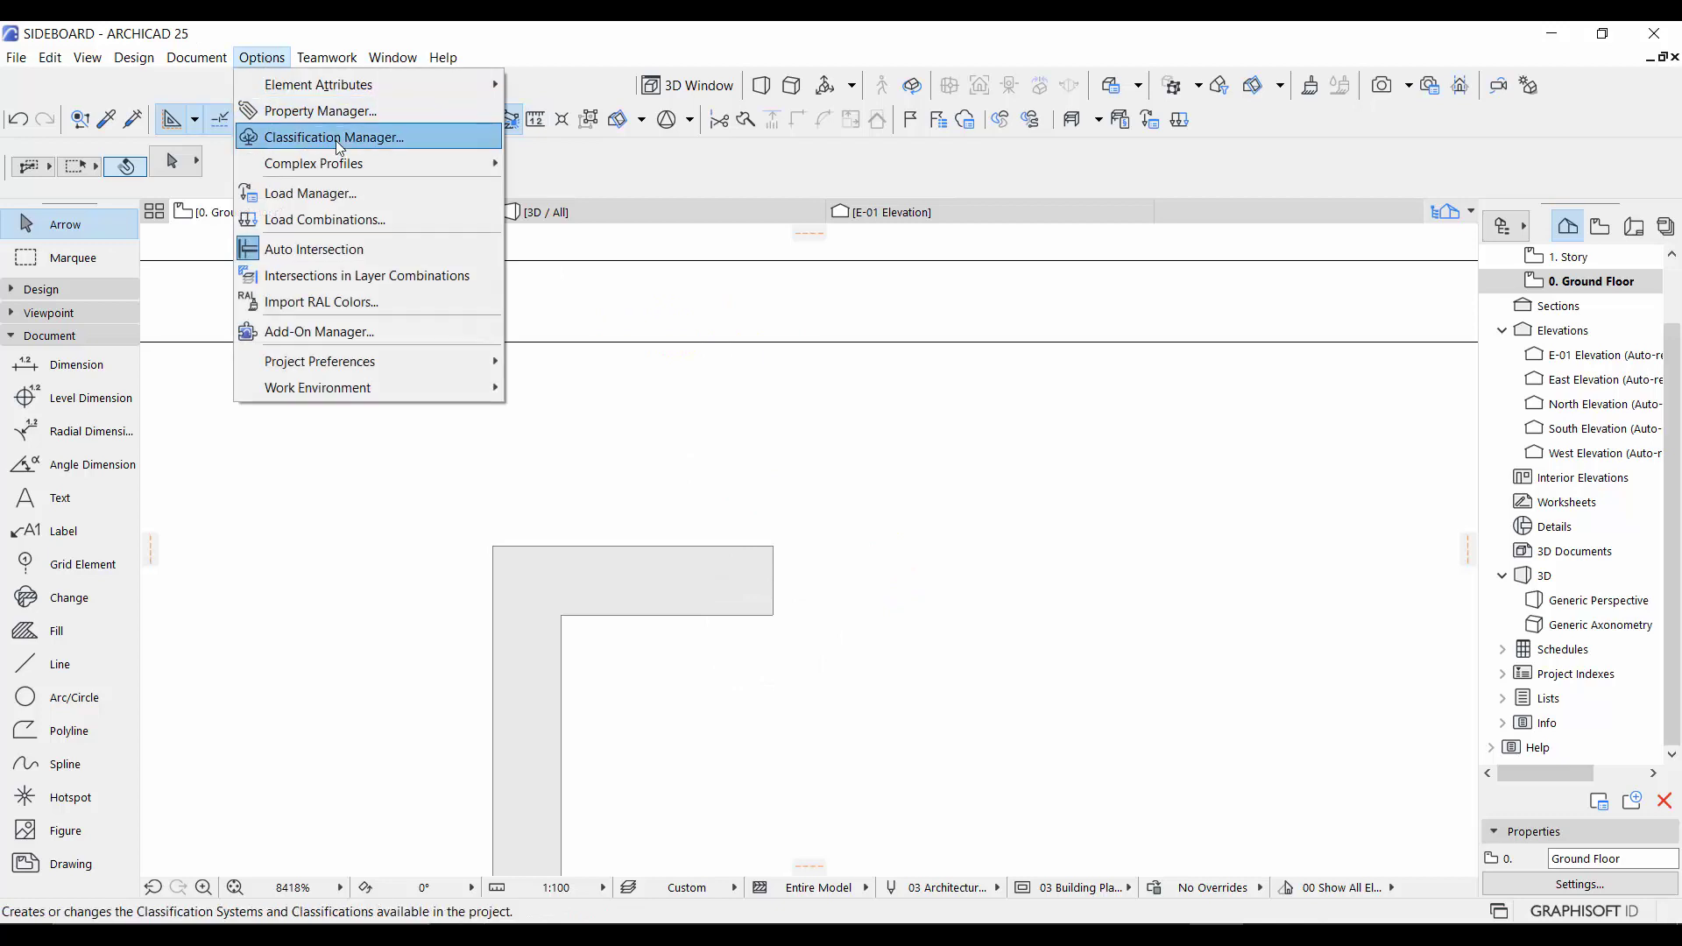
mouse_move(344, 165)
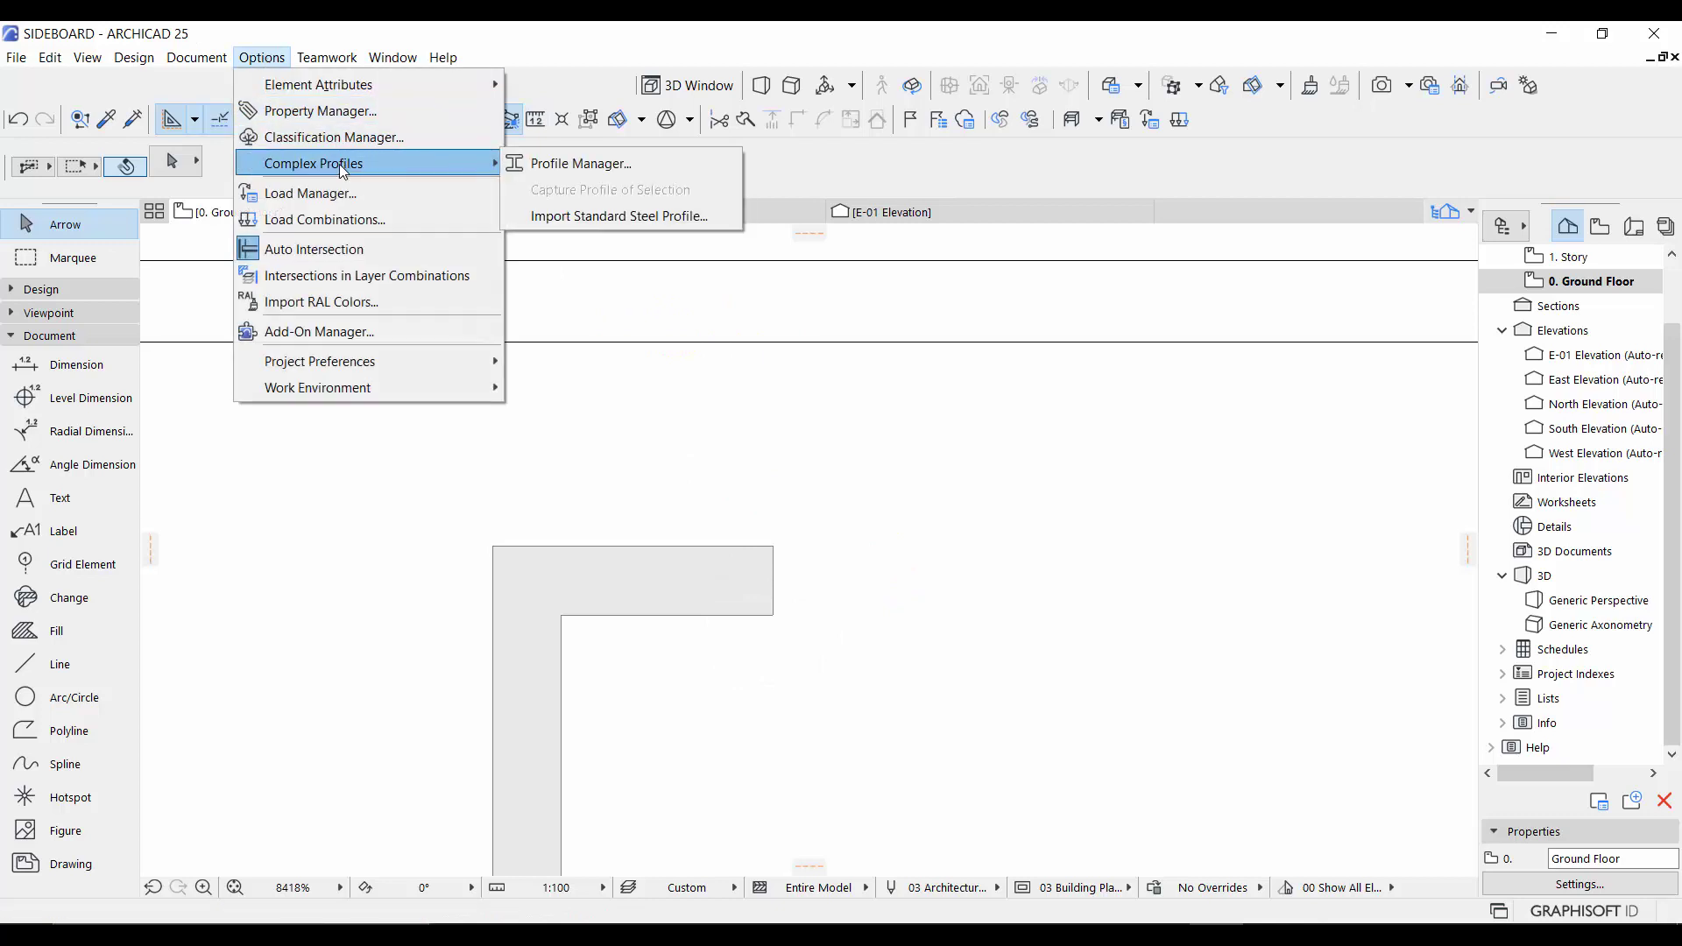
left_click(569, 163)
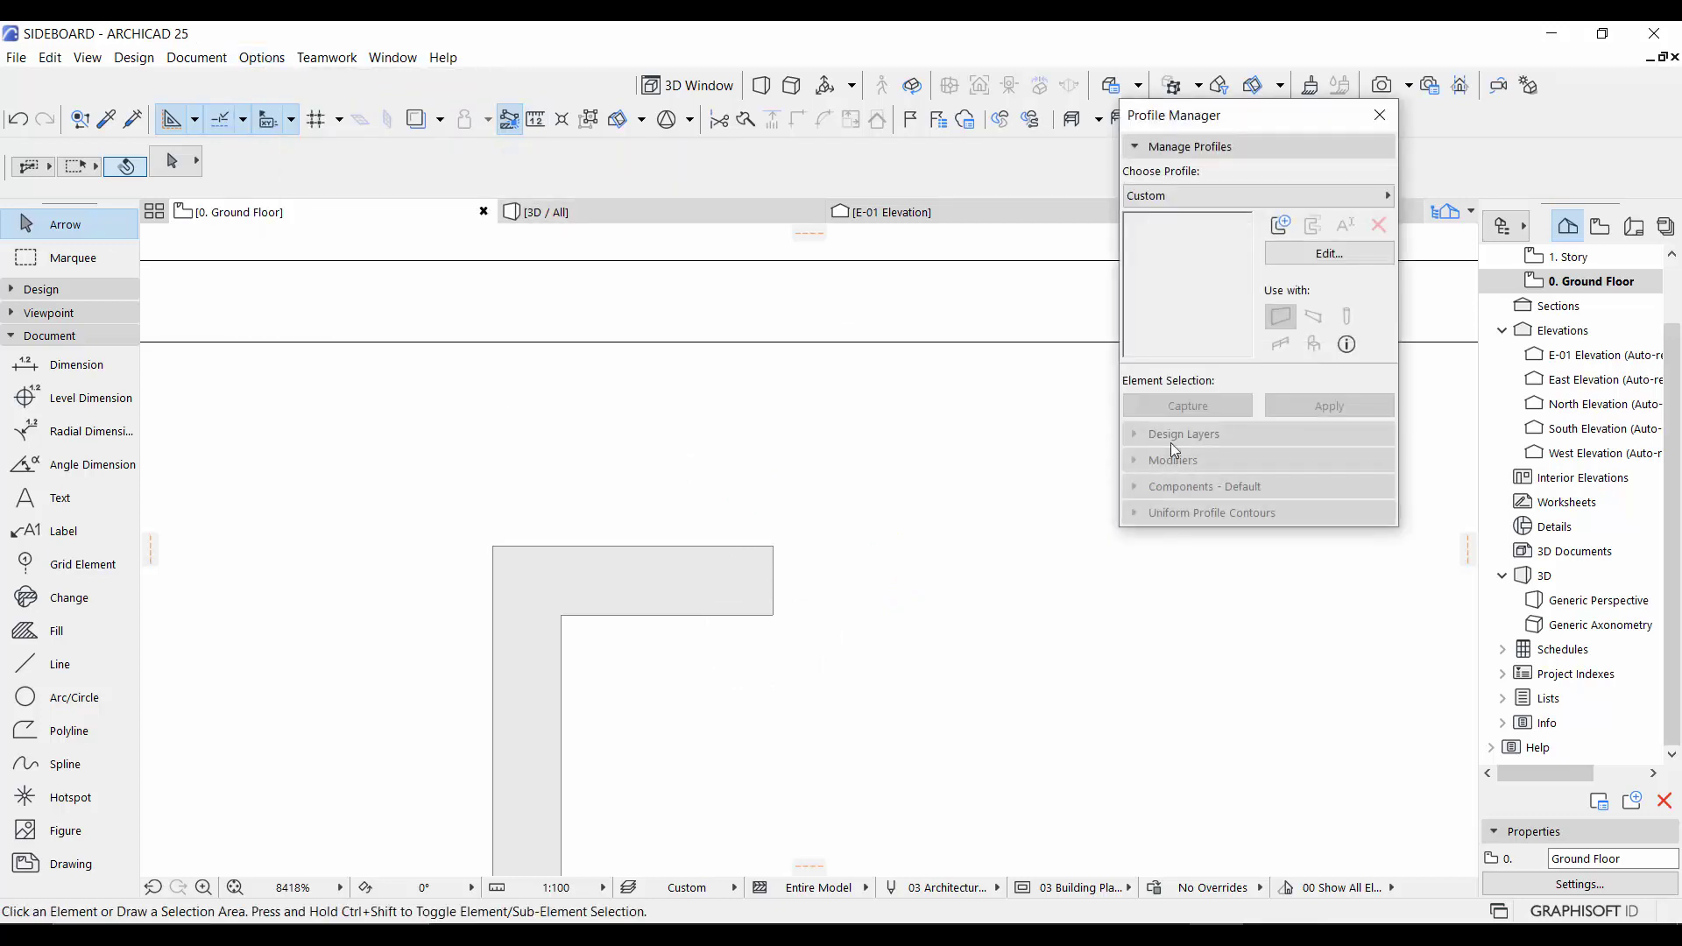
left_click(1282, 226)
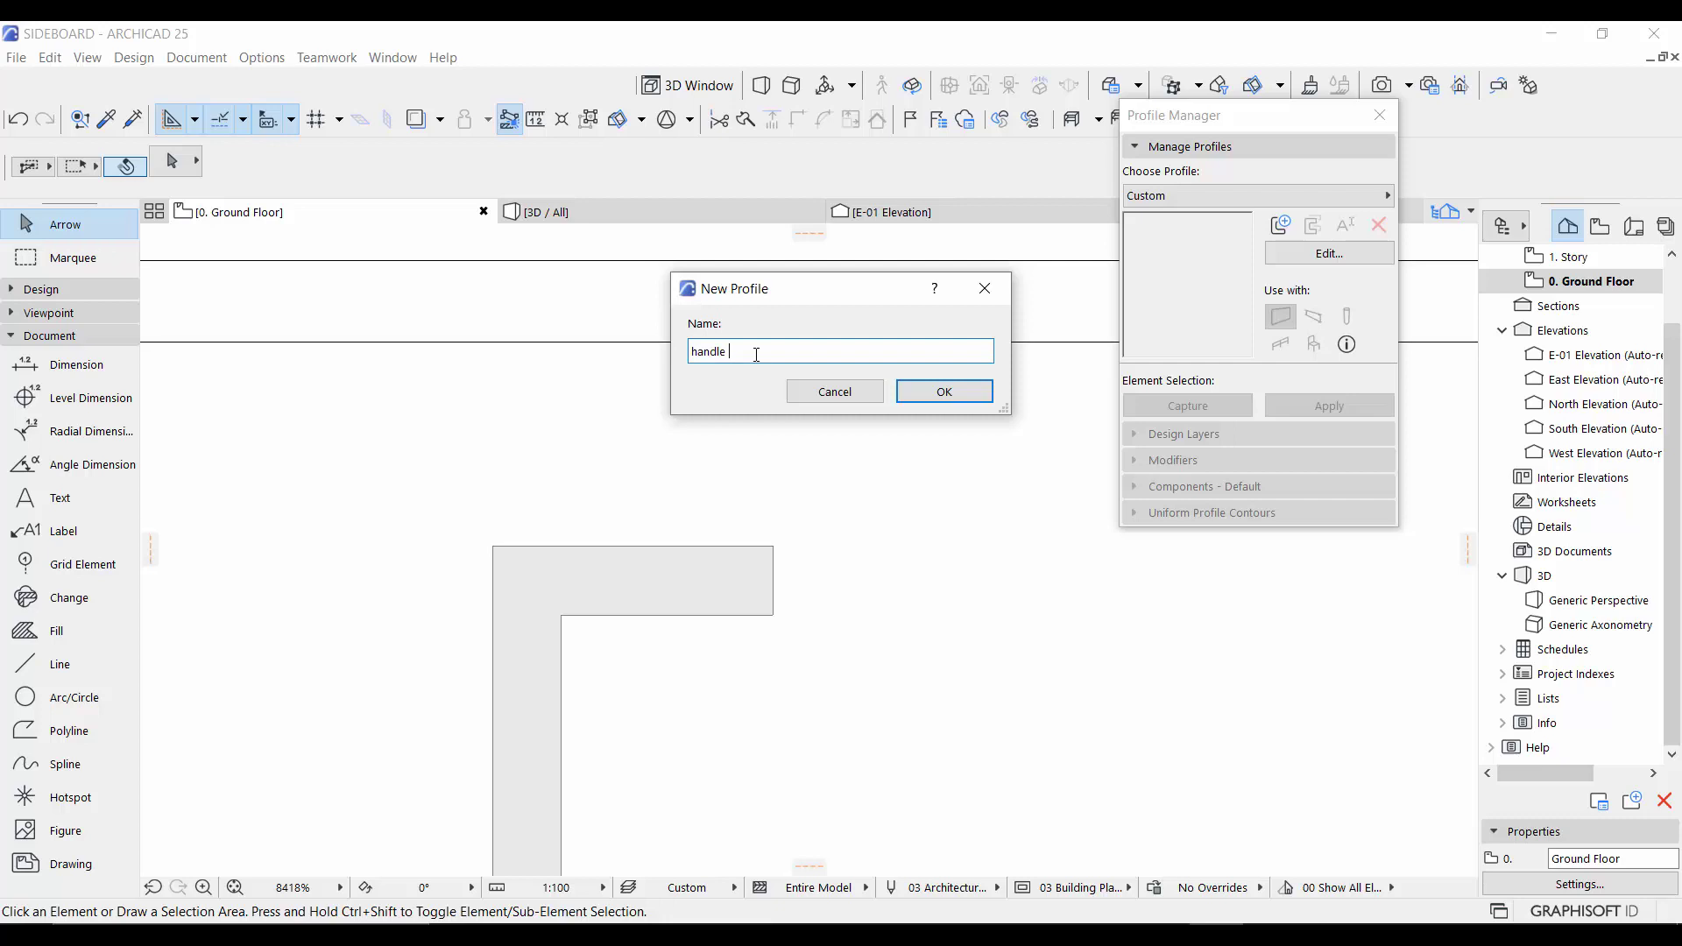
type("handle 3")
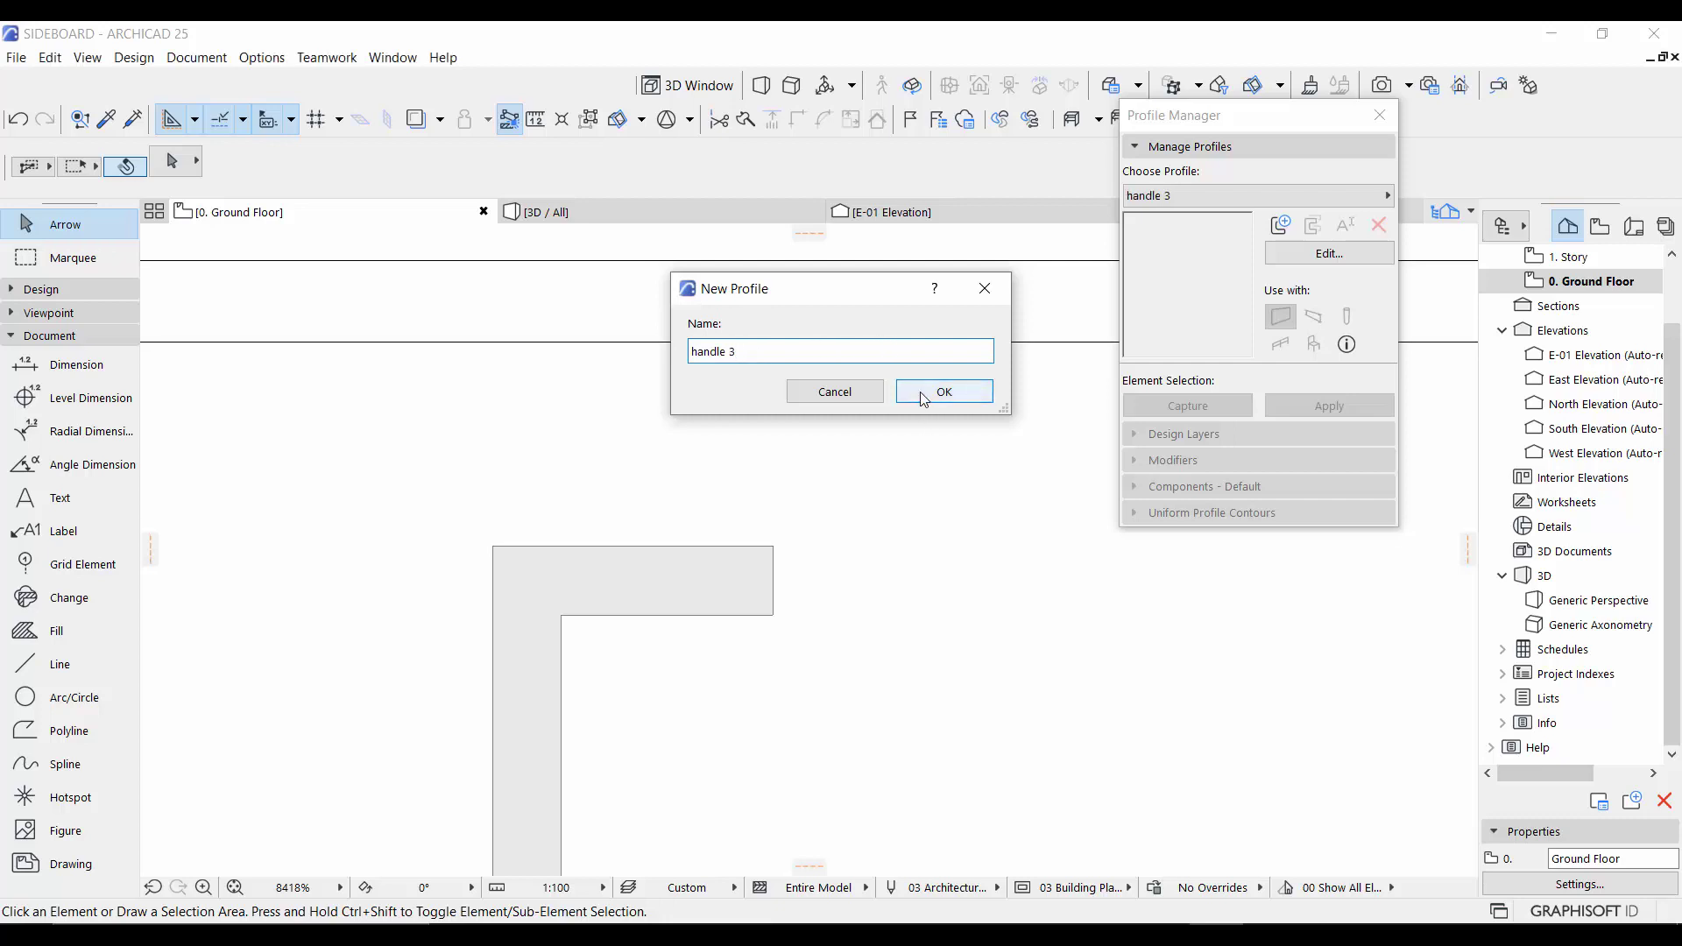
left_click(942, 391)
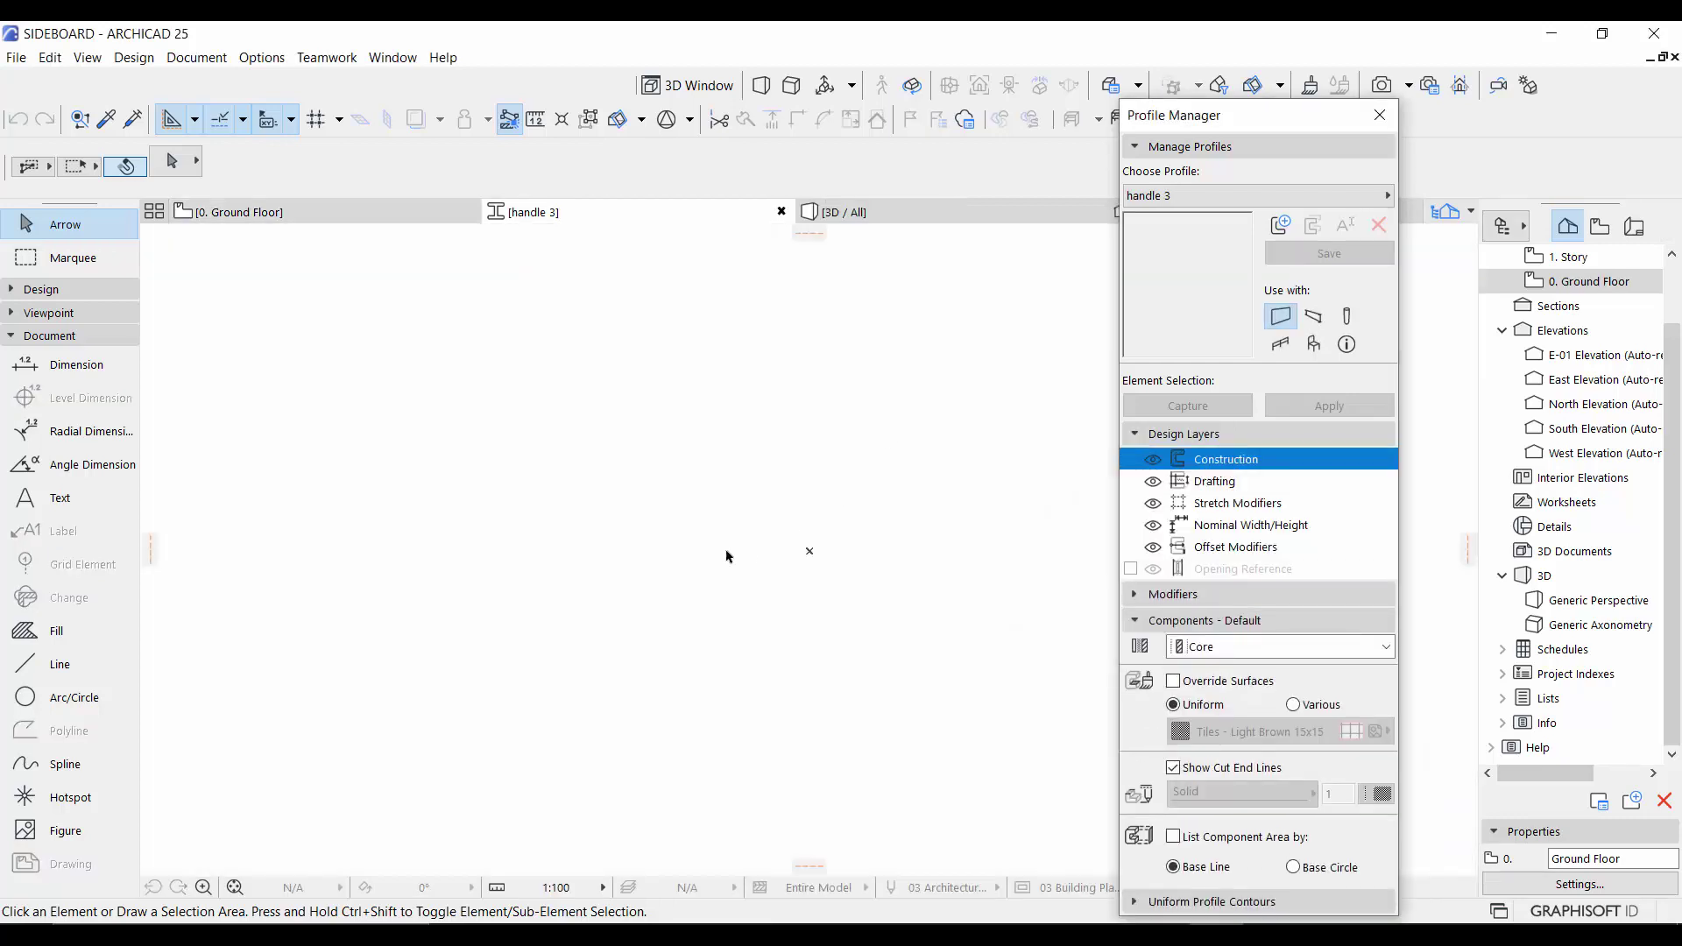
- Draw a rectangular fill about 20 by 26 mm in the handle 3 profile
left_click(53, 631)
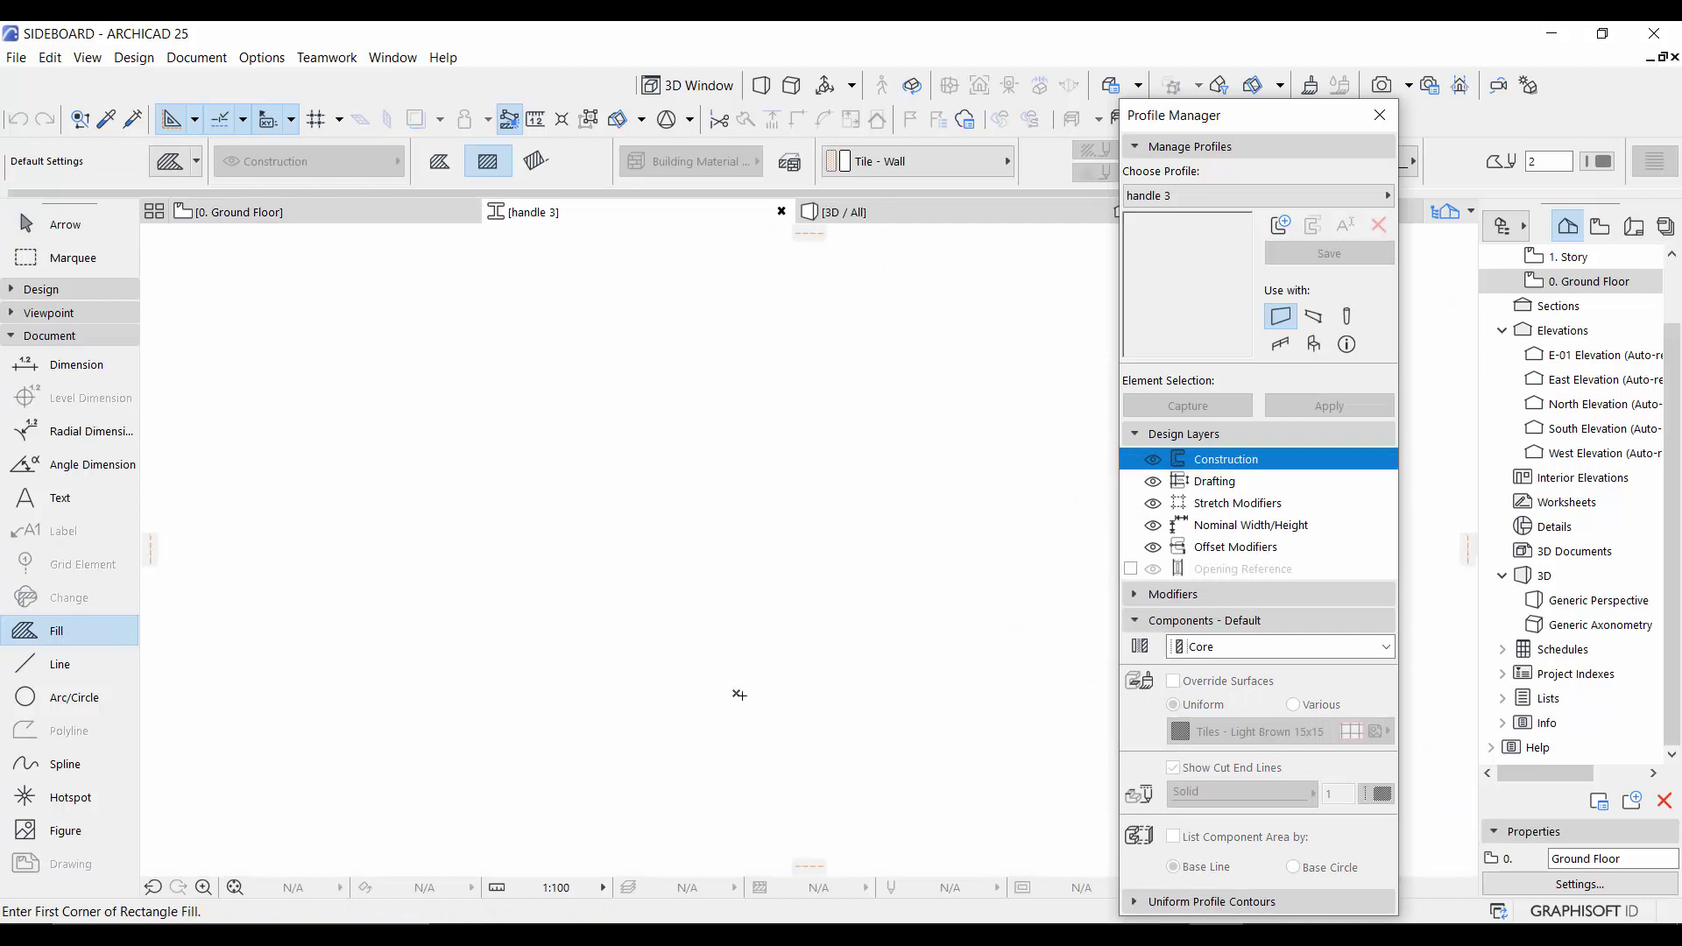
left_click(704, 734)
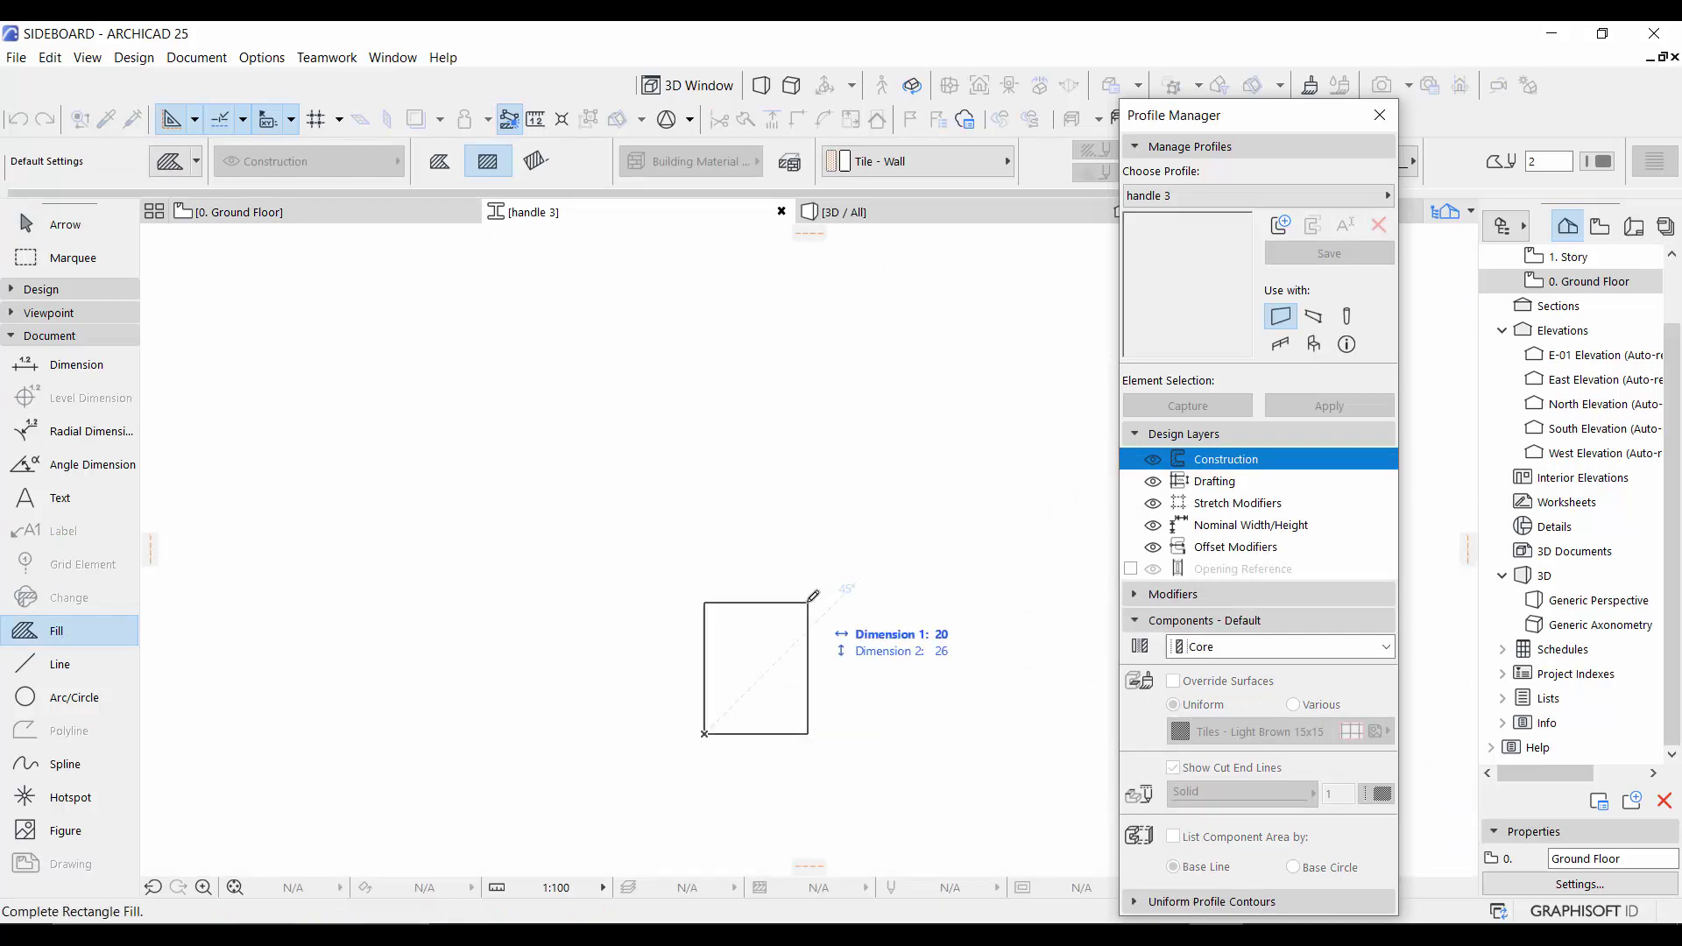
left_click(807, 602)
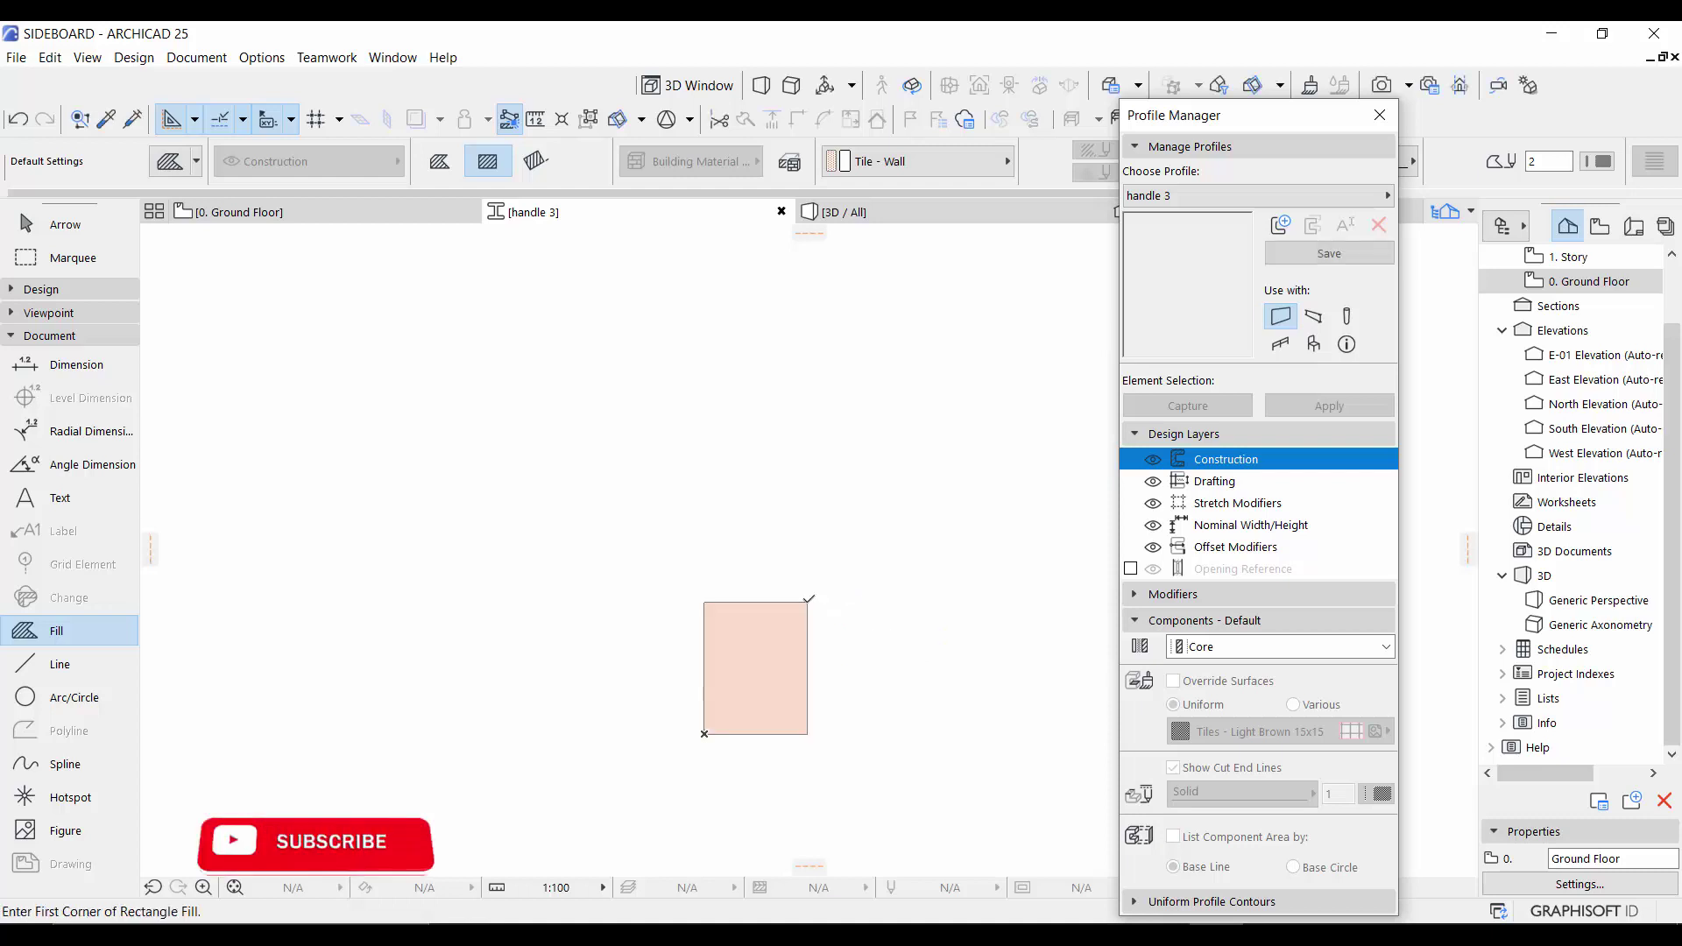
- Reshape the profile's rectangle into a symmetrical T by adding side arms at its top and offsetting the edges outward
key("w")
left_click(808, 602)
left_click(808, 603)
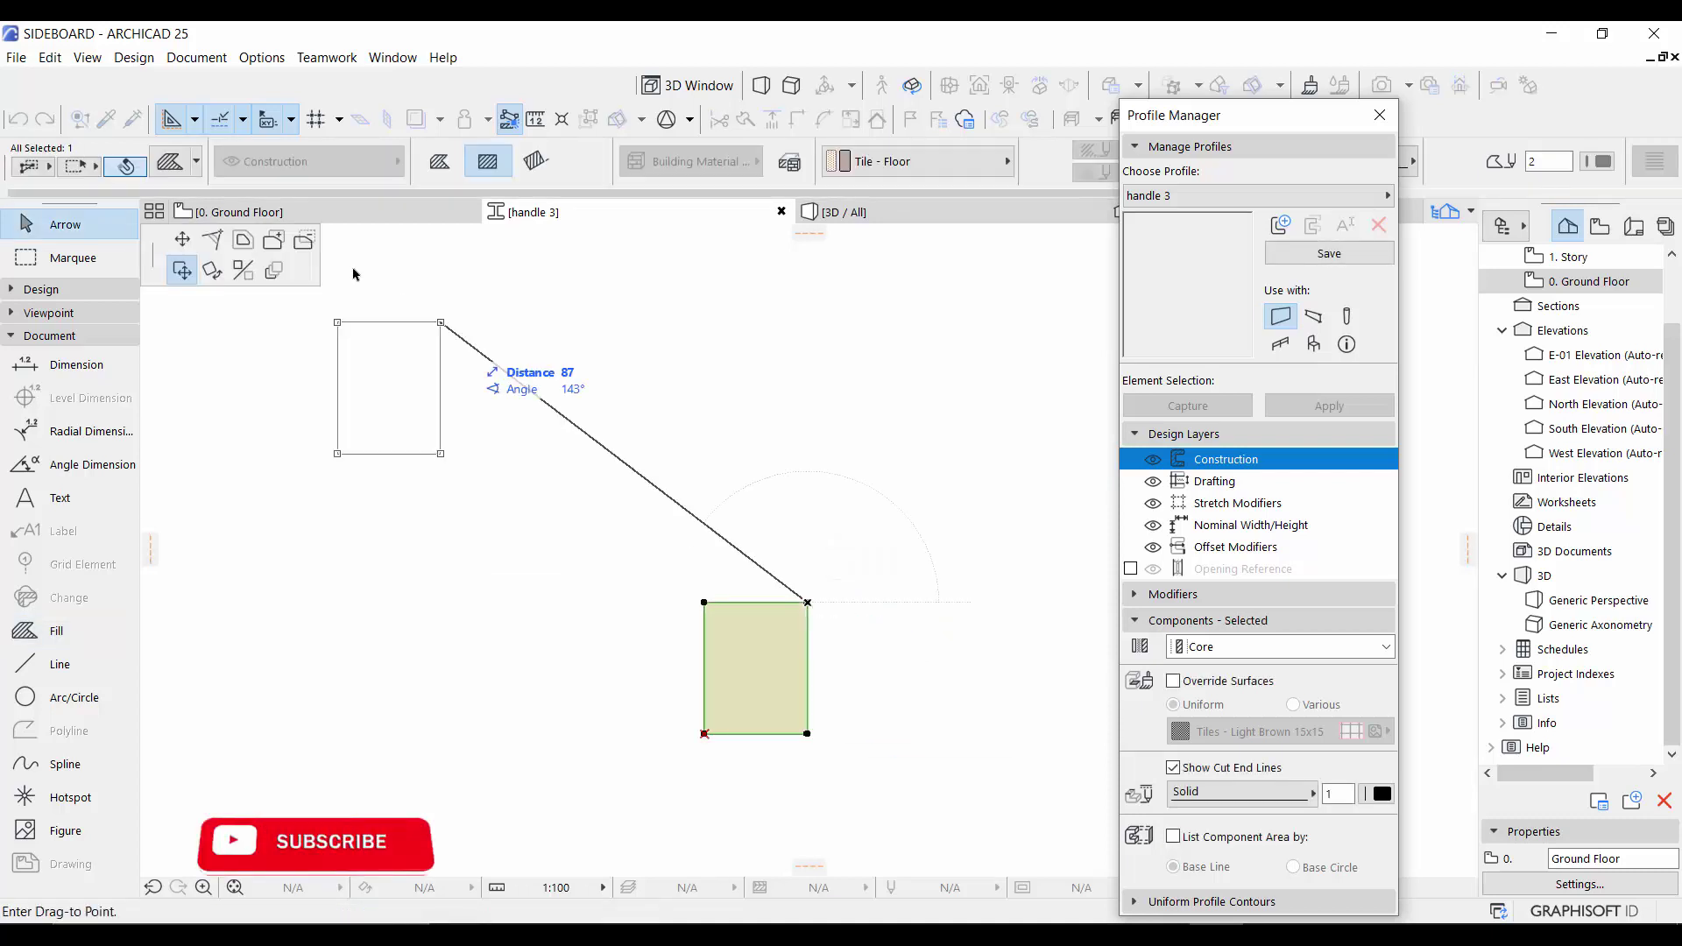
left_click(853, 667)
left_click(704, 603)
left_click(655, 666)
scroll(833, 664, "up", 4)
left_click(878, 613)
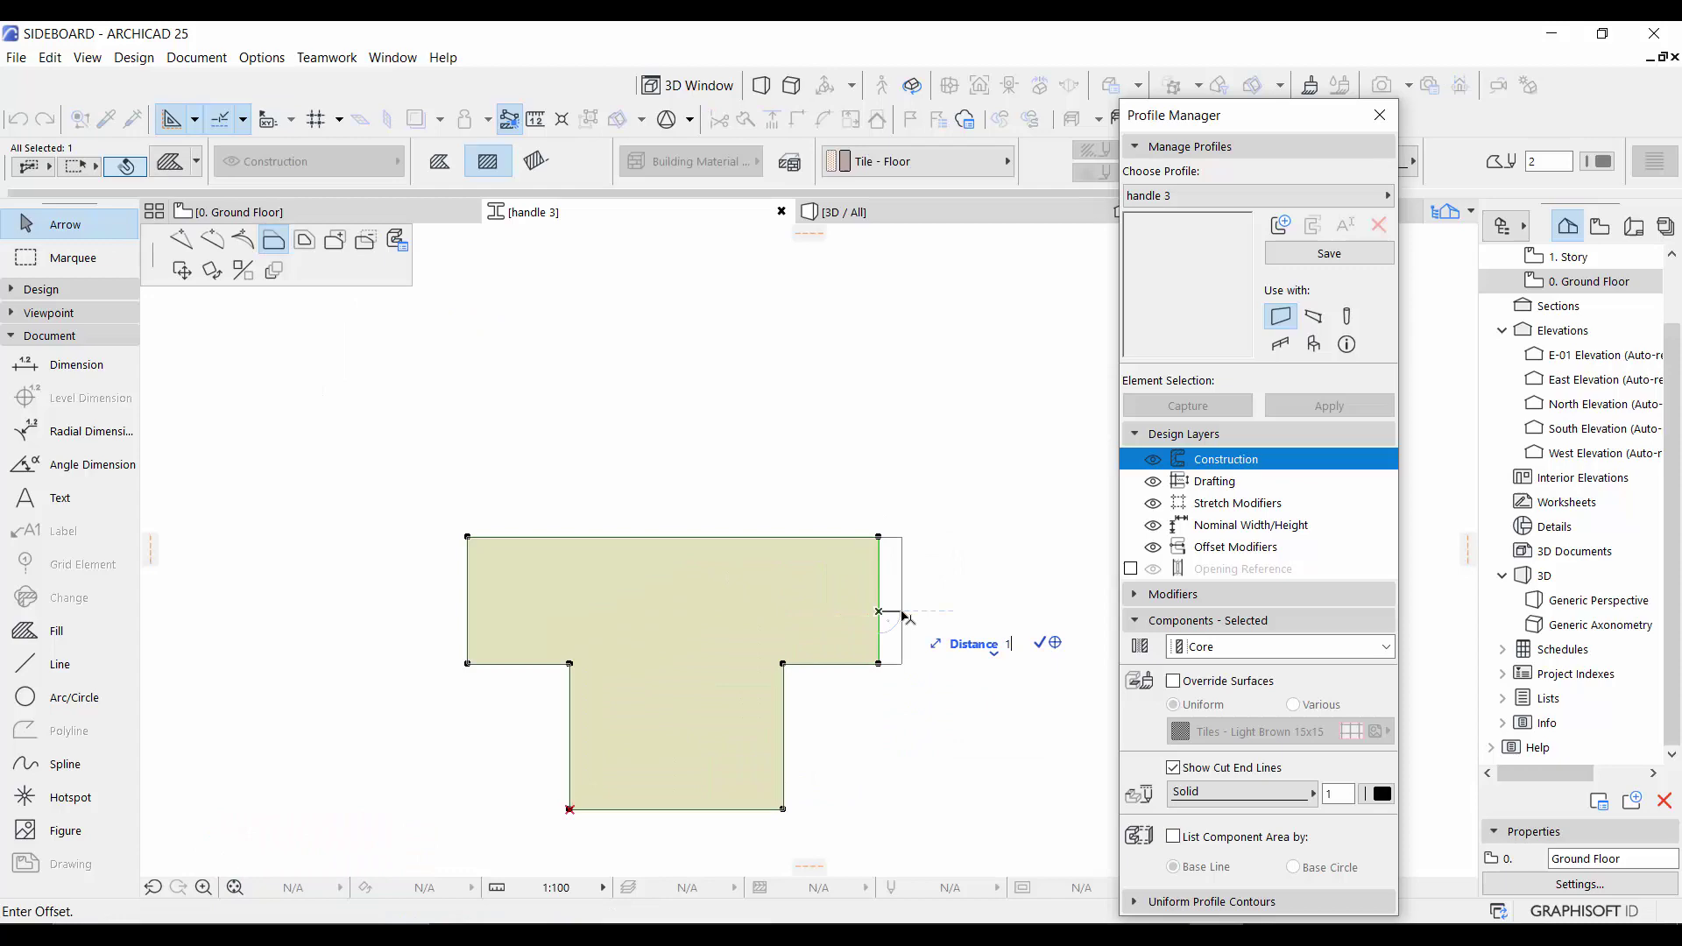
left_click(903, 613)
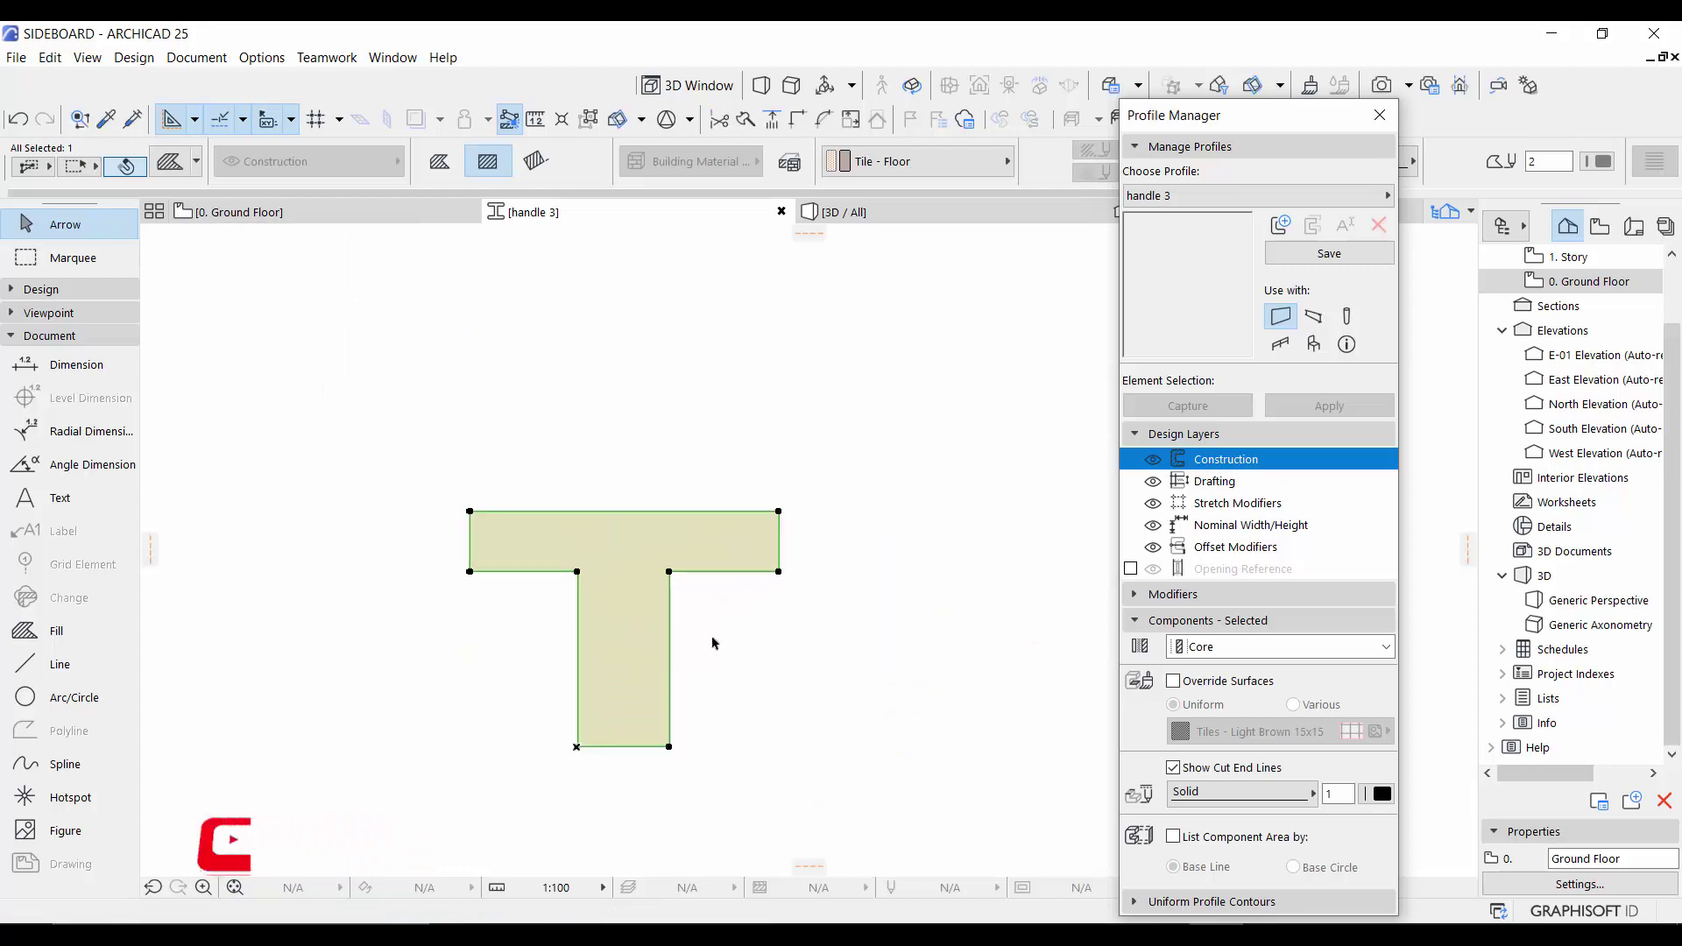
- Override the handle 3 profile's surfaces uniformly with Metal - Gold, save the profile and close the Profile Manager
scroll(713, 642, "up", 1)
scroll(713, 421, "up", 1)
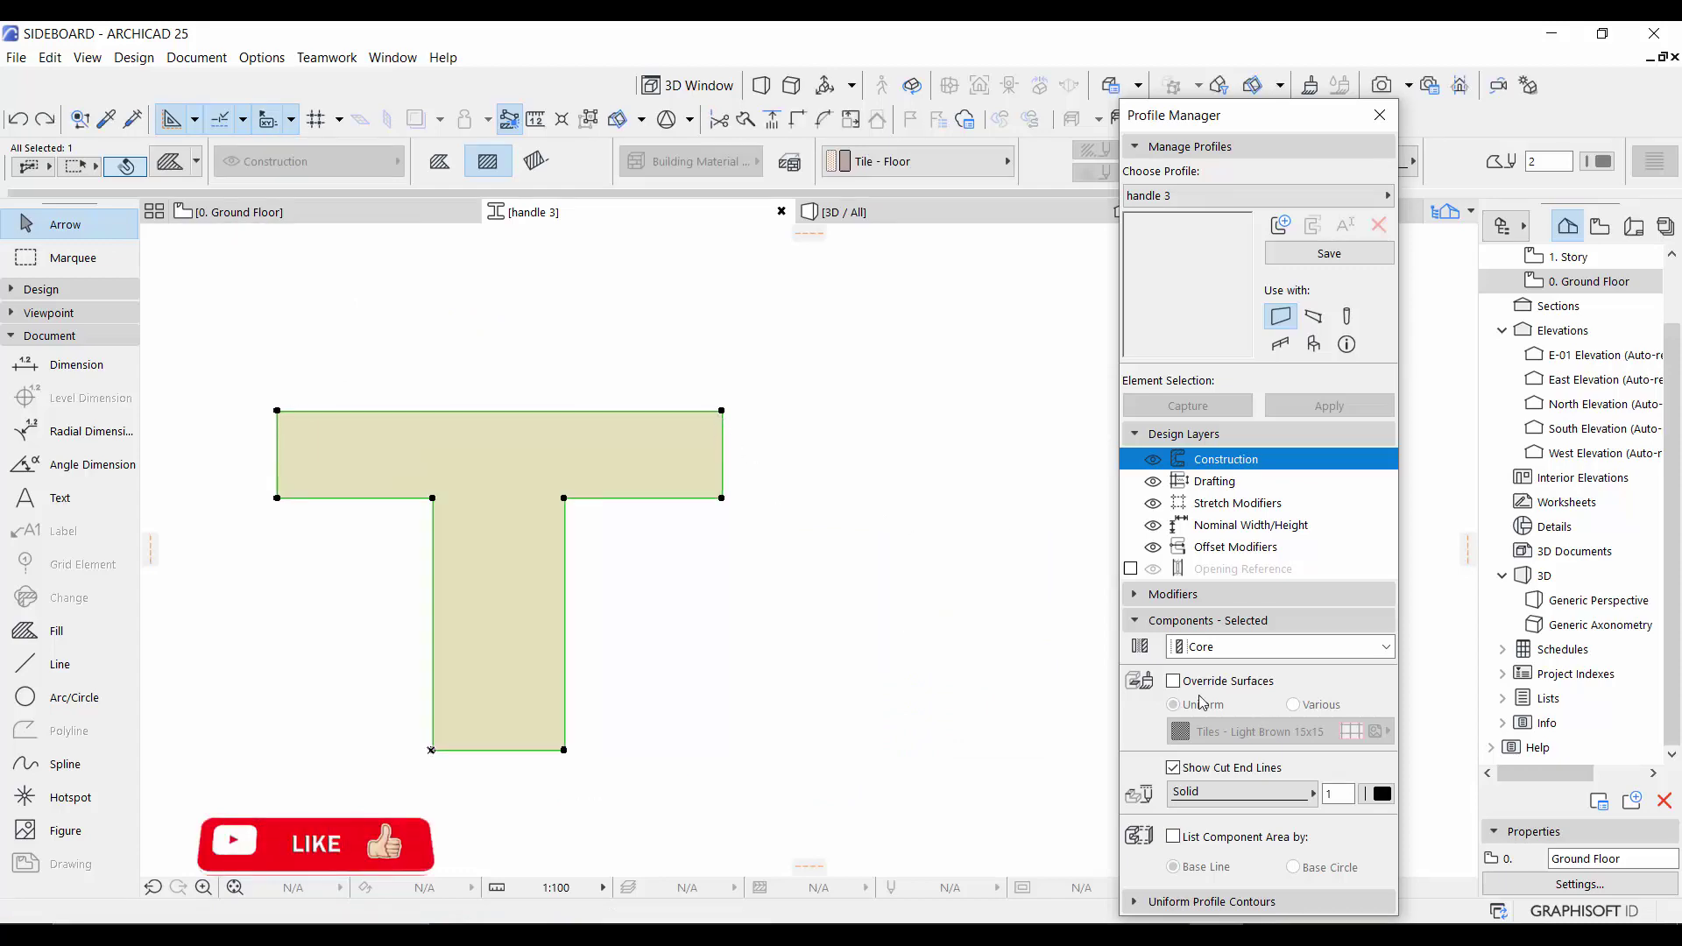
left_click(1174, 681)
left_click(1217, 732)
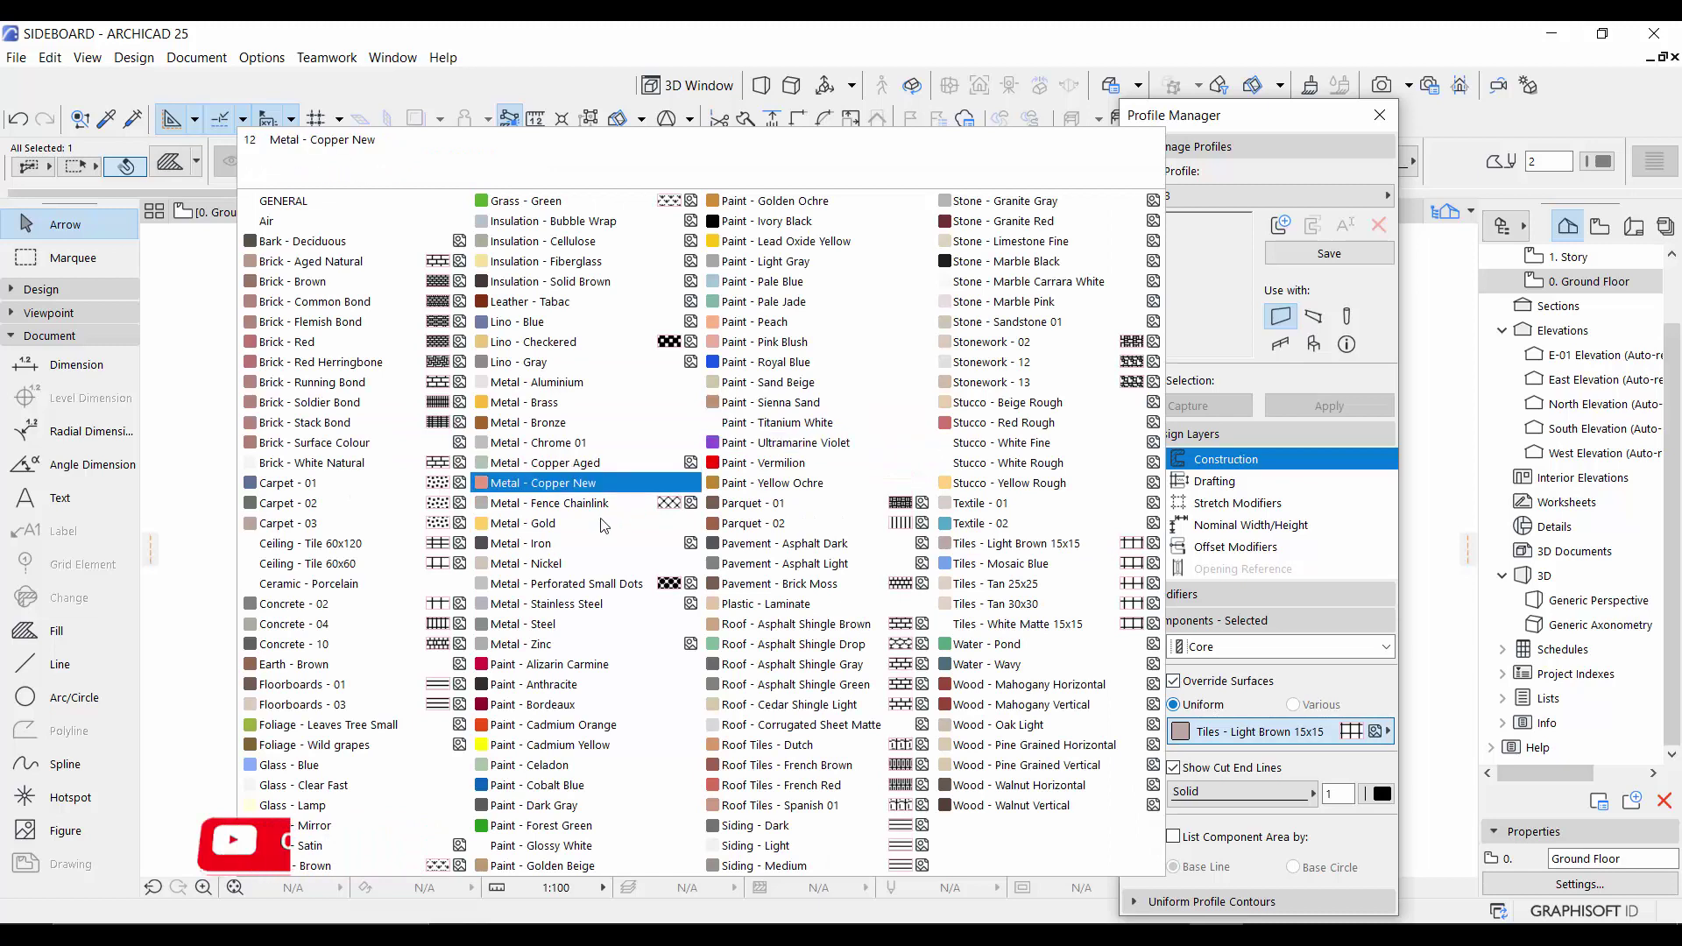
left_click(565, 529)
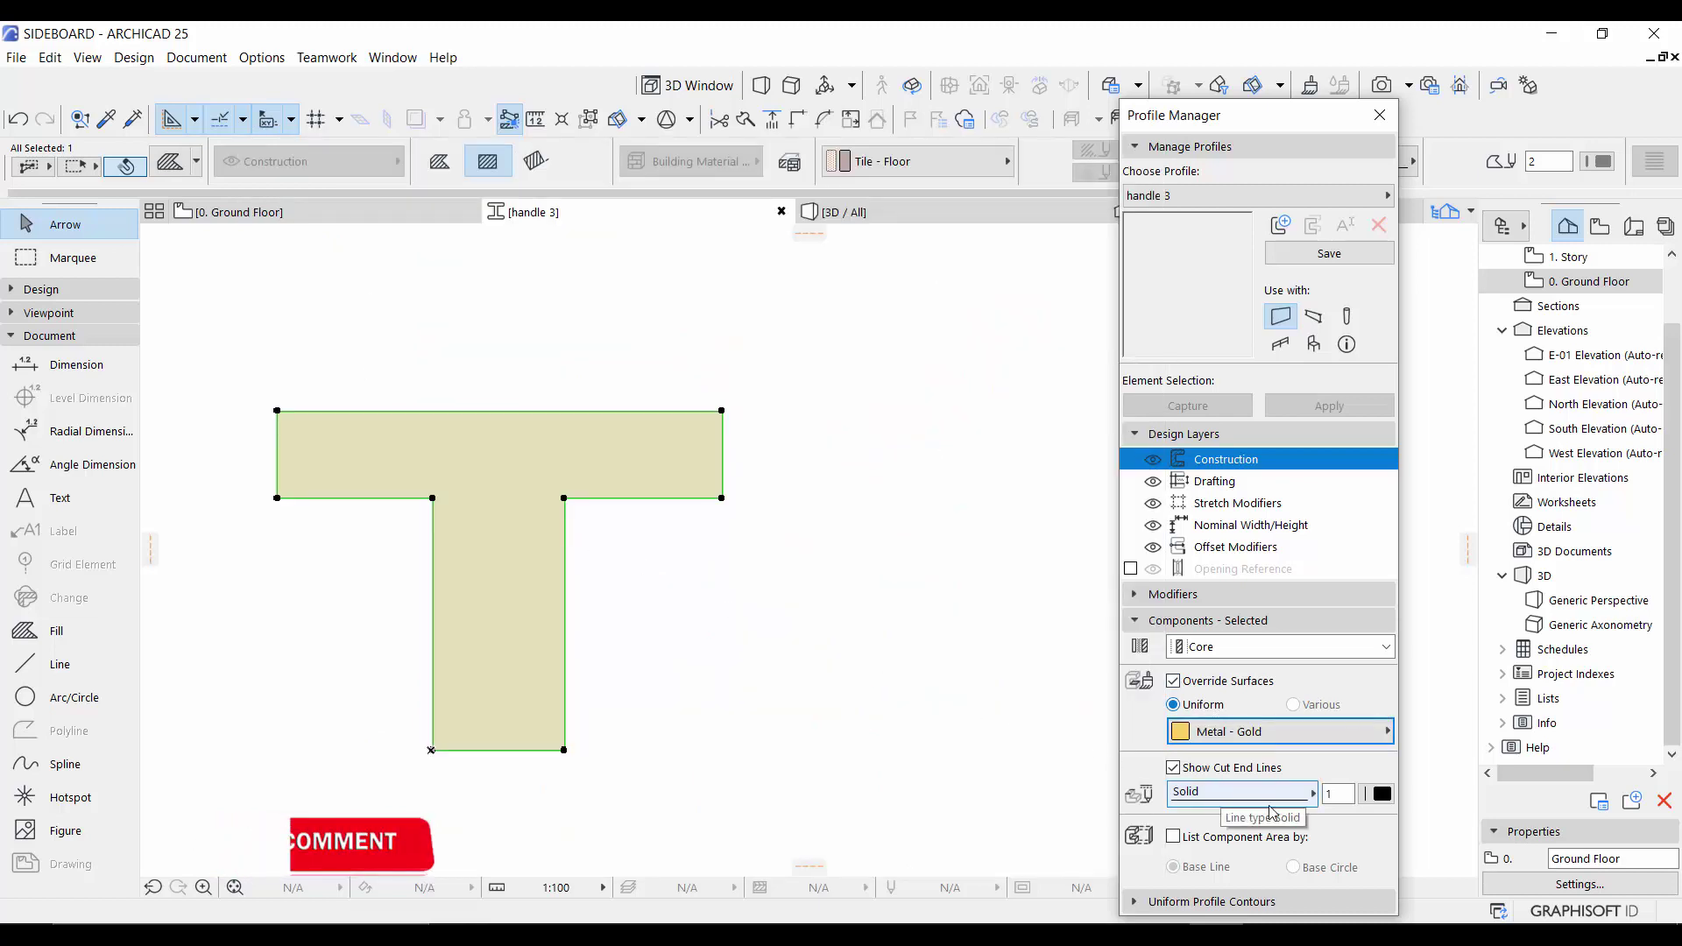
left_click(1319, 256)
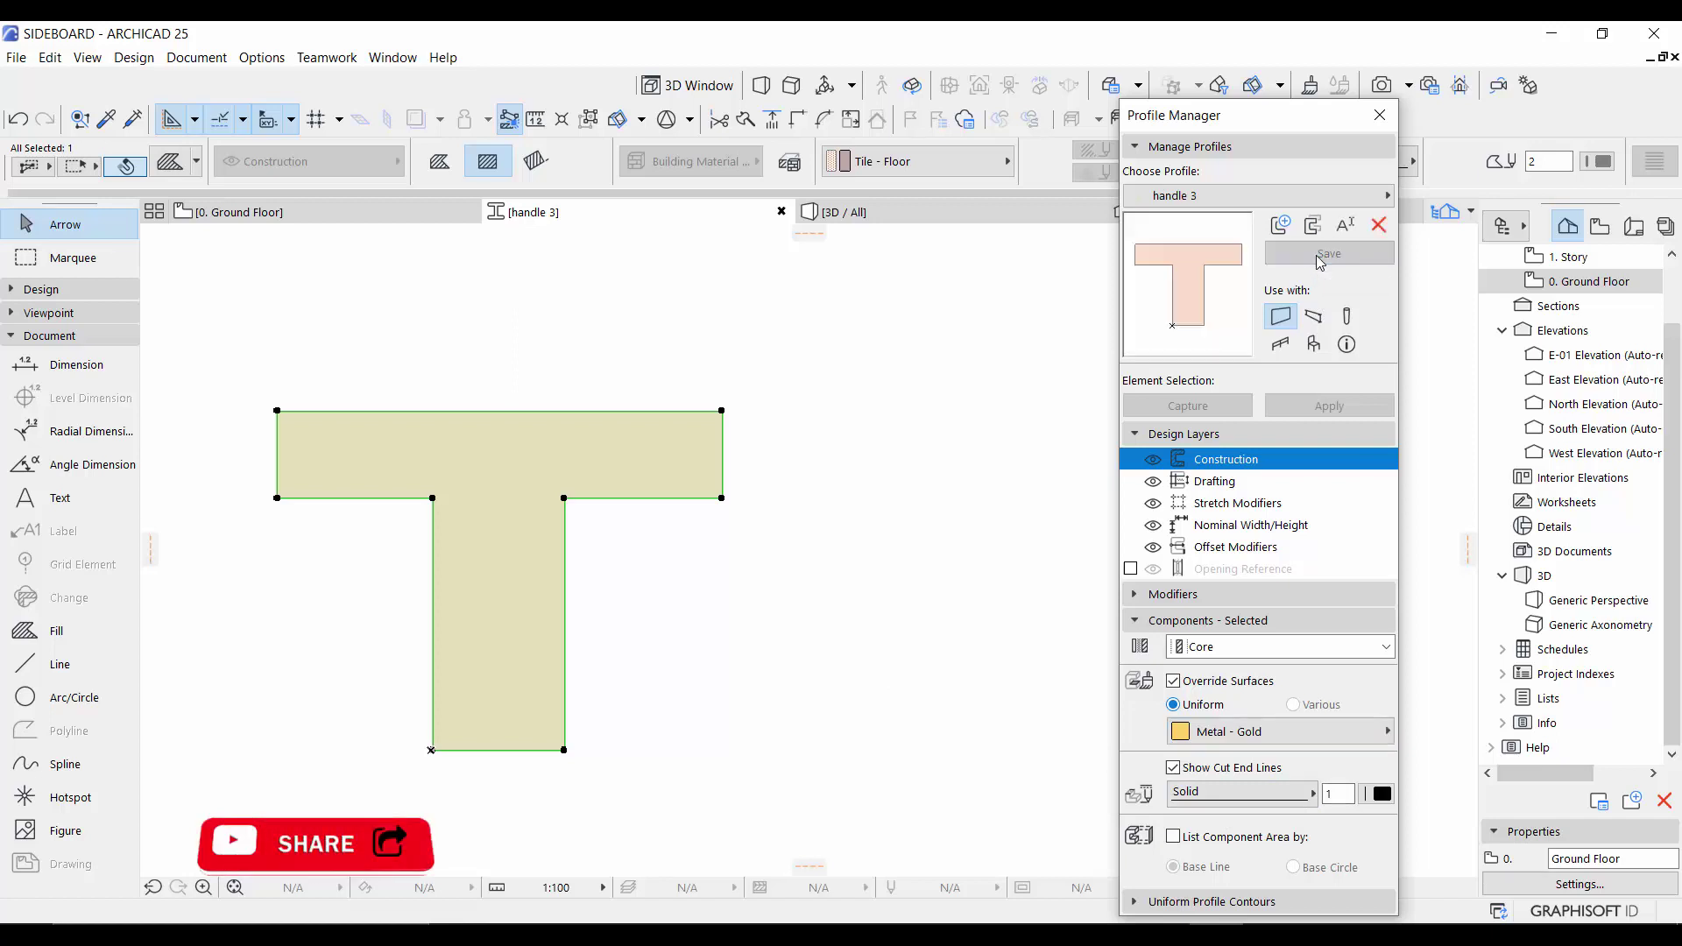
left_click(1380, 117)
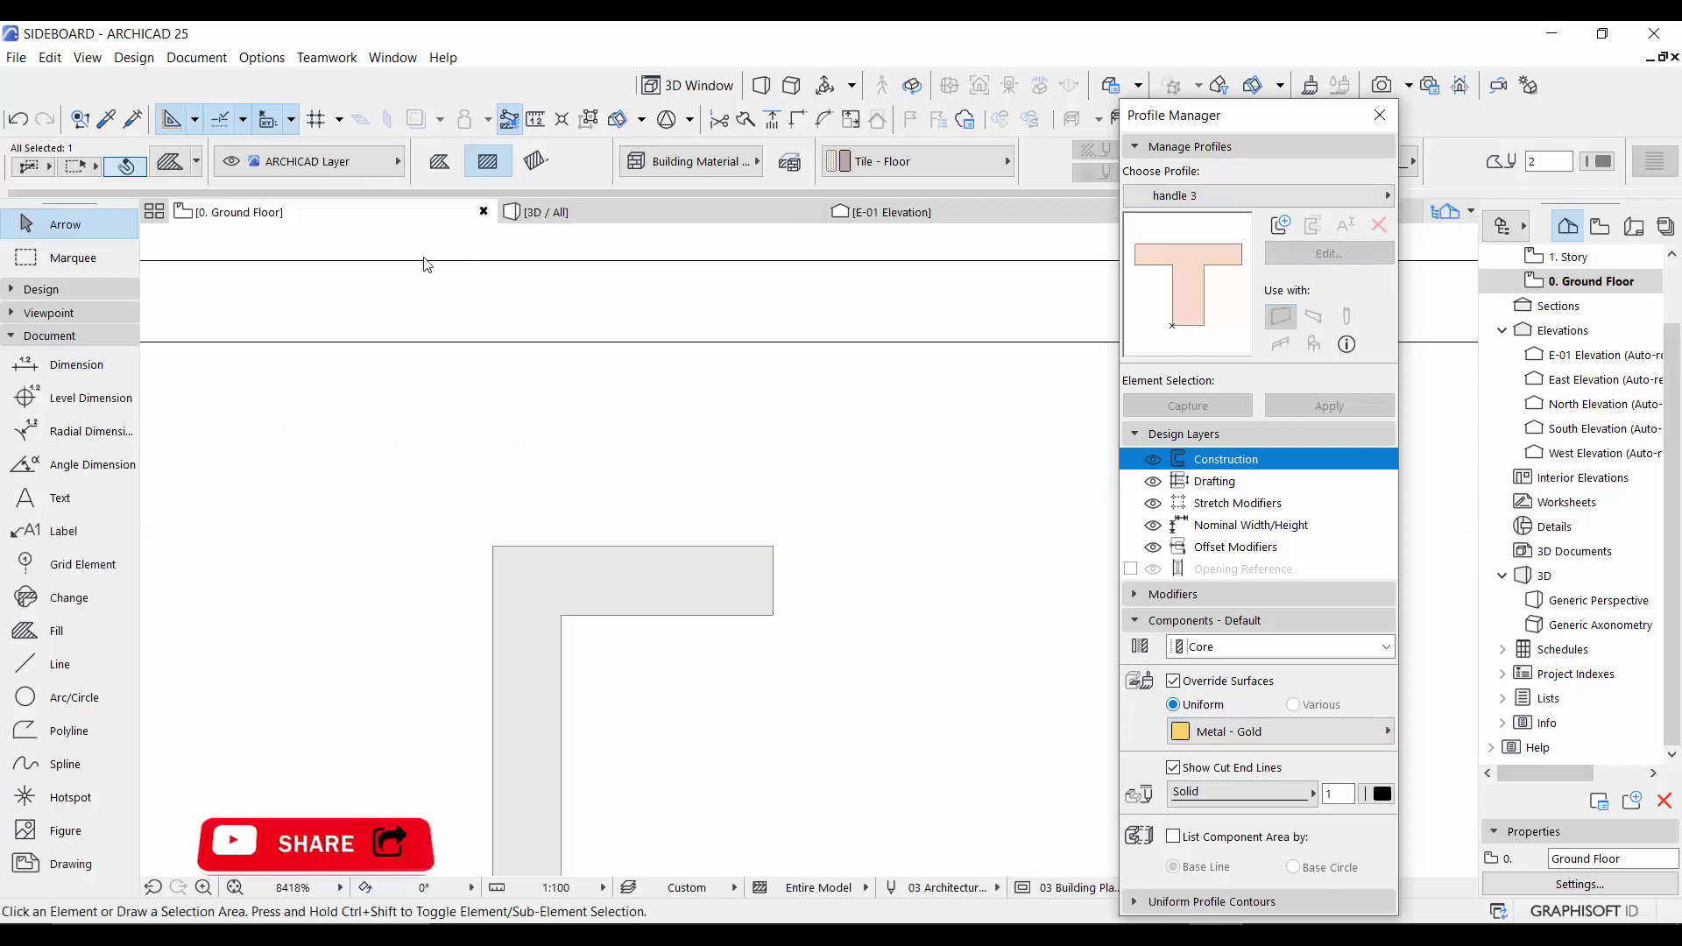
- Draw a C-shaped wall with the HANDLE profile along the centreline of the C-shaped fill on the ground floor
scroll(760, 560, "up", 1)
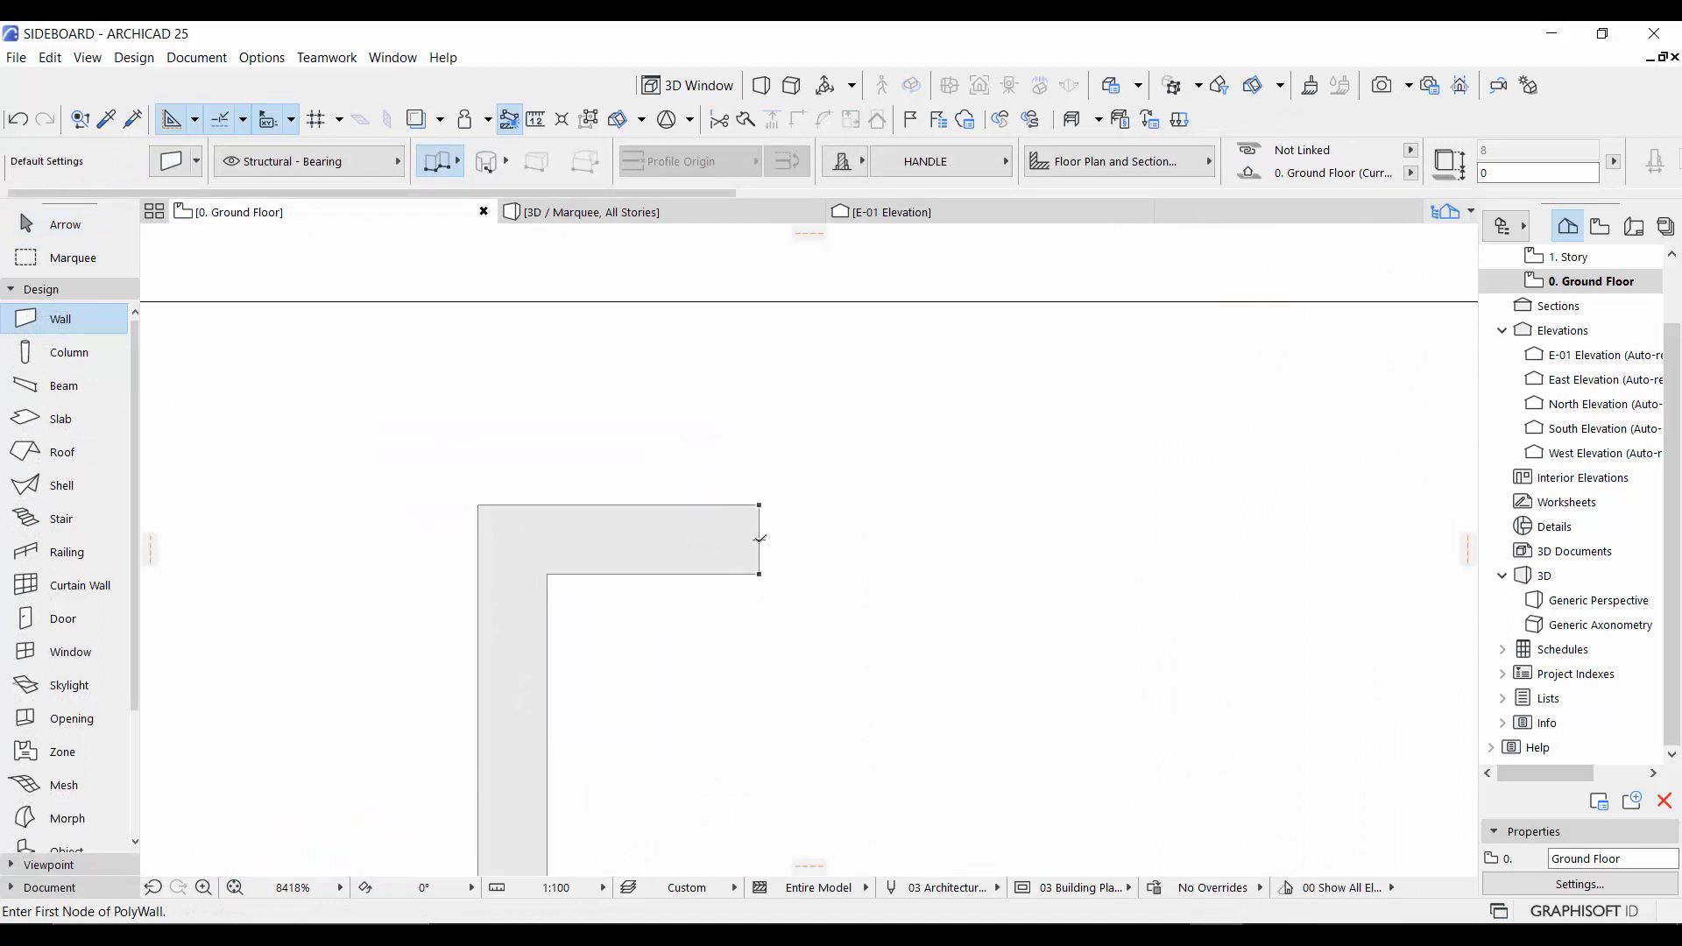
left_click(759, 539)
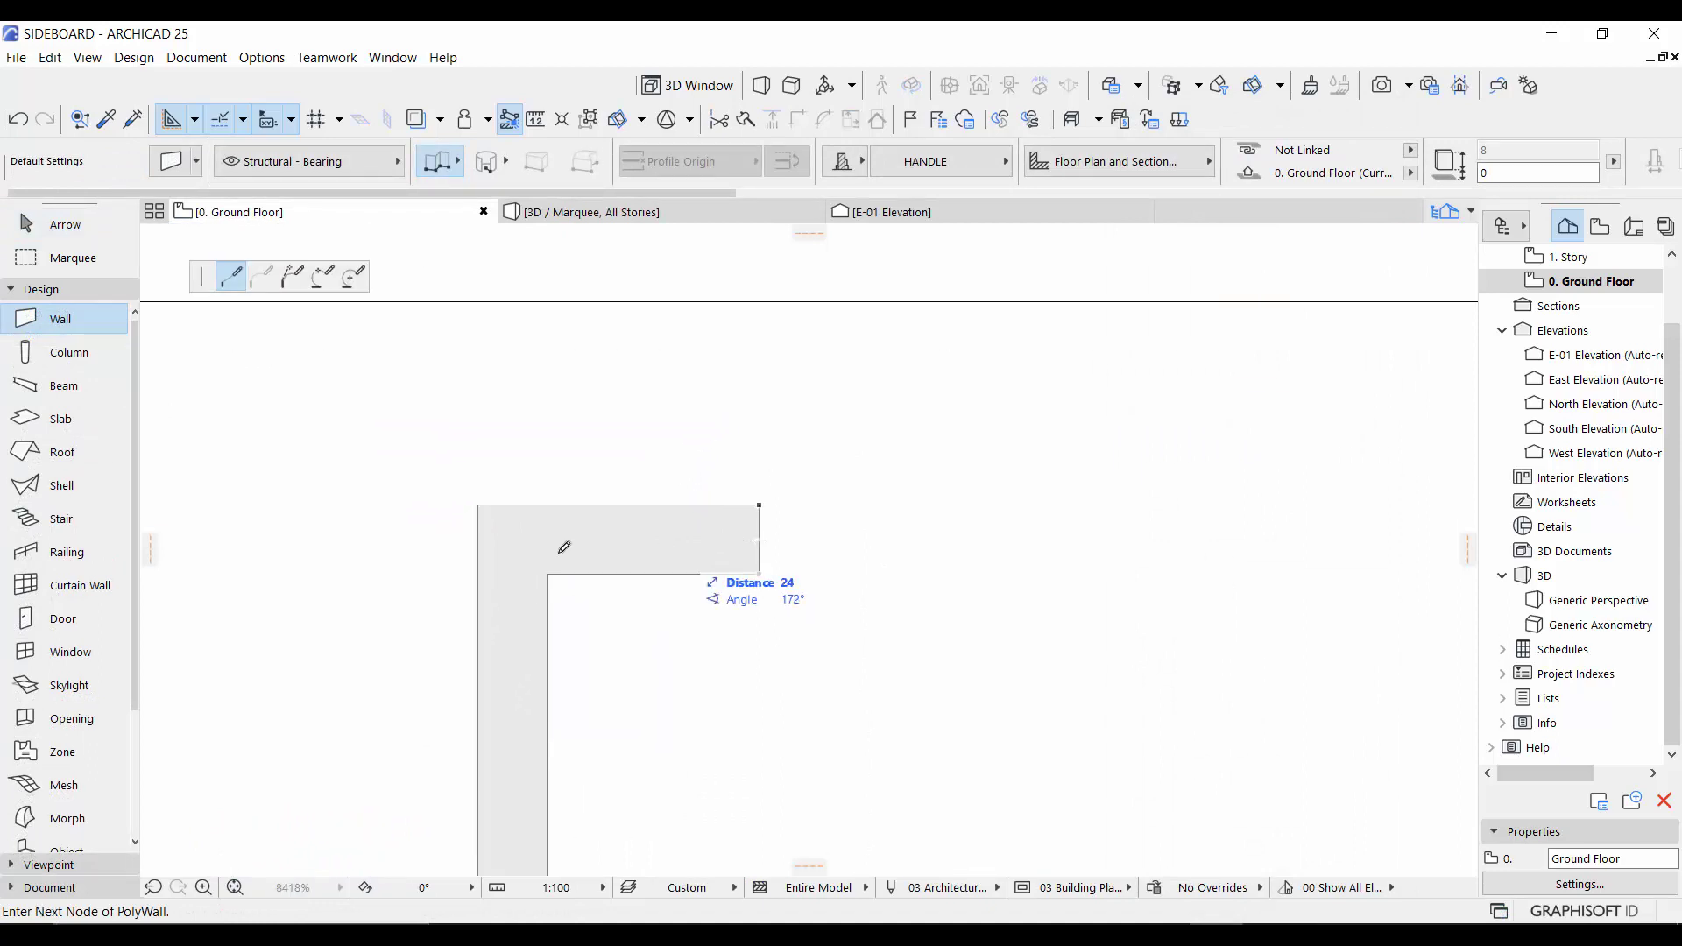
left_click(514, 538)
scroll(524, 530, "down", 4, "shift")
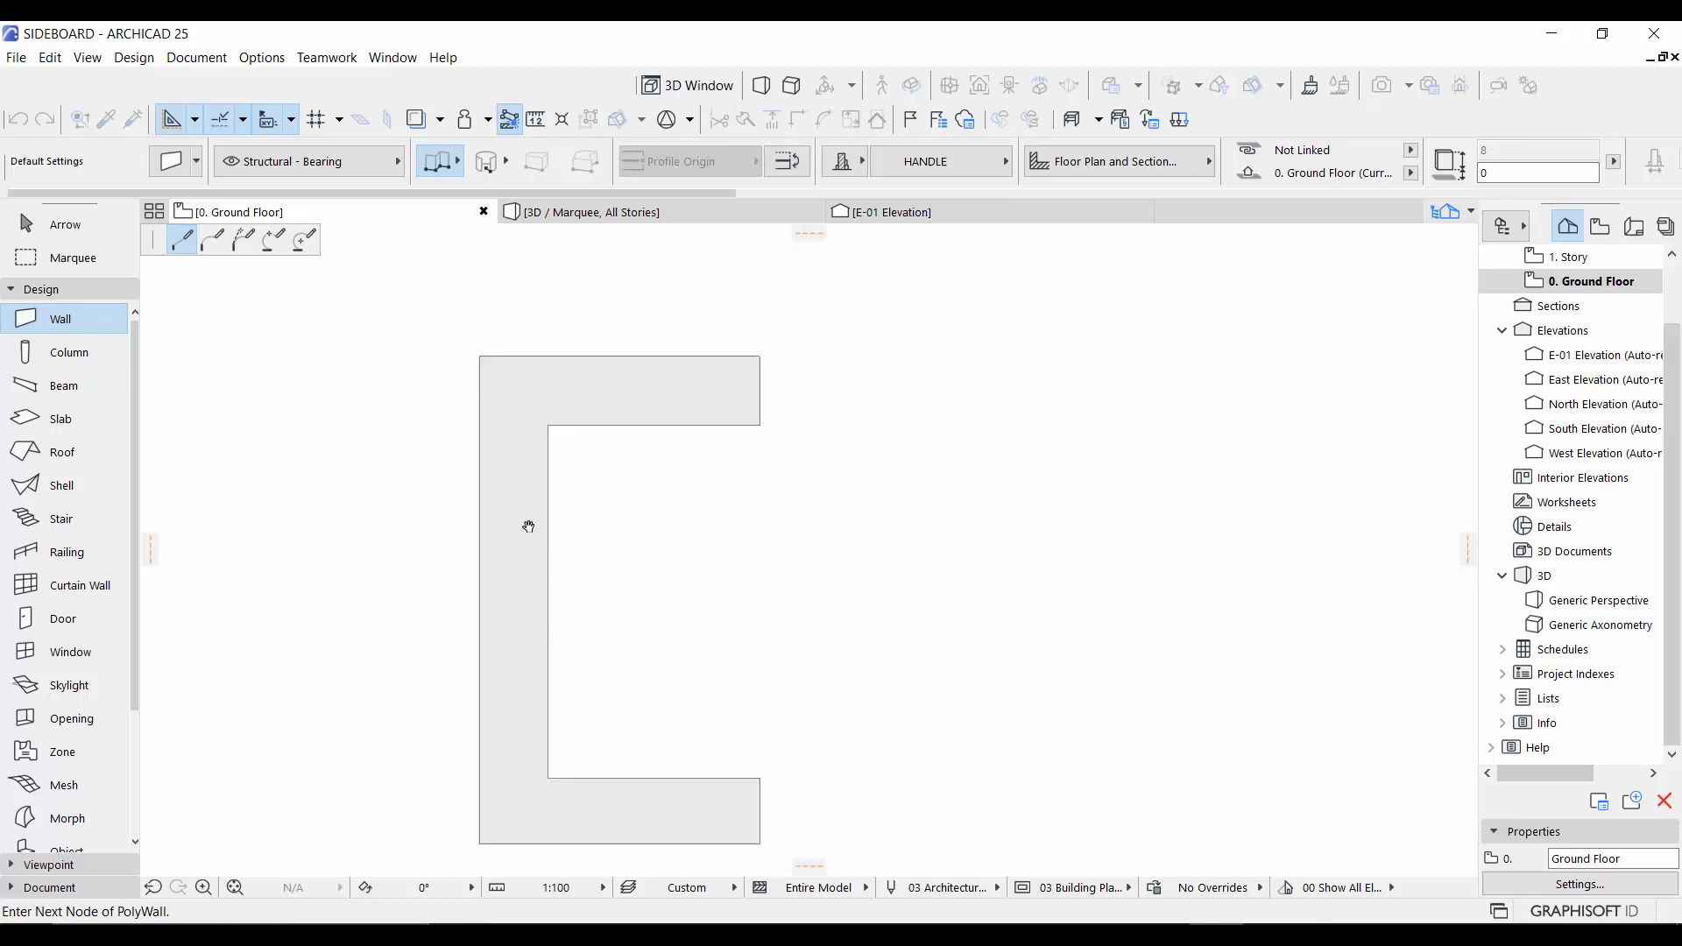
left_click(504, 758)
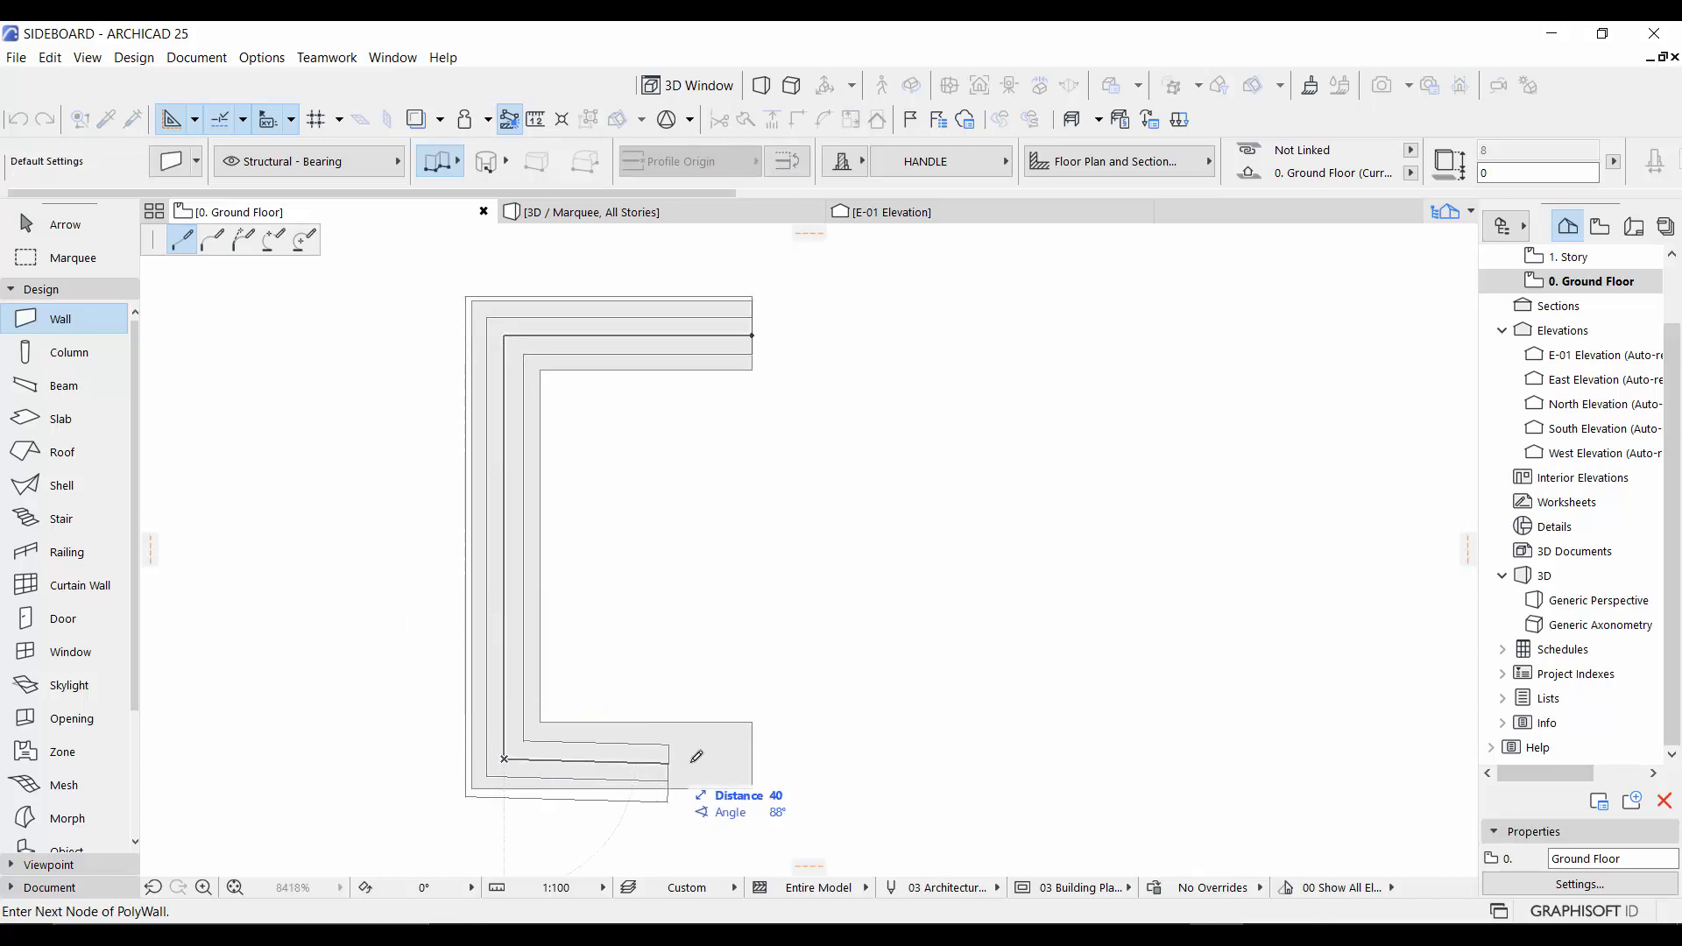
left_click(752, 759)
right_click(752, 759)
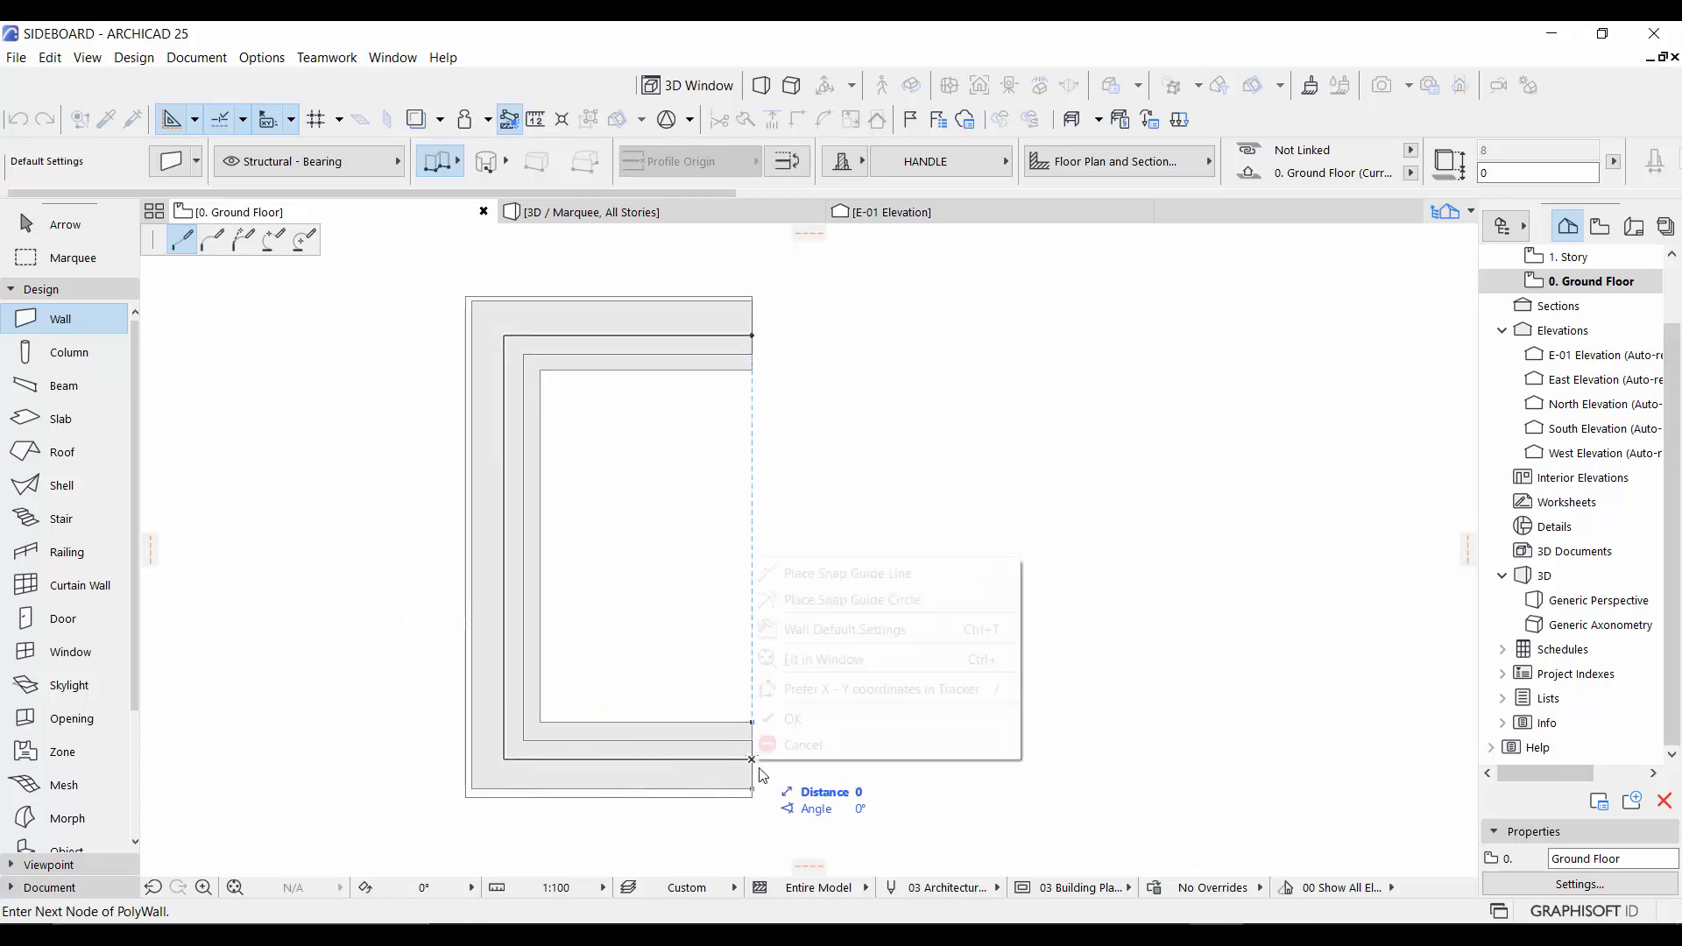
left_click(795, 714)
key("Escape")
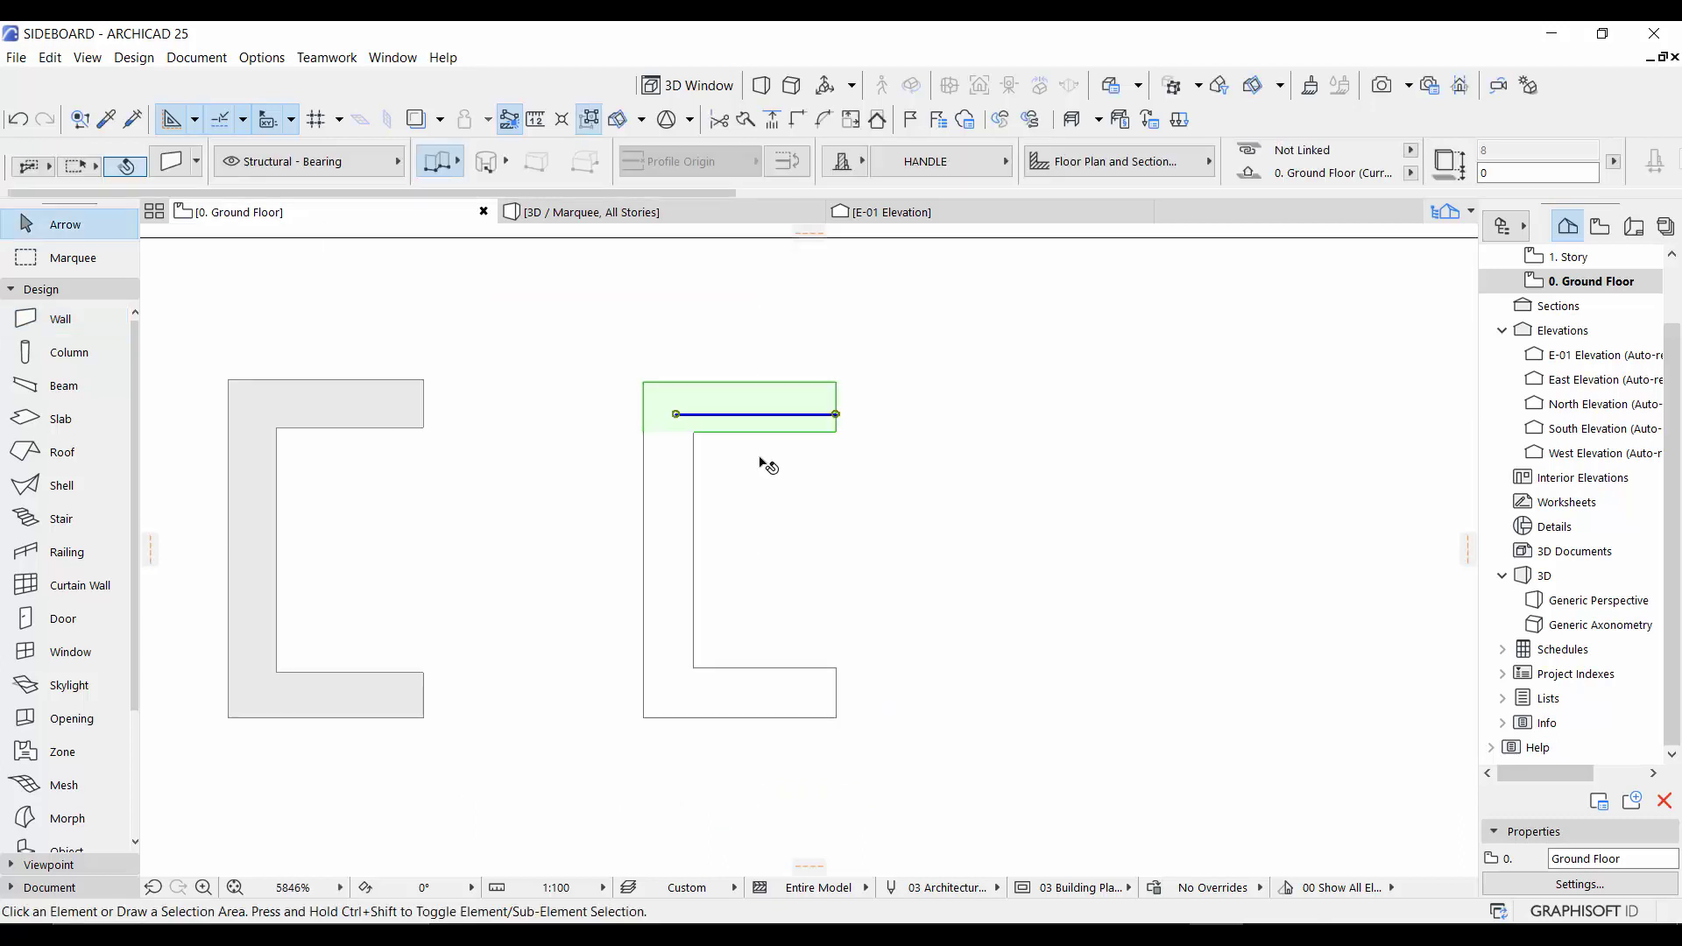
- Draw a rectangular slab about 59 mm wide across the area enclosed by the unfilled C-shaped wall outline
scroll(706, 578, "down", 4)
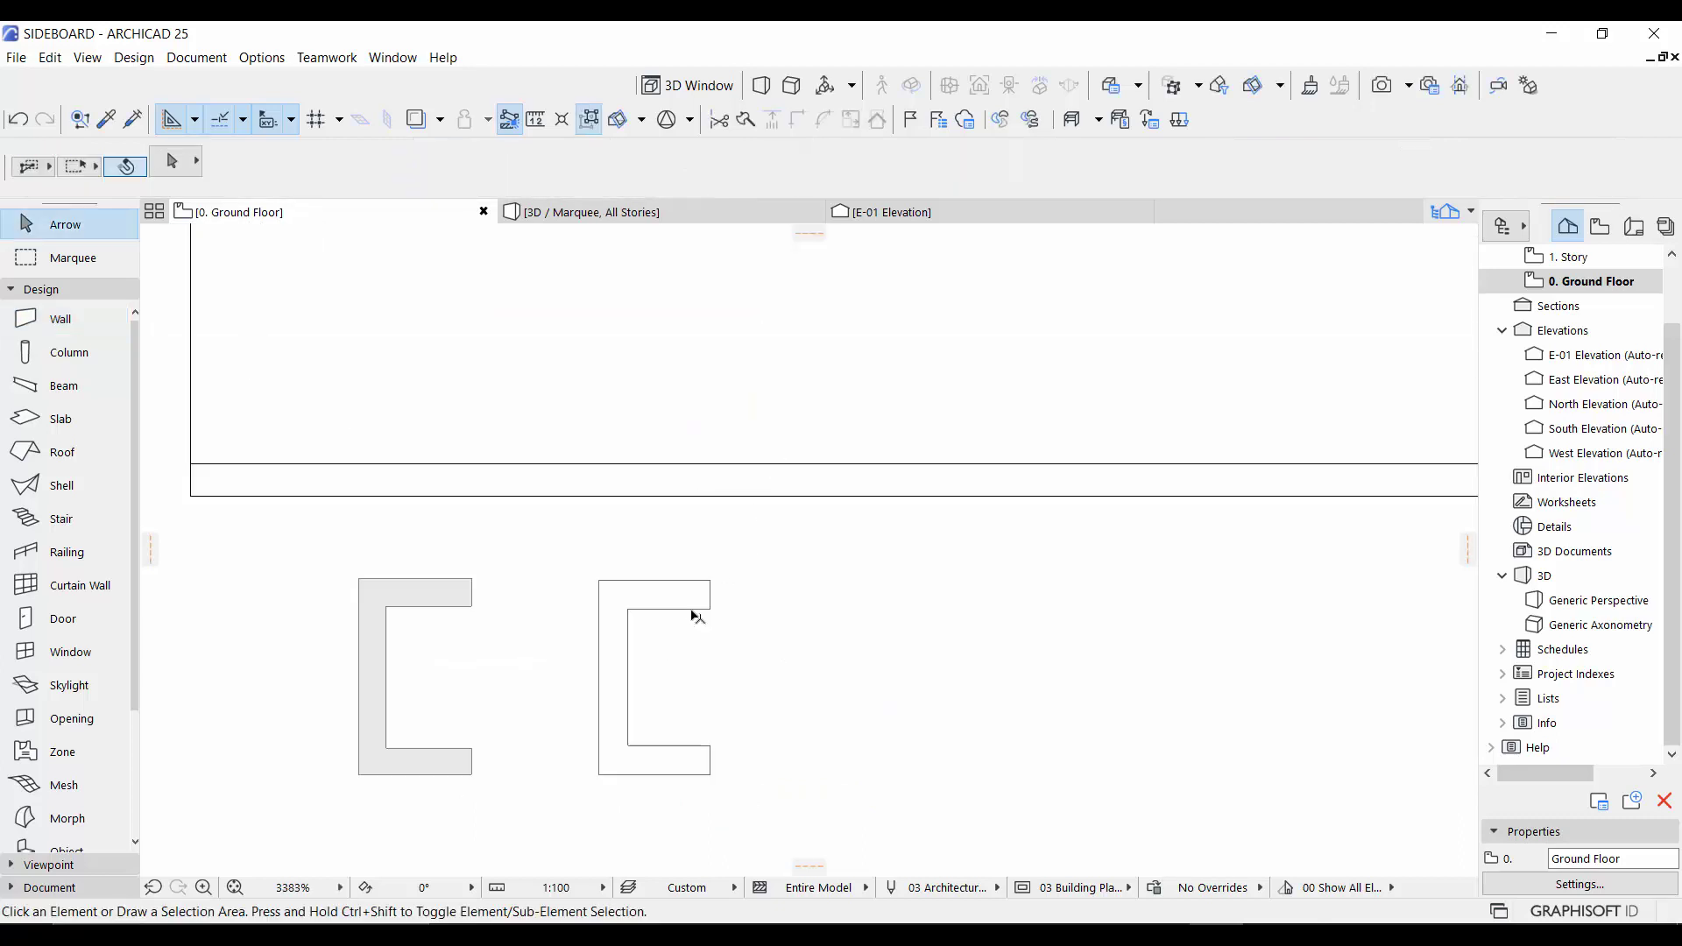
scroll(635, 769, "up", 3)
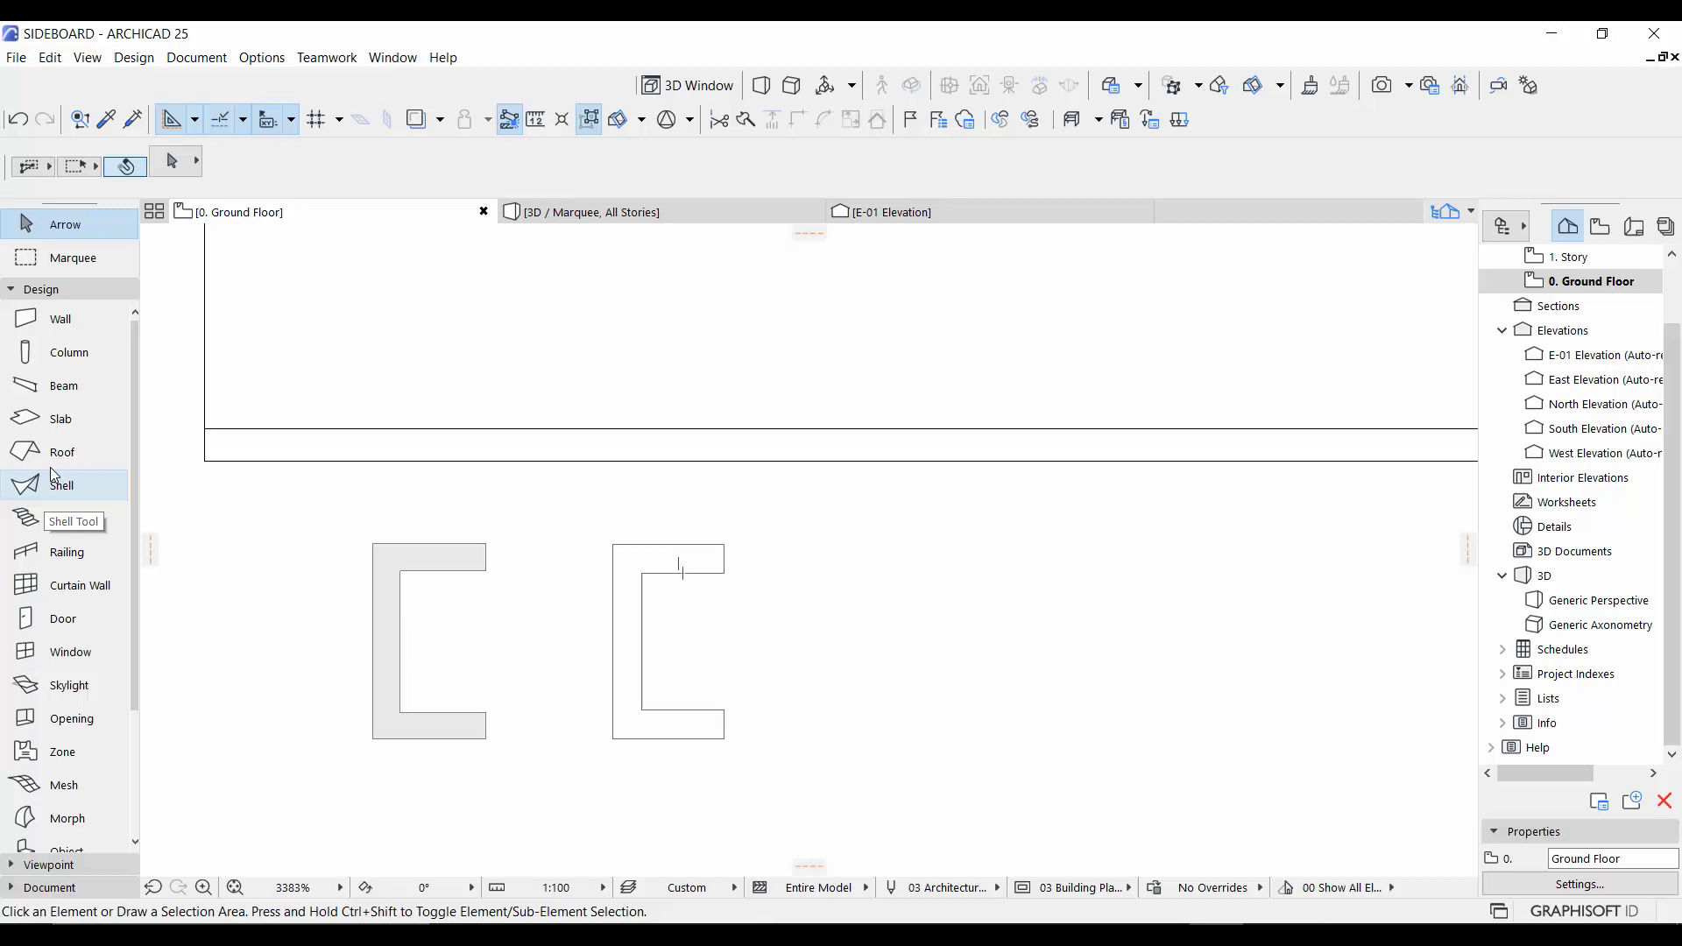
left_click(53, 419)
scroll(585, 703, "up", 2)
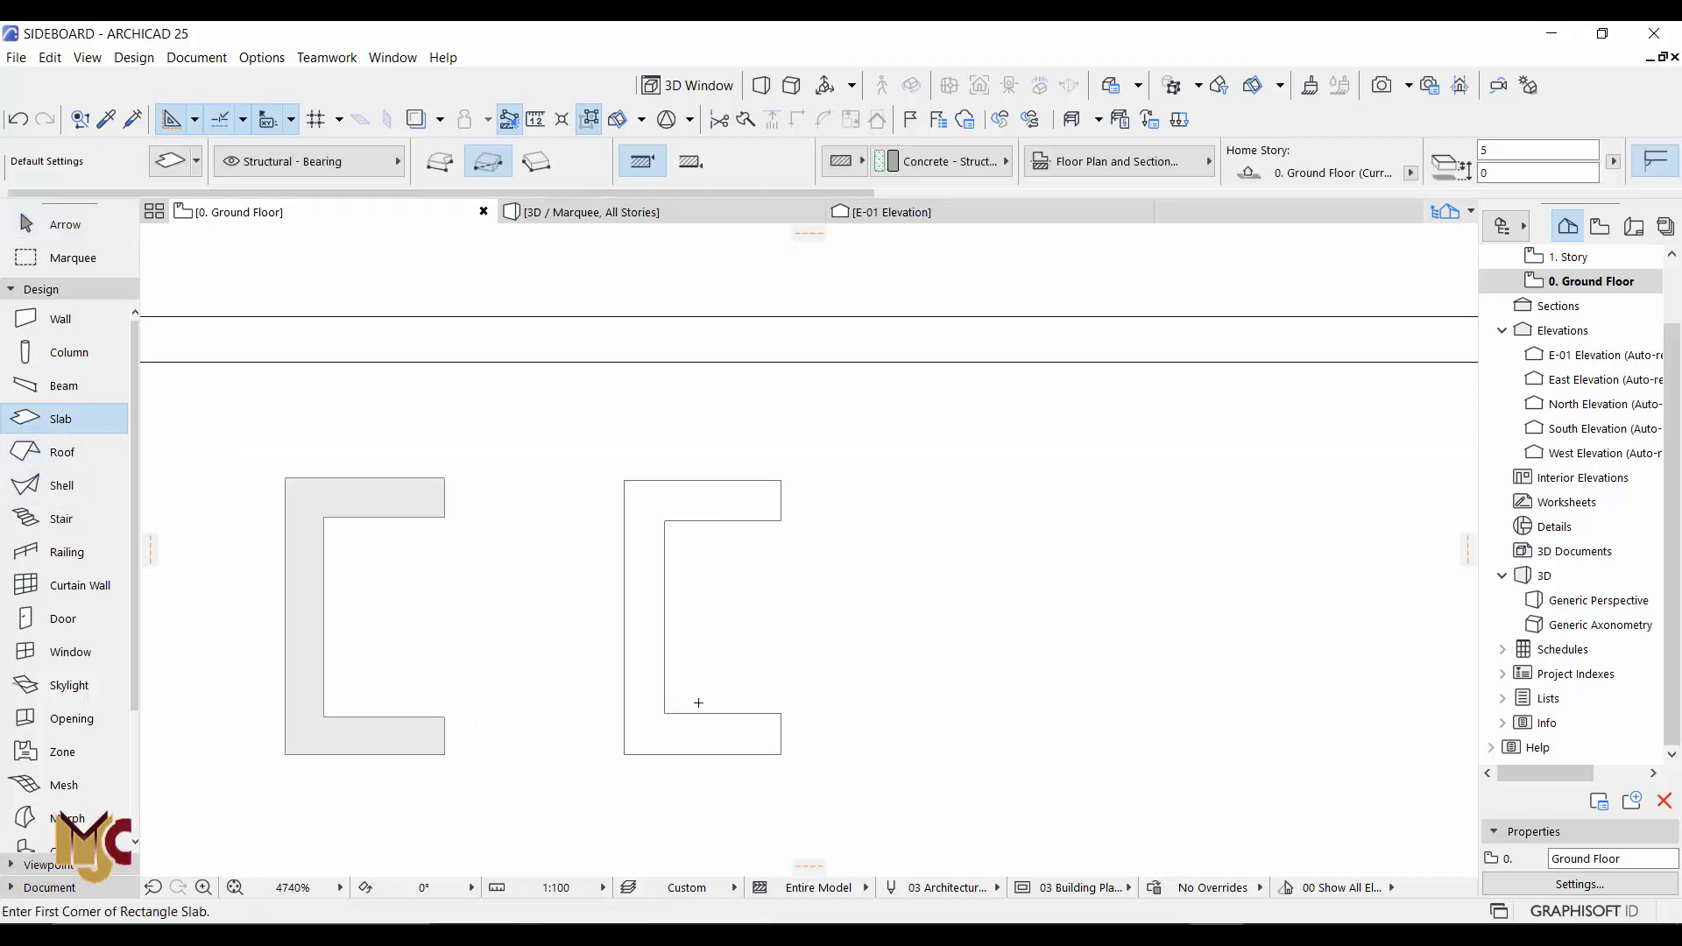
left_click(785, 712)
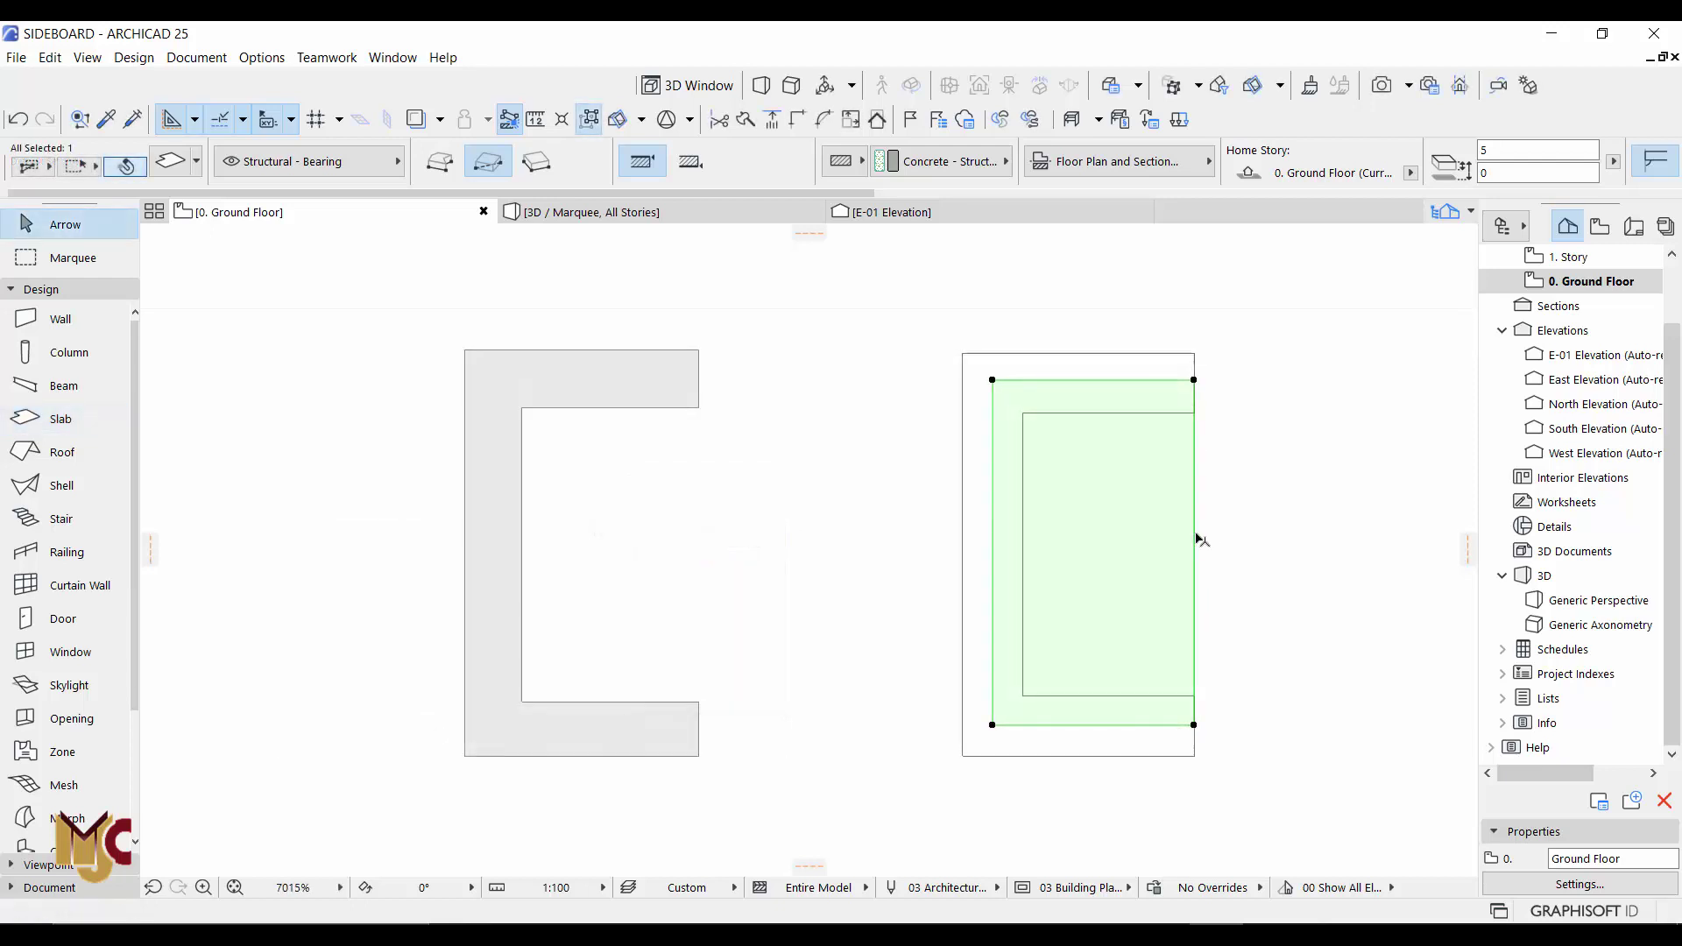
key("Delete")
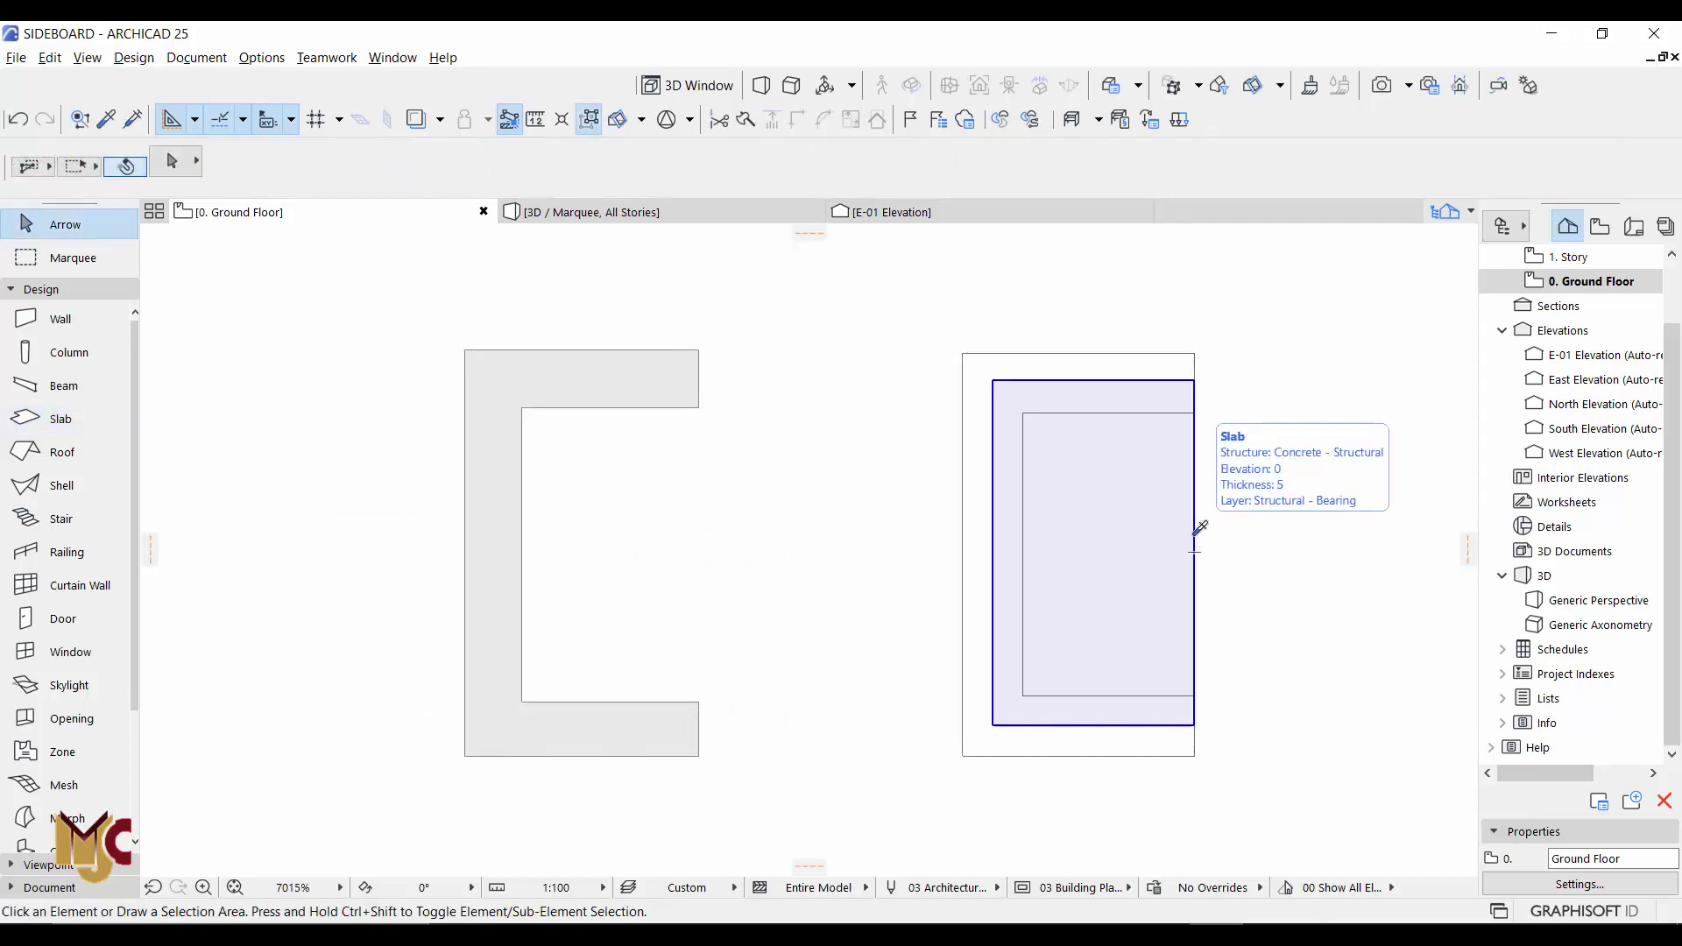
- Pick up the slab's settings and draw a smaller slab about 23 by 38 mm at its open edge
left_click(1194, 536, "alt")
left_click(1193, 496)
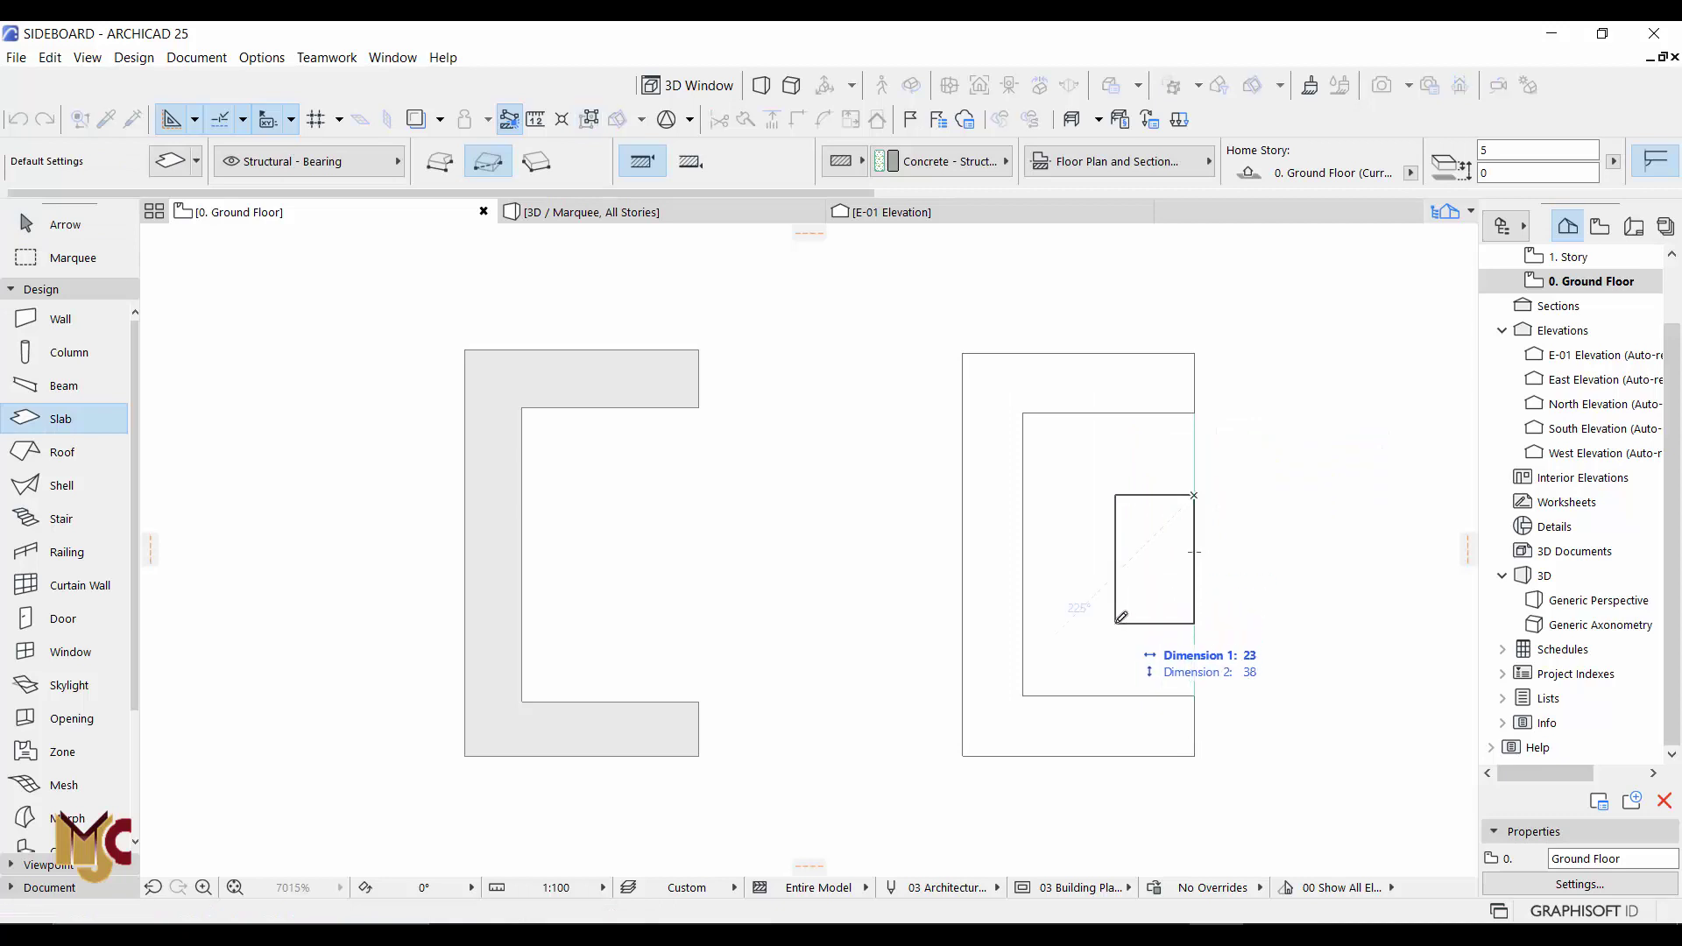
left_click(1115, 622)
key("Escape")
- Enclose the unfilled C-shaped handle in a marquee and show it in 3D, fitted to the window
left_click(71, 258)
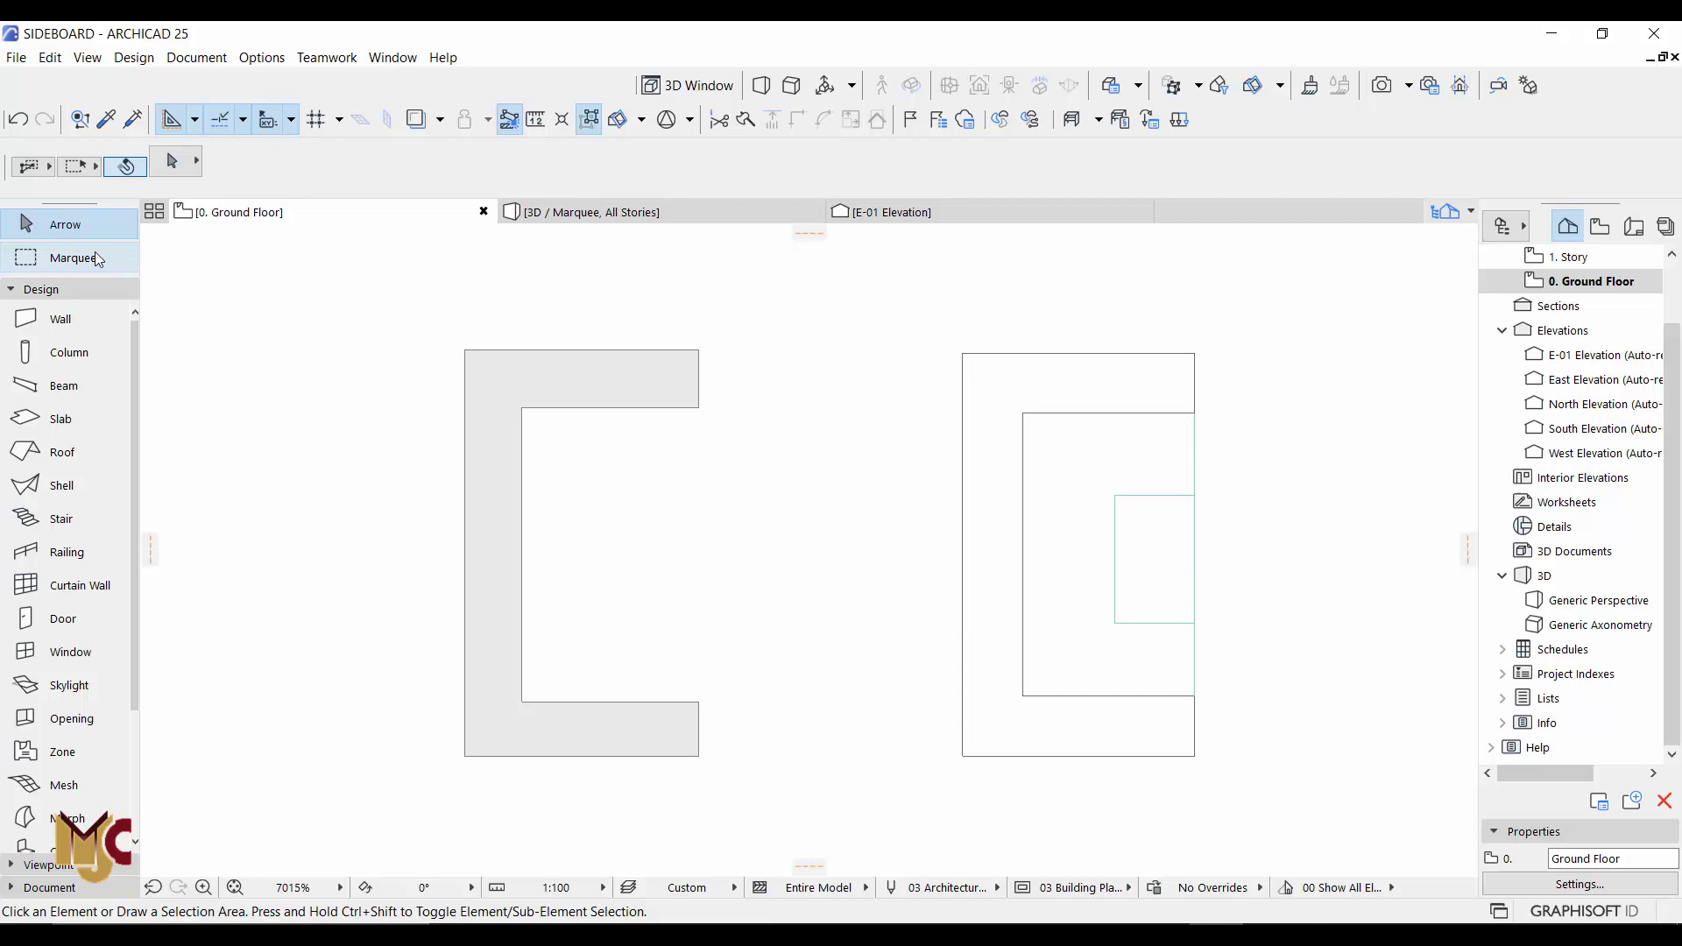
left_click(872, 800)
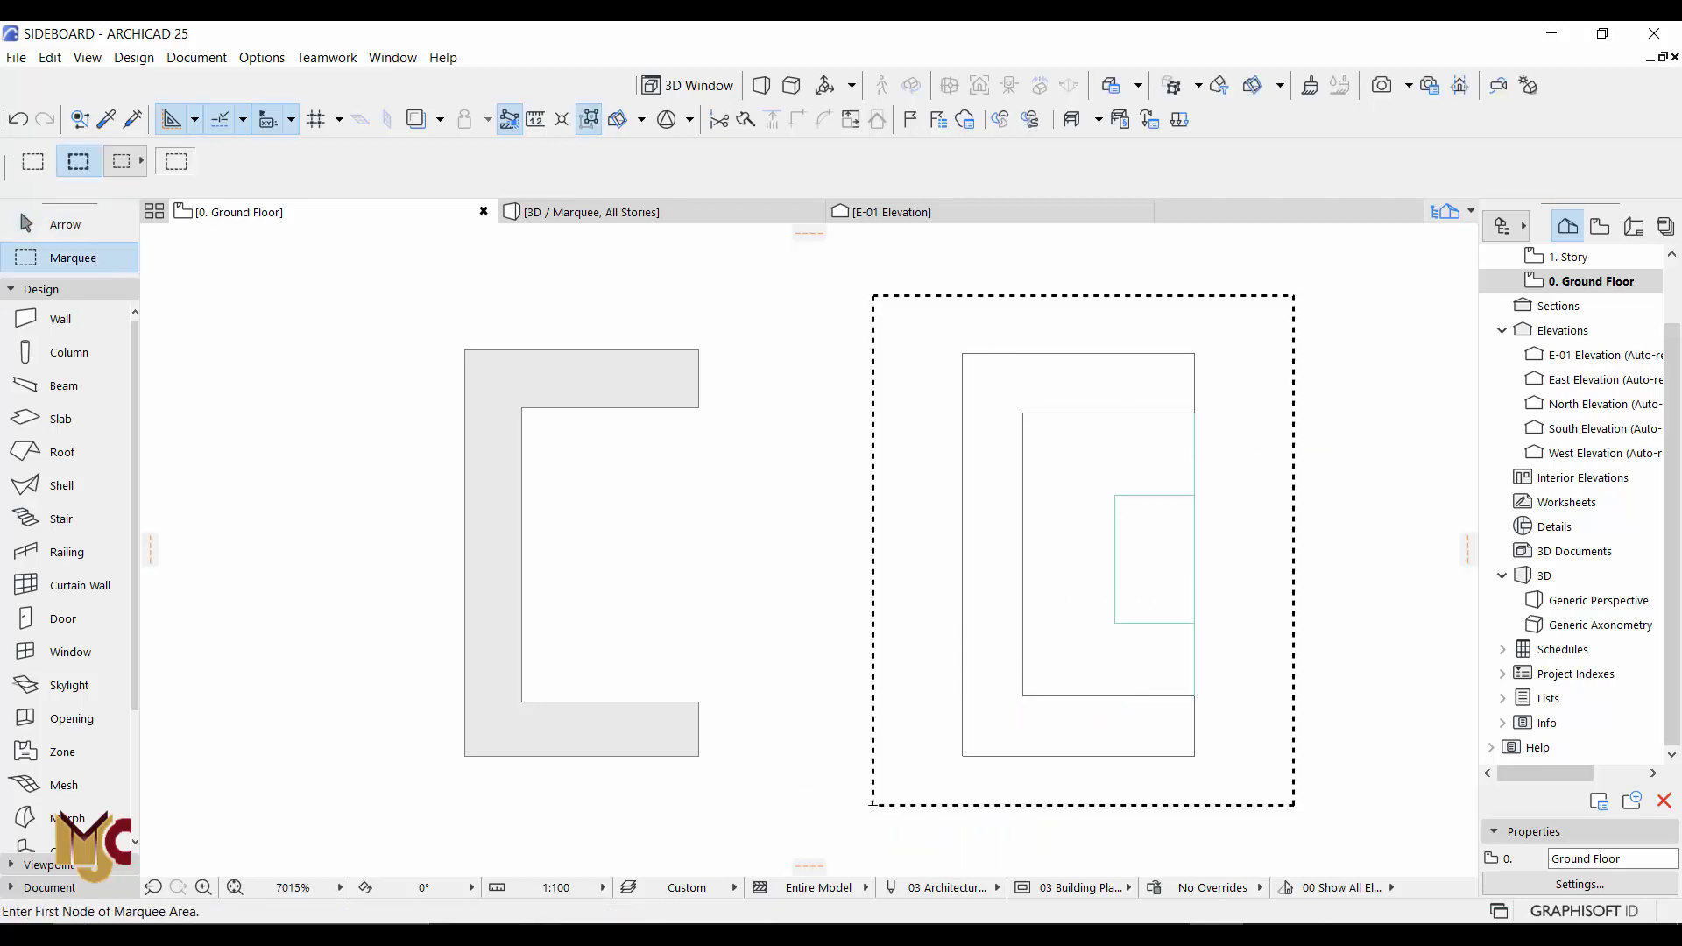
key("F5")
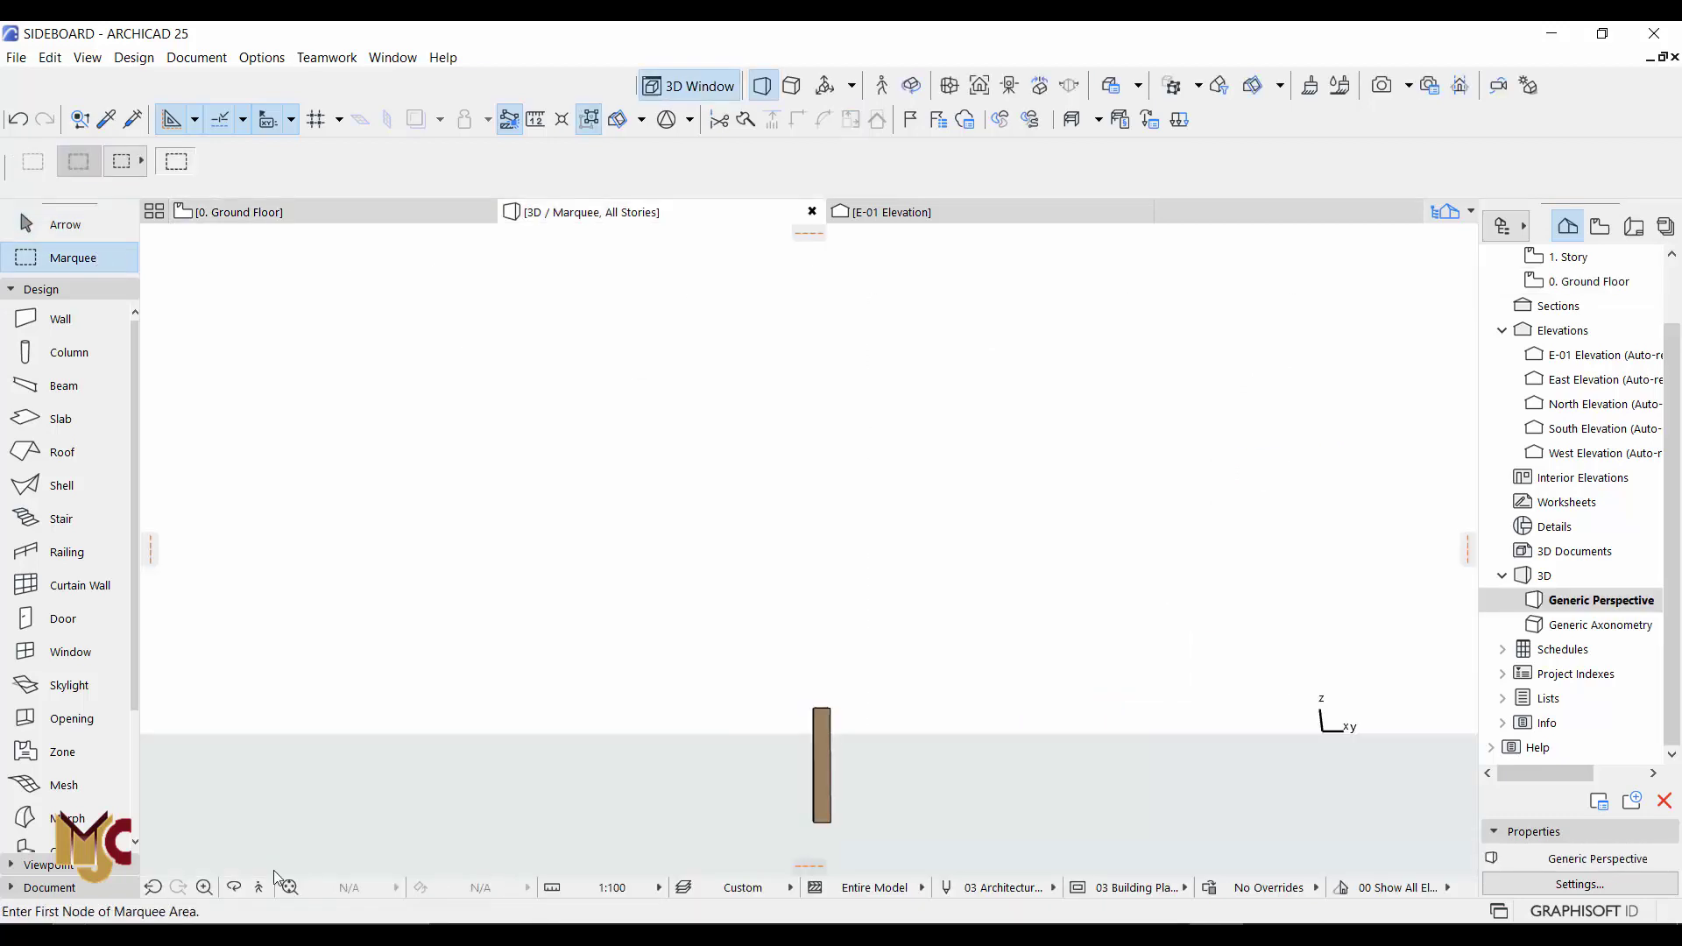
left_click(290, 888)
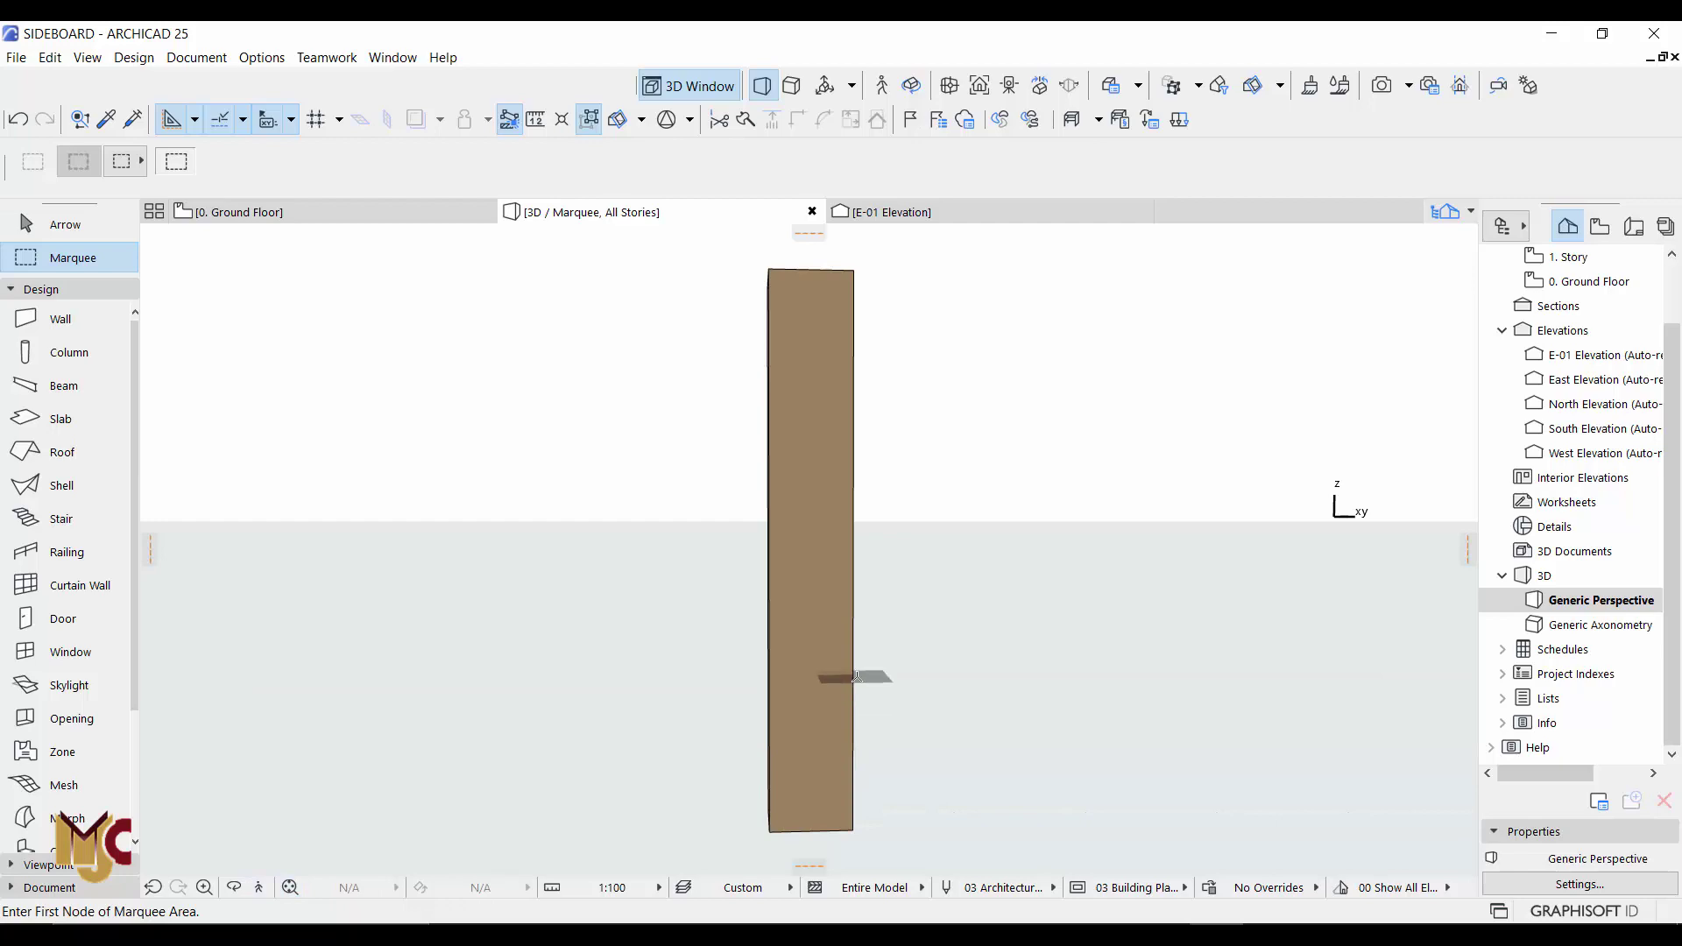
- Raise the small slab vertically by 10 mm in the 3D view
middle_click_drag(845, 548, 829, 675, "shift")
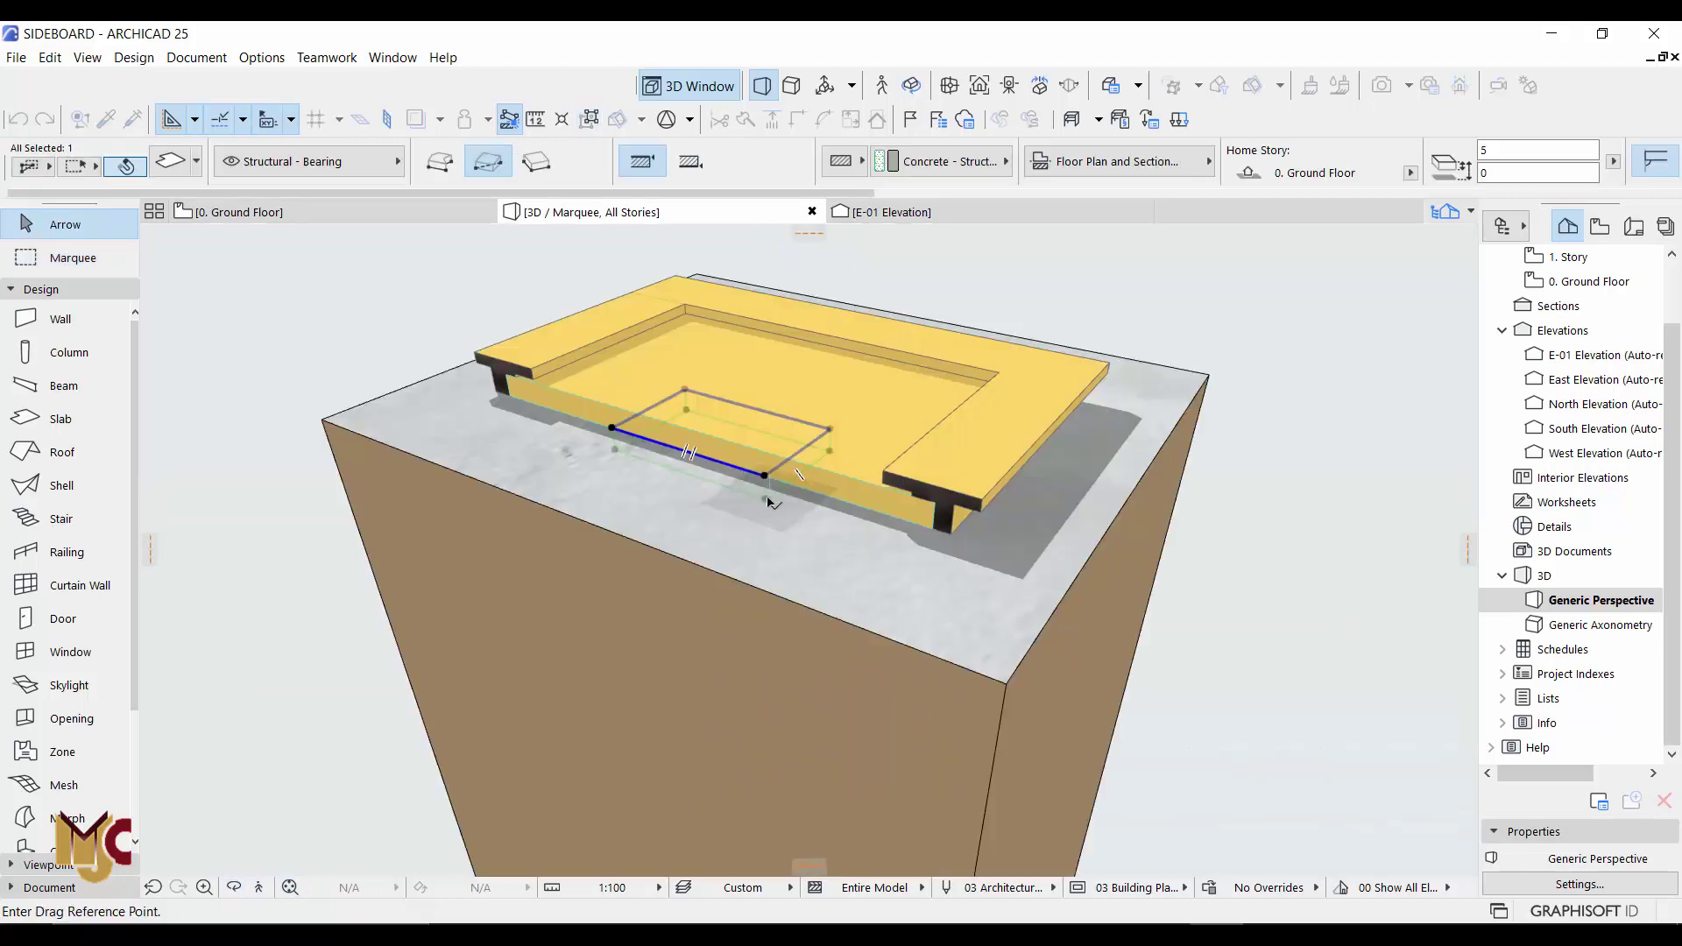
left_click(765, 500)
type("1")
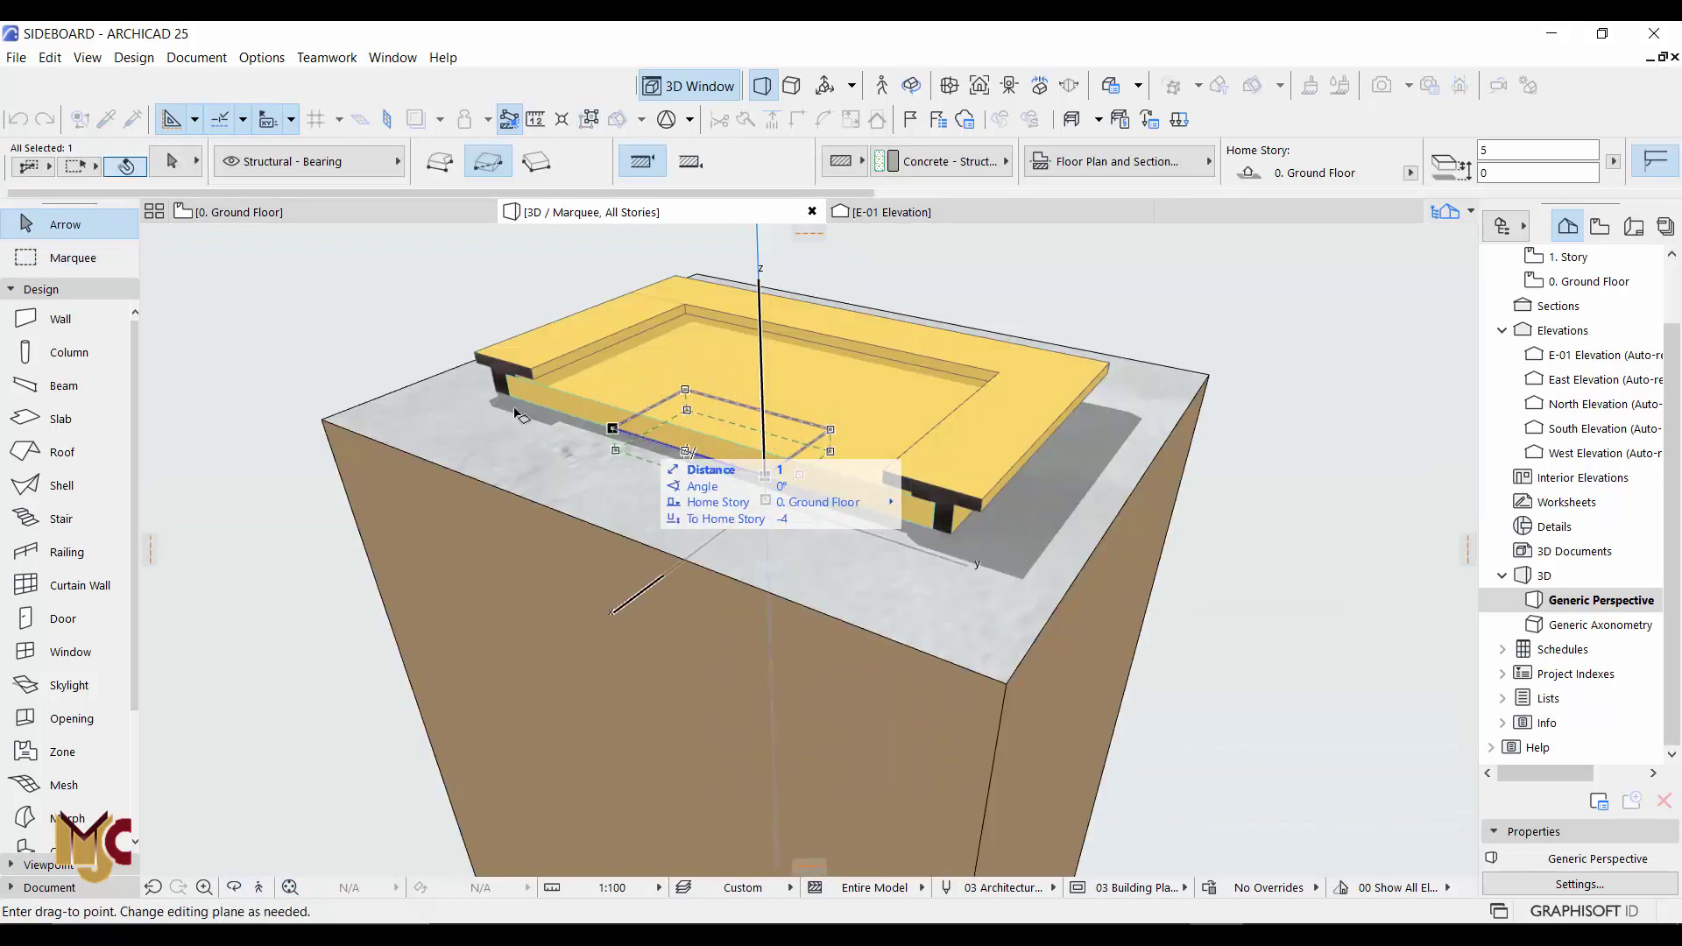
type("0")
key("Return")
- Reduce the small slab's thickness to 3 mm by lowering its upper face
middle_click_drag(695, 441, 689, 368)
key("Escape")
left_click(727, 350)
left_click(758, 355)
left_click(334, 240)
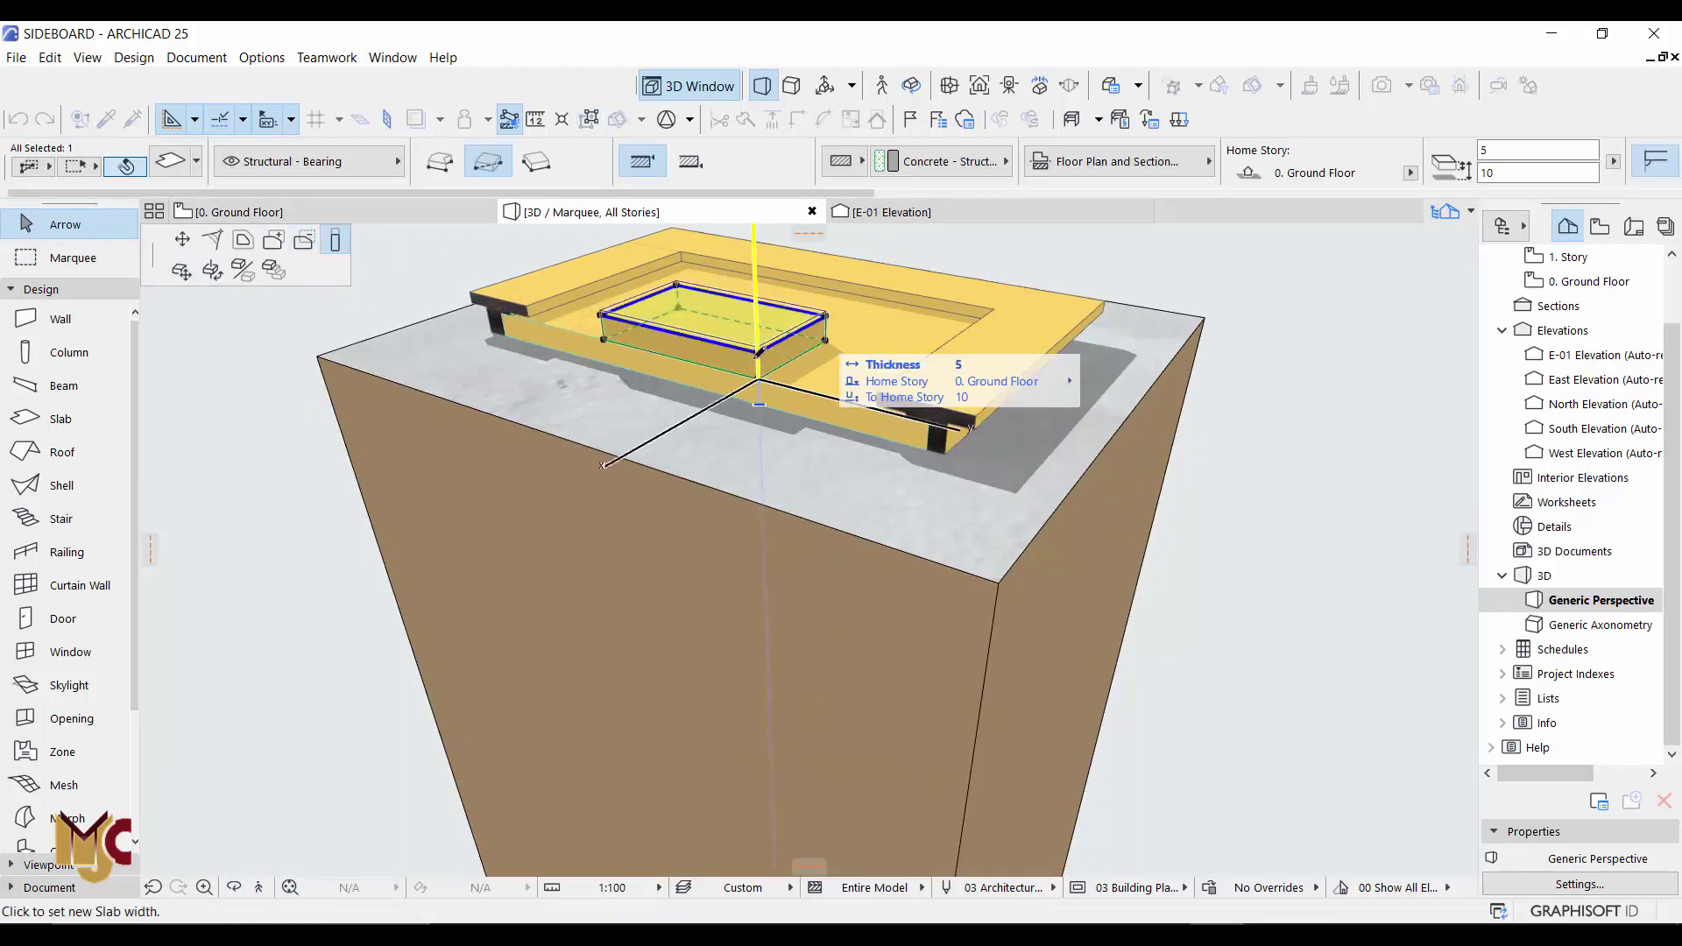
left_click(758, 367)
- Edit the selected handle wall's HANDLE profile, lengthening its stem so the profile is 13 mm high, and save it
left_click(975, 349)
right_click(1296, 297)
left_click(1349, 512)
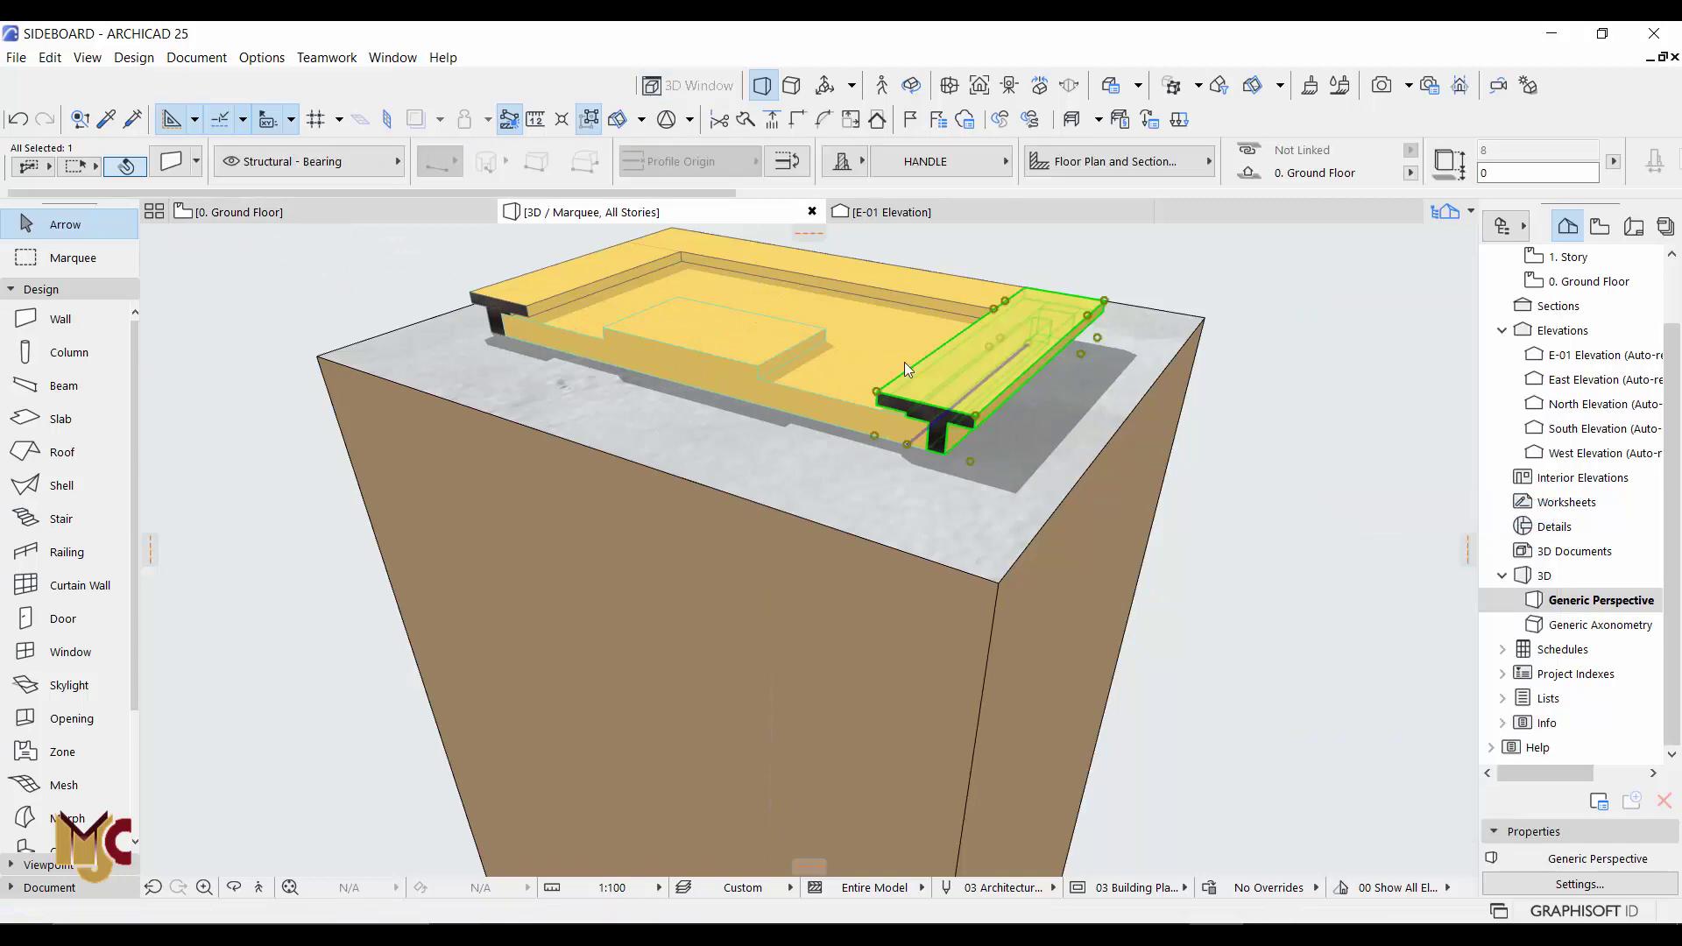
left_click(818, 563)
left_click(781, 649)
key("Escape")
left_click(781, 649)
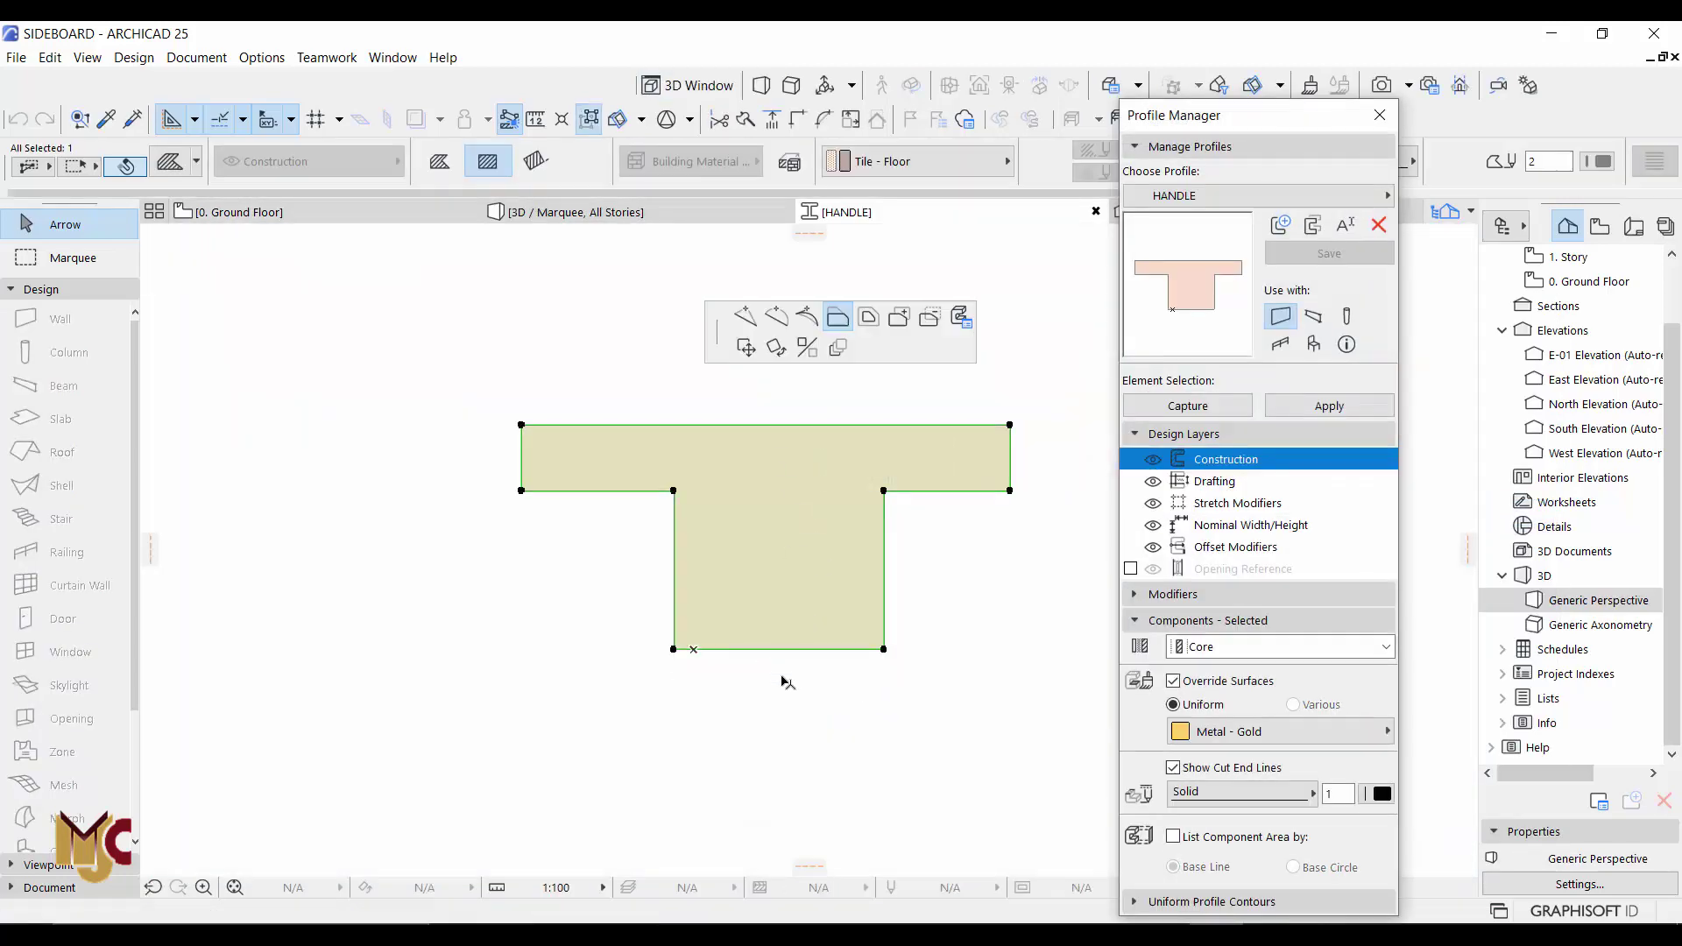
left_click(1357, 252)
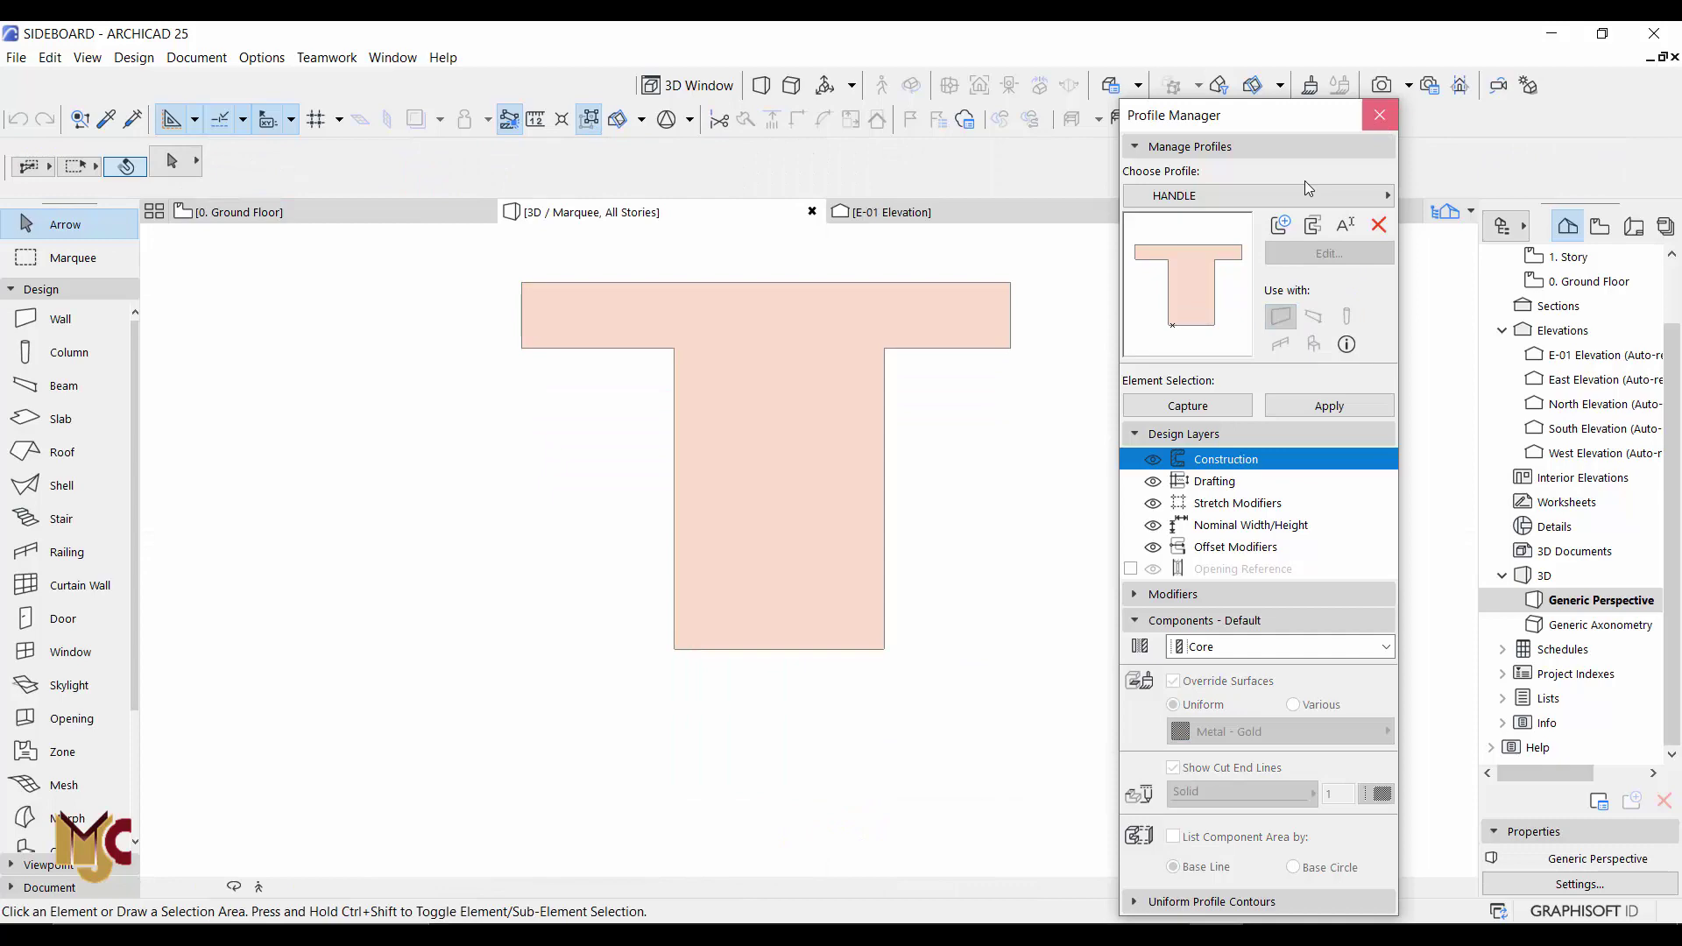
left_click(1380, 115)
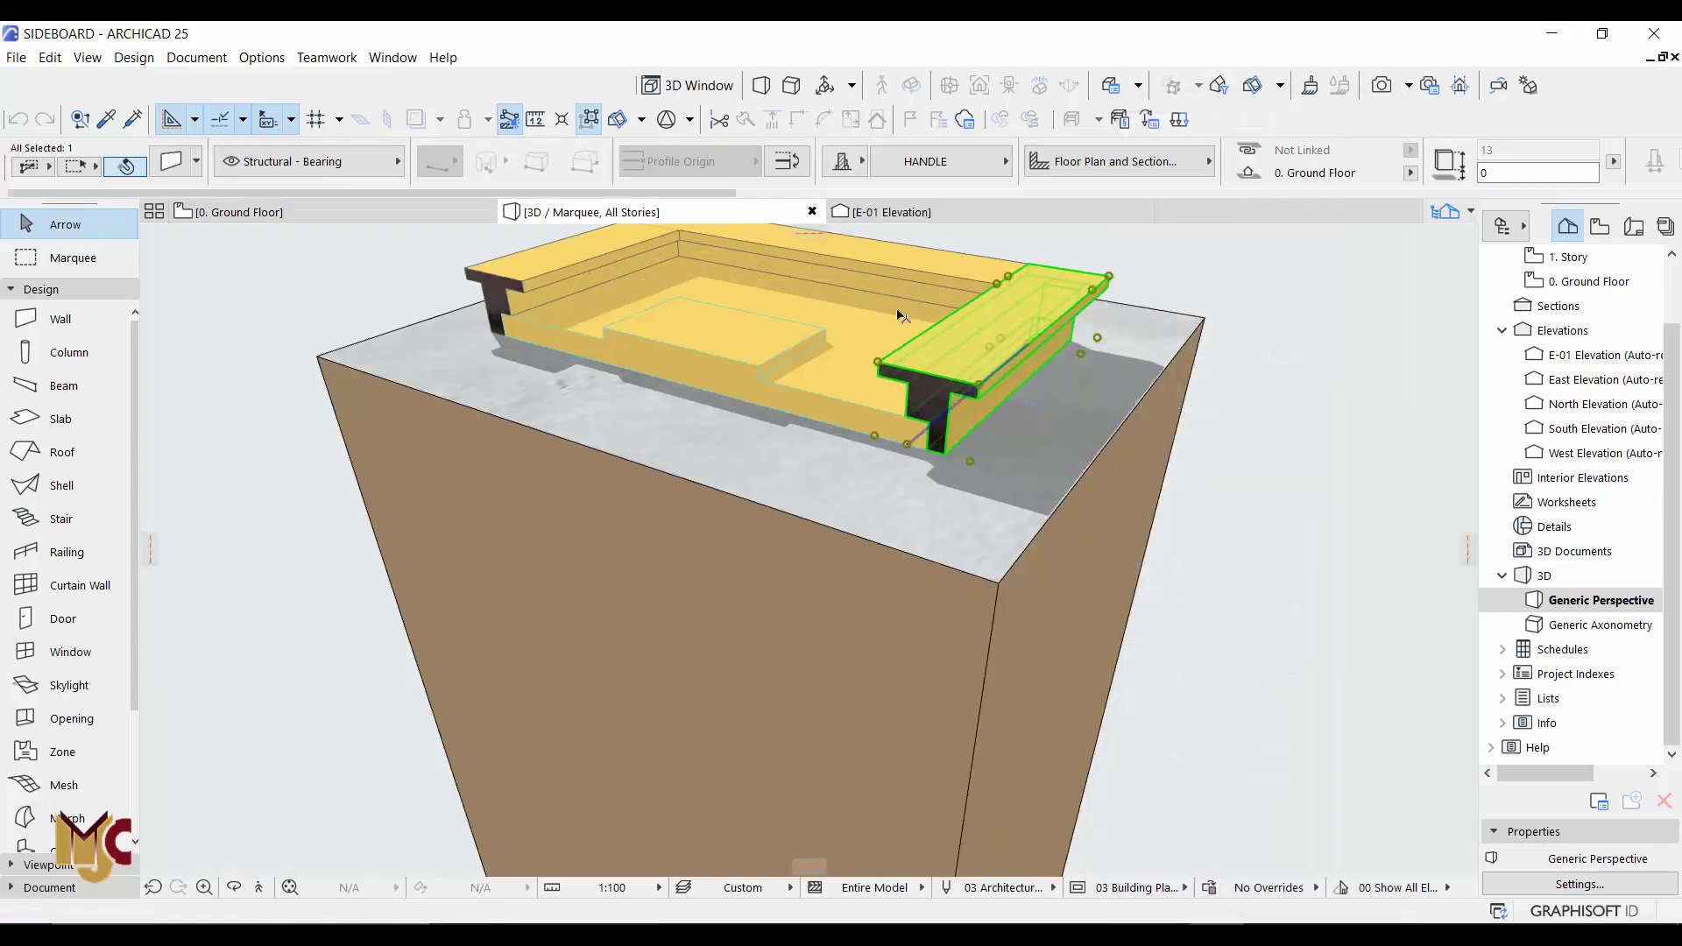
- Select the three grouped handle walls and override their linked surfaces with Metal - Gold
left_click(589, 120)
key("ctrl+t")
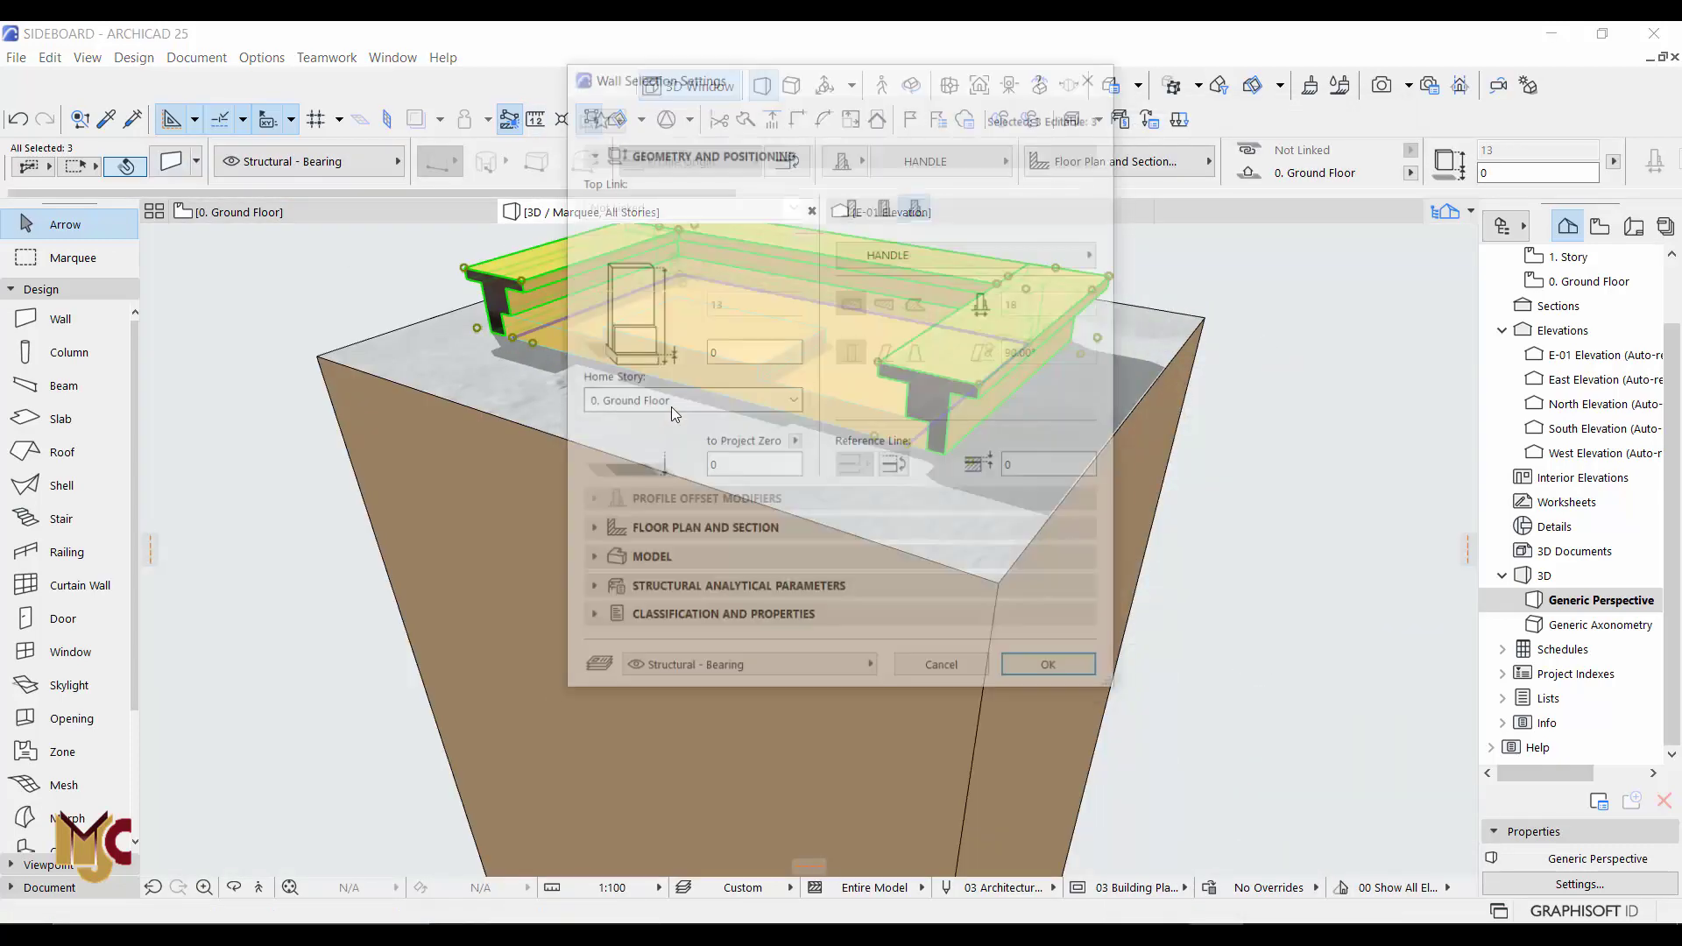
left_click(648, 320)
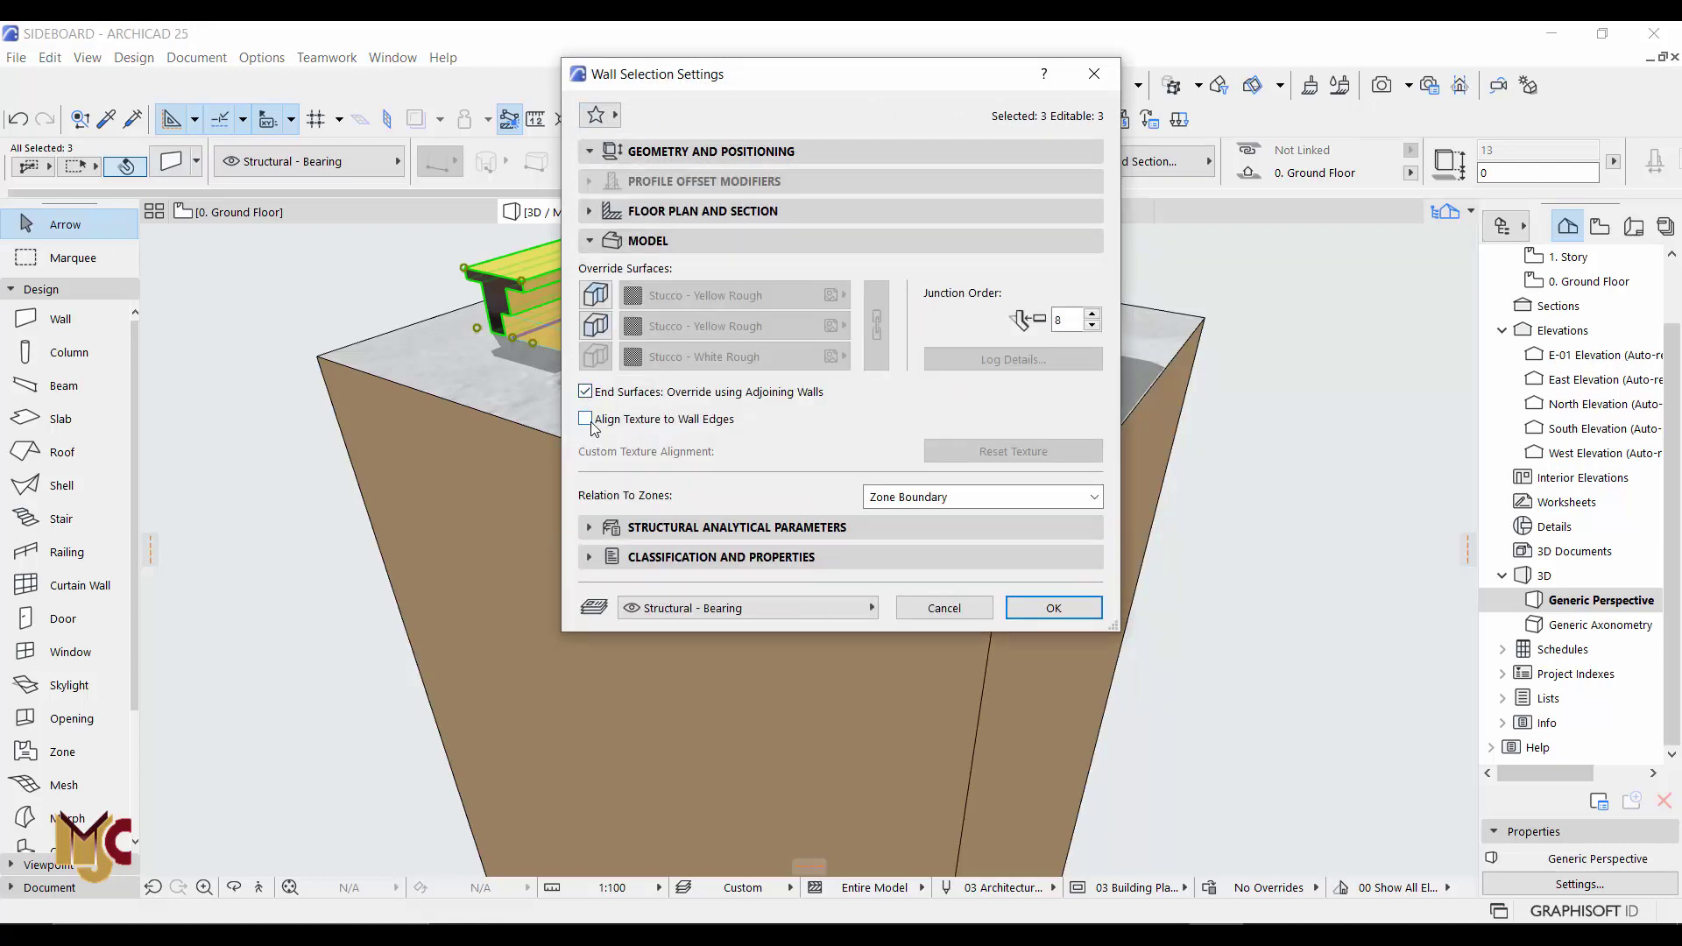
left_click(595, 295)
left_click(596, 326)
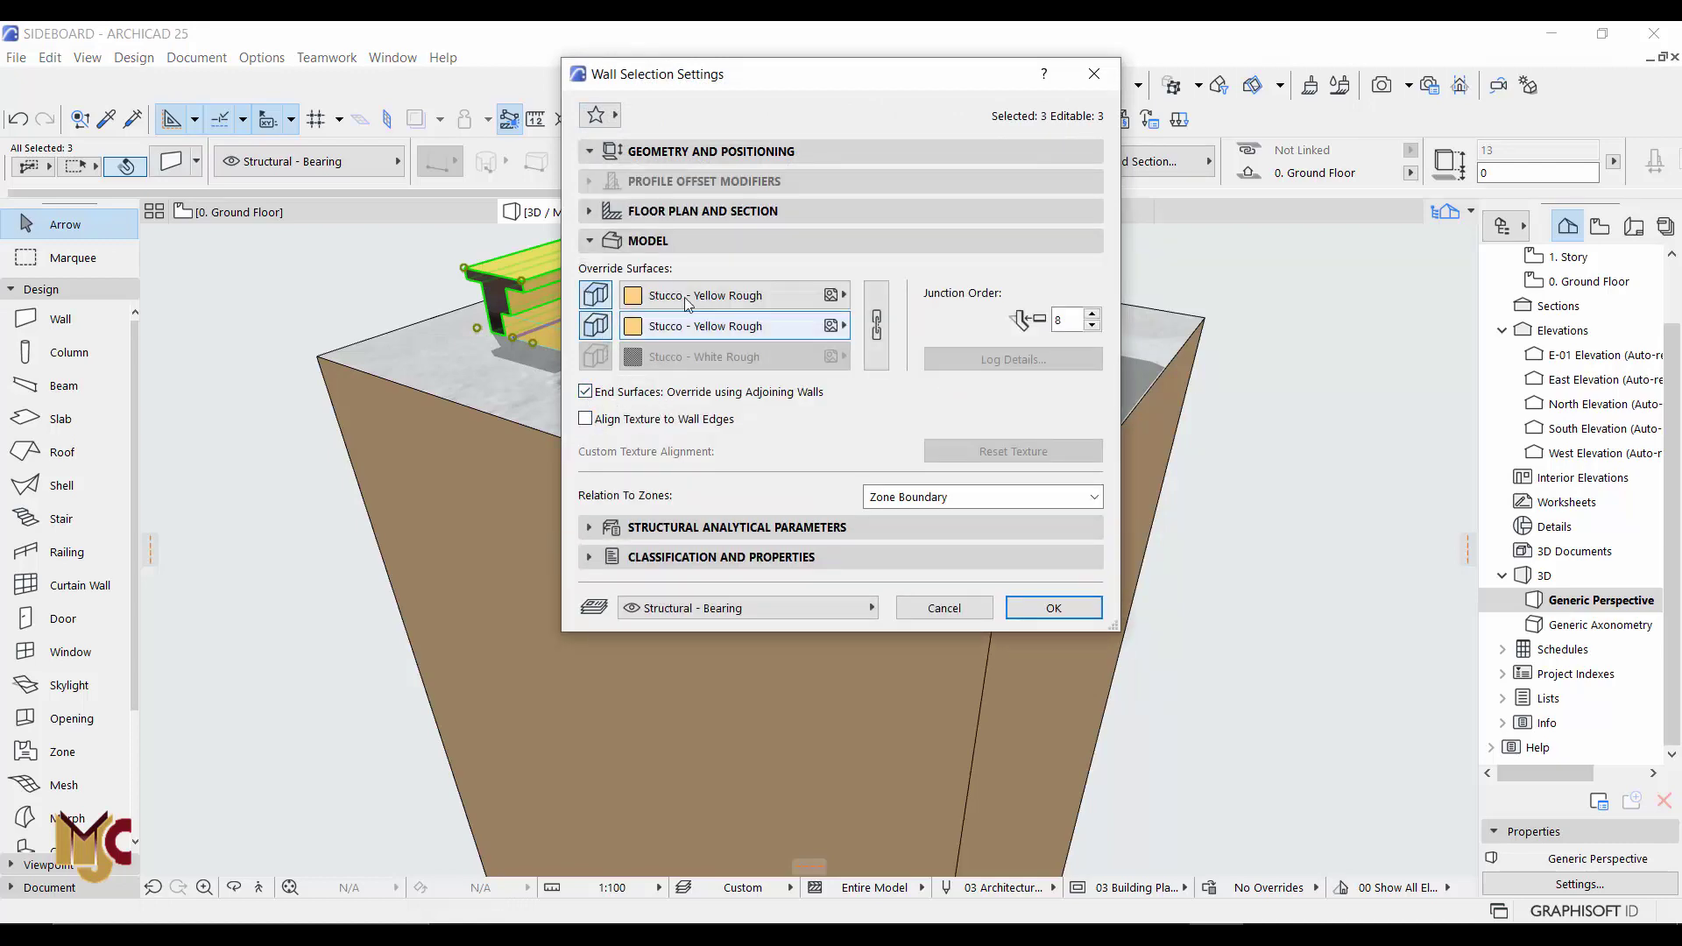
left_click(744, 295)
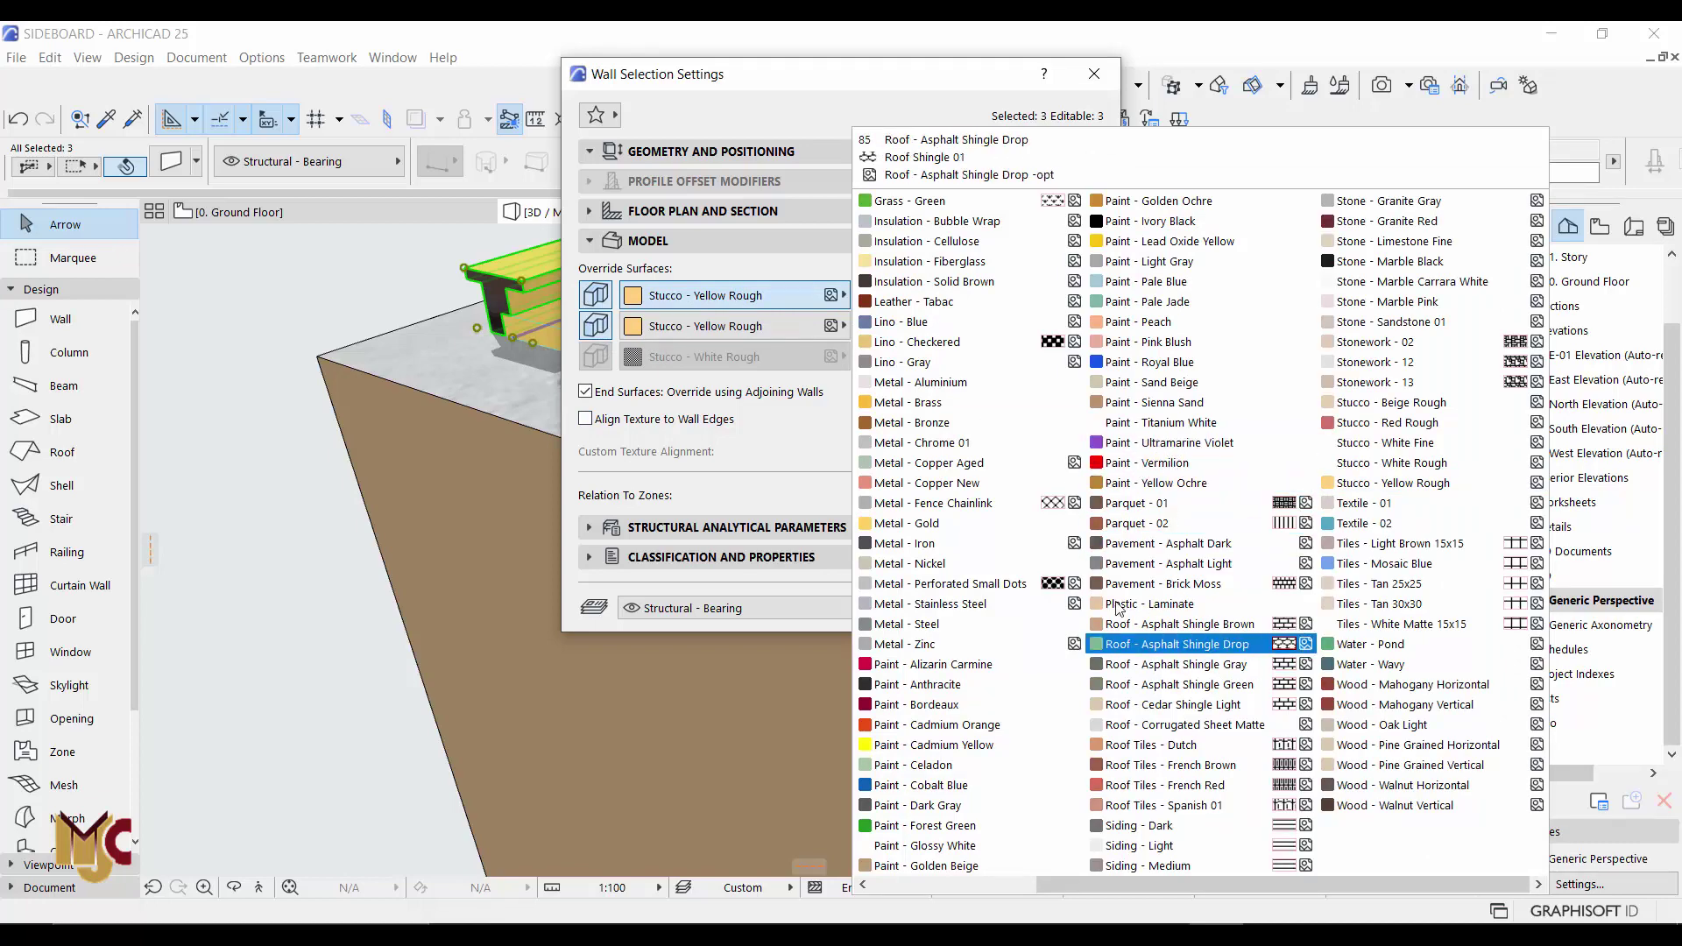
left_click(911, 522)
left_click(867, 335)
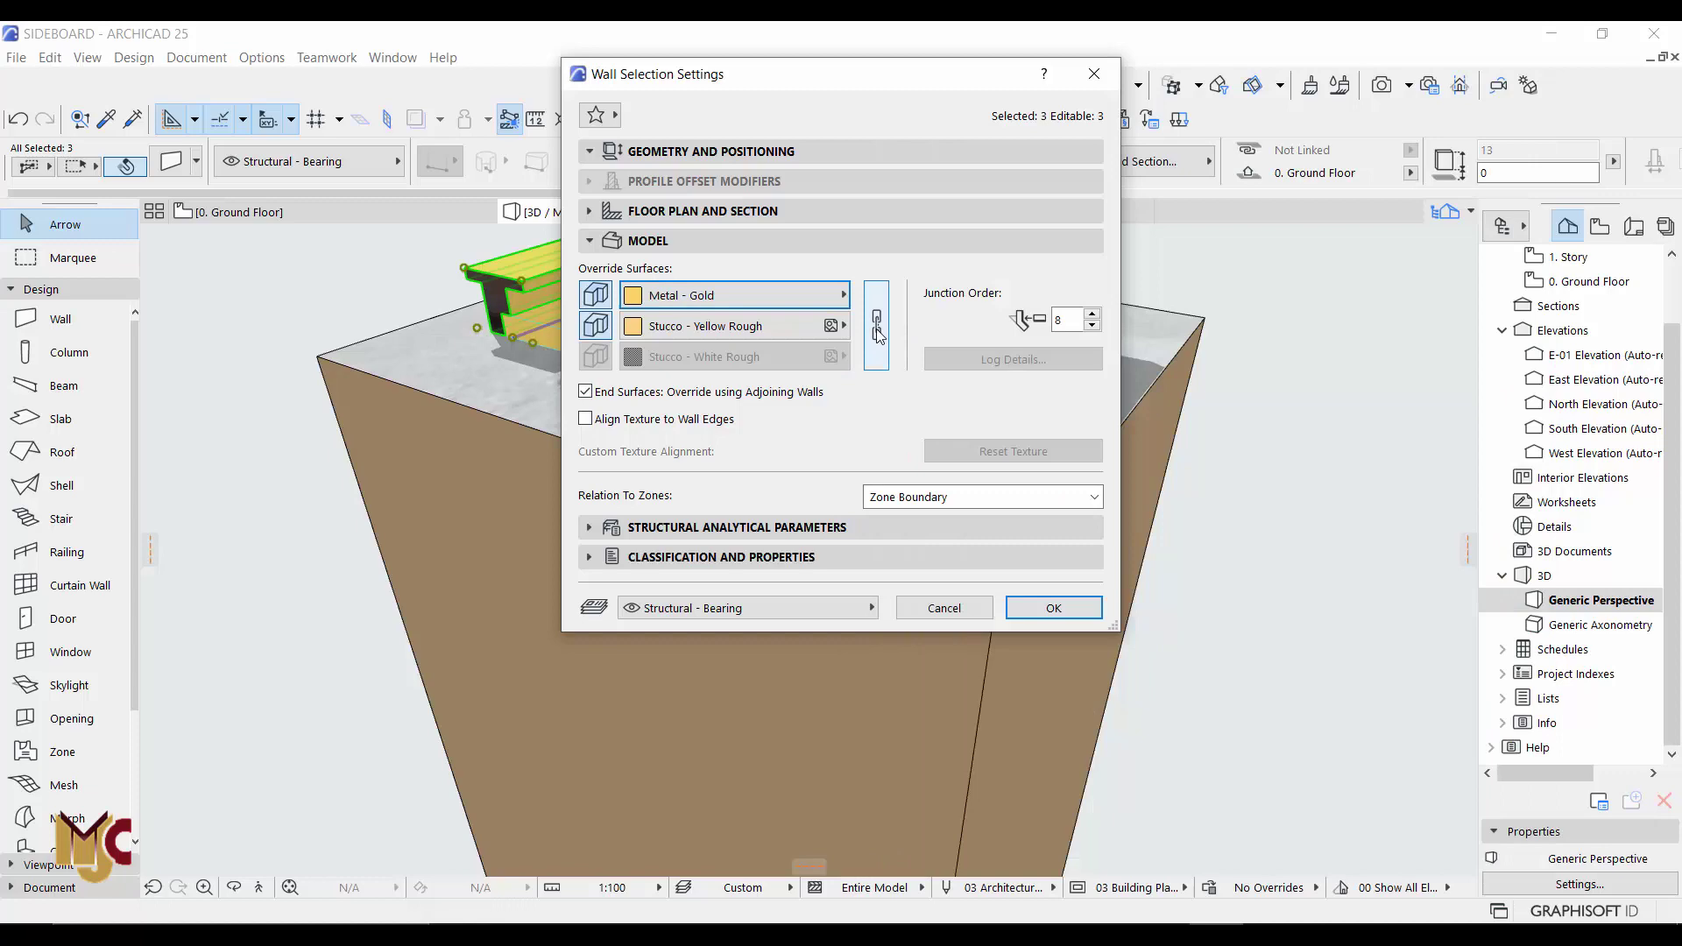
left_click(1054, 608)
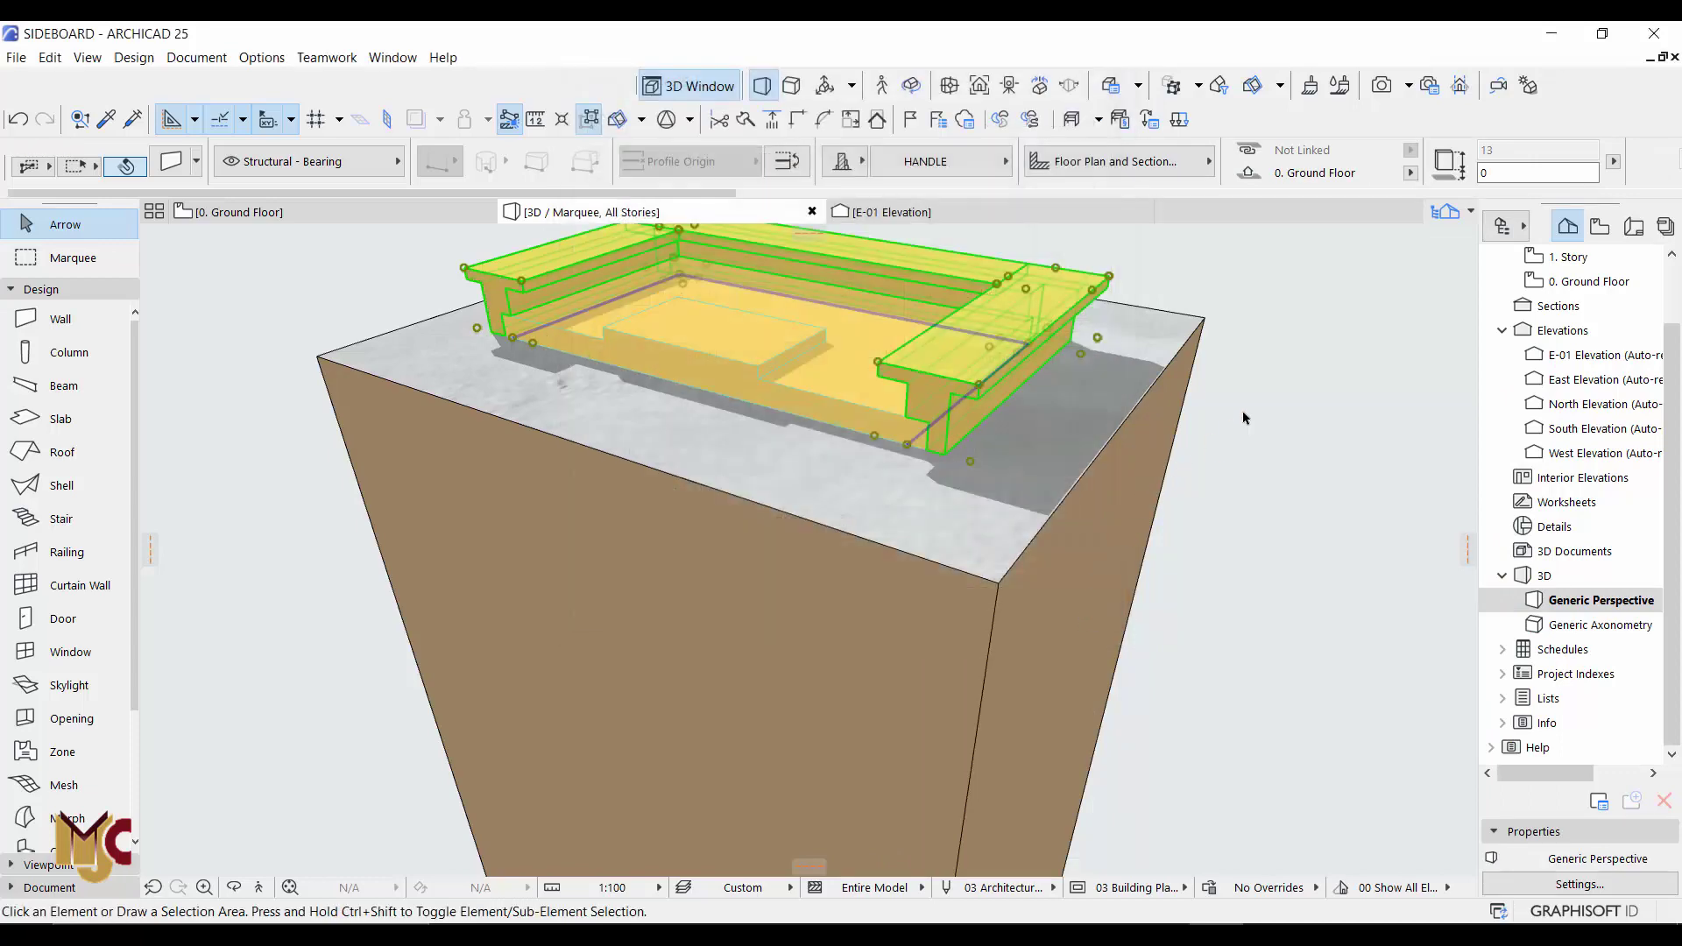
left_click(1233, 448)
- Select the small slab, the large base slab and the three handle walls in 3D and group them together
middle_click_drag(1107, 518, 1076, 616)
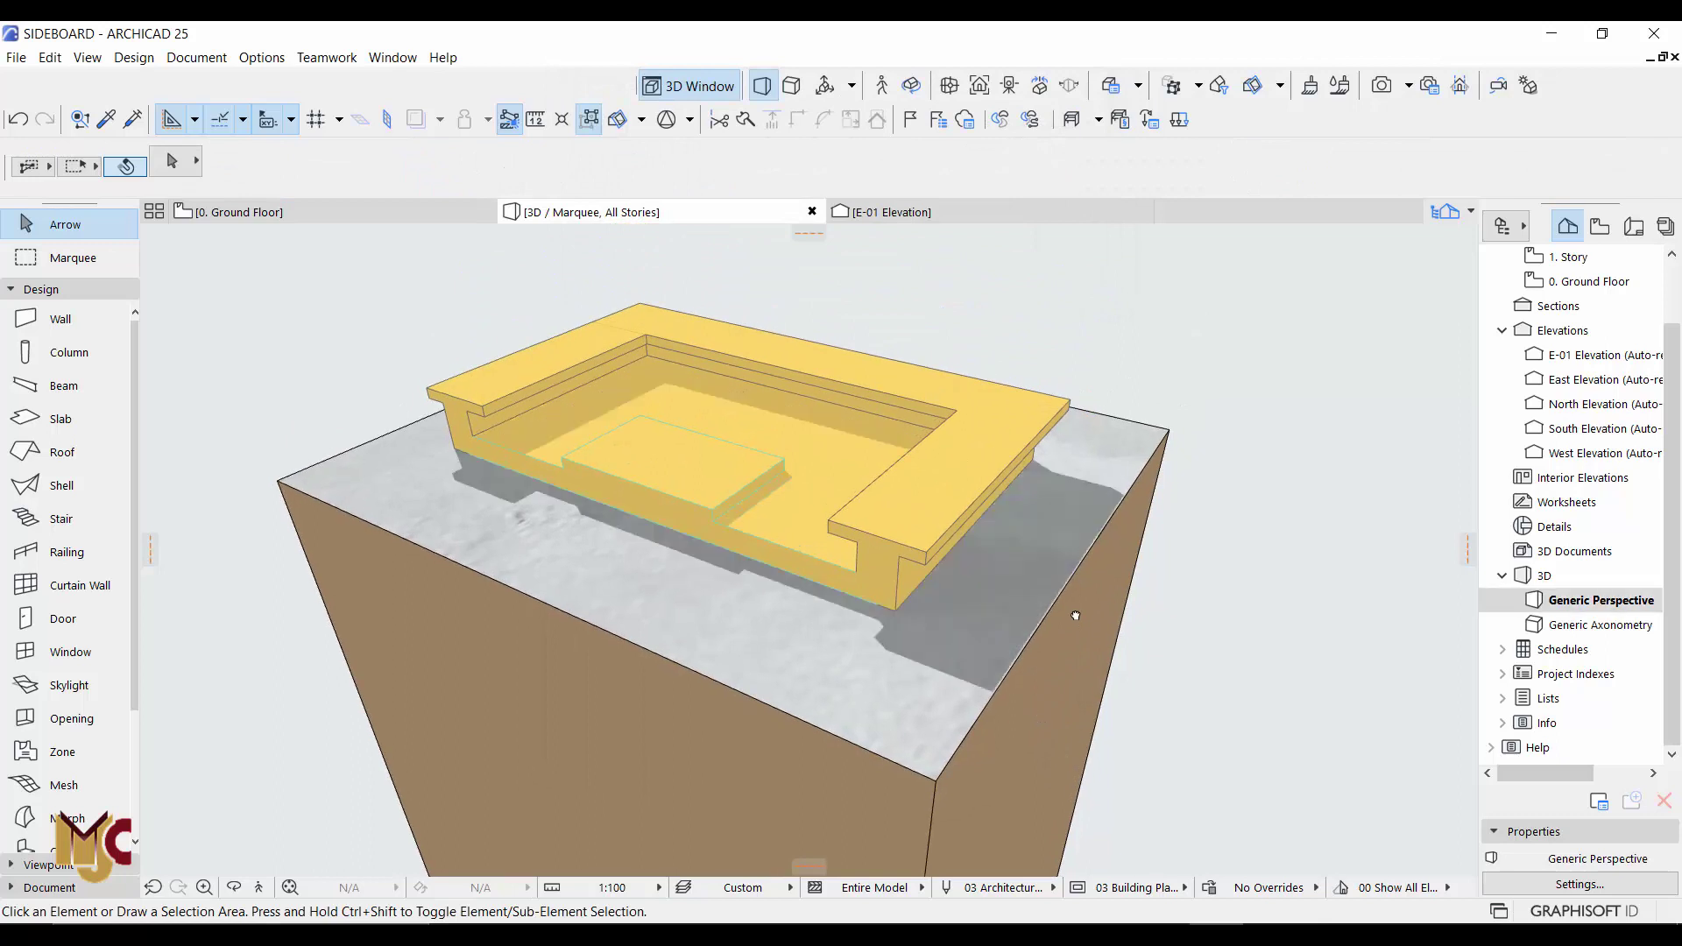
left_click(755, 496)
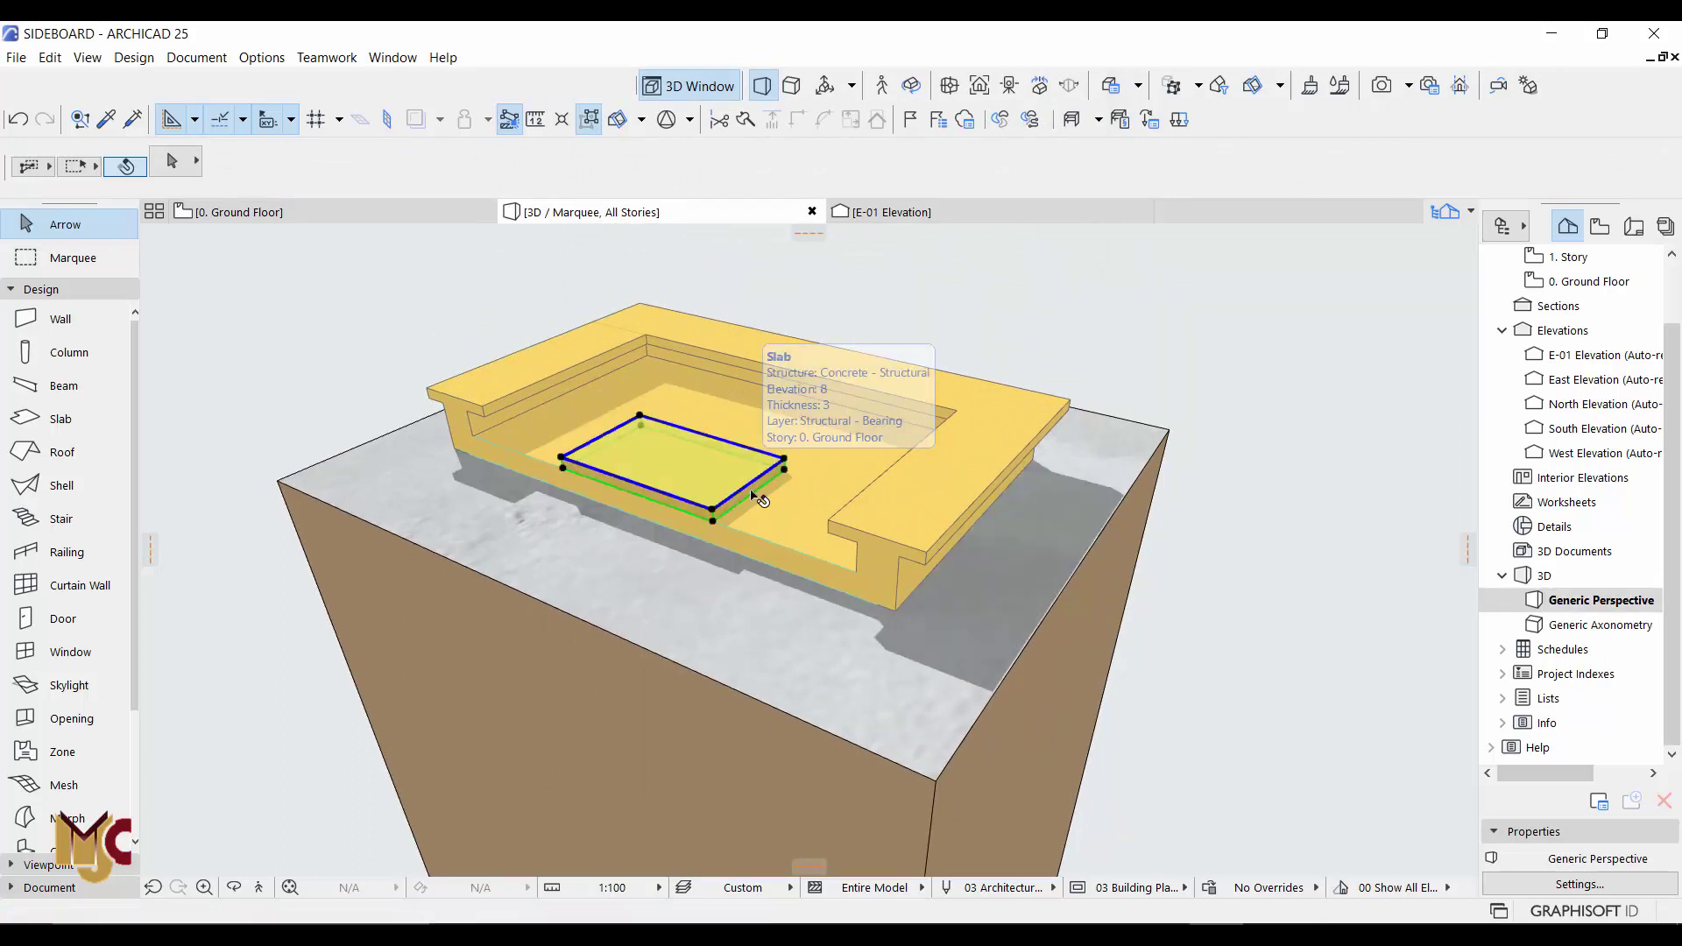
left_click(770, 515, "shift")
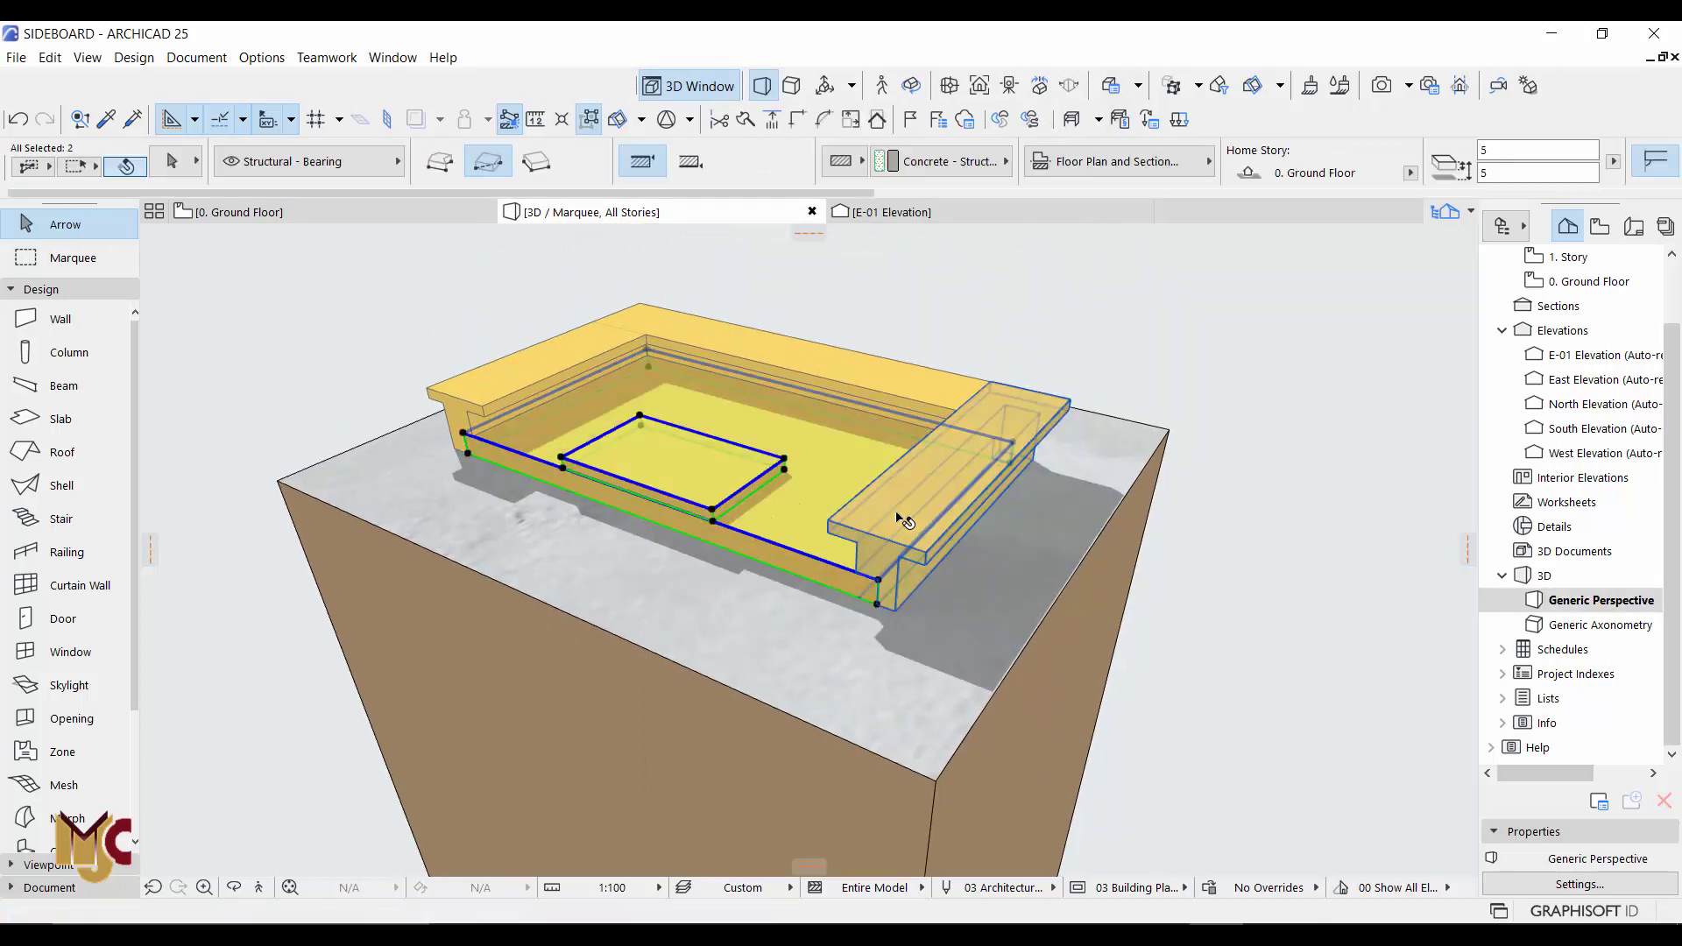
left_click(901, 518, "shift")
left_click(879, 403, "shift")
left_click(766, 363, "shift")
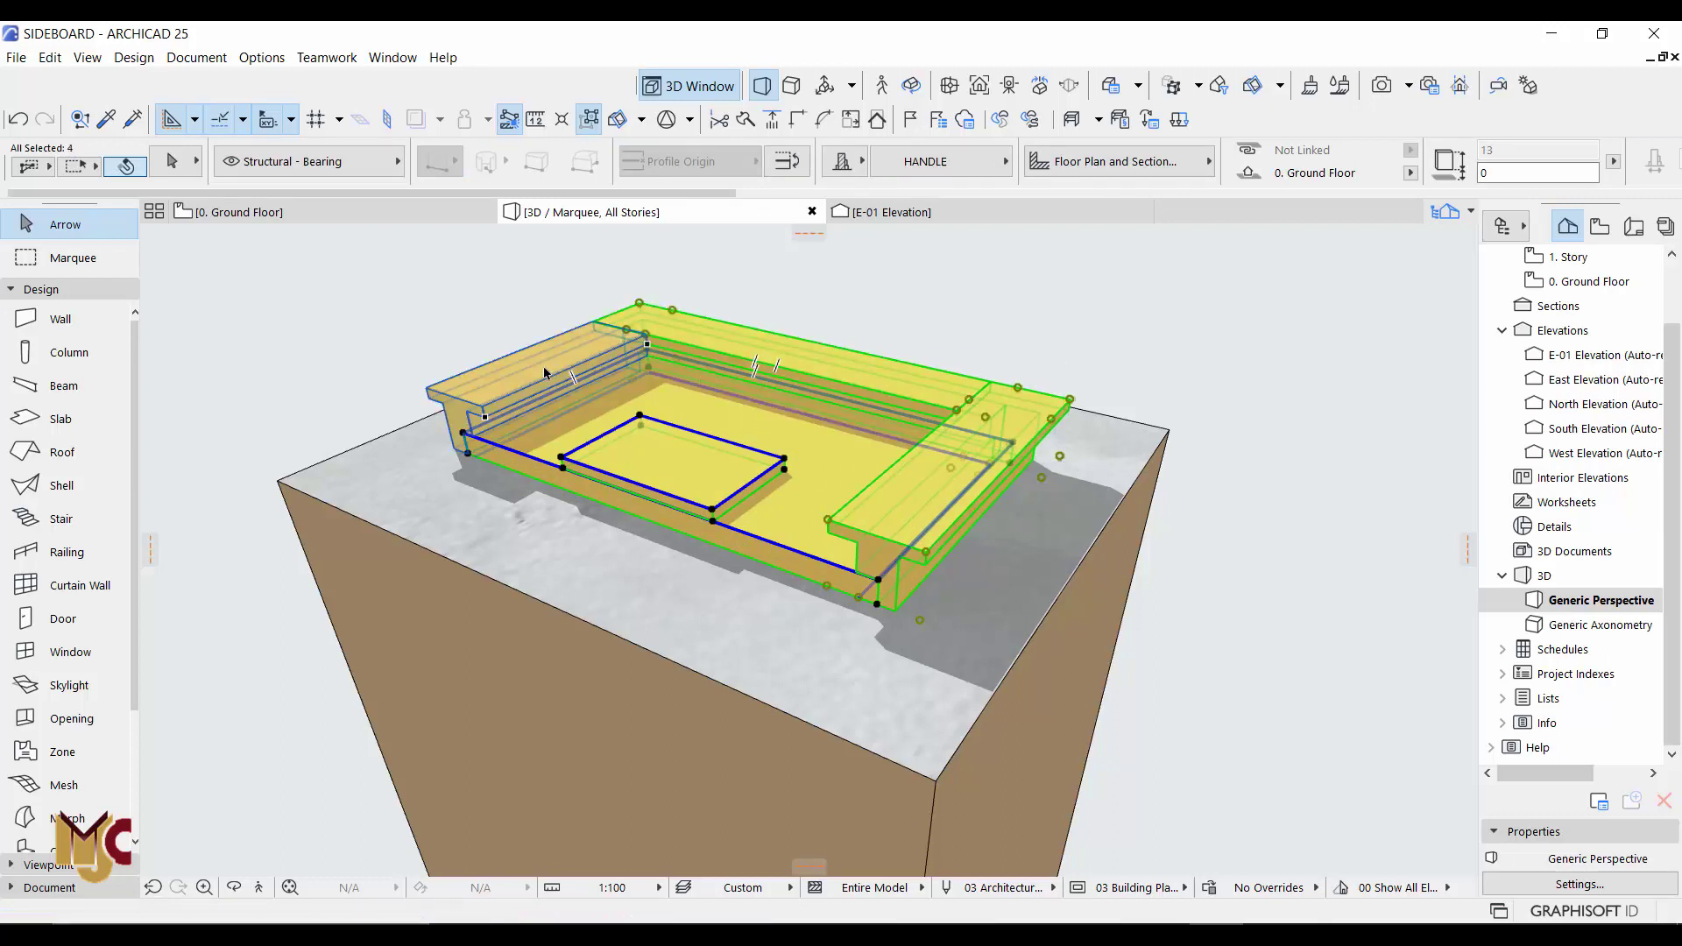
left_click(551, 377, "shift")
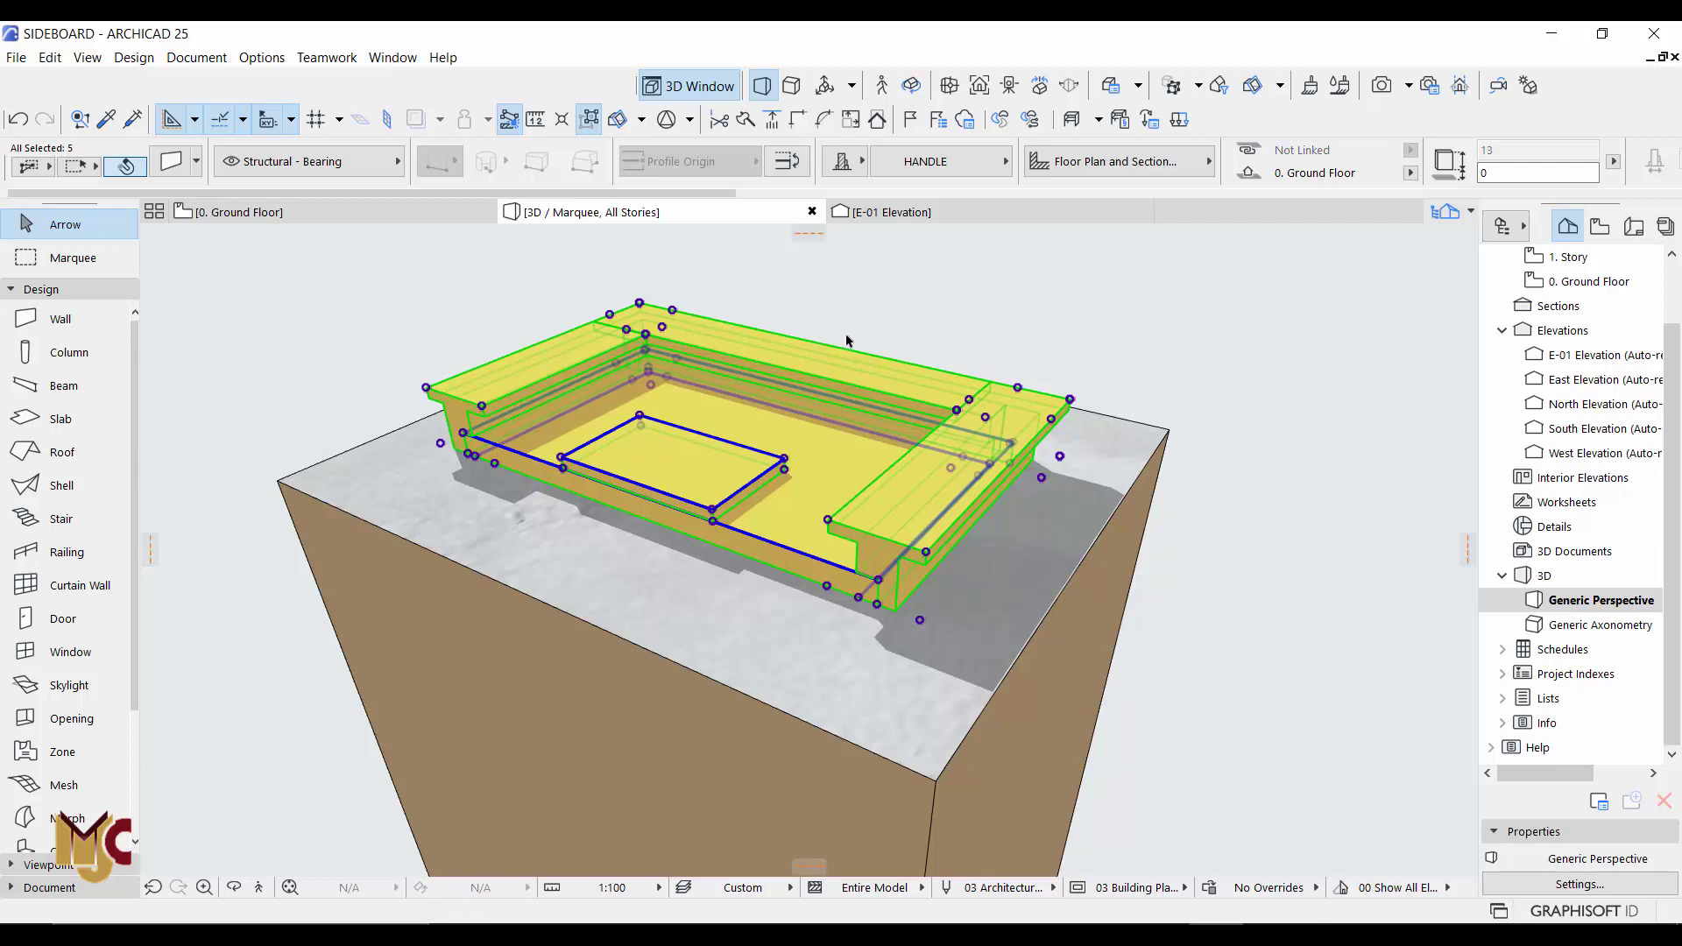
- Turn off Suspend Groups on the Ground Floor plan, with the small slab selected, so the whole grouped handle is selected
key("F2")
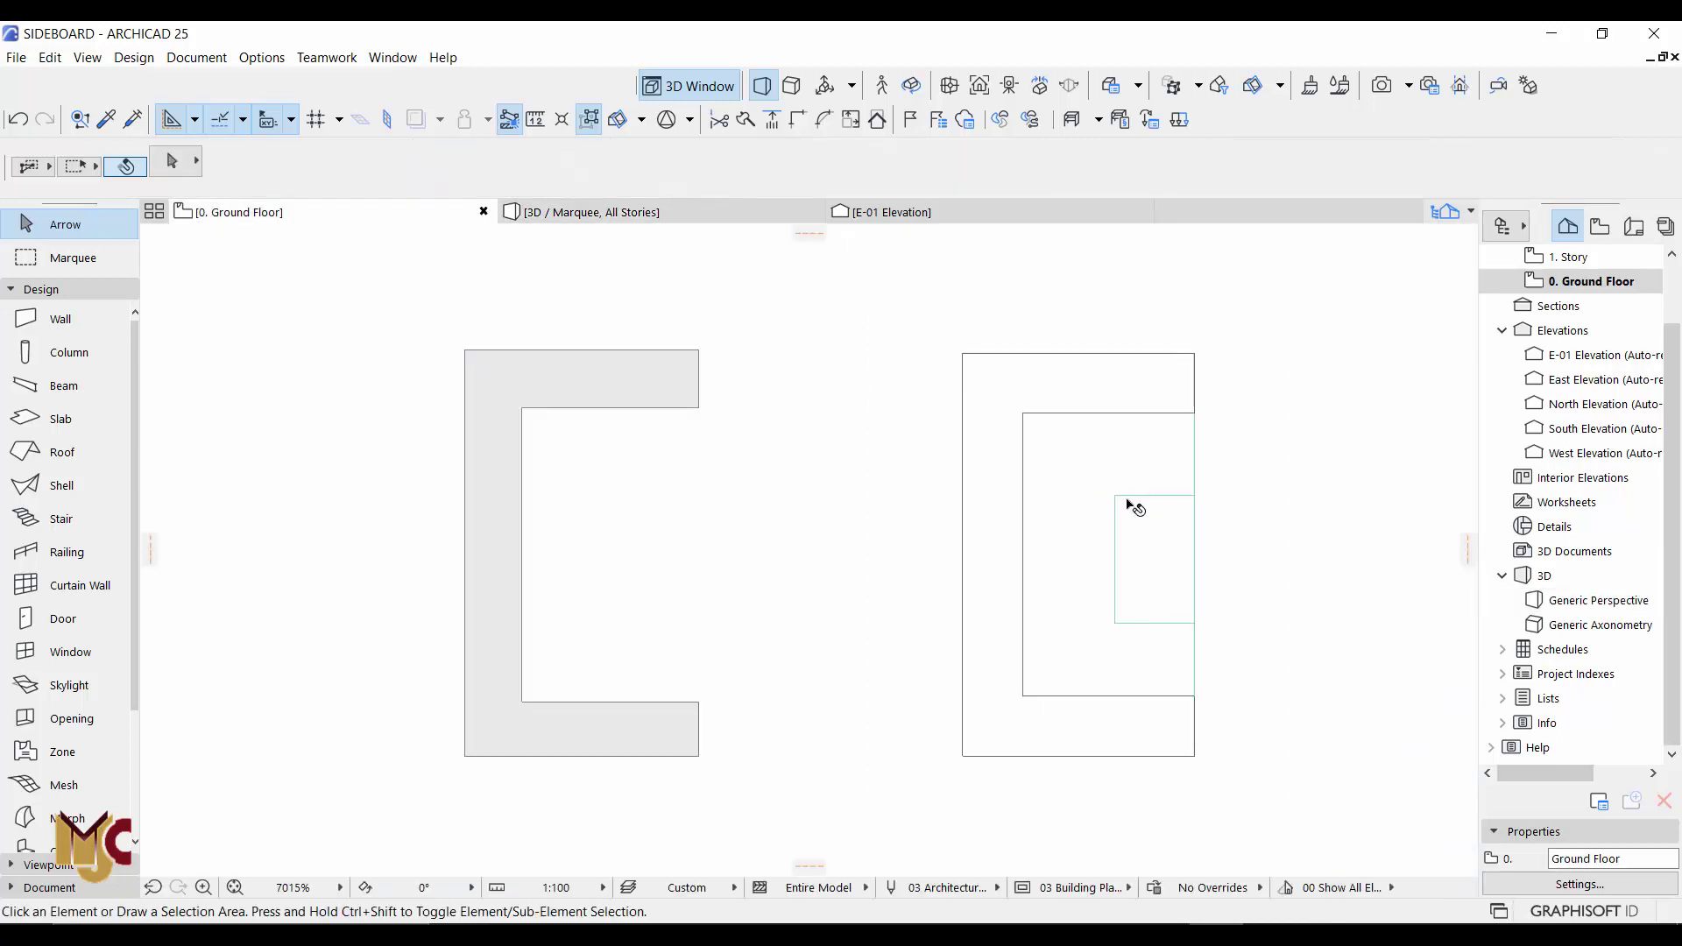
left_click(1124, 496)
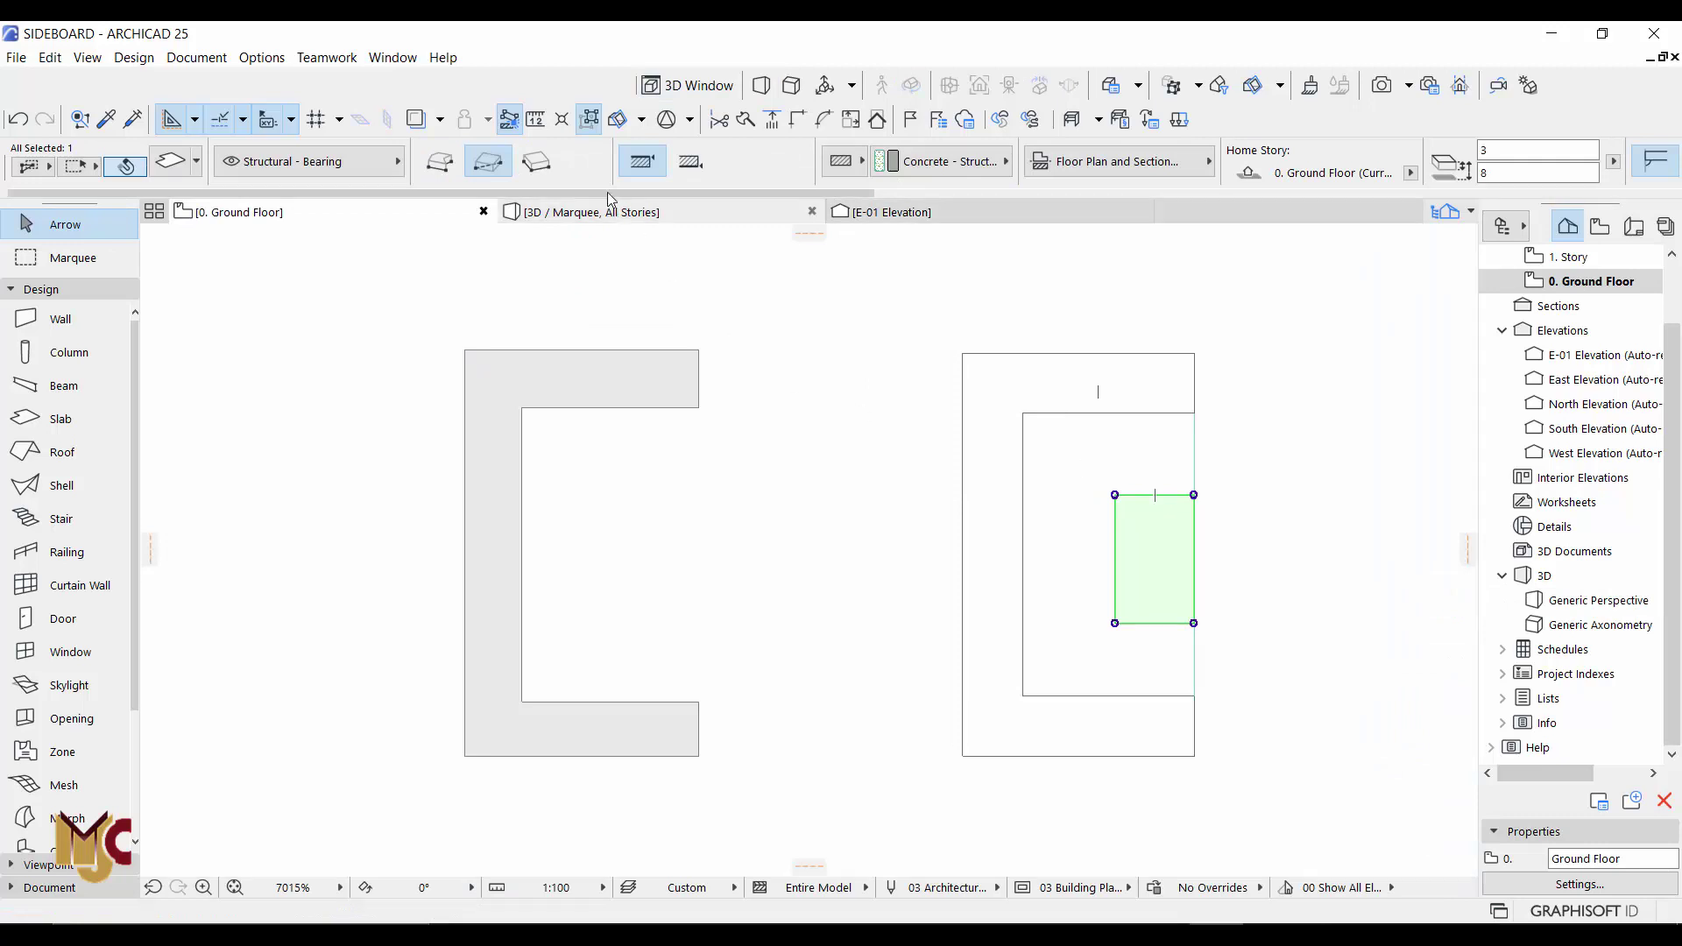
left_click(587, 121)
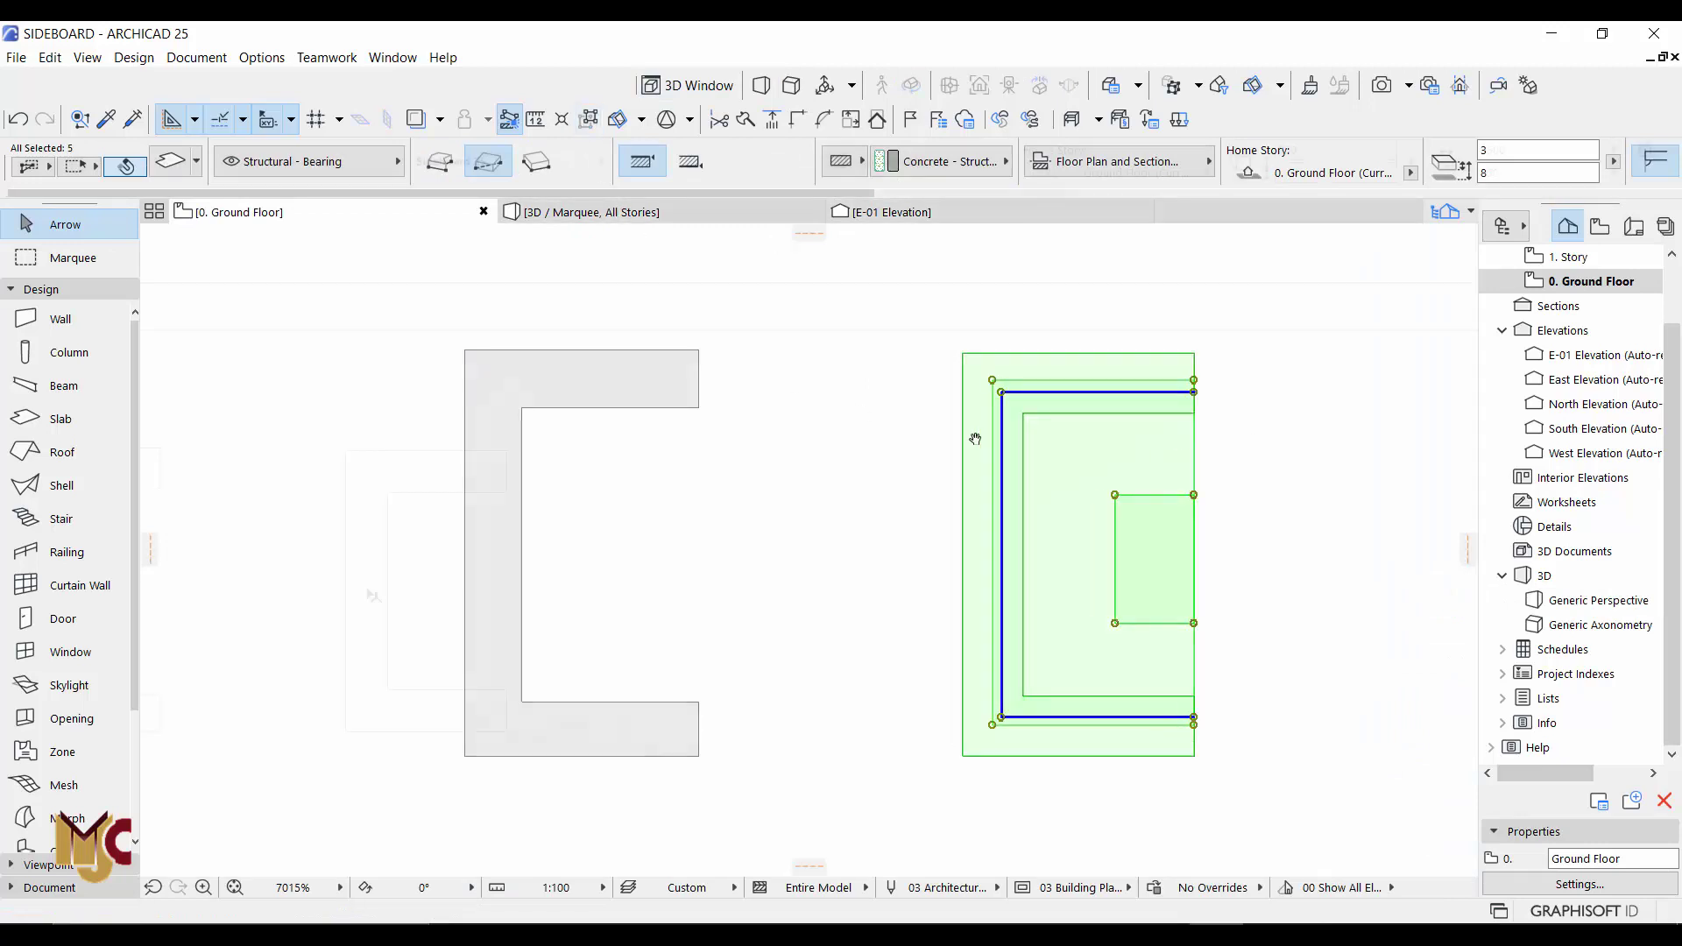
middle_click_drag(975, 439, 754, 446)
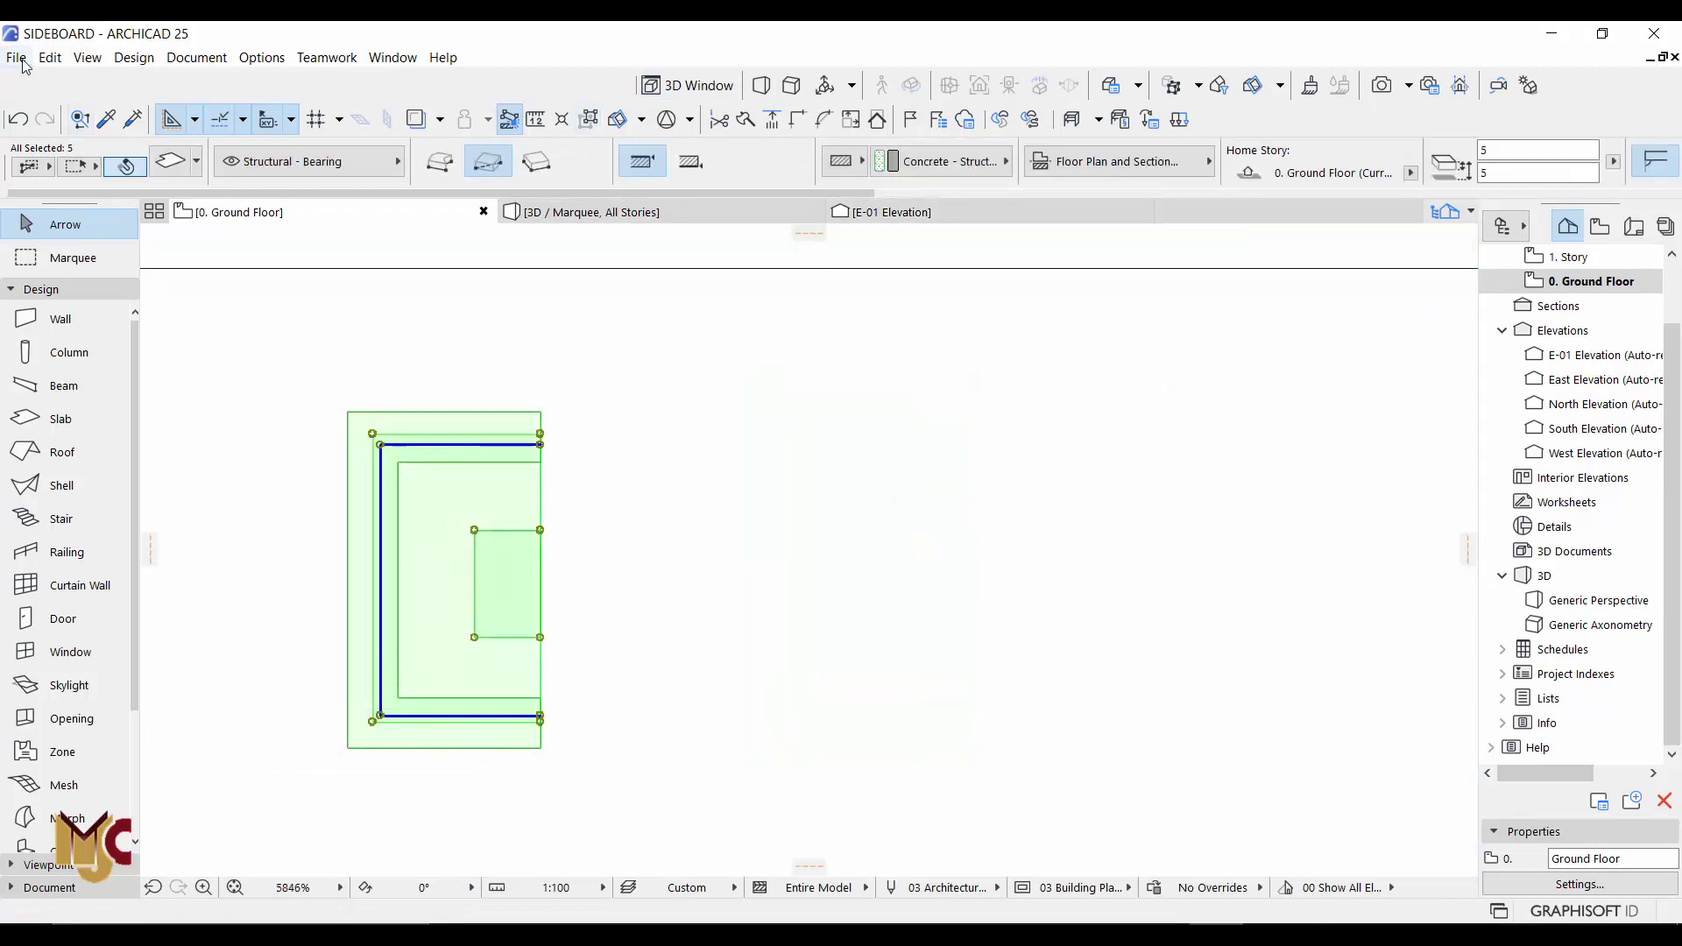
- Save the selected handle group as a custom knob named "Knob 2 CHINNY" in the Embedded Library
left_click(21, 58)
mouse_move(105, 384)
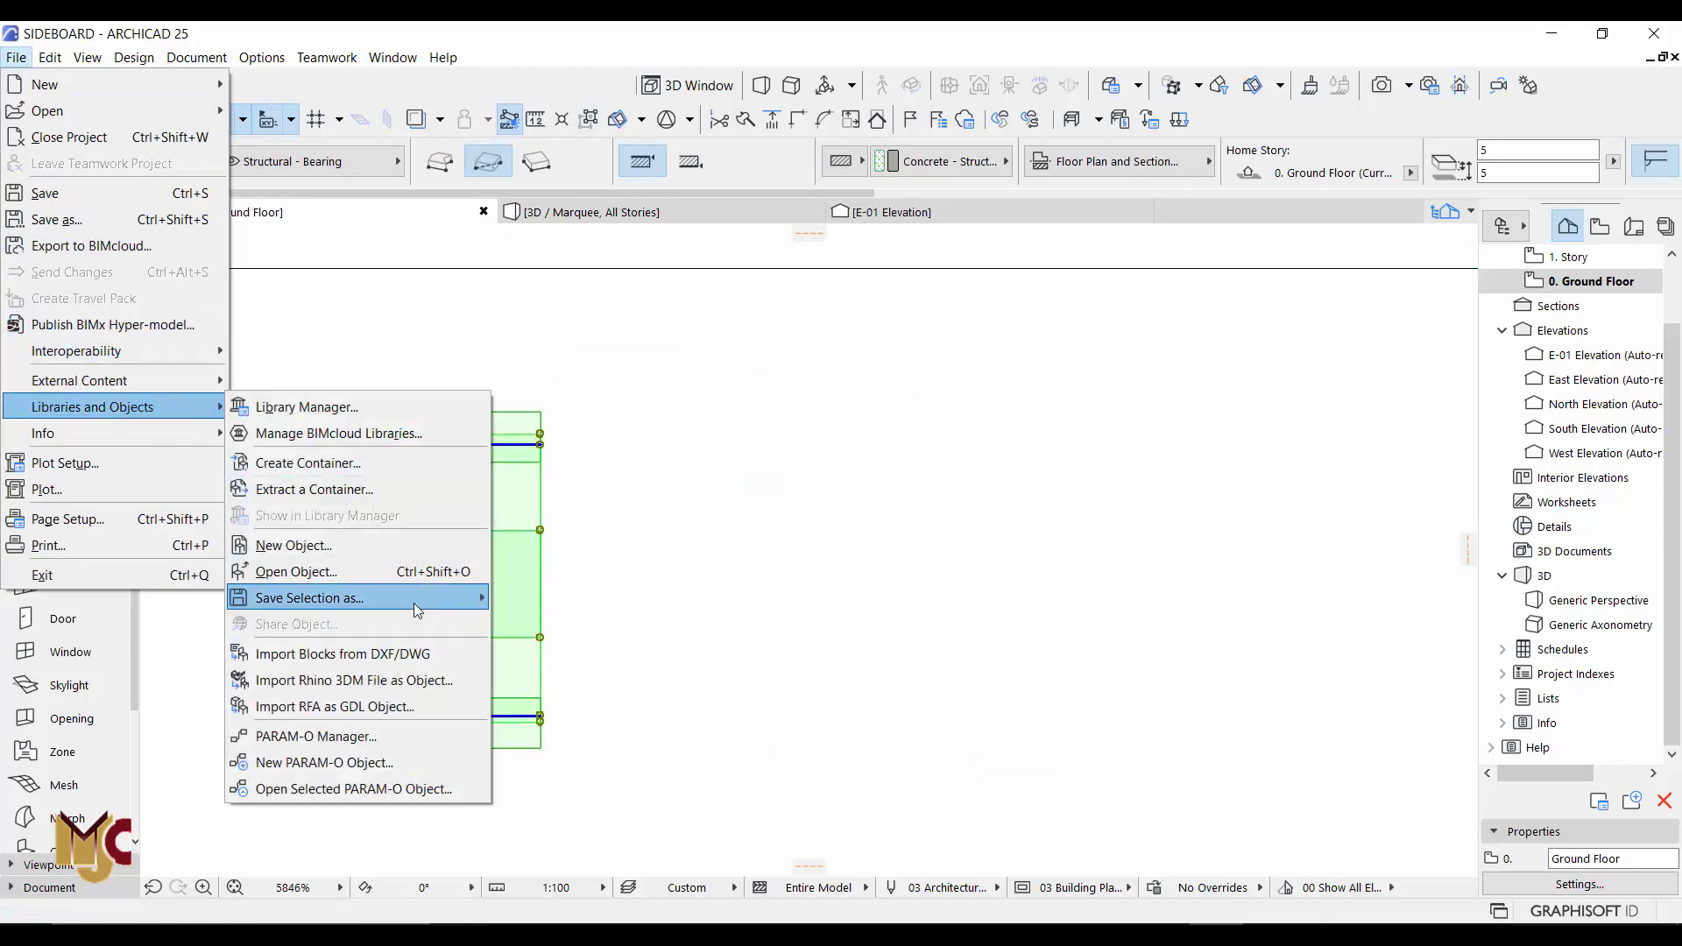
mouse_move(414, 602)
left_click(560, 547)
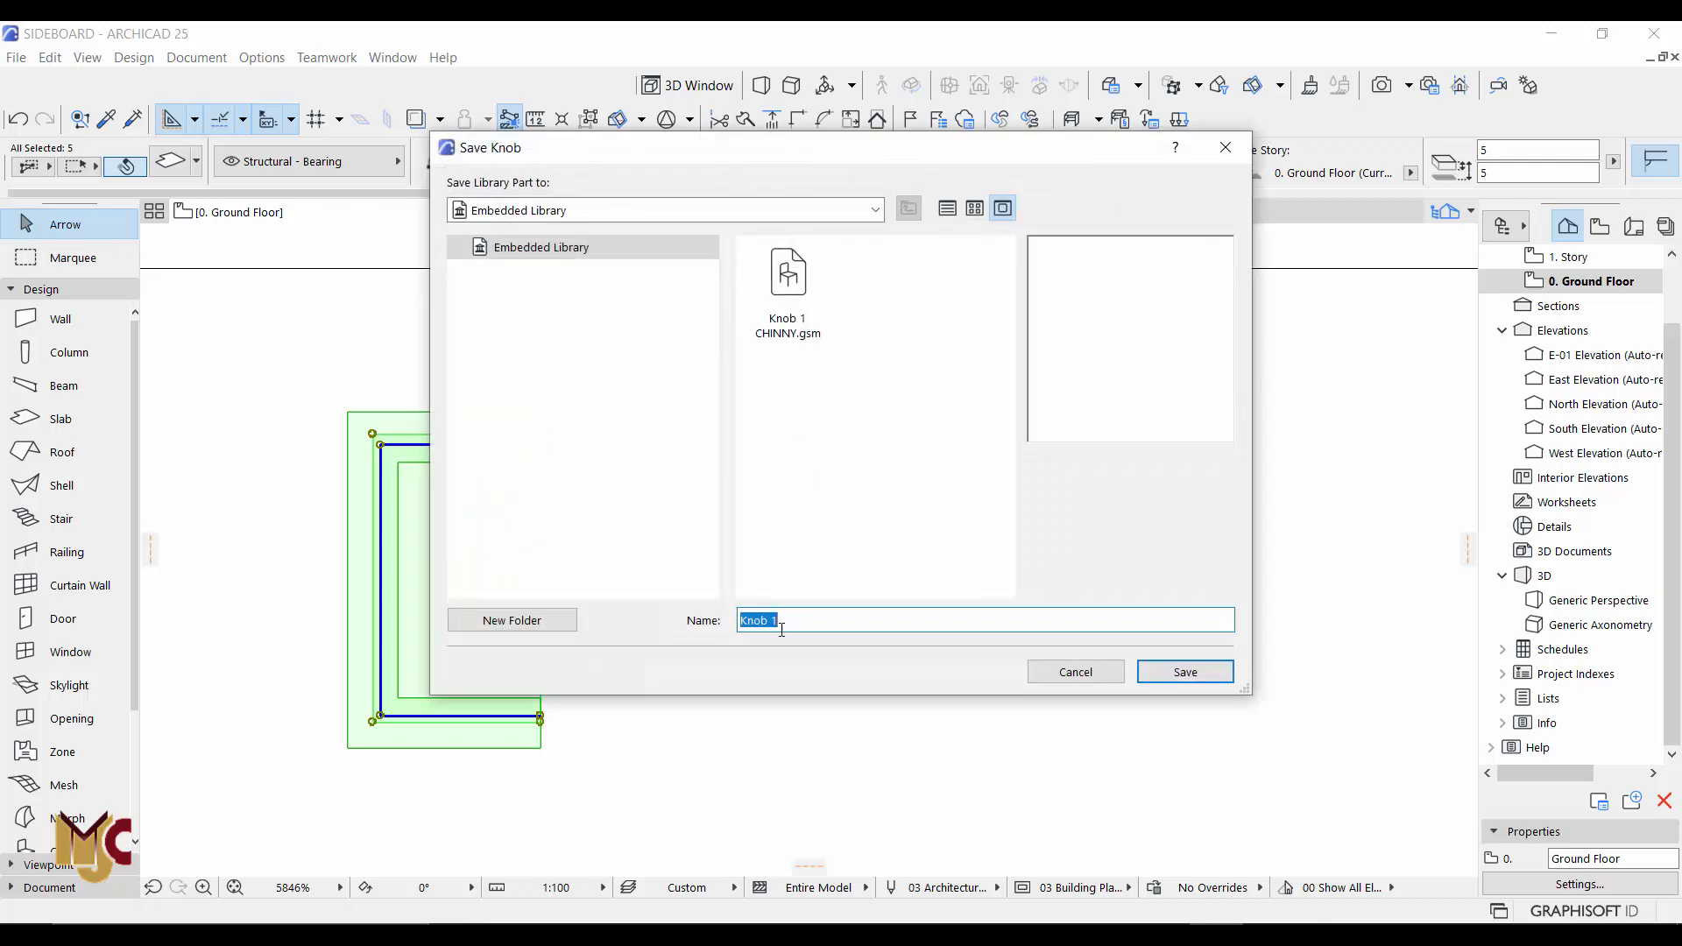
left_click(793, 333)
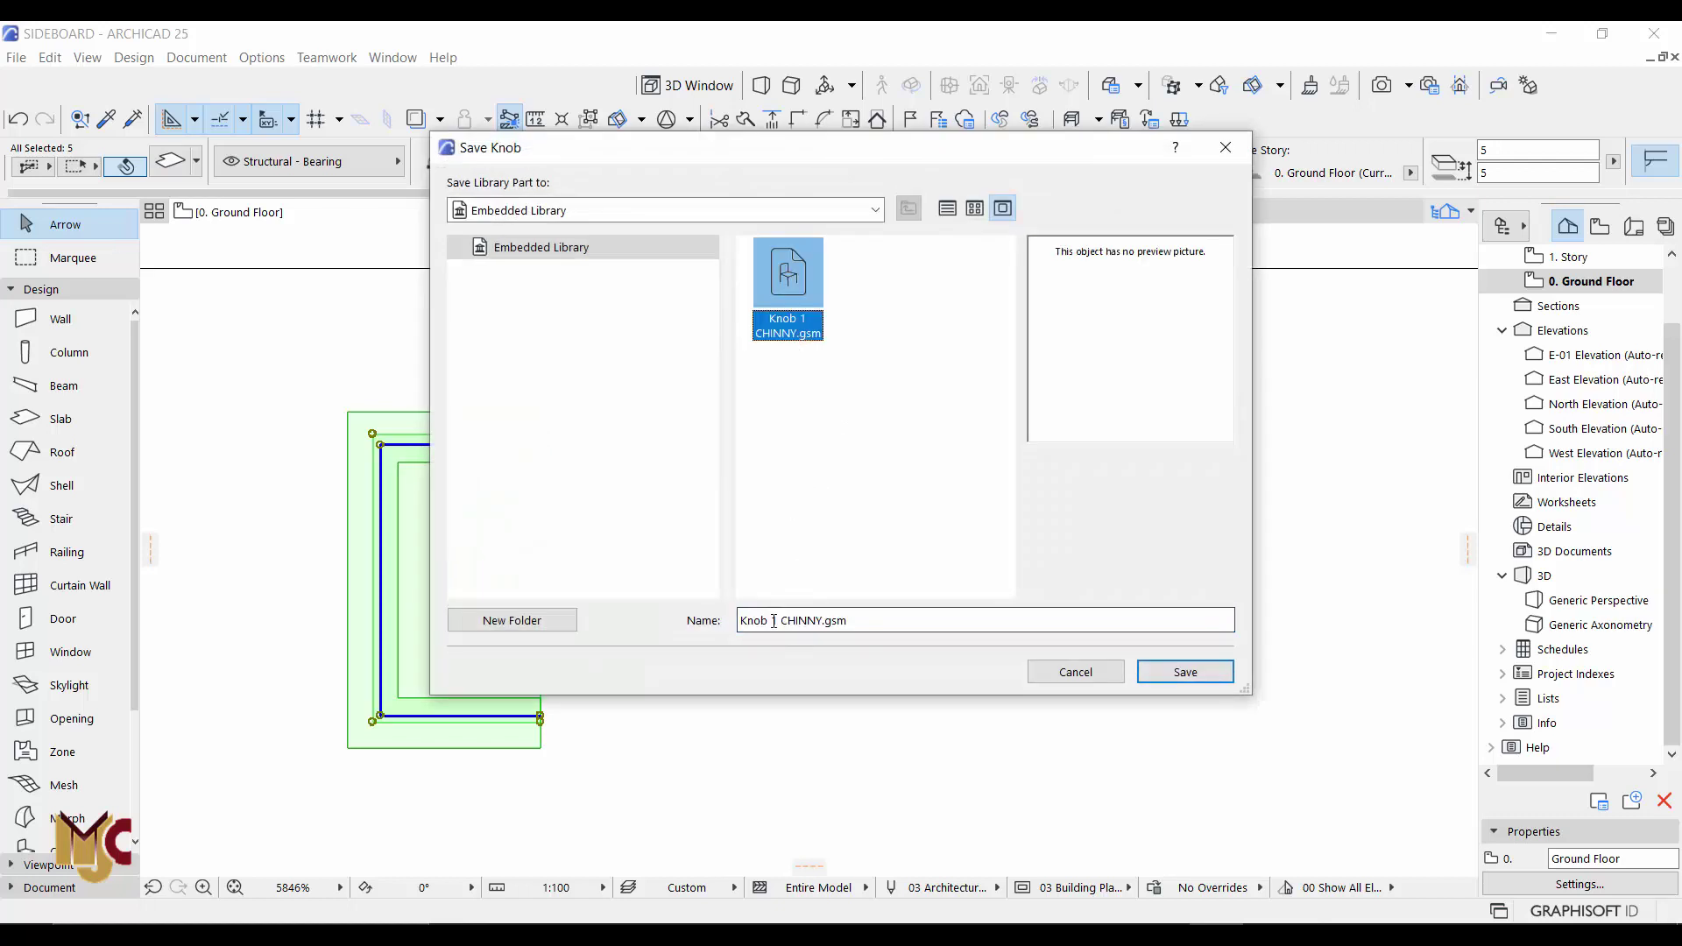
type("2")
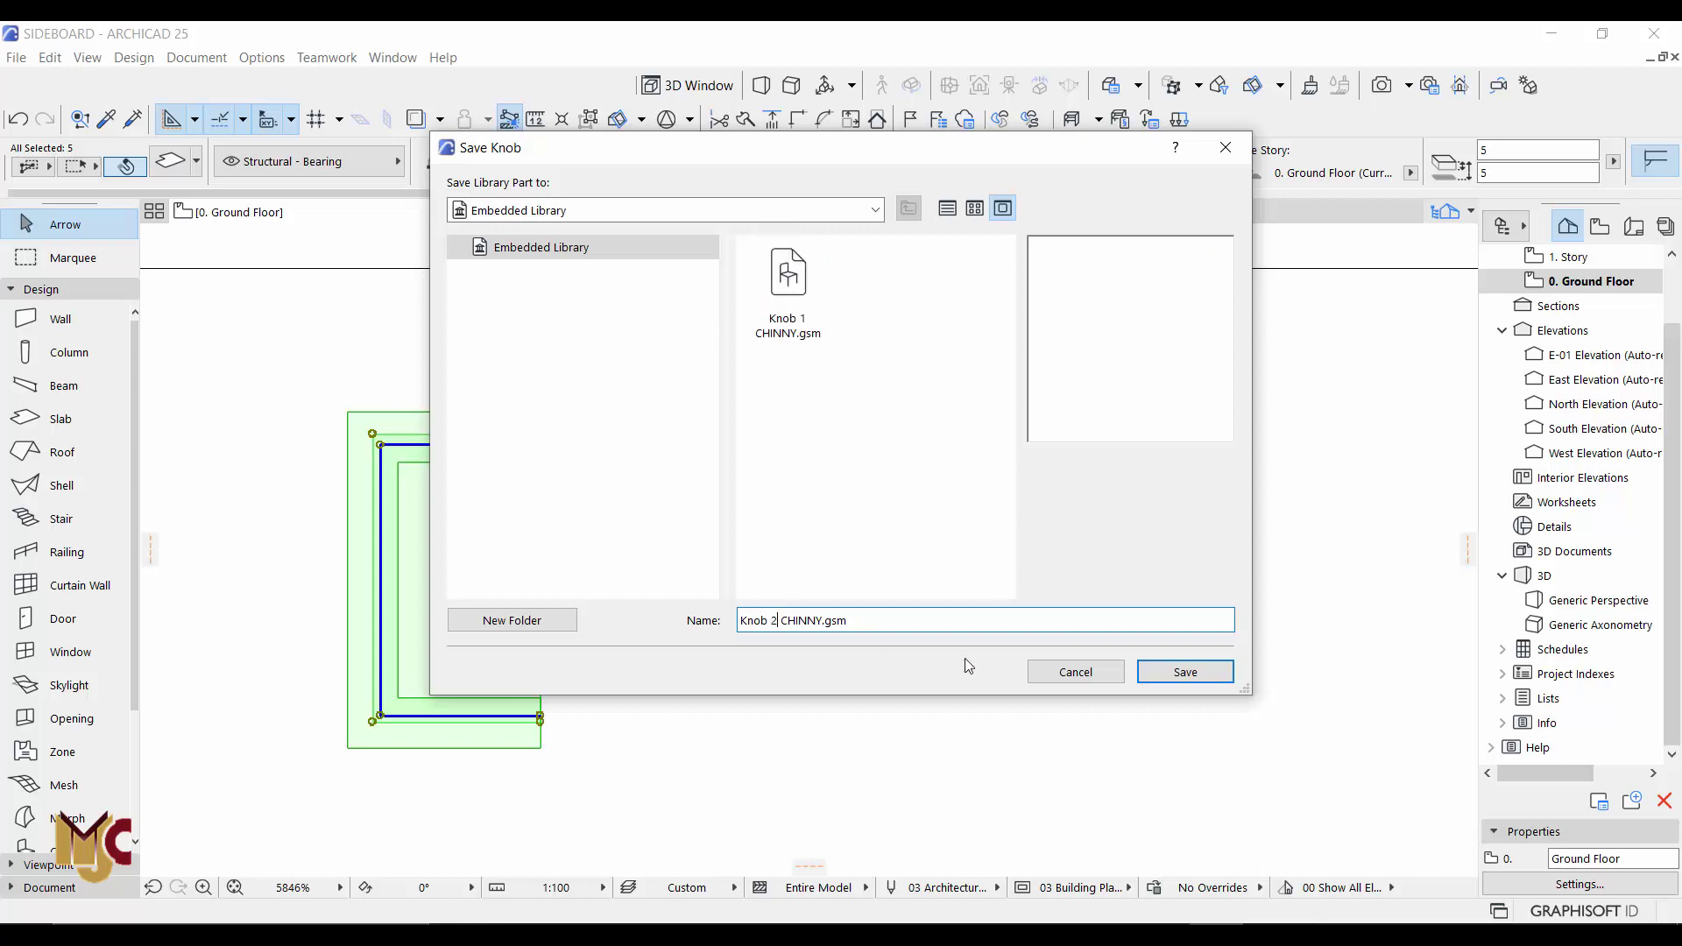
left_click(1168, 672)
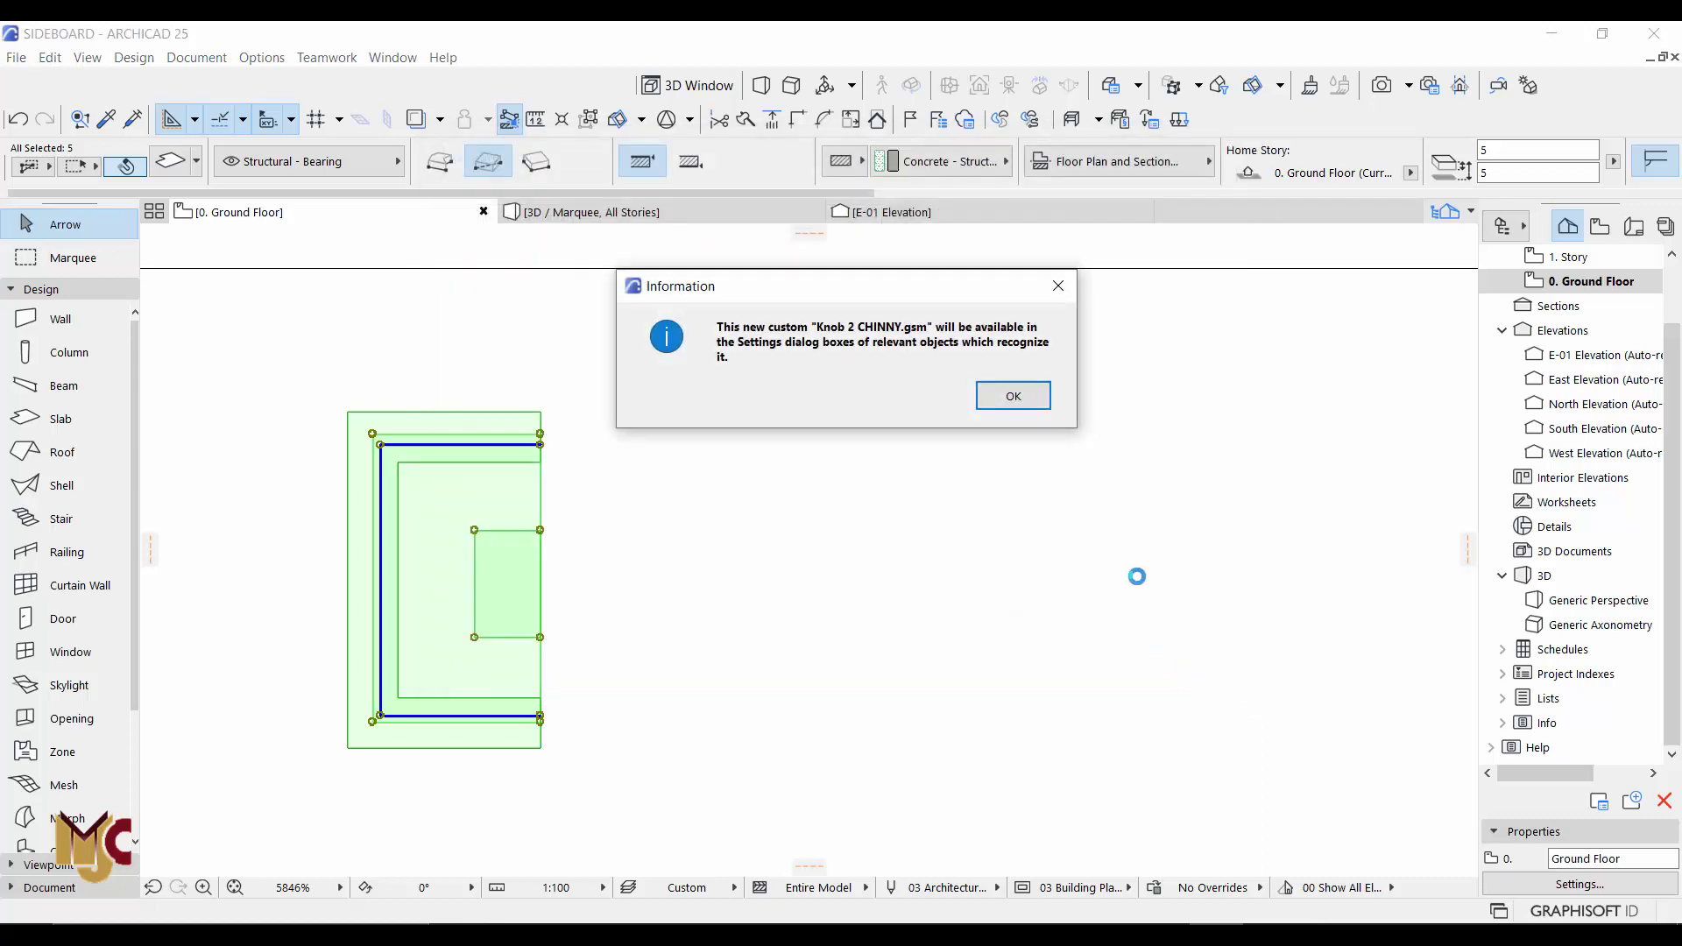
left_click(1012, 395)
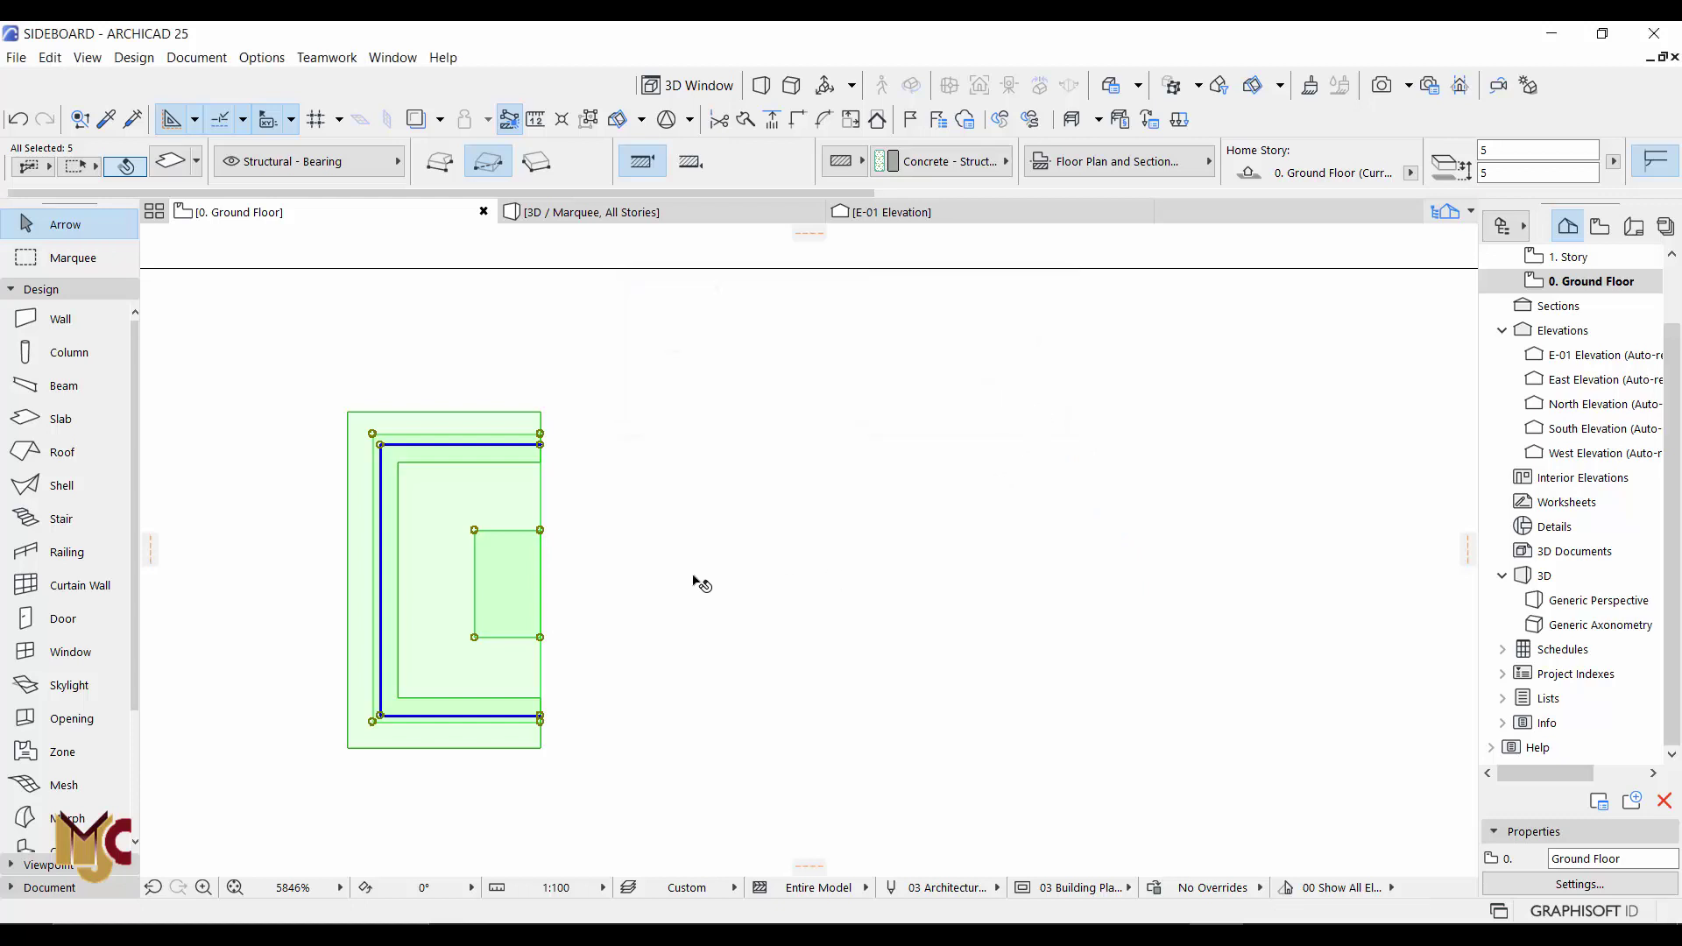
- Change the Sideboard 25 object's knob style to Custom, using Knob 2 CHINNY as the custom knob
scroll(601, 582, "down", 6)
left_click(771, 549)
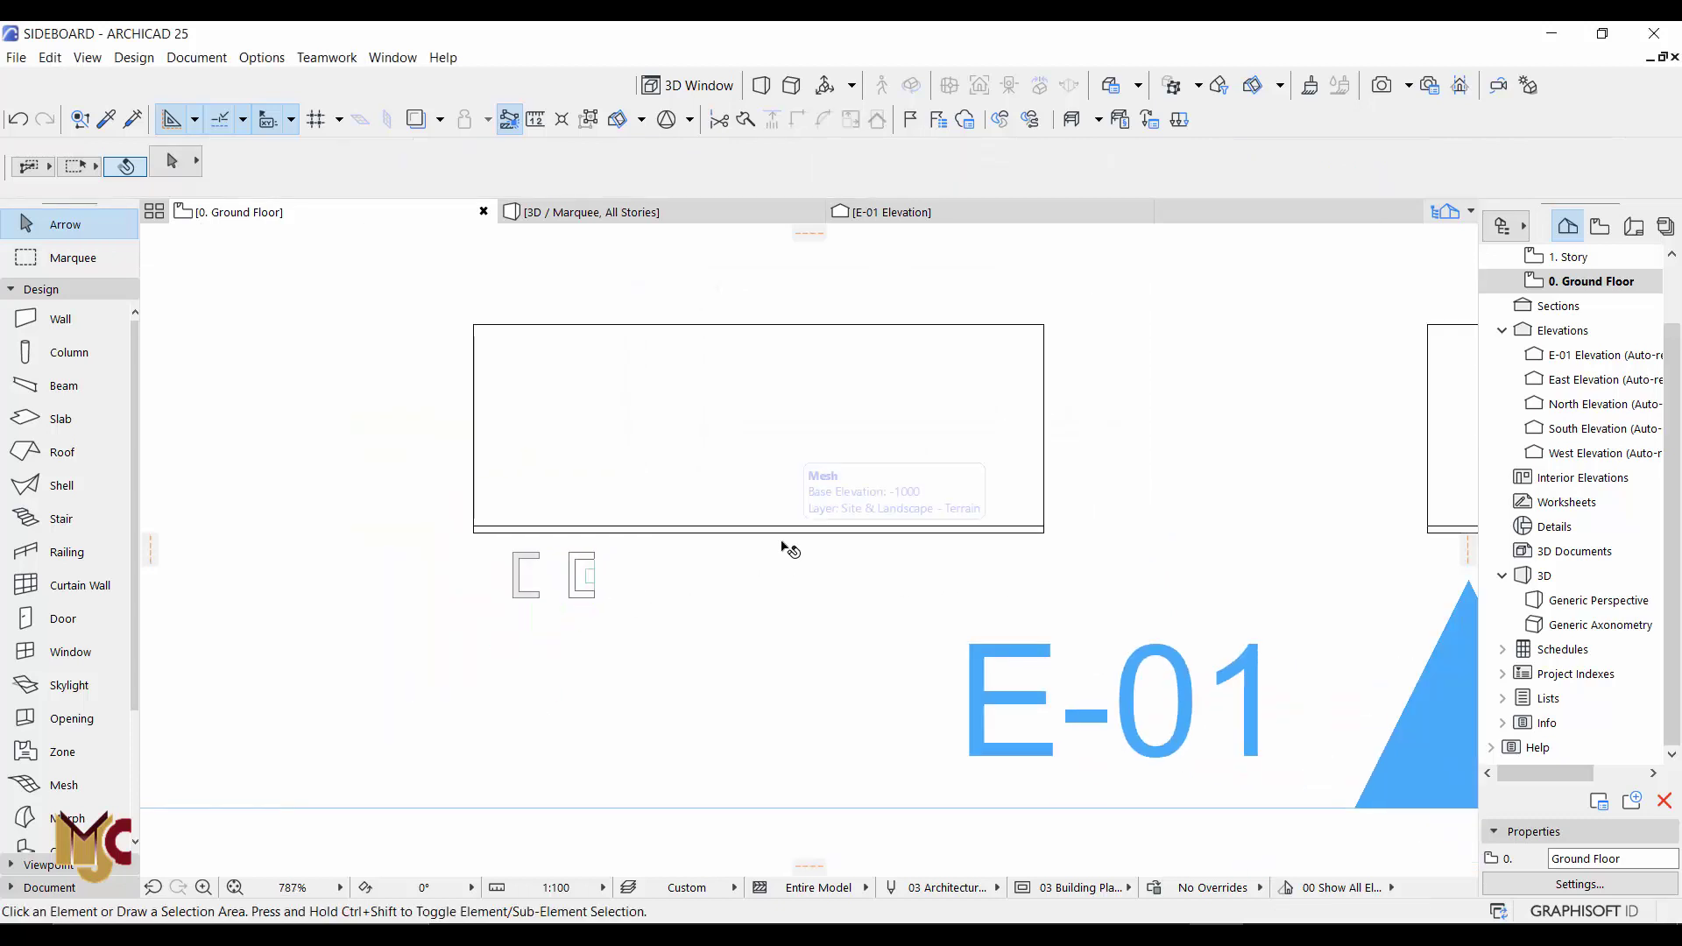
left_click(714, 533)
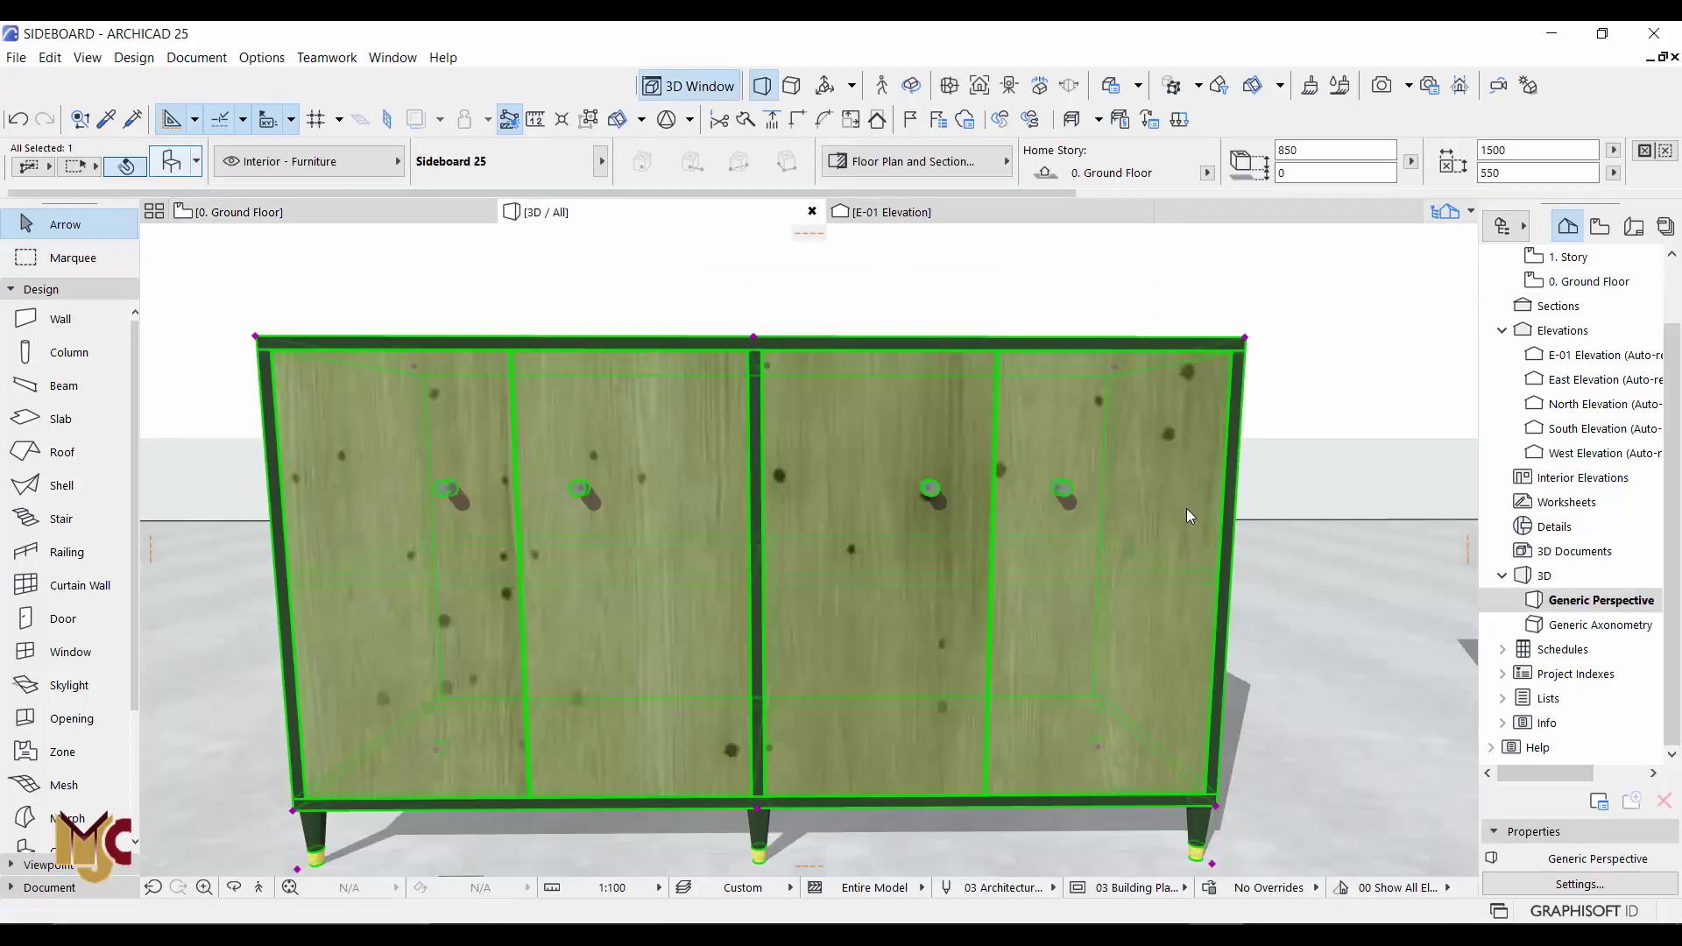
key("ctrl+t")
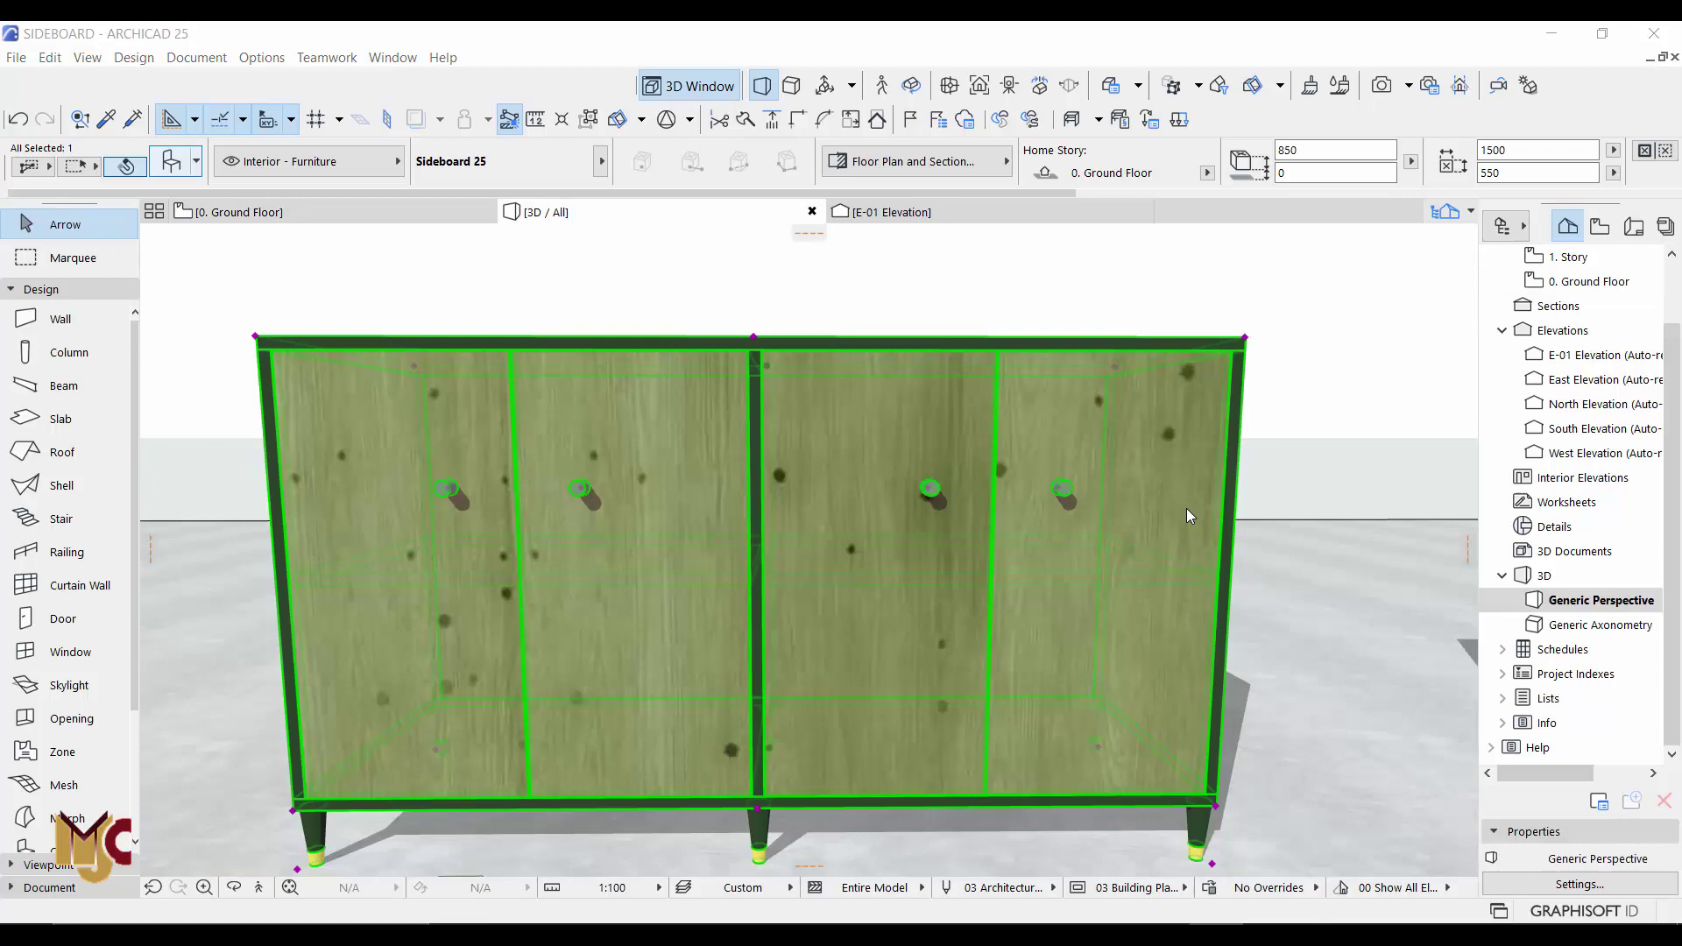
left_click(506, 453)
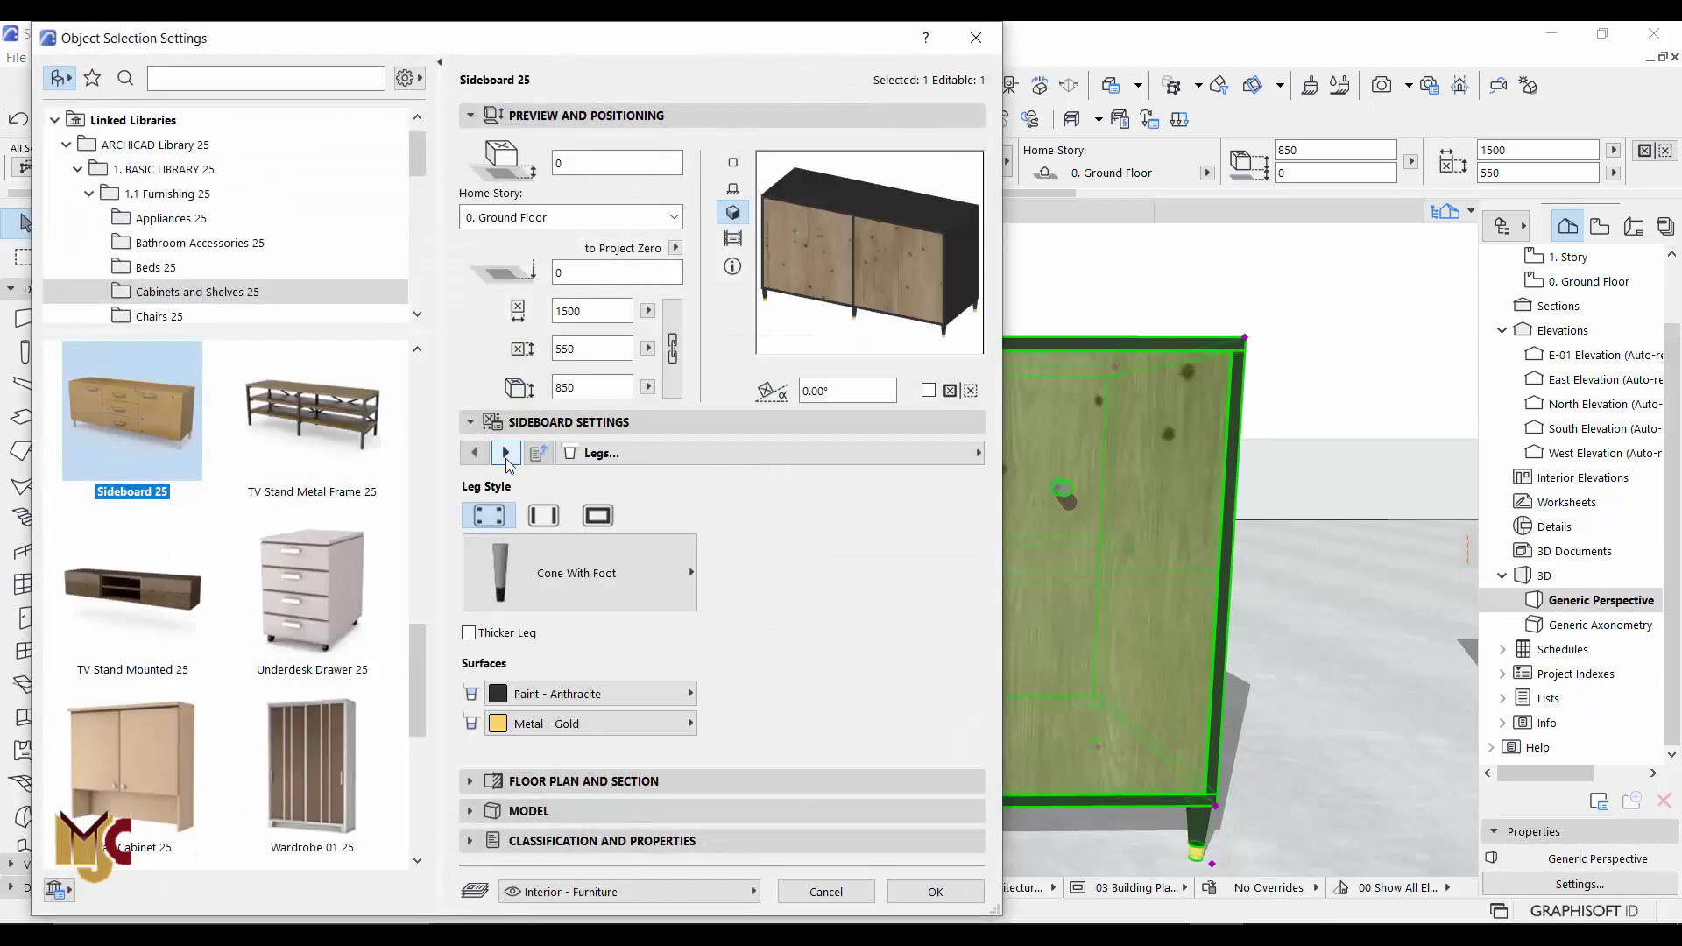
left_click(505, 453)
left_click(505, 454)
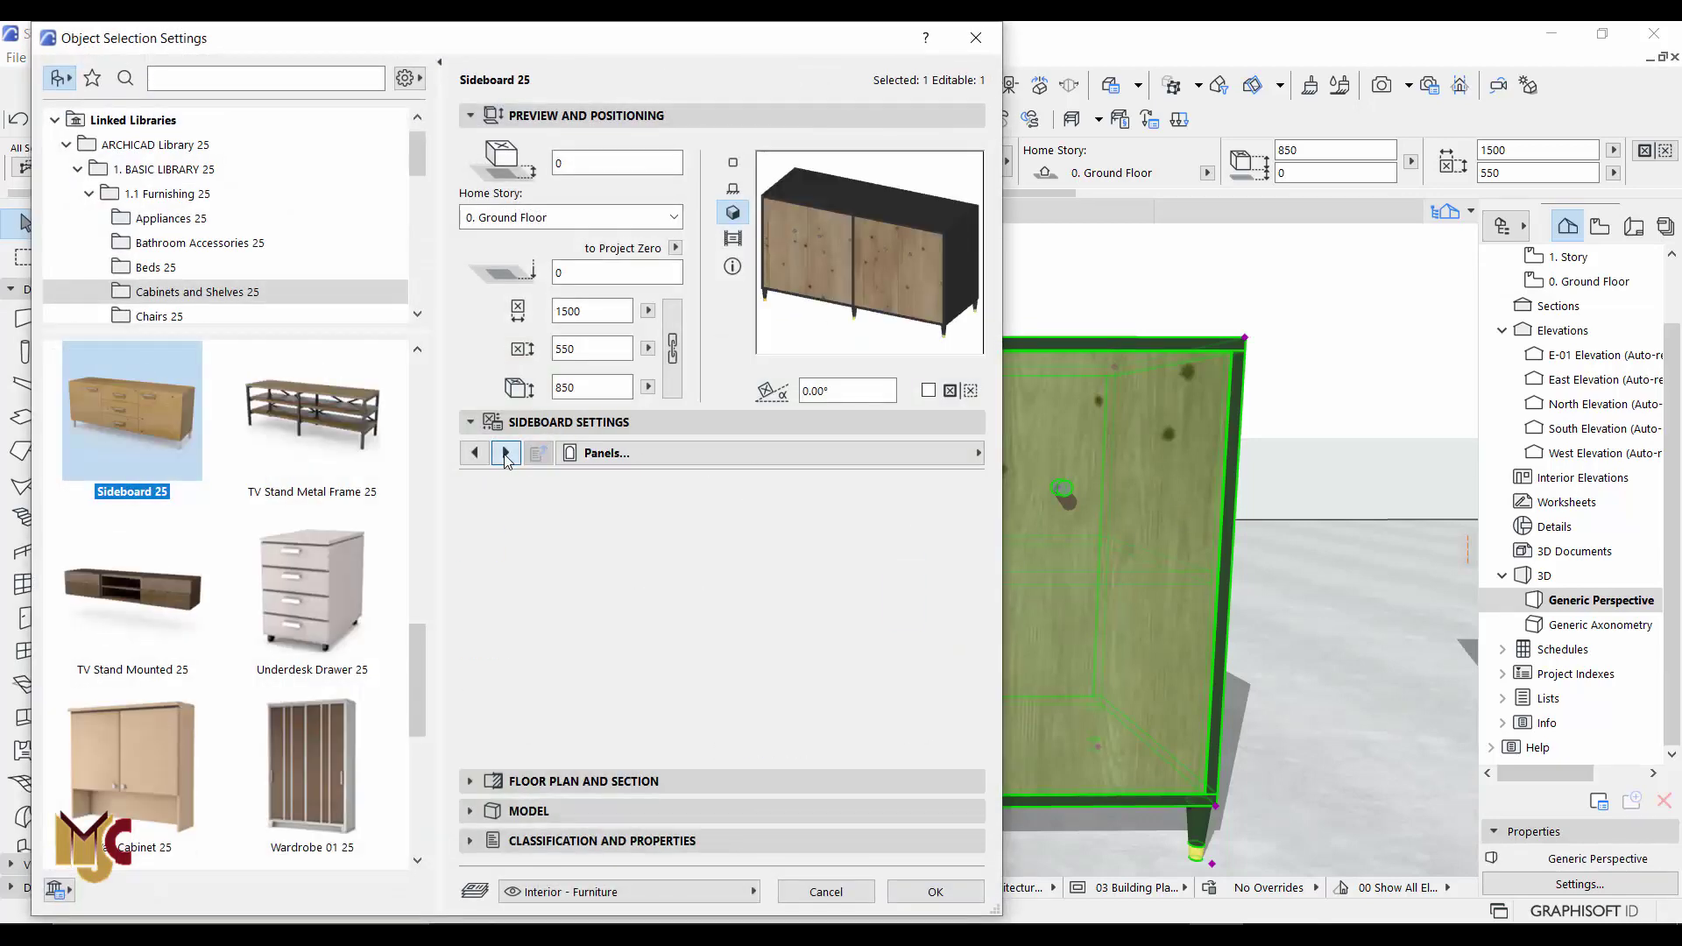
left_click(506, 454)
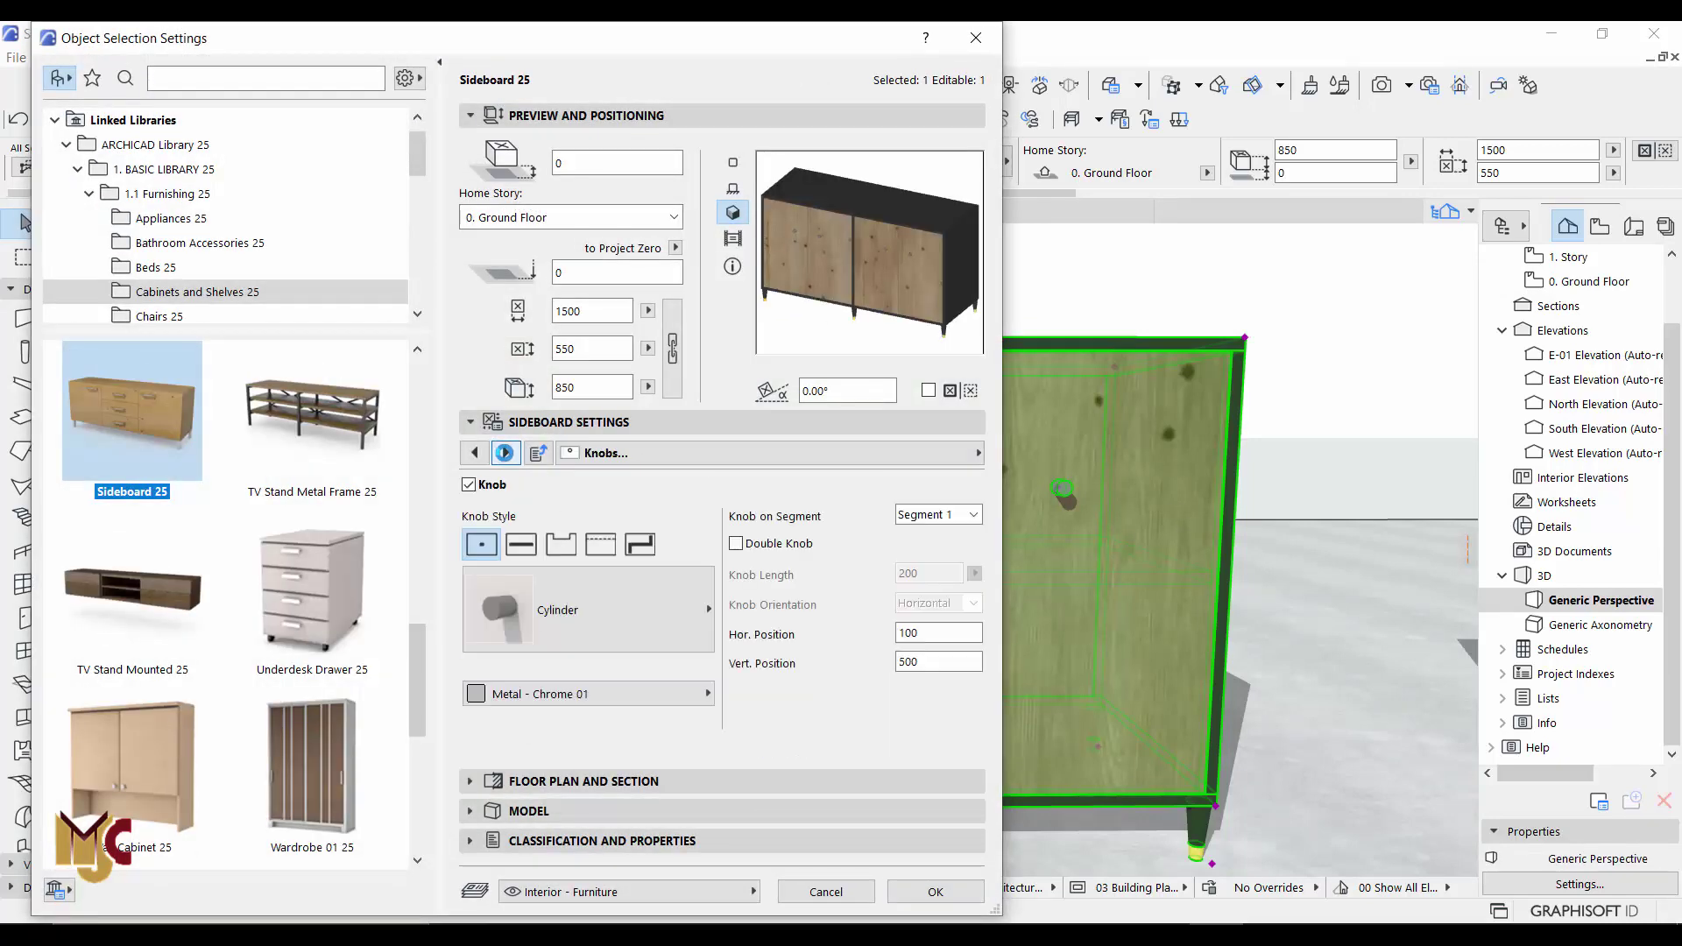
left_click(640, 546)
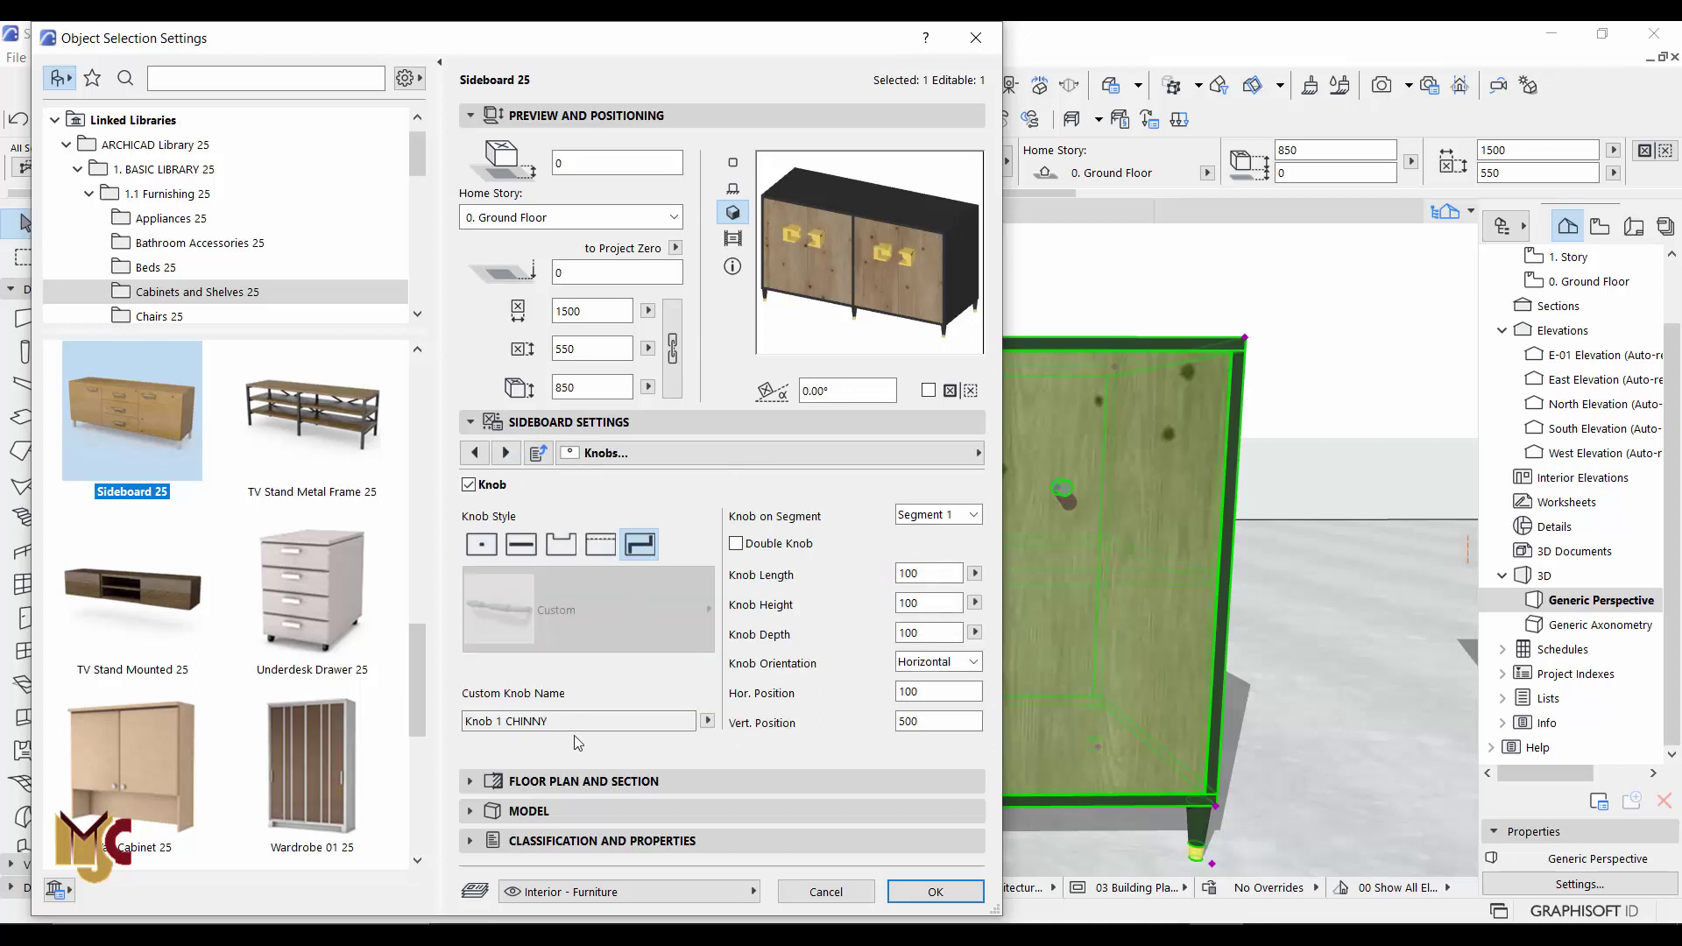
left_click(707, 721)
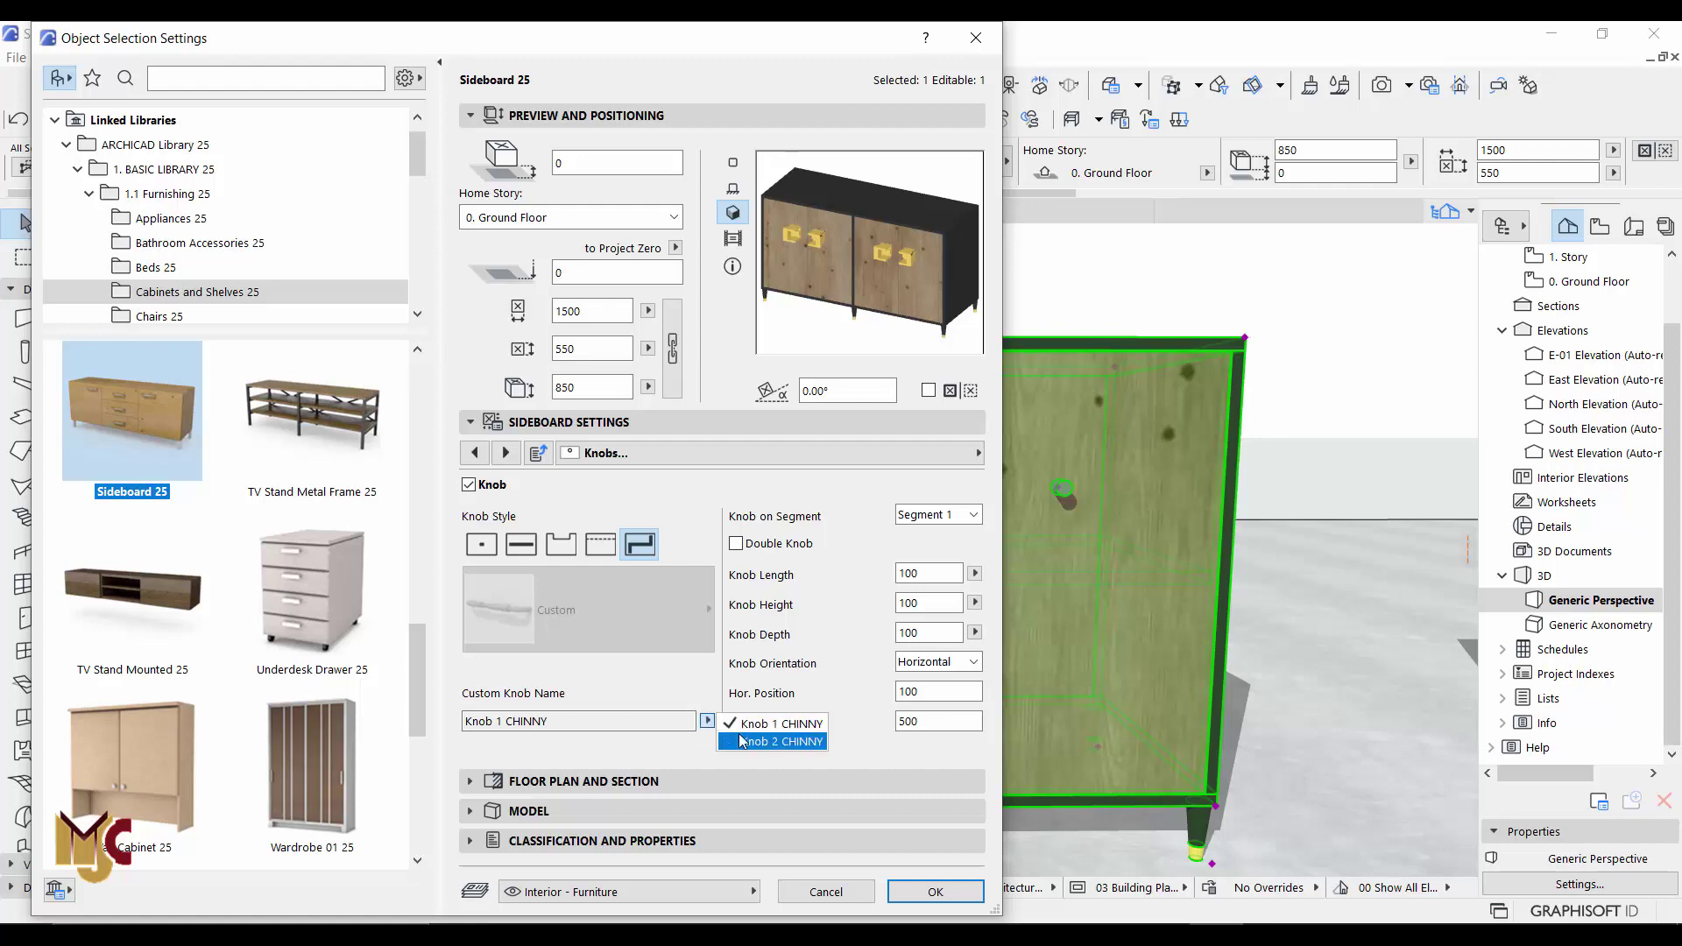
left_click(740, 742)
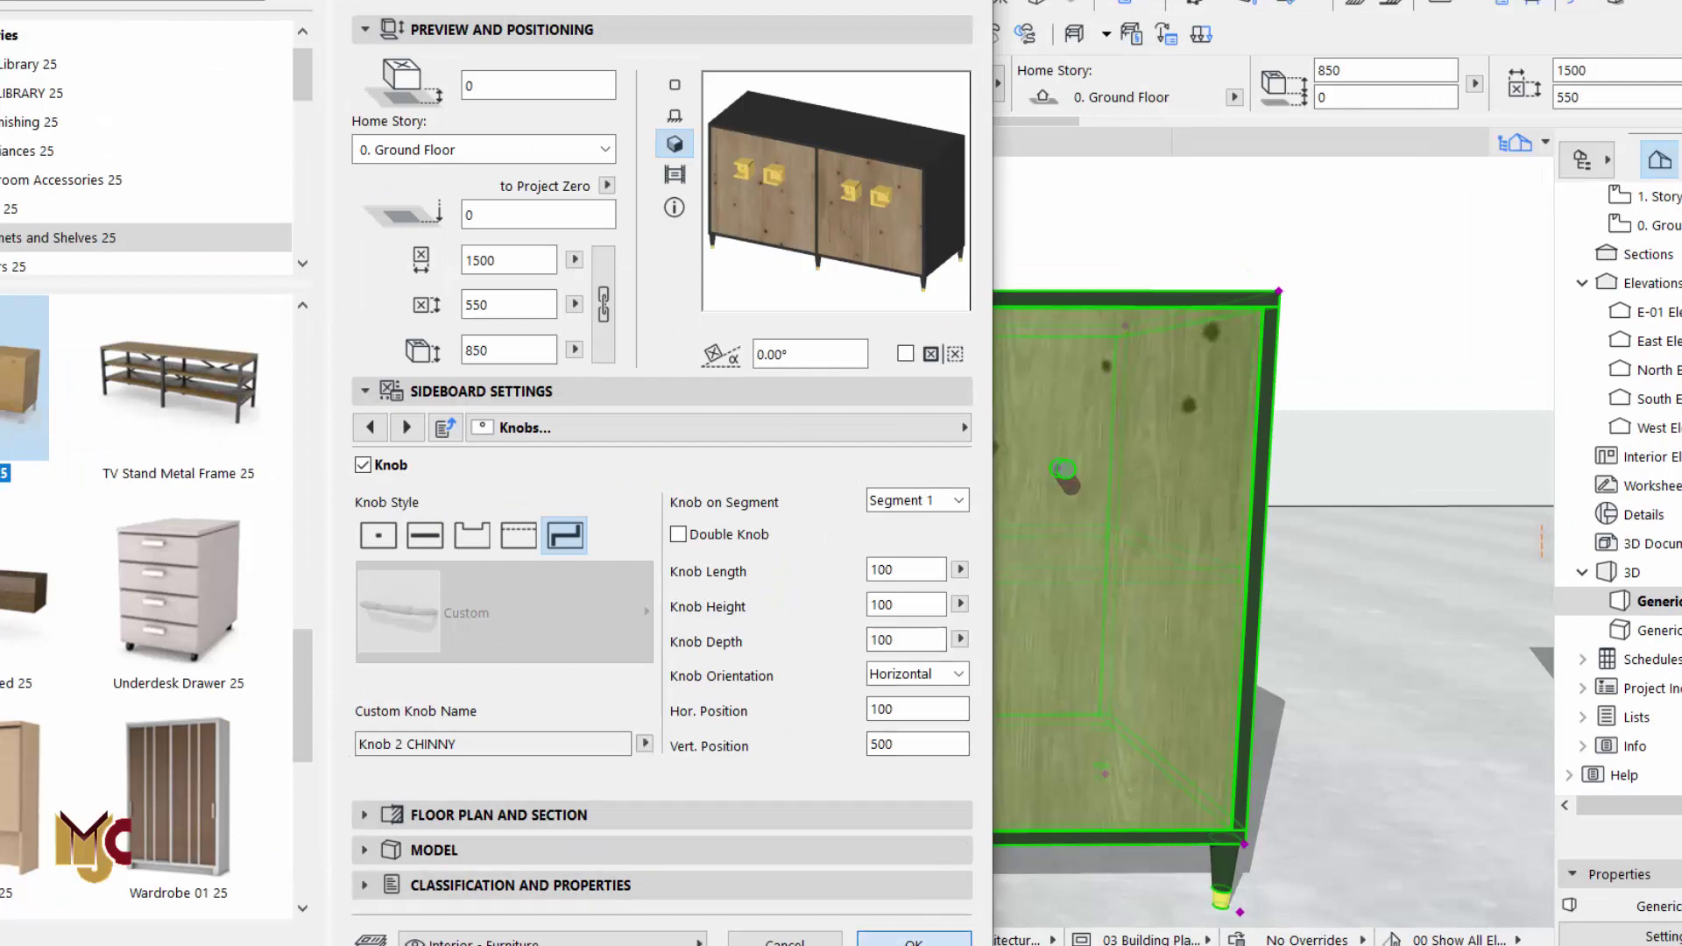
left_click(913, 939)
- Mirror the grouped handle on the Ground Floor plan about the vertical line along its open edge
scroll(1068, 478, "up", 2)
middle_click_drag(811, 473, 1069, 389)
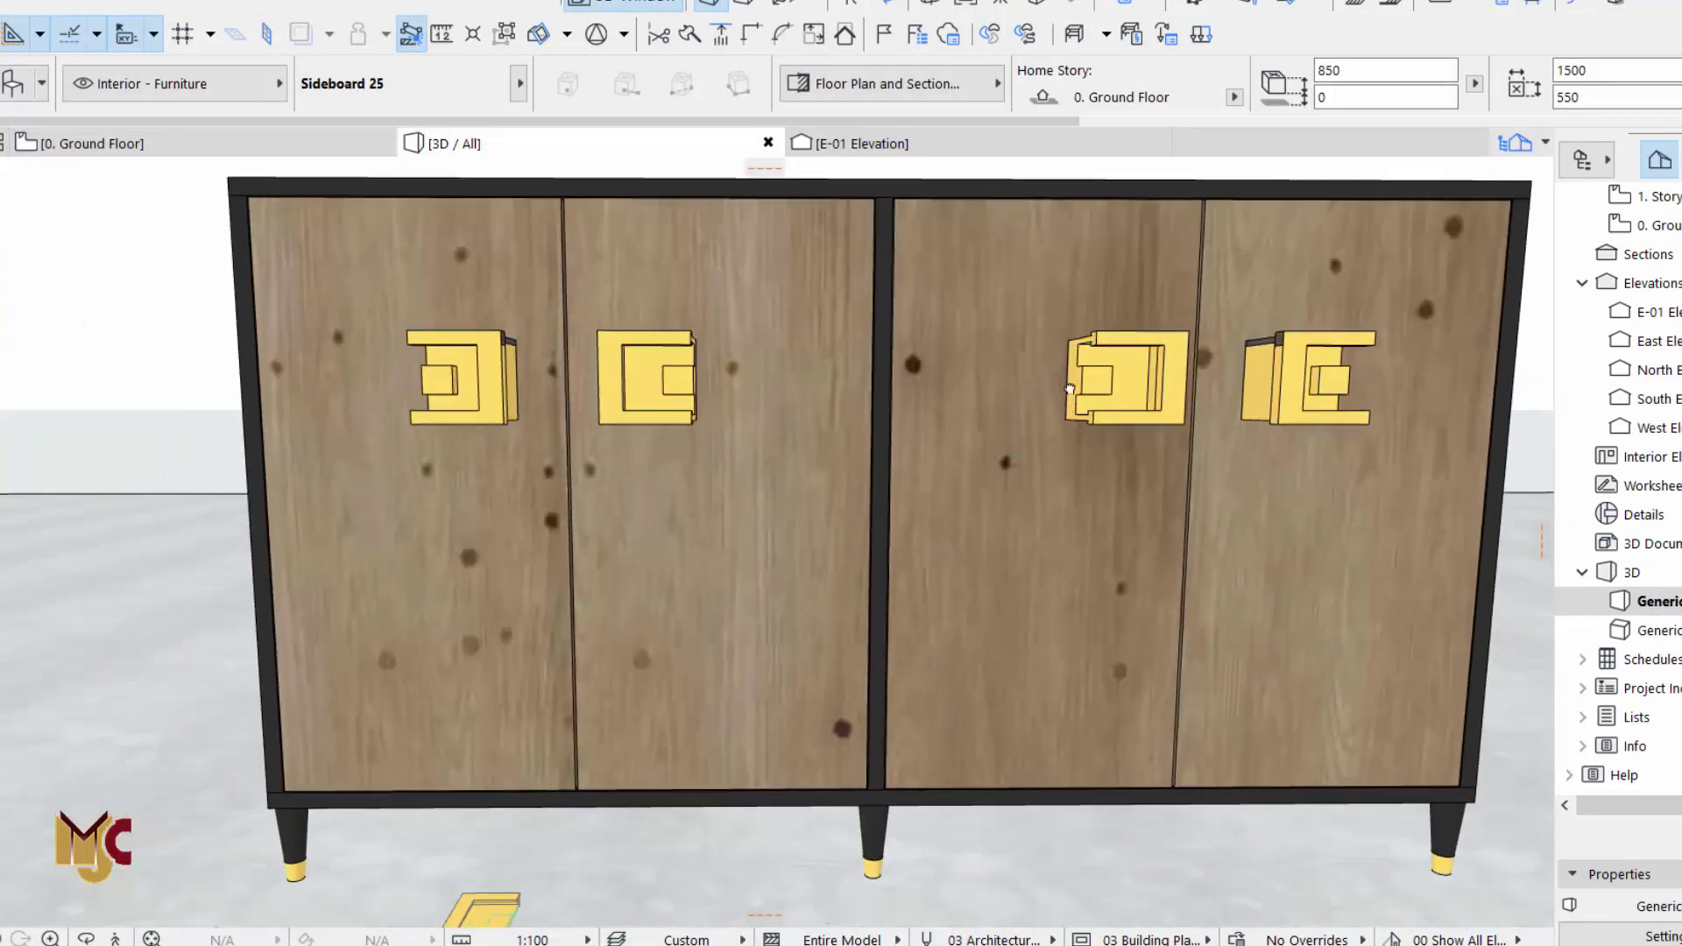
left_click(668, 345)
scroll(631, 351, "up", 5)
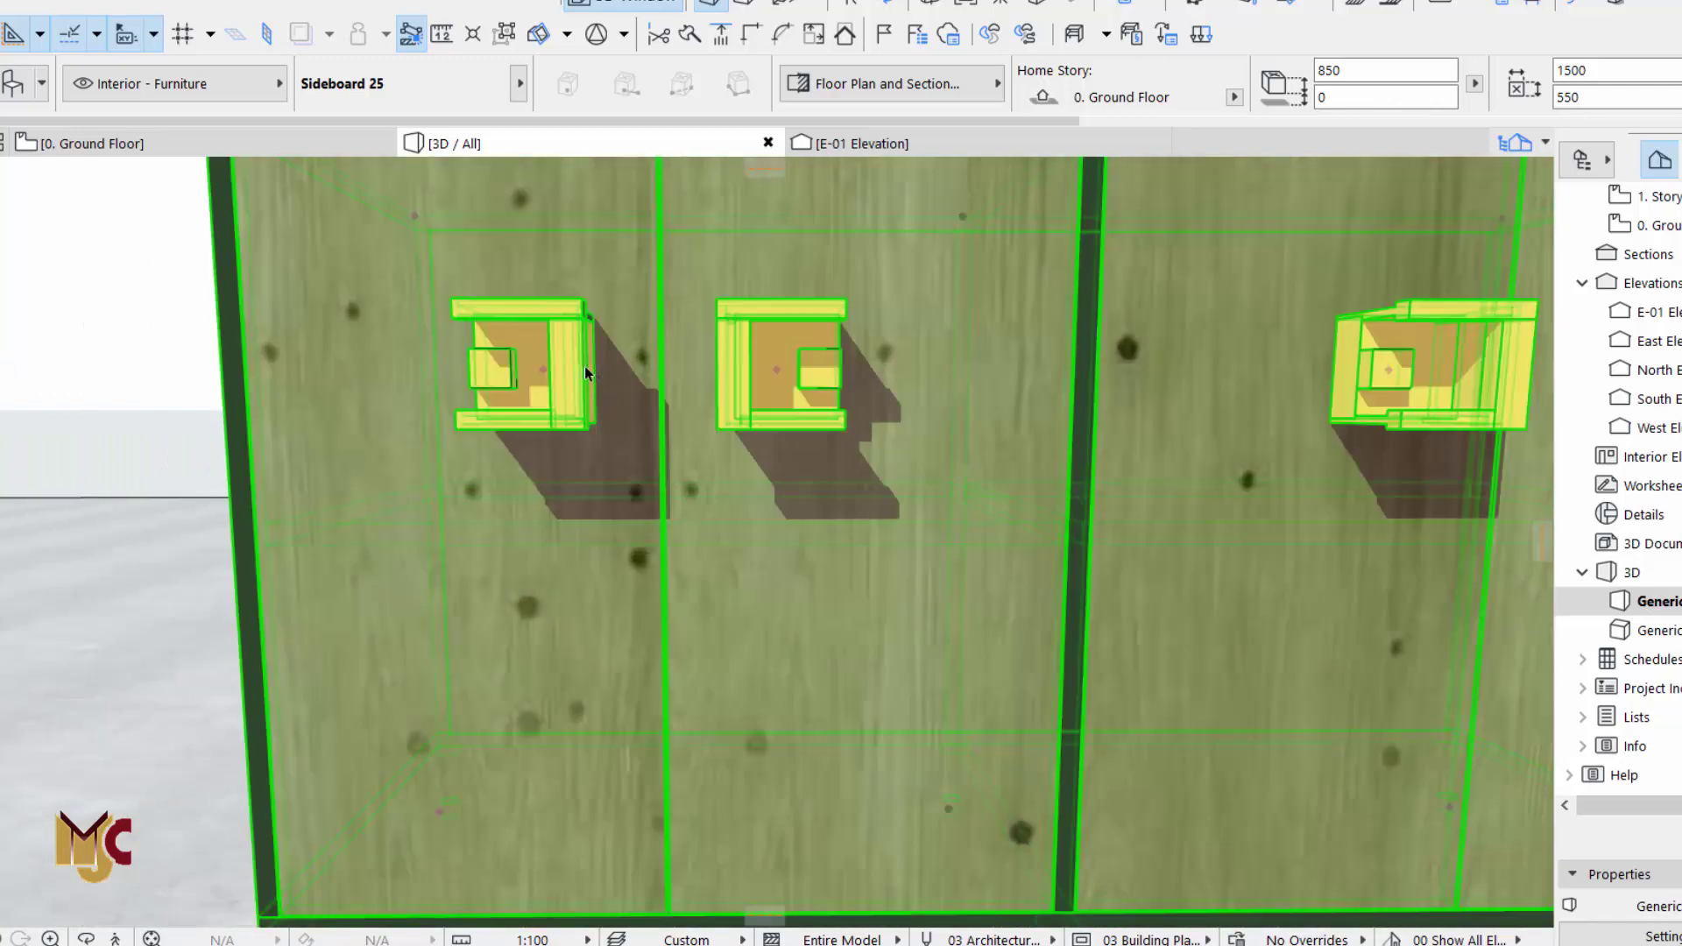
scroll(587, 372, "up", 2)
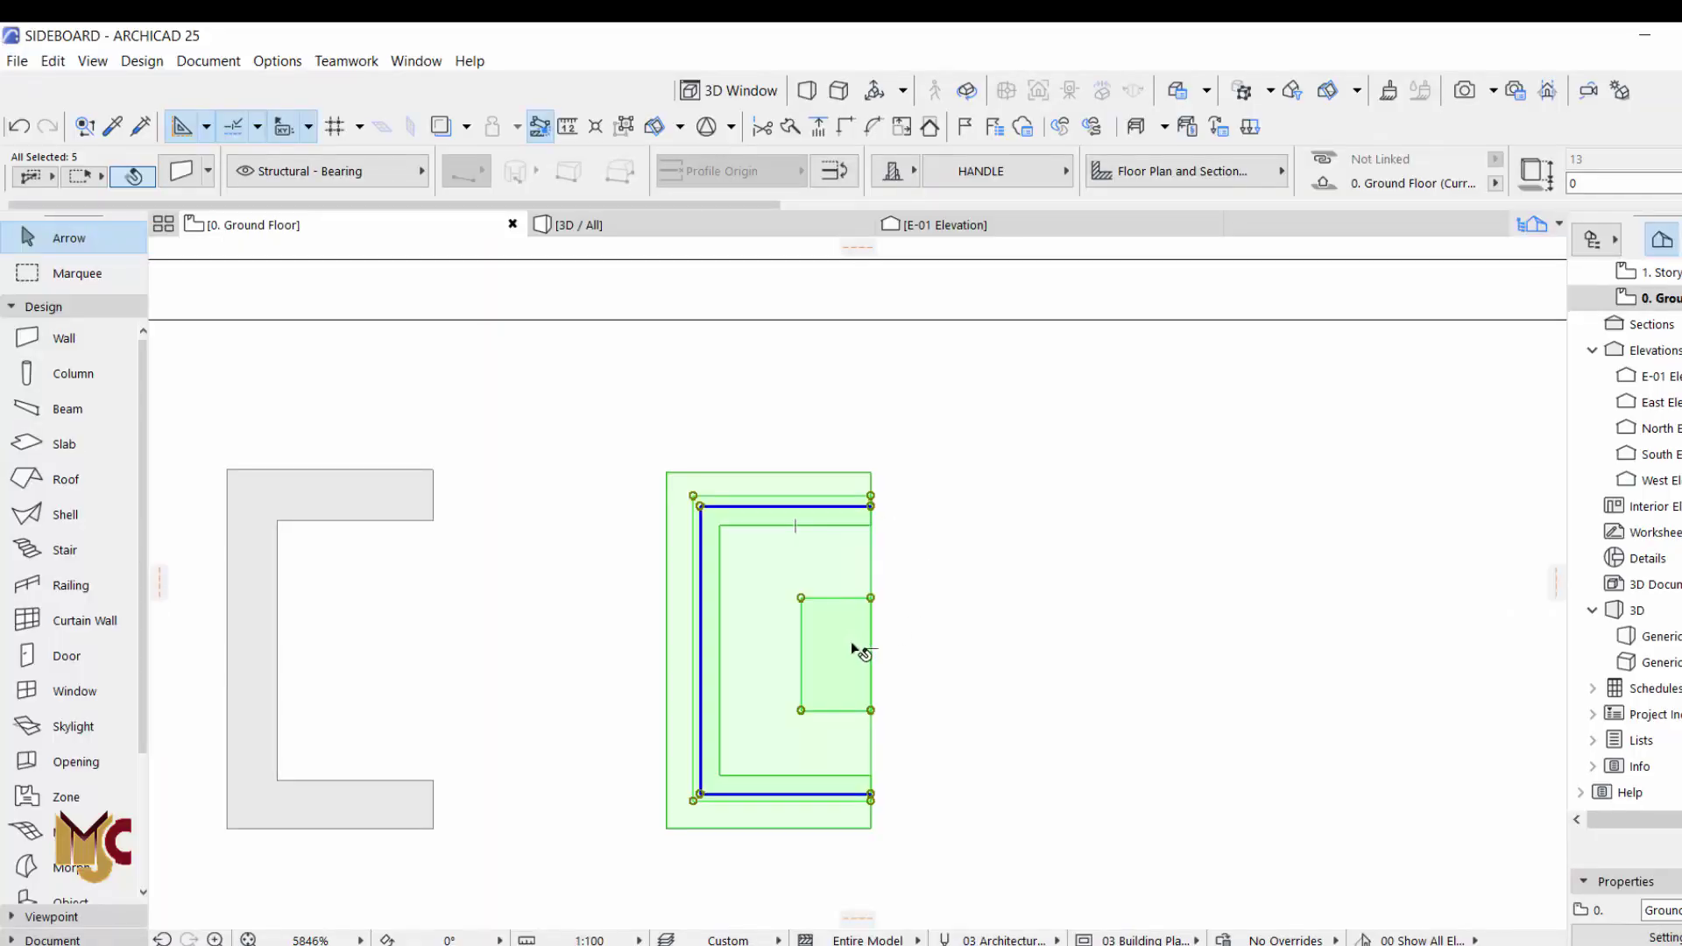
right_click(885, 631)
mouse_move(1077, 305)
left_click(1218, 360)
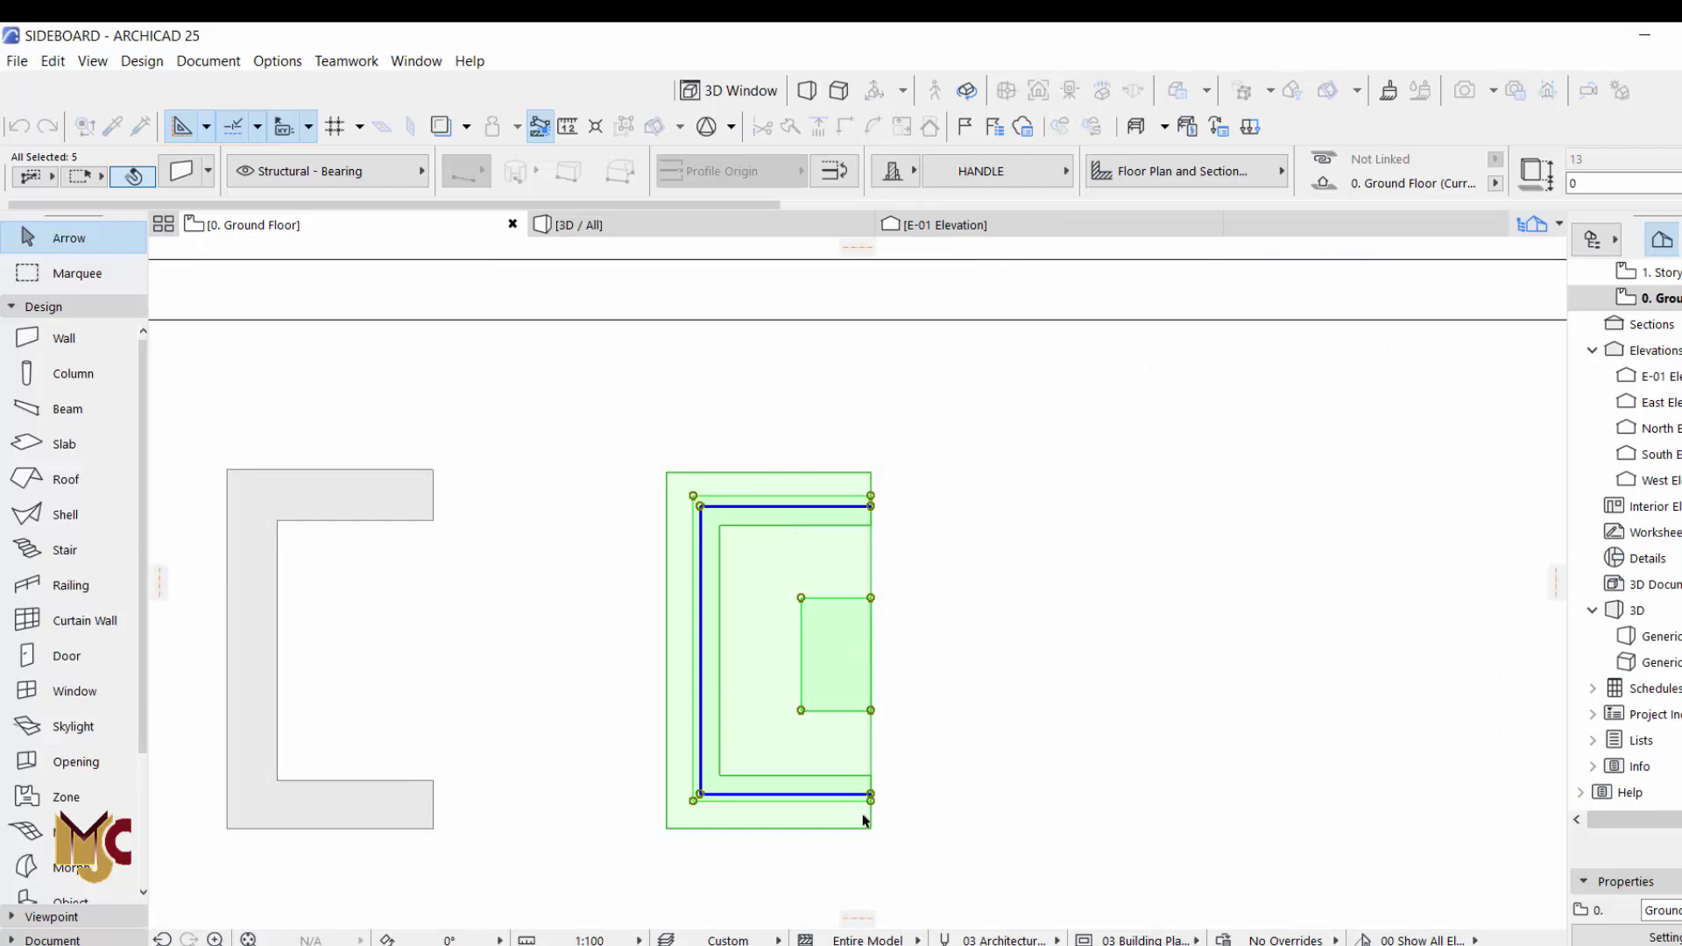
left_click(871, 801)
left_click(871, 667)
- Save the mirrored handle group as a custom knob and check its orientation on the sideboard doors in 3D
scroll(773, 461, "down", 2)
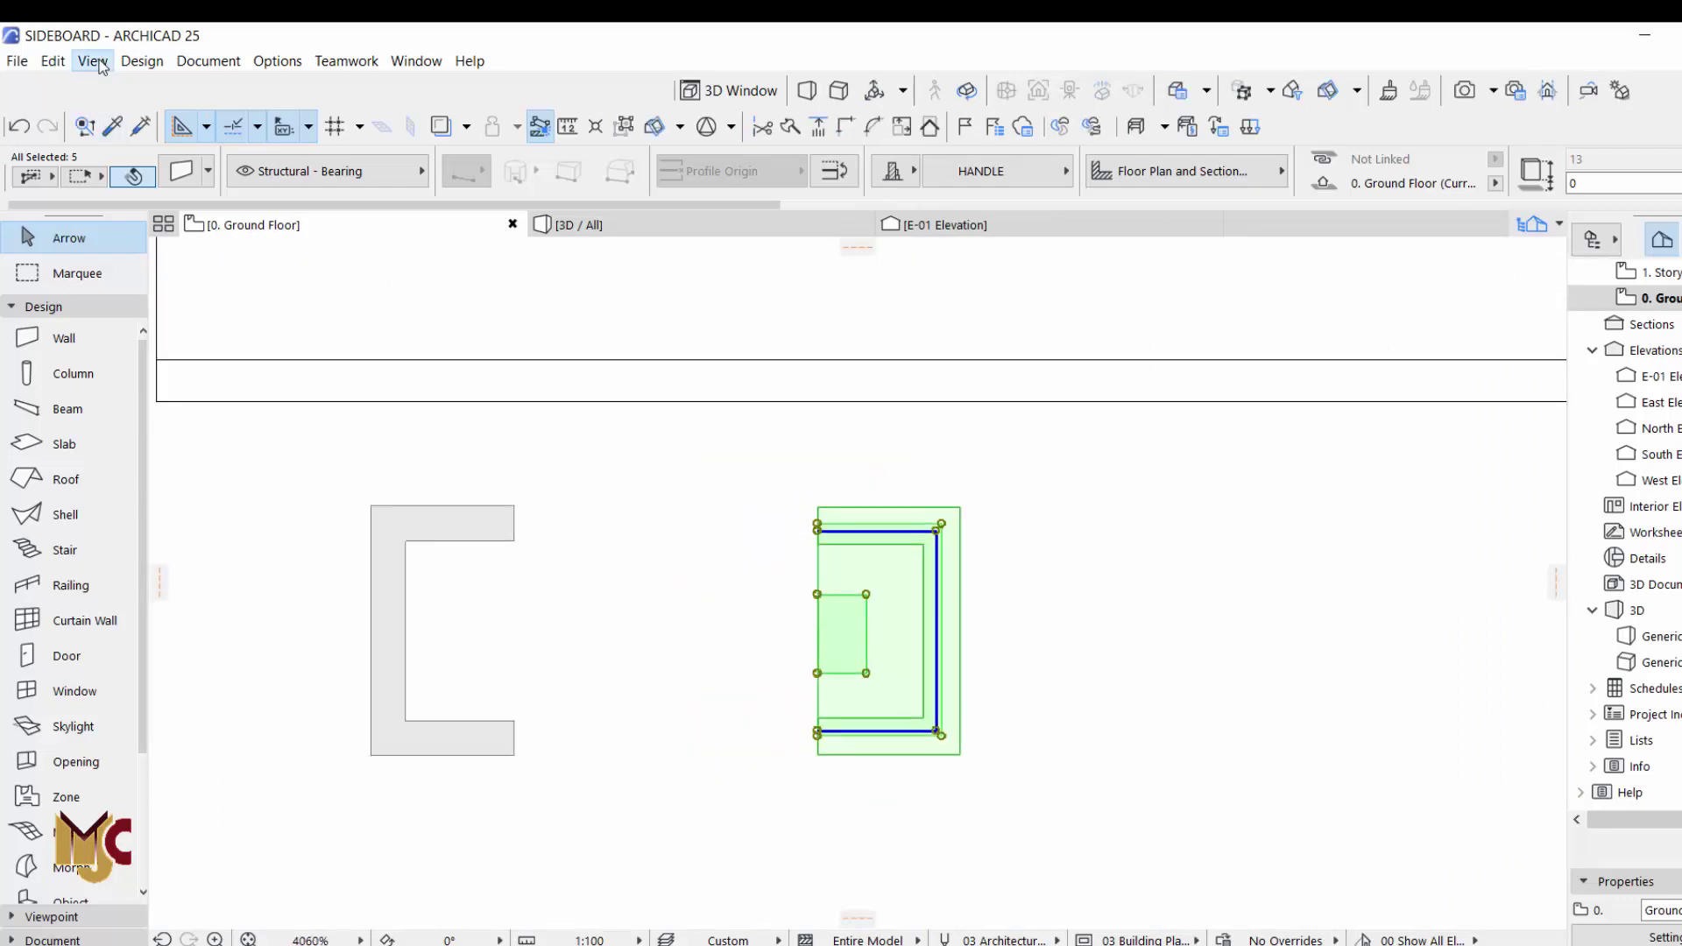
left_click(142, 61)
mouse_move(18, 62)
mouse_move(131, 432)
left_click(338, 631)
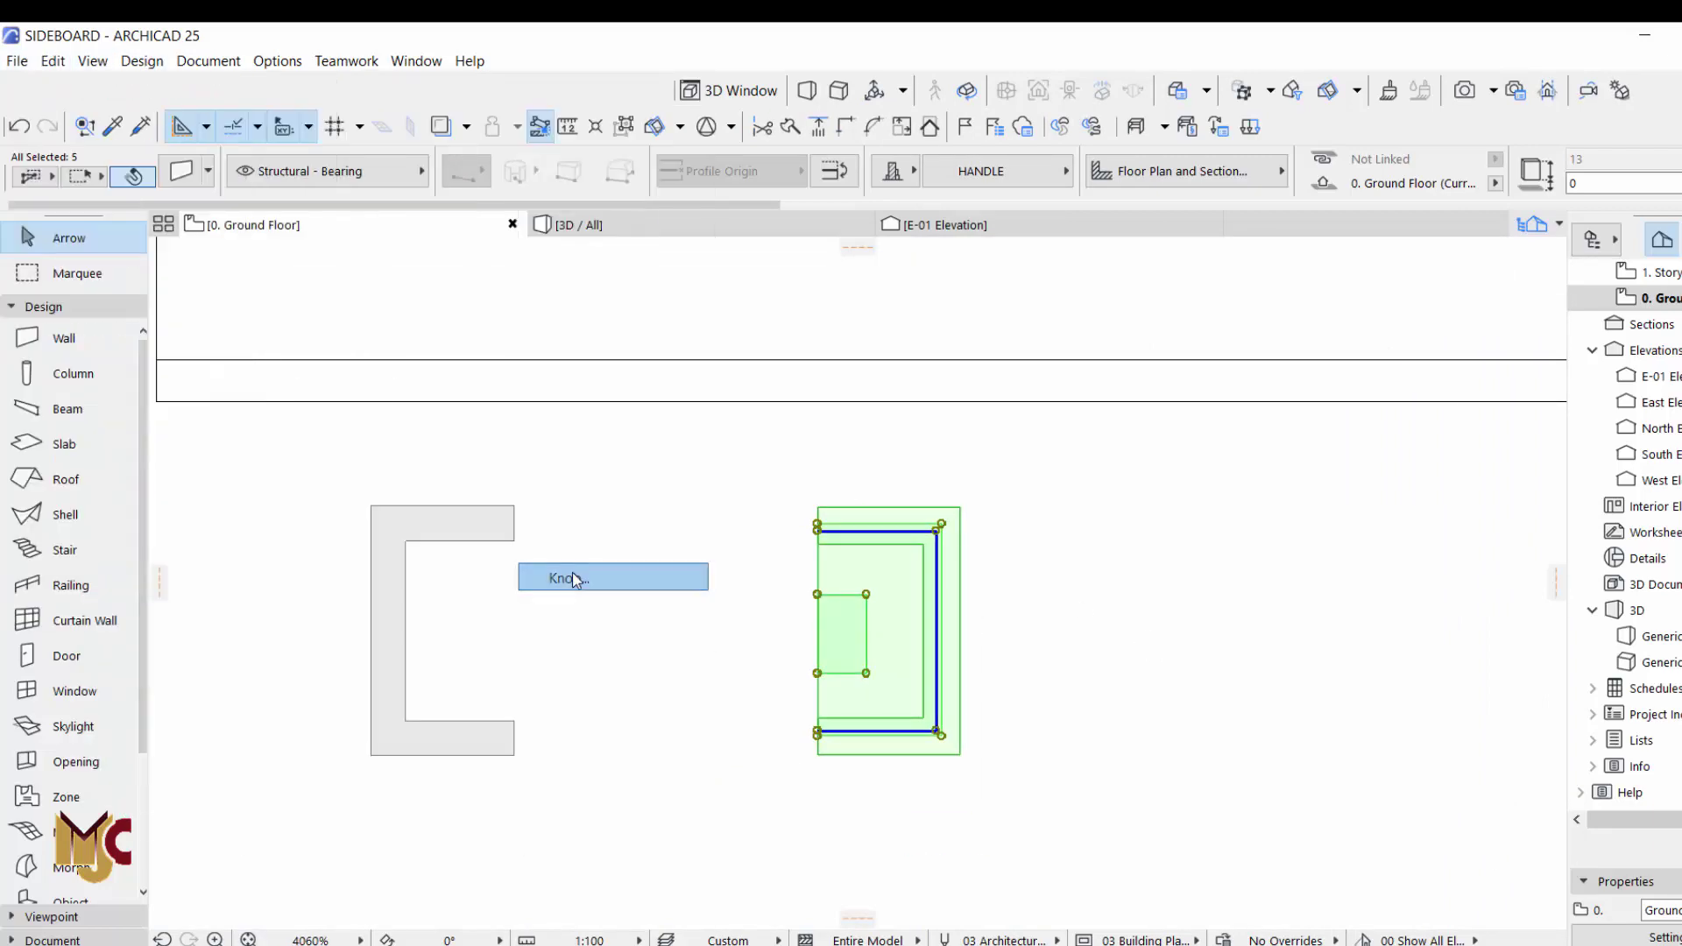
left_click(1234, 713)
left_click(1004, 418)
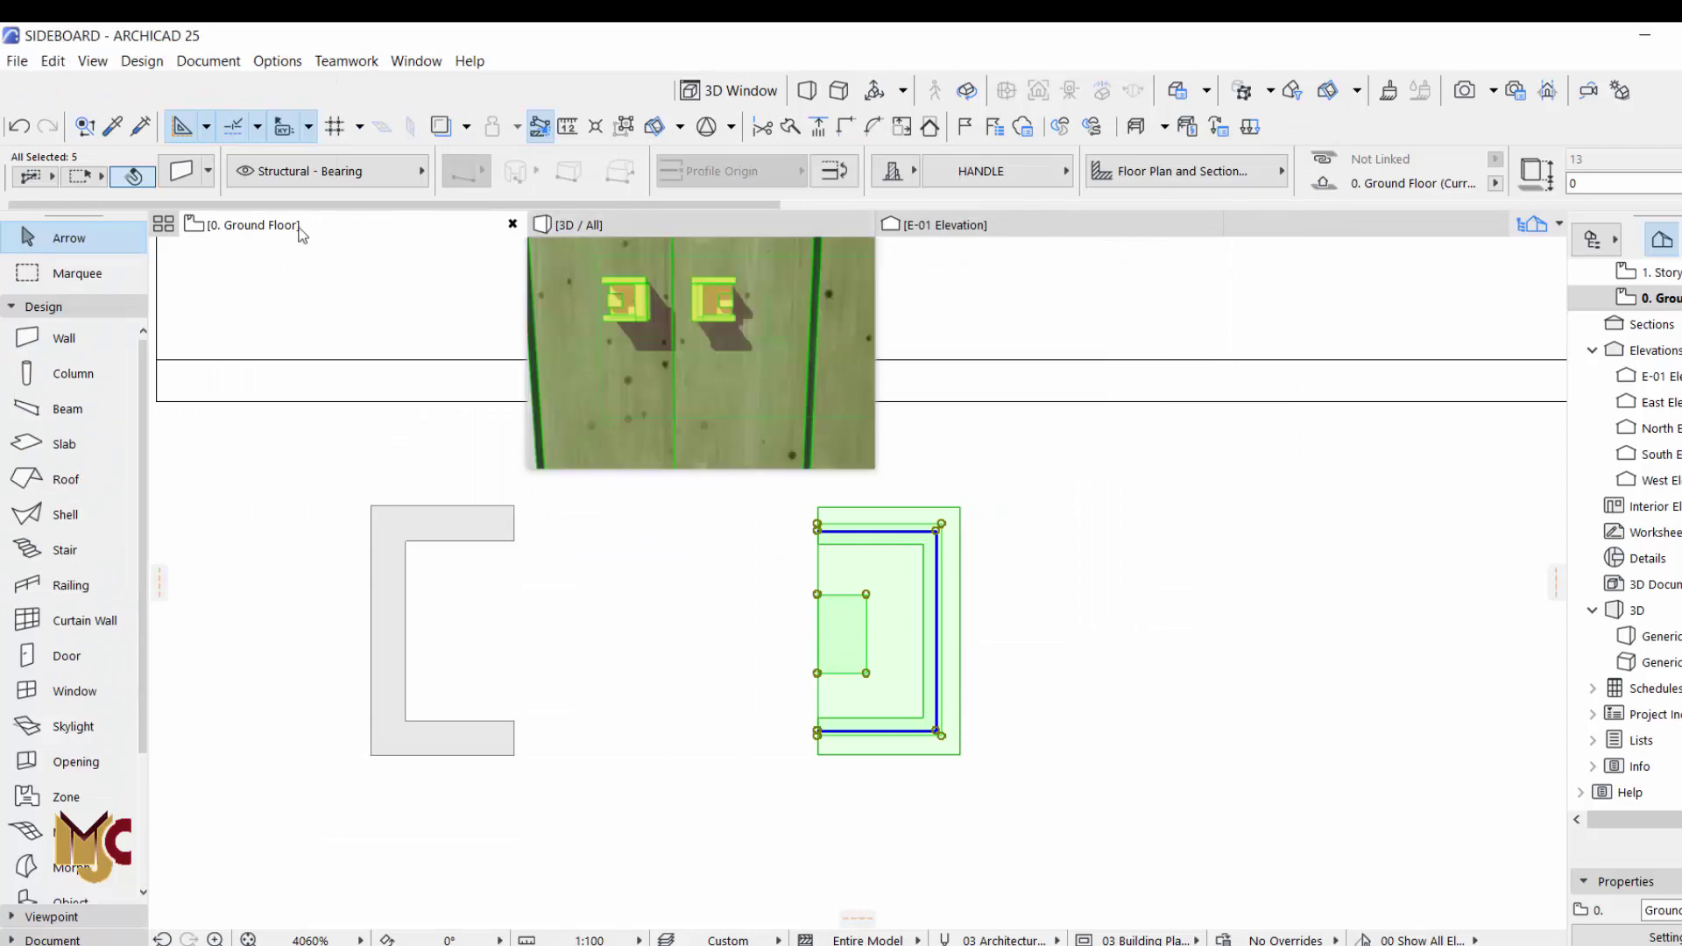
left_click(718, 228)
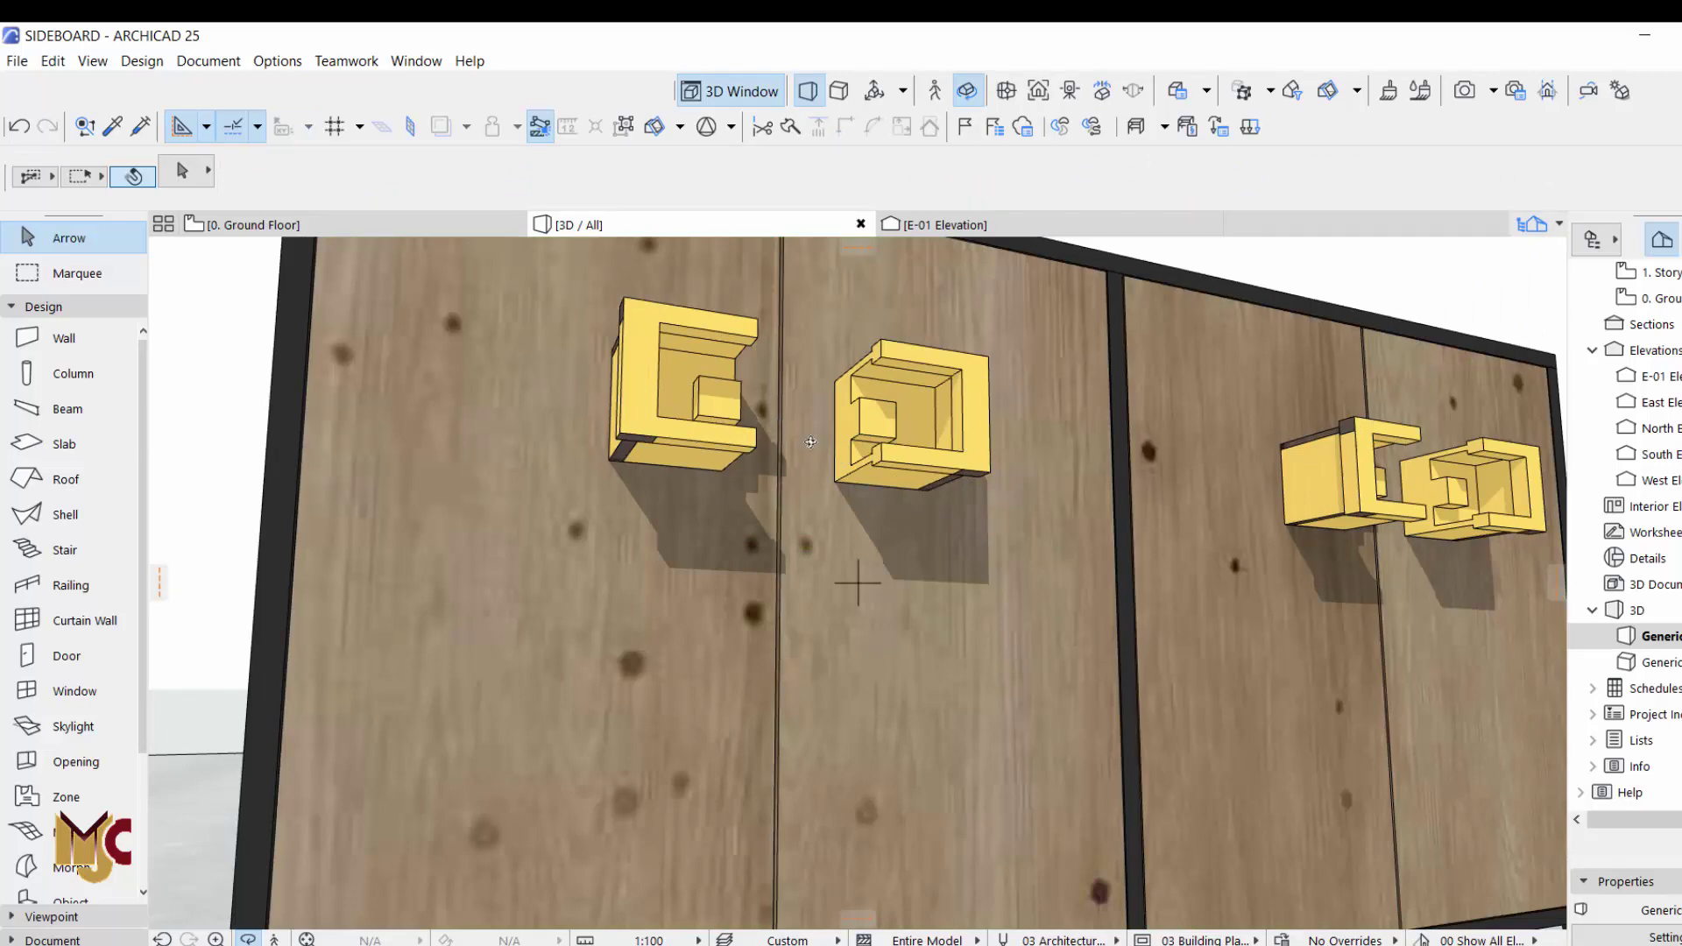
left_click_drag(818, 444, 841, 412)
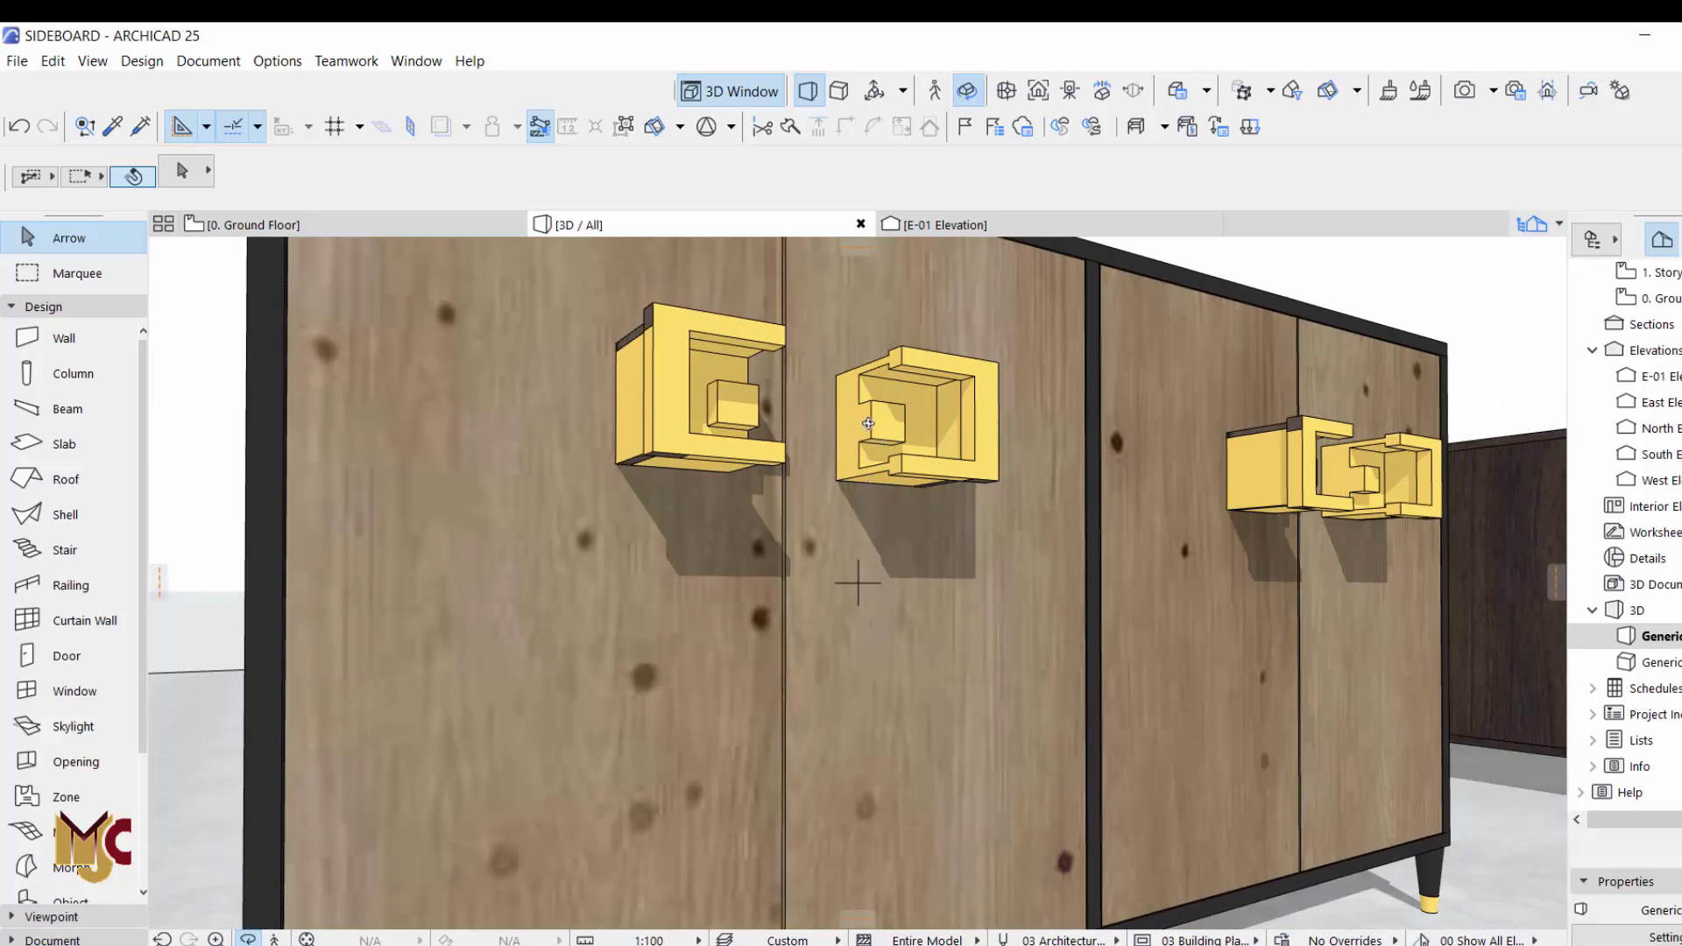
left_click_drag(868, 424, 710, 350)
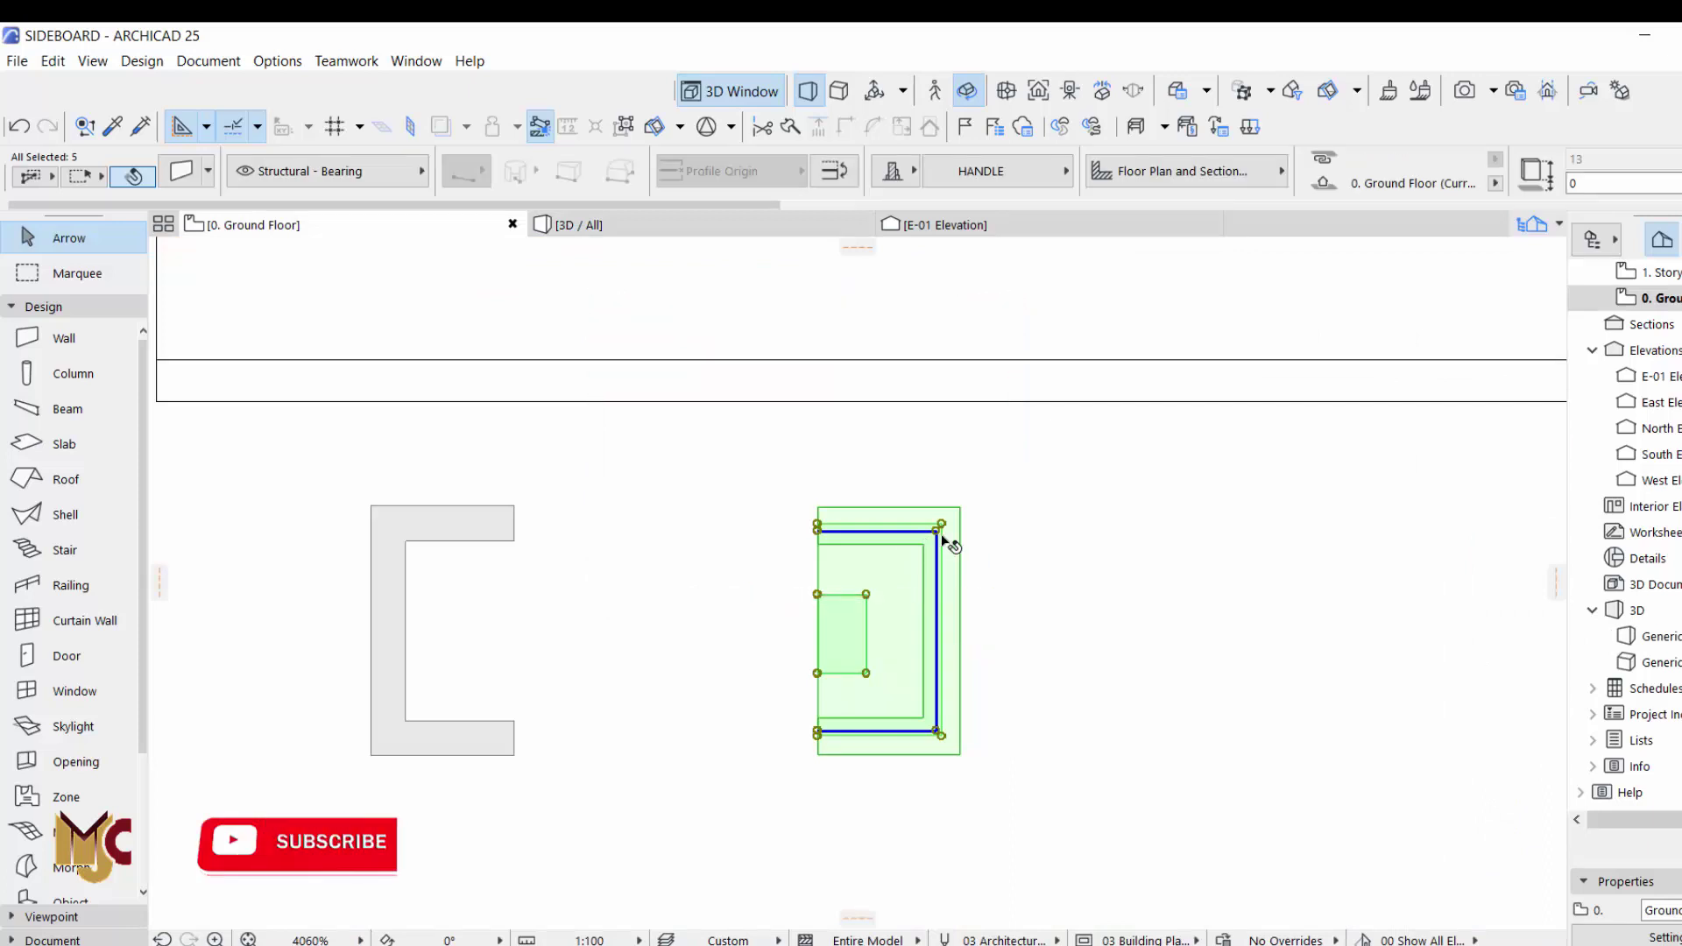
scroll(943, 536, "down", 4)
key("F5")
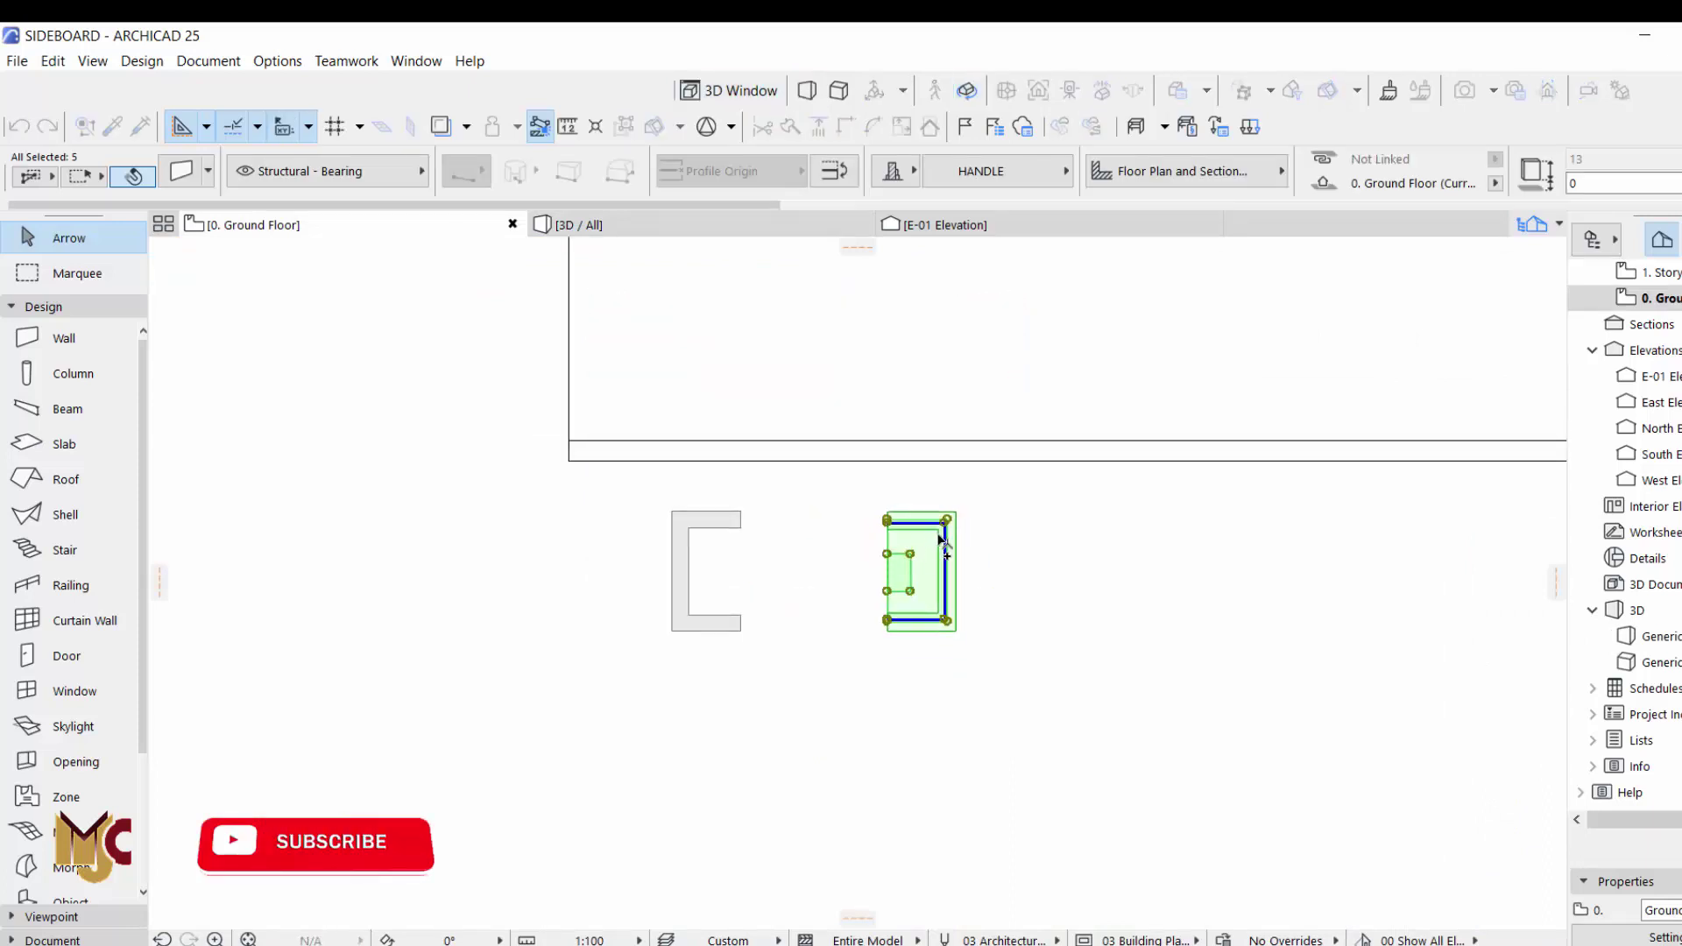
left_click(937, 535)
key("Escape")
key("Escape")
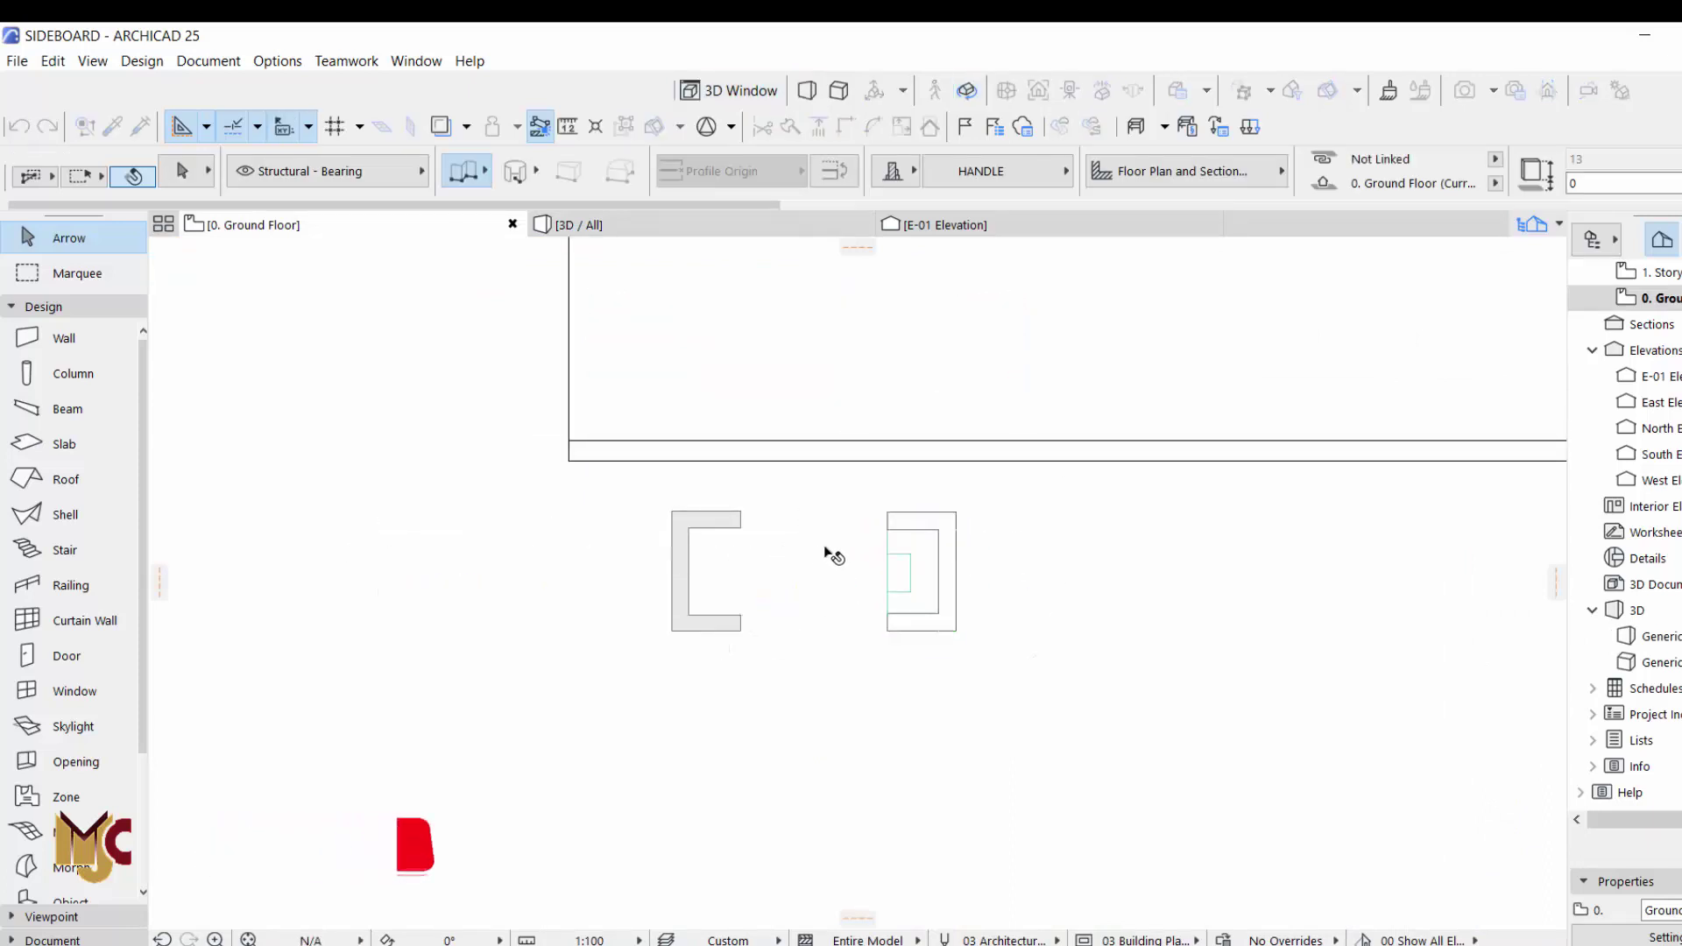
- Convert the ungrouped handle elements below the sideboard on the Ground Floor plan into morphs
left_click(833, 555)
left_click(949, 526)
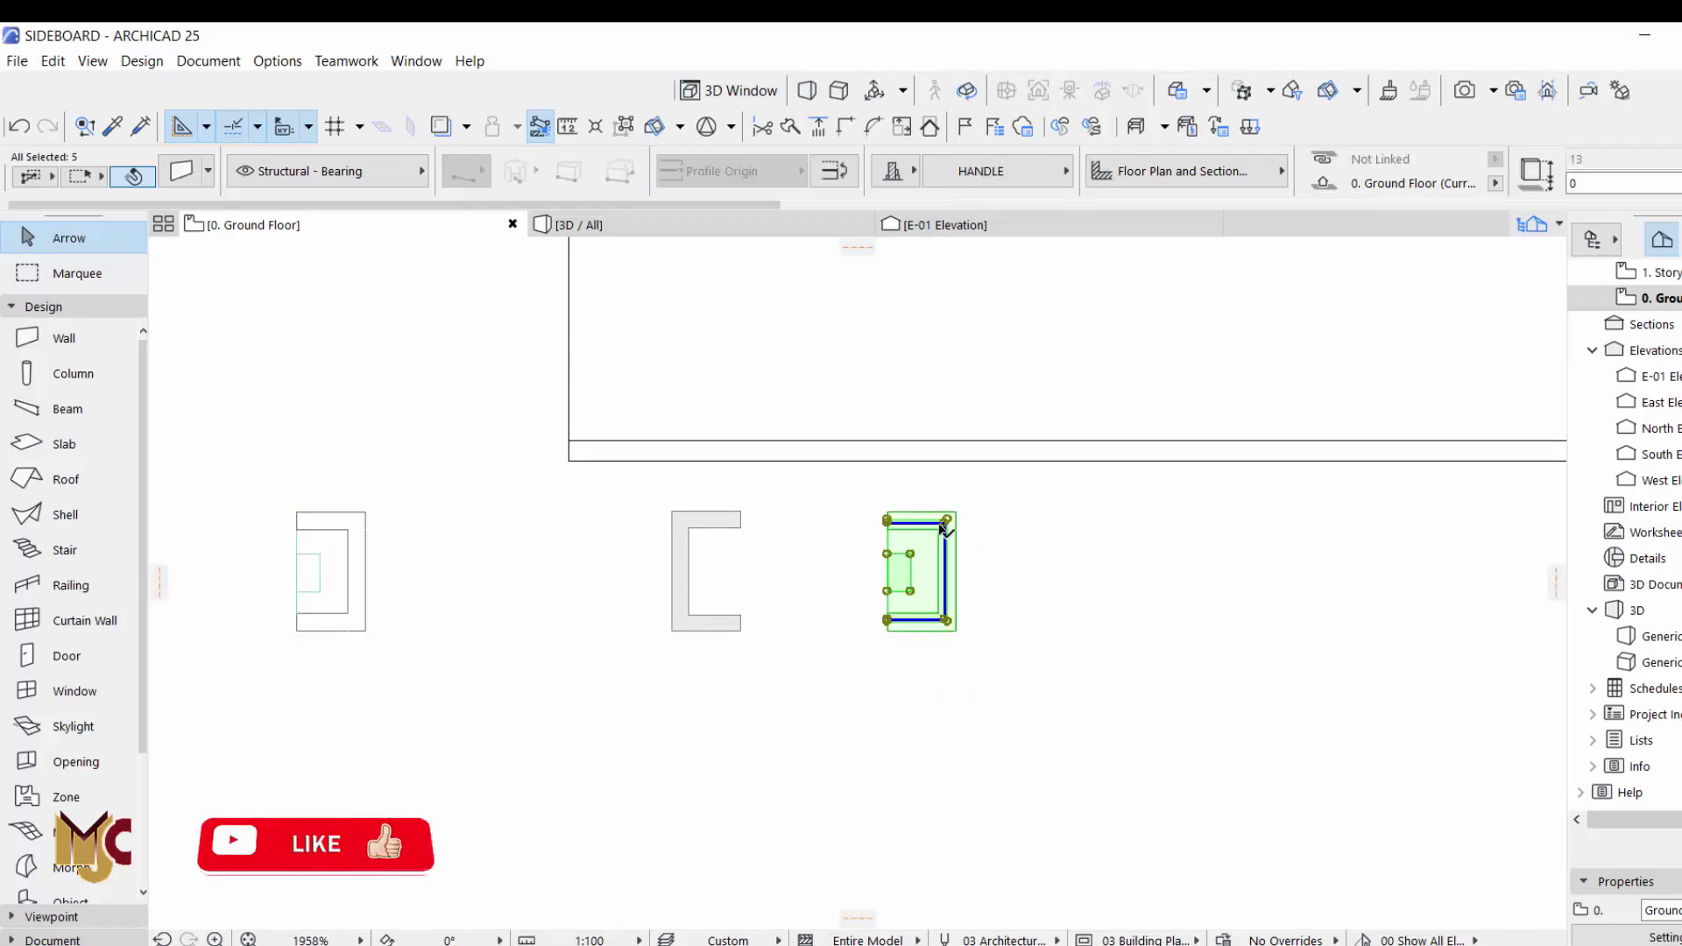
scroll(941, 527, "up", 4)
right_click(950, 494)
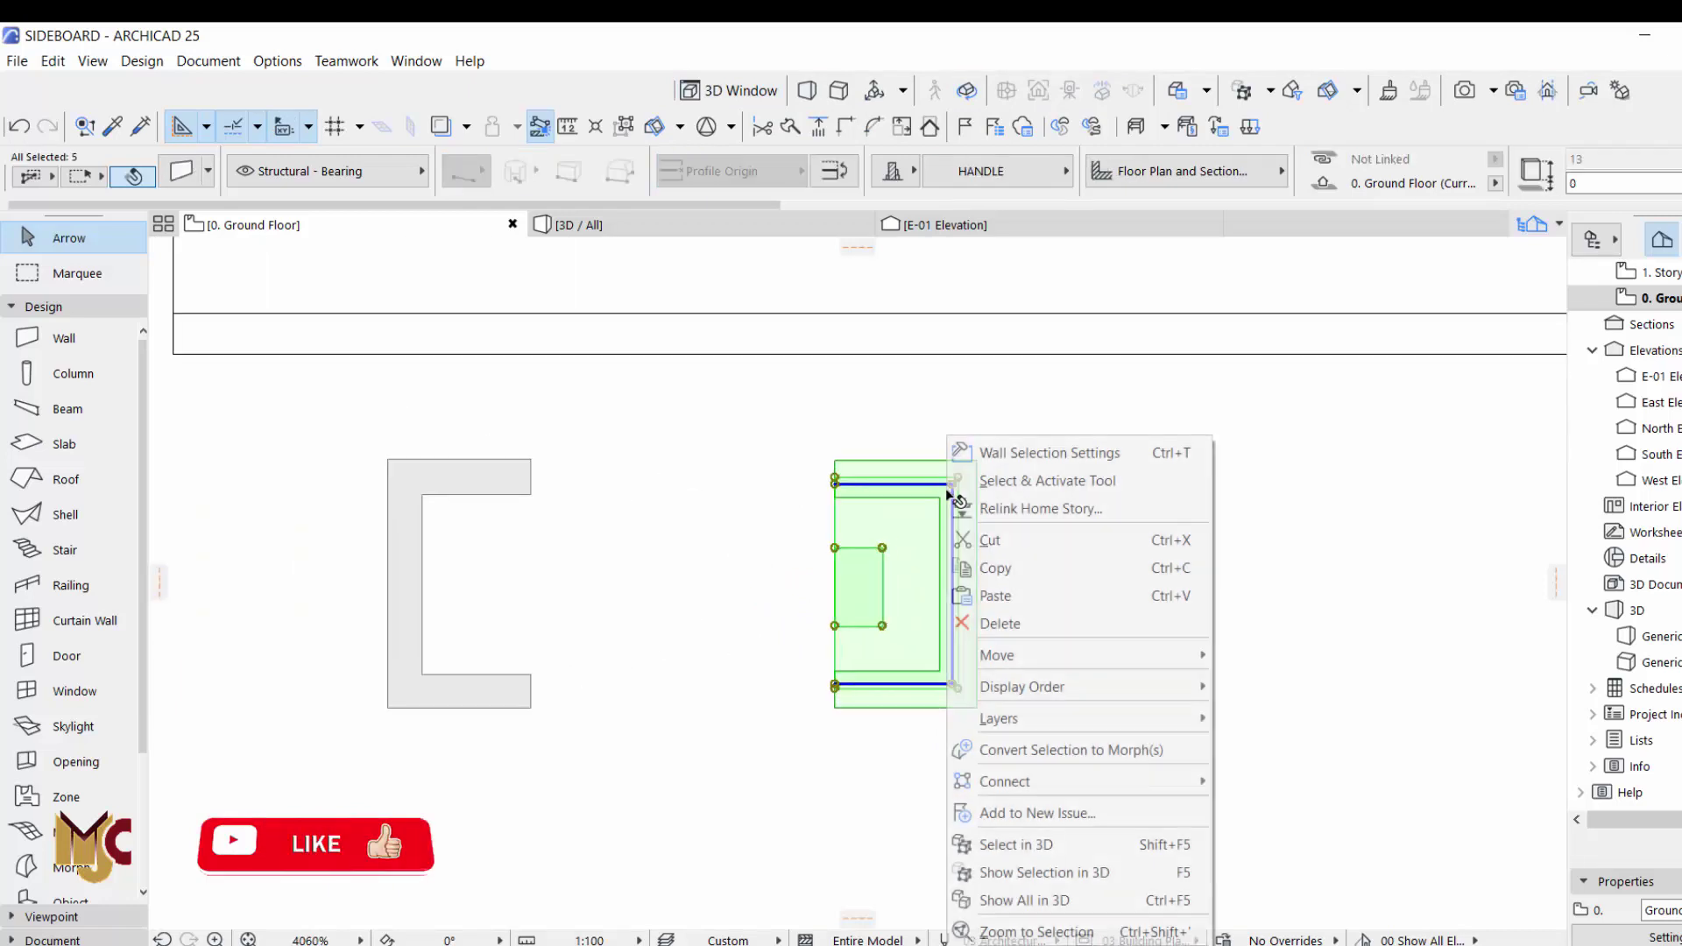
left_click(1092, 746)
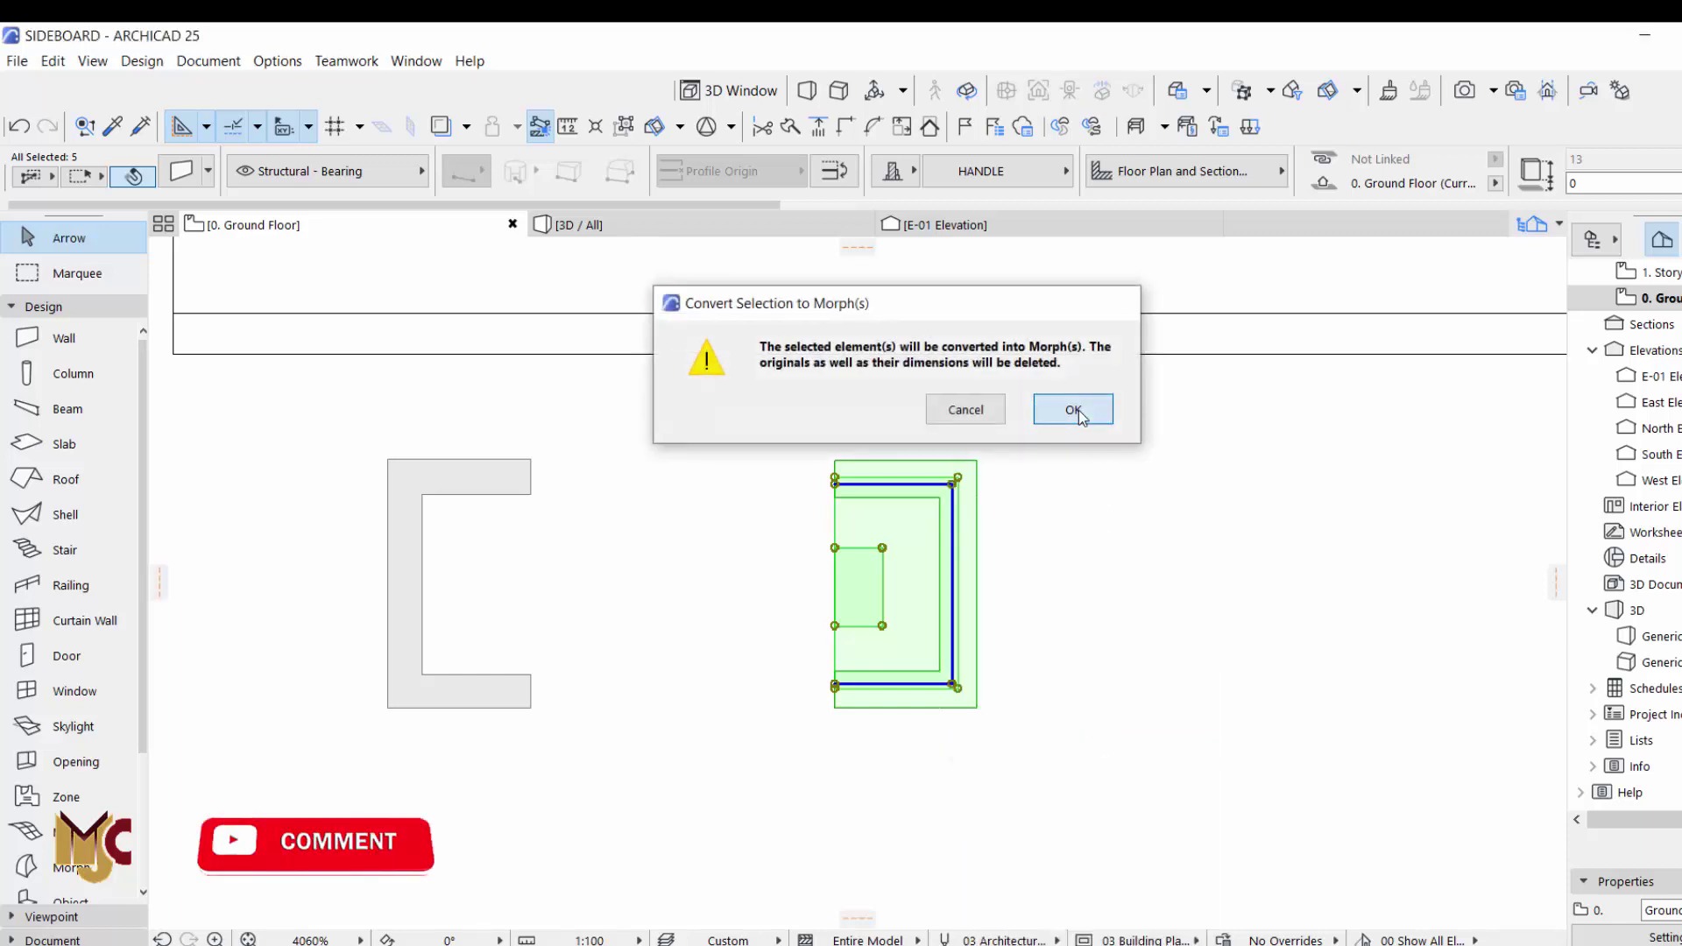
left_click(1079, 410)
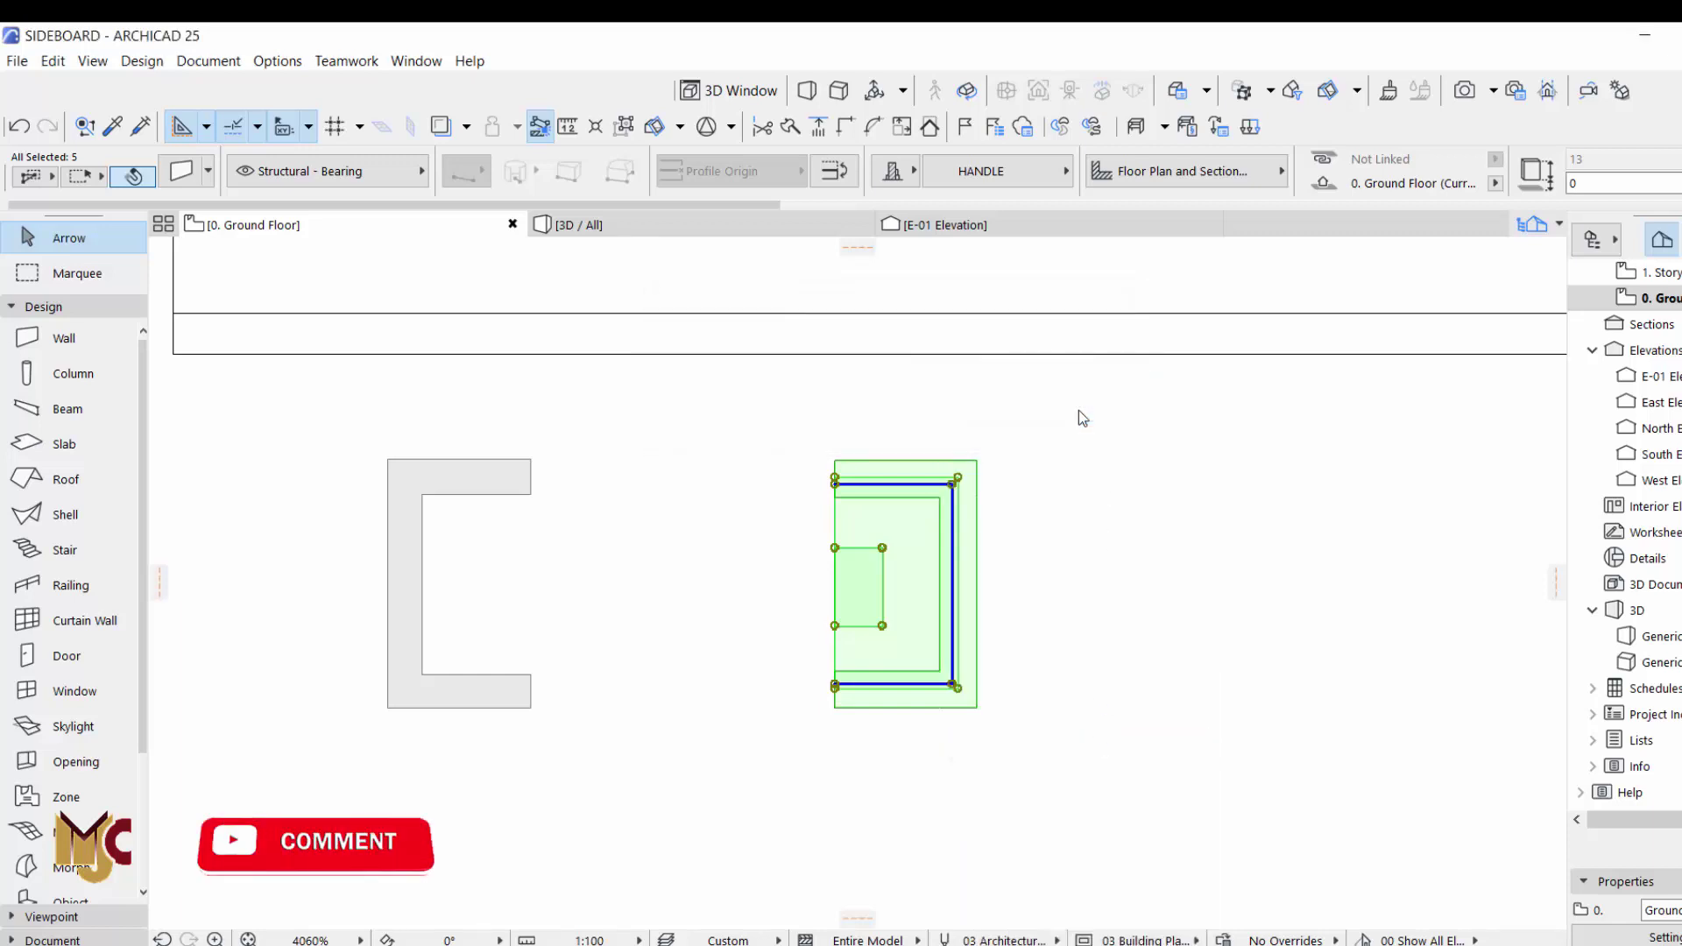
- Merge the handle's morphs into one body with a Boolean Union and check the merged morph's settings
right_click(962, 485)
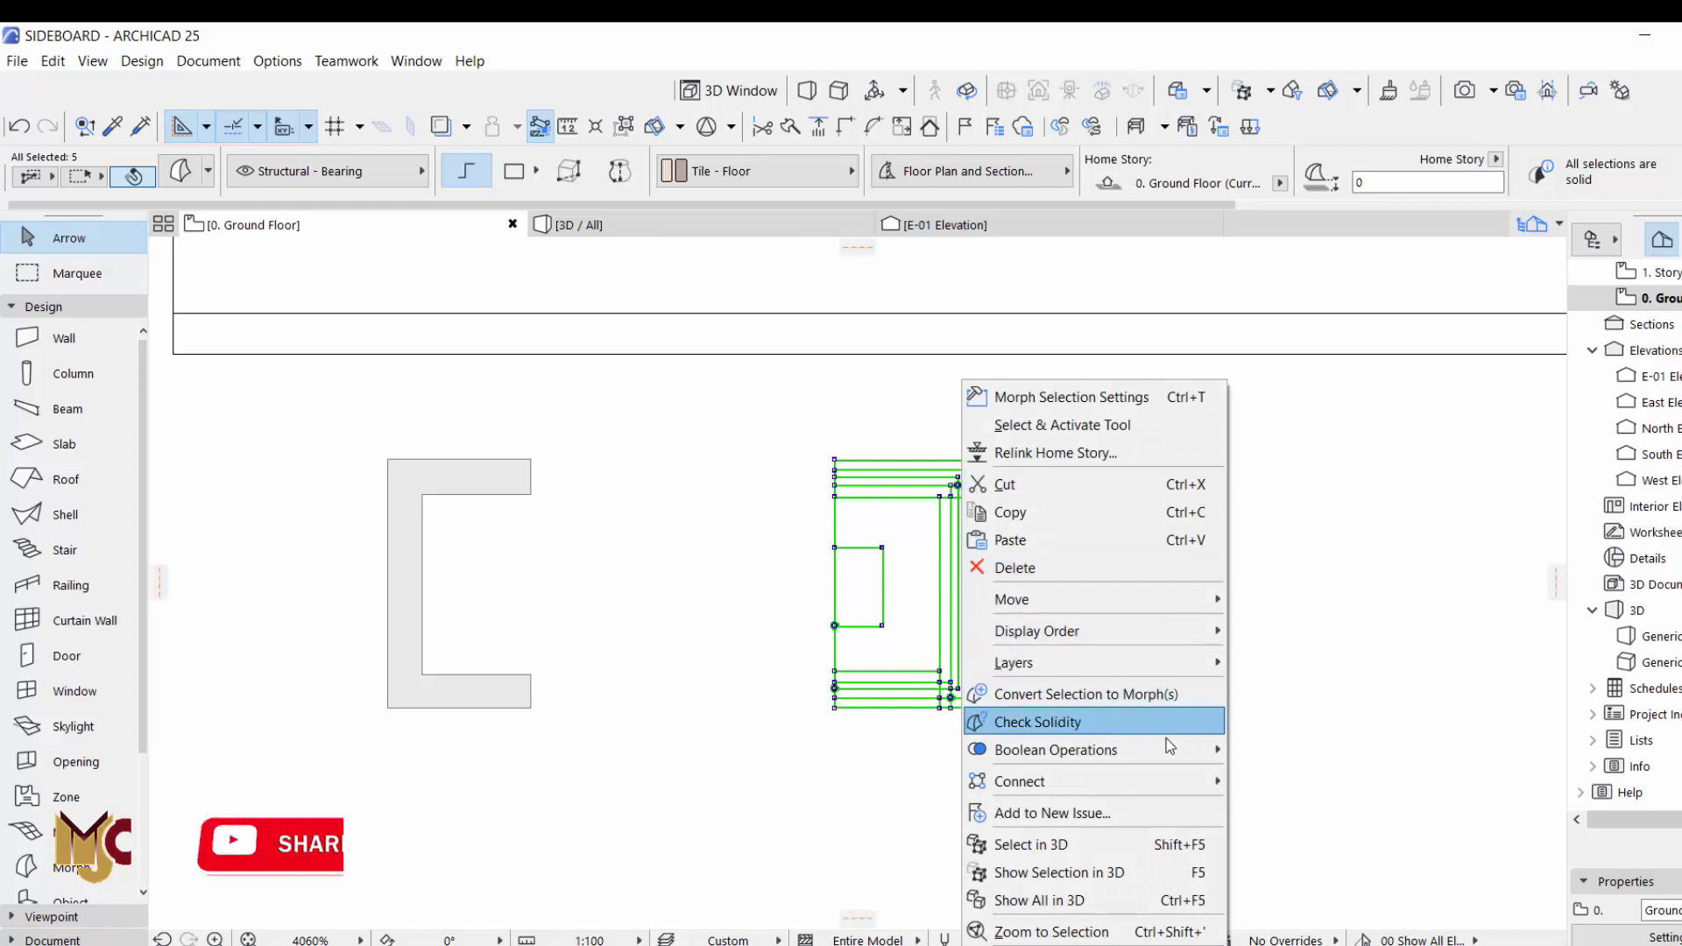
mouse_move(1170, 749)
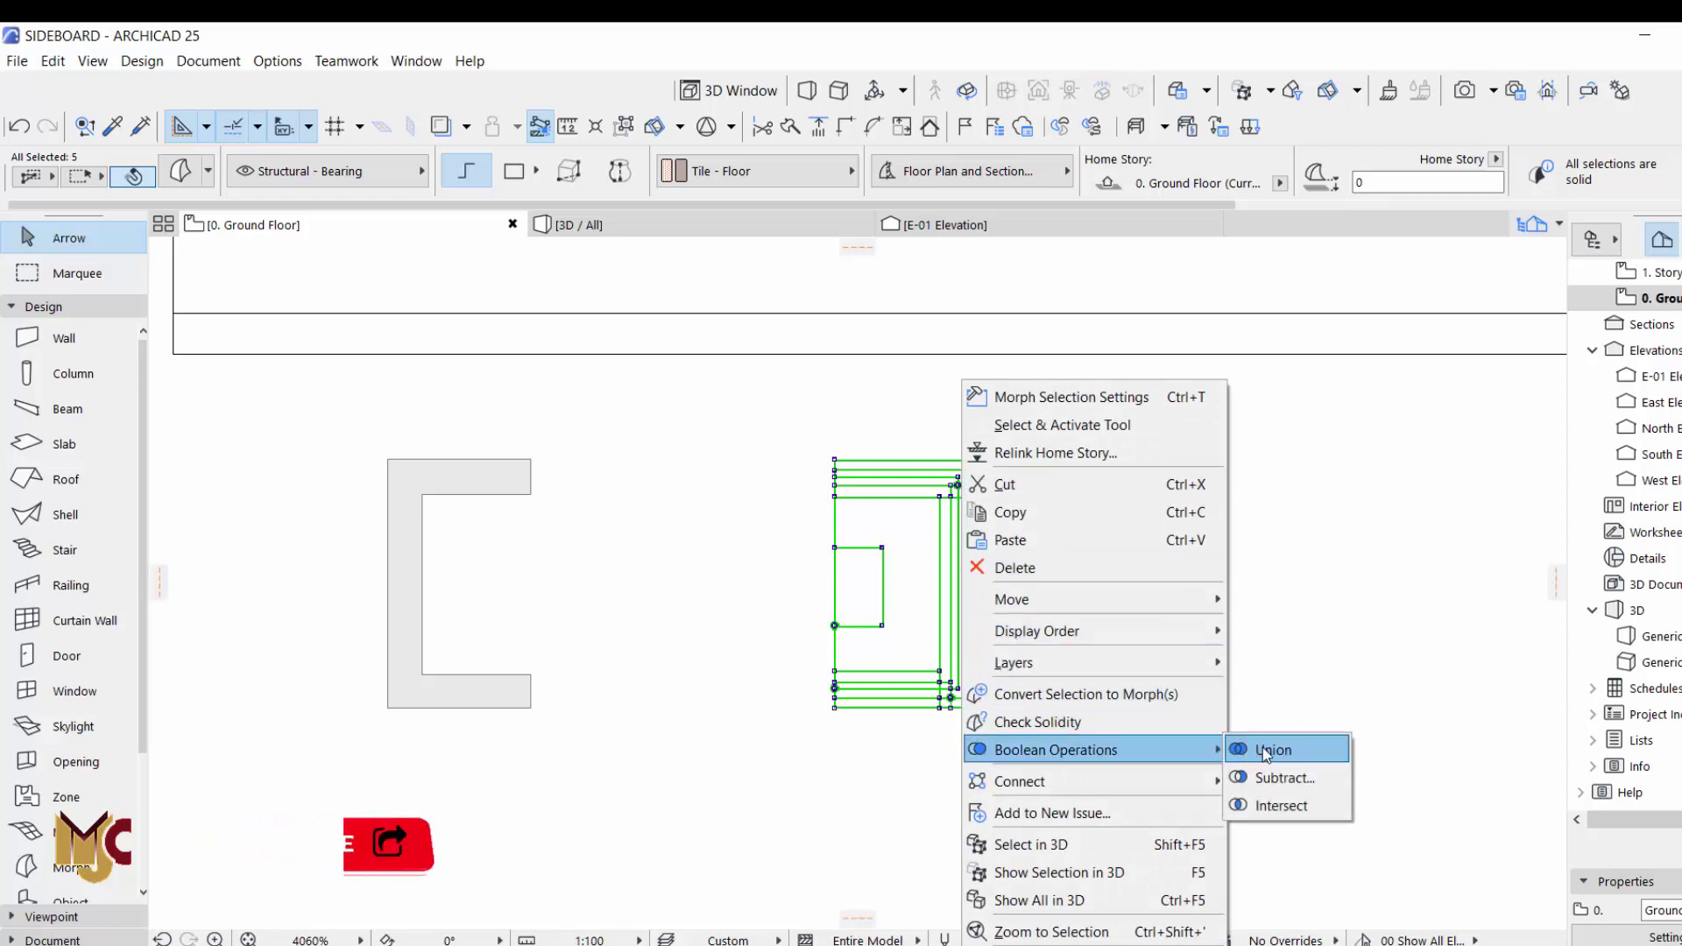
left_click(1263, 749)
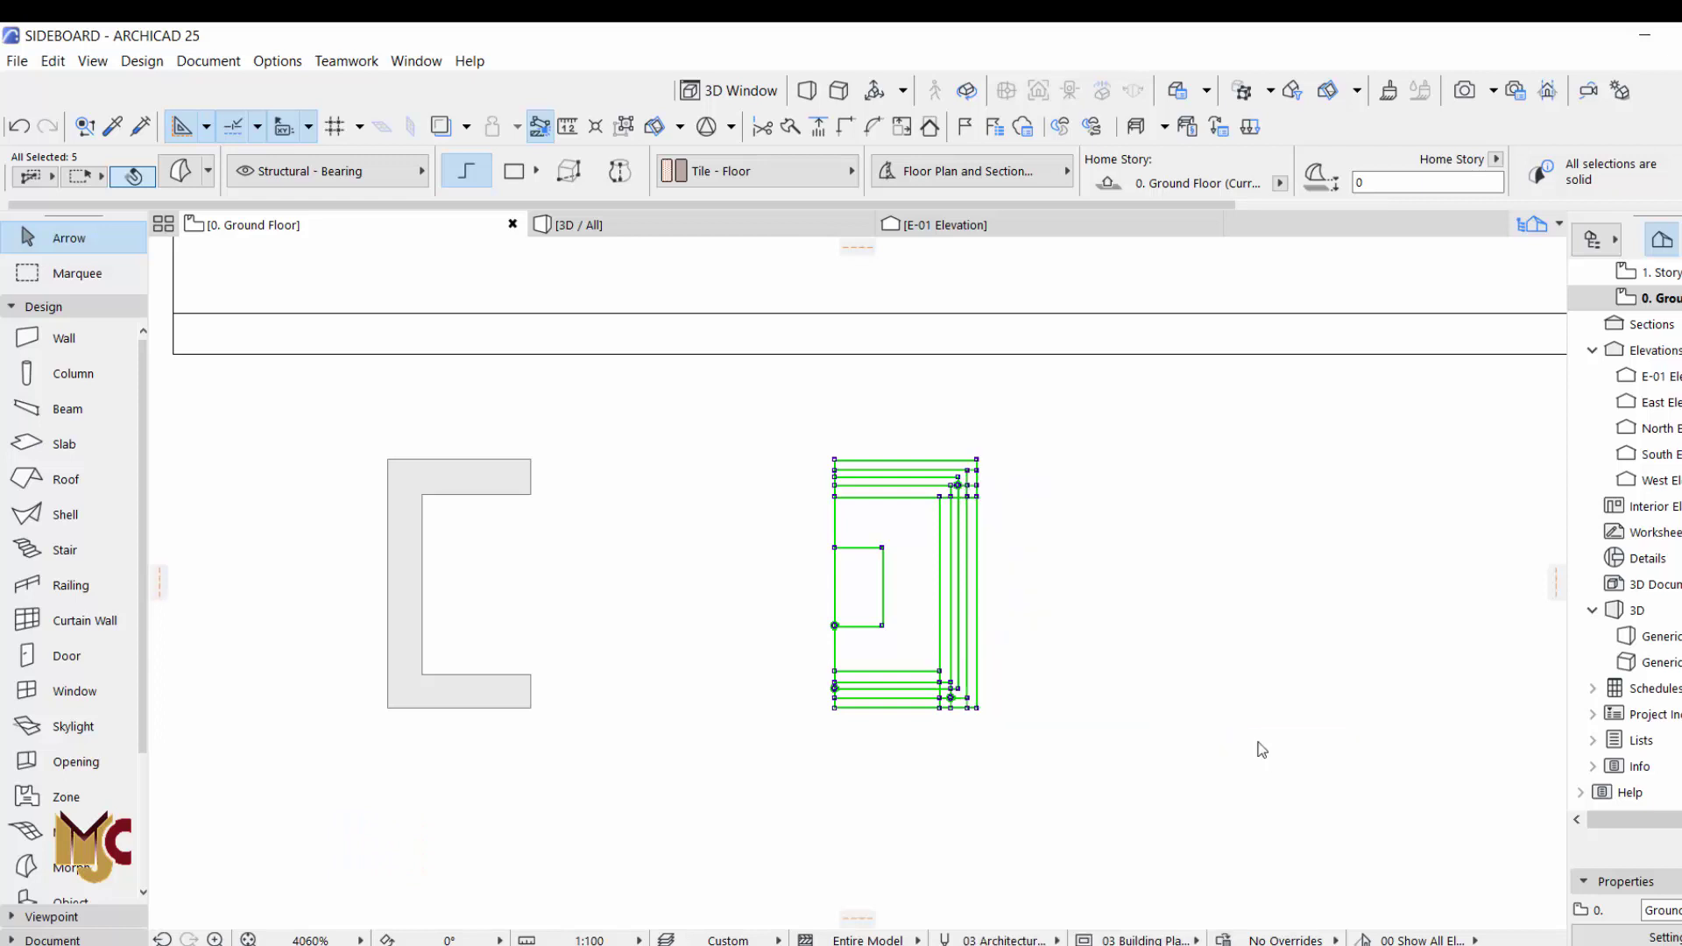
left_click(1156, 670)
left_click(941, 503)
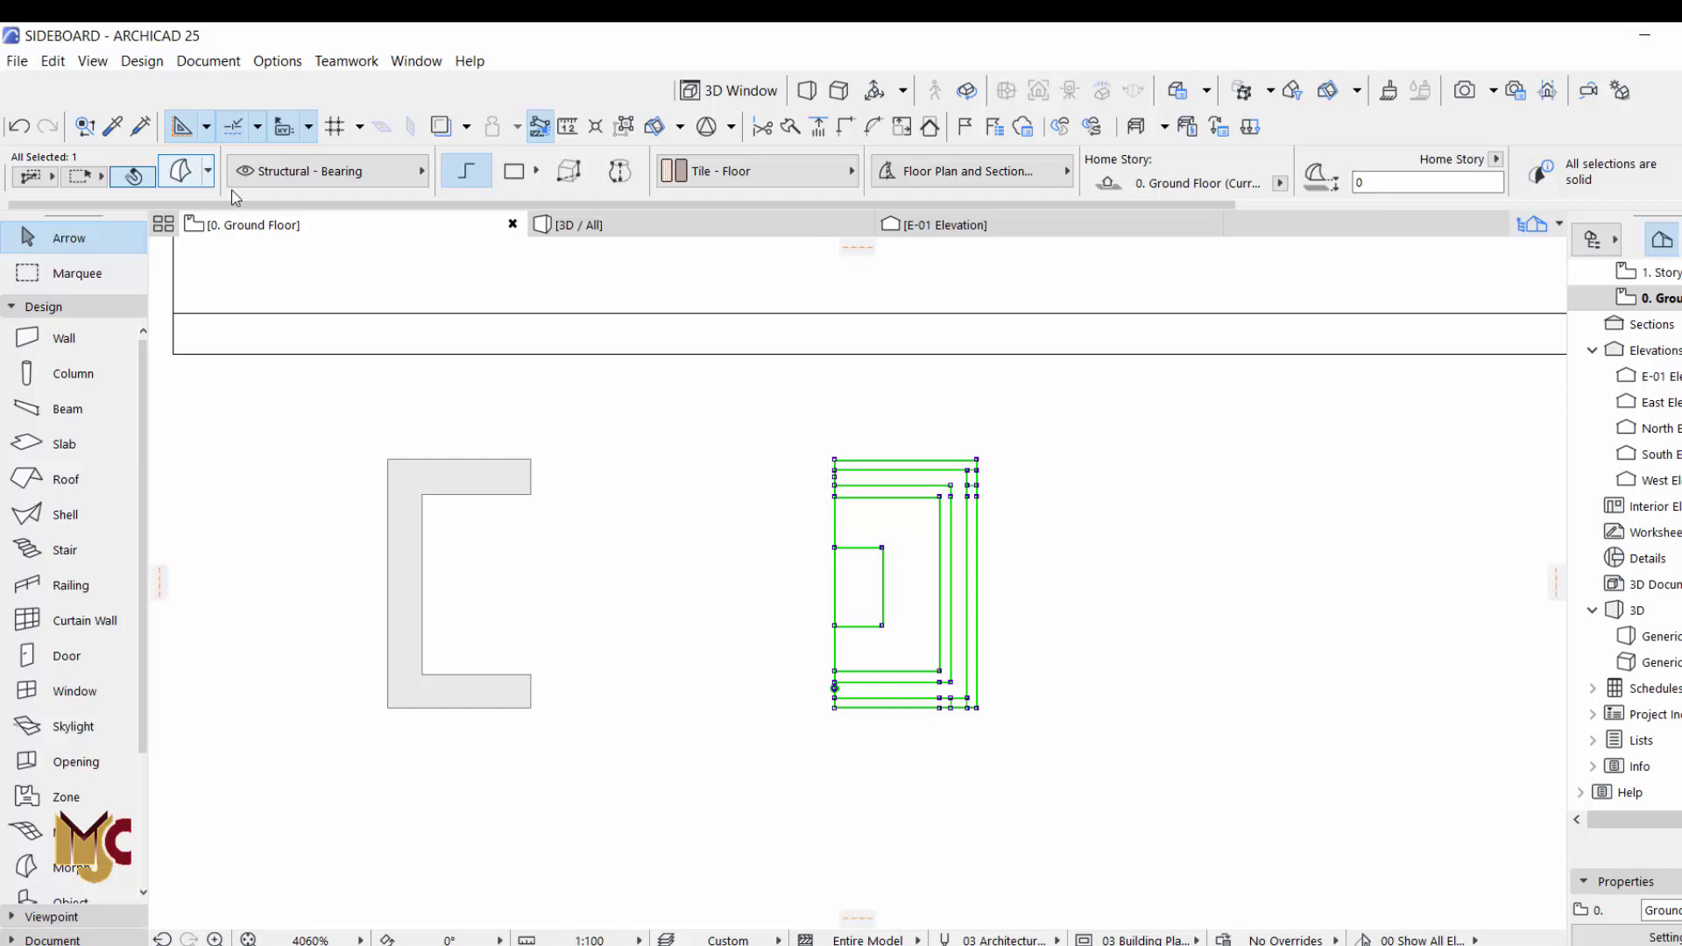
key("ctrl+t")
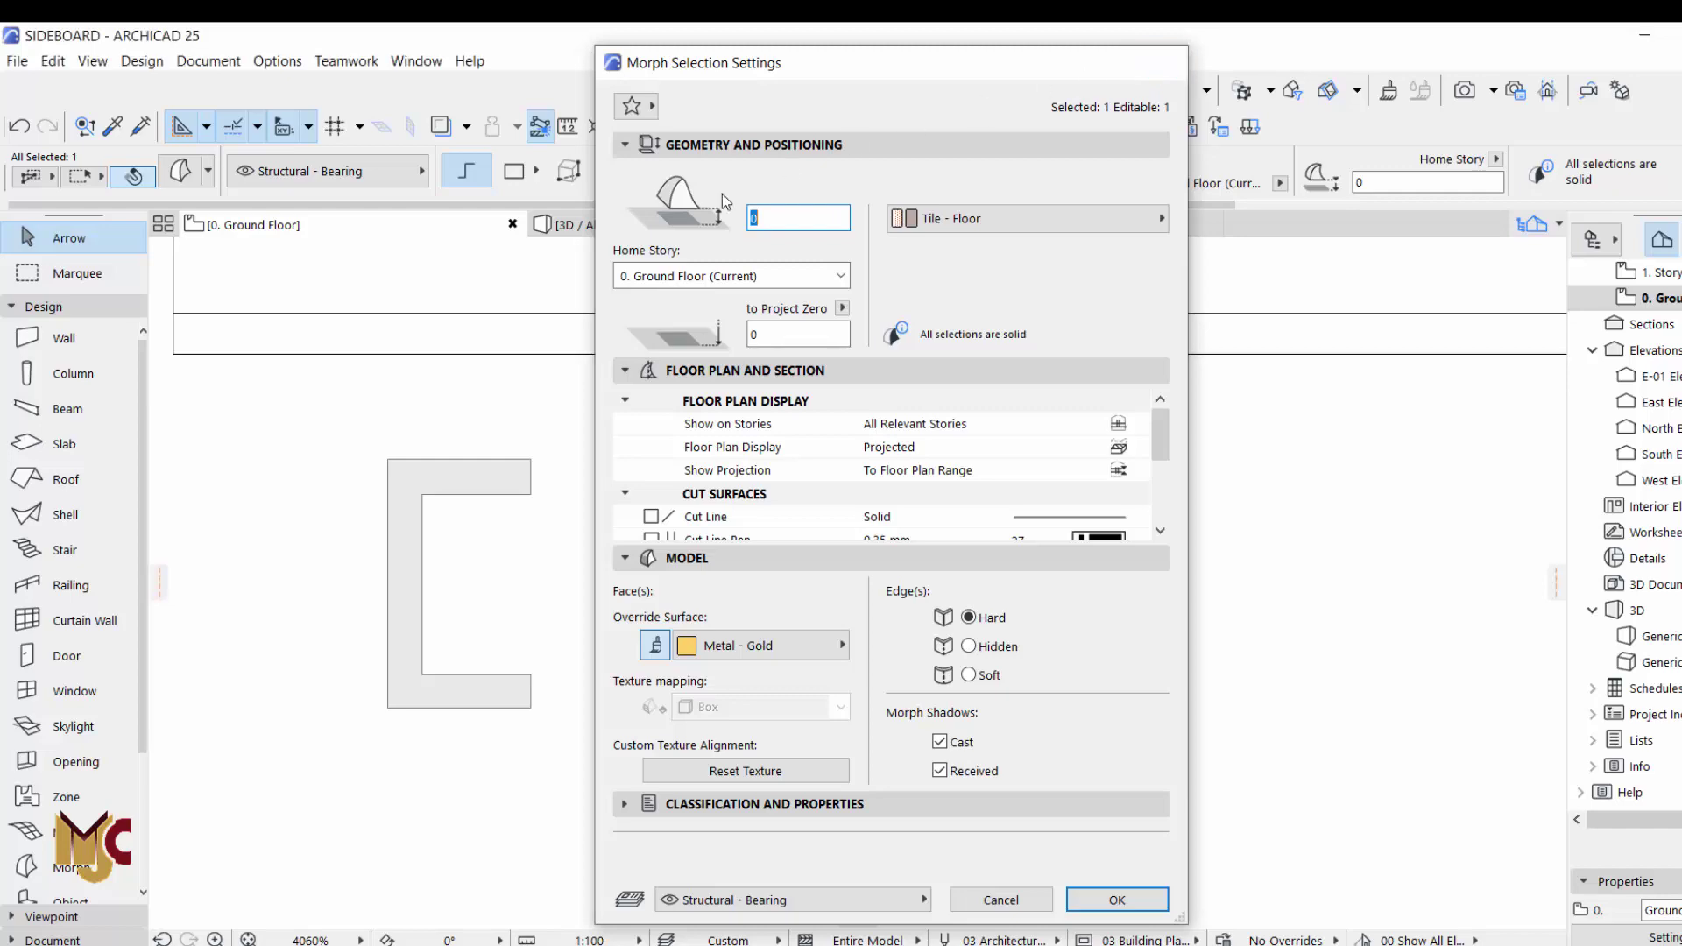
left_click(1158, 70)
- Save the merged handle morph as a custom knob in the Embedded Library, overwriting Knob 2 CHINNY
left_click(17, 67)
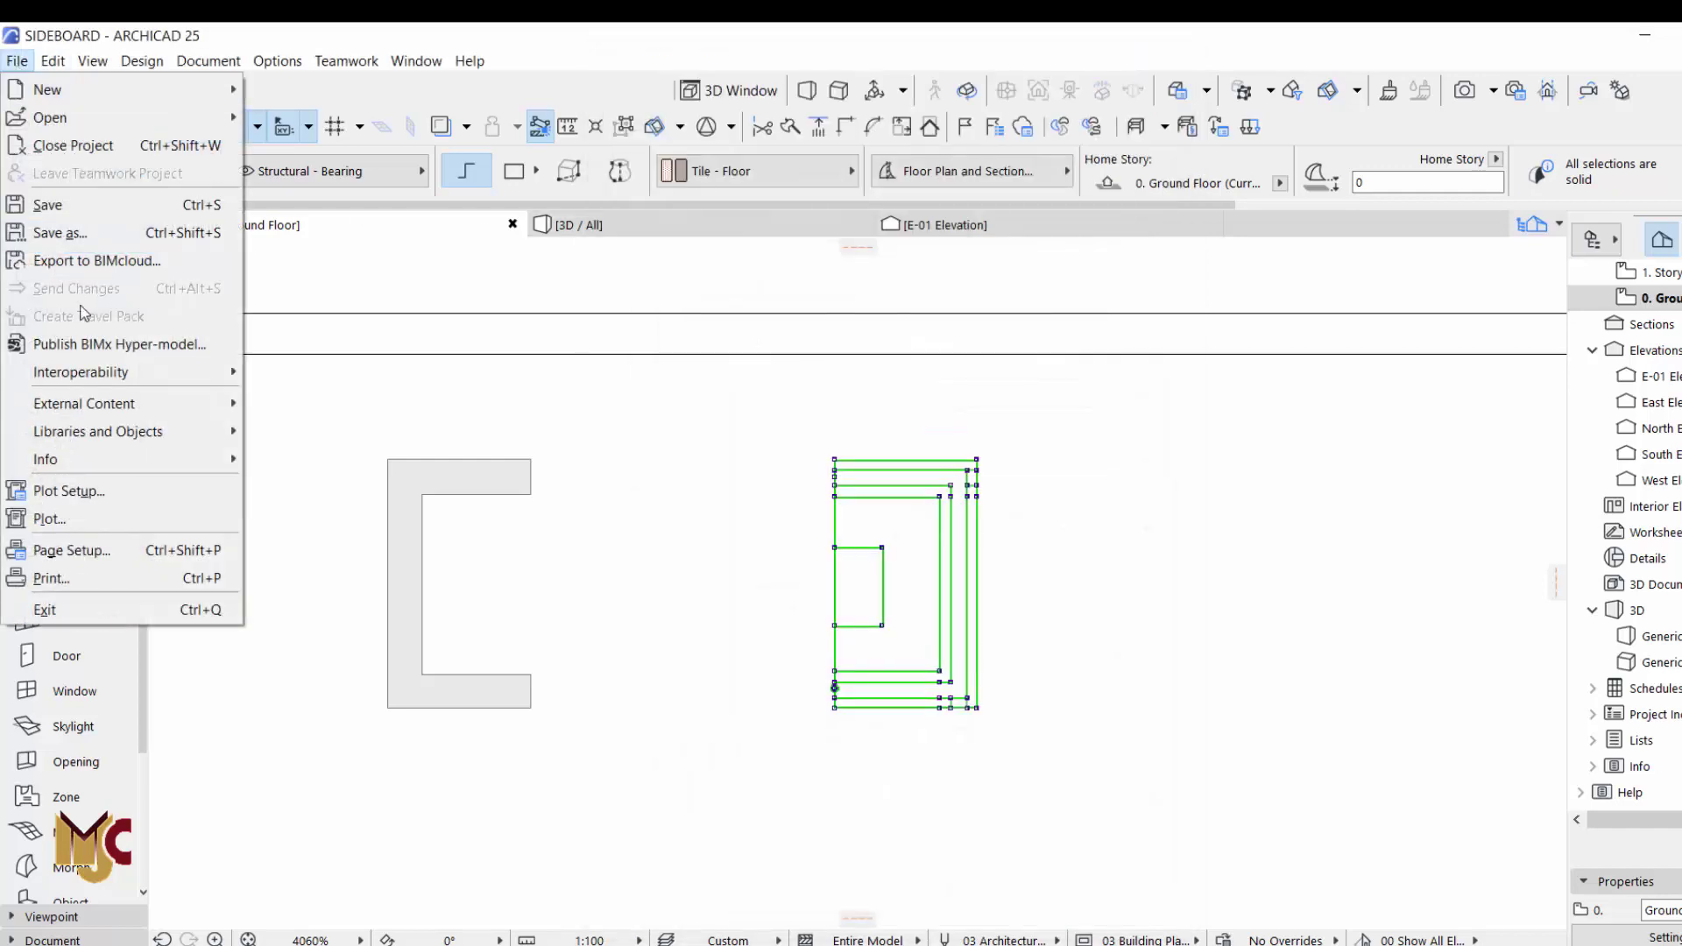
mouse_move(101, 432)
mouse_move(416, 628)
left_click(563, 576)
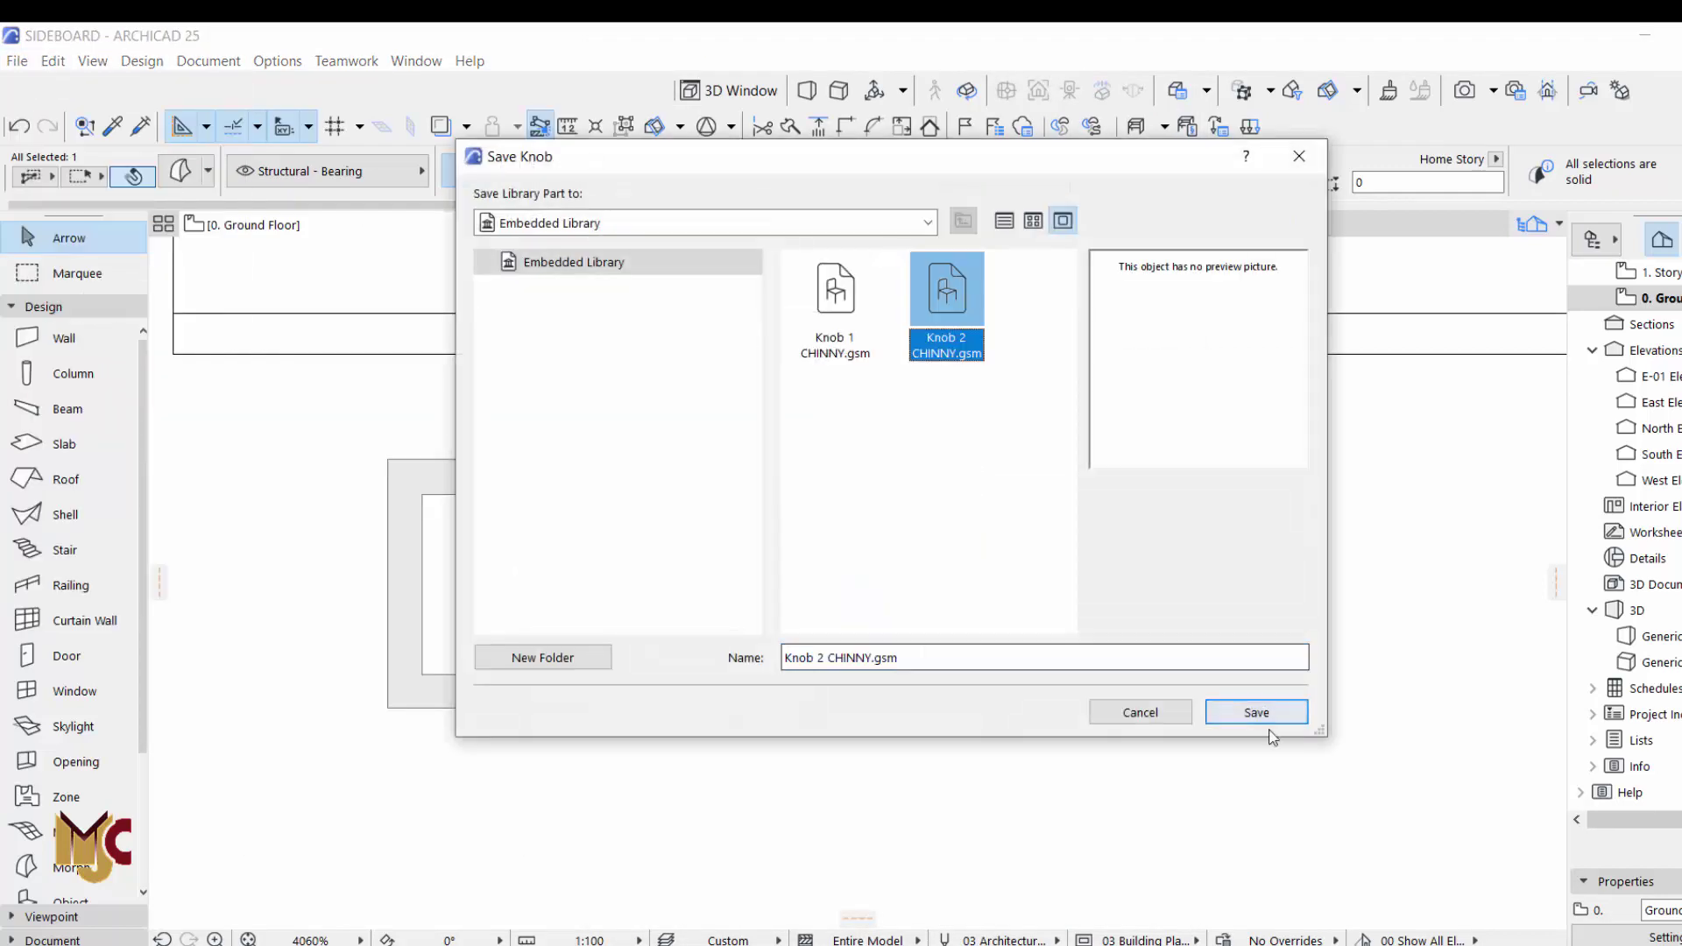
left_click(1253, 710)
left_click(1066, 423)
- In 3D, lower the sideboard's handles to a vertical position of about 350 on the left door pair and 345 on the right pair
left_click(749, 231)
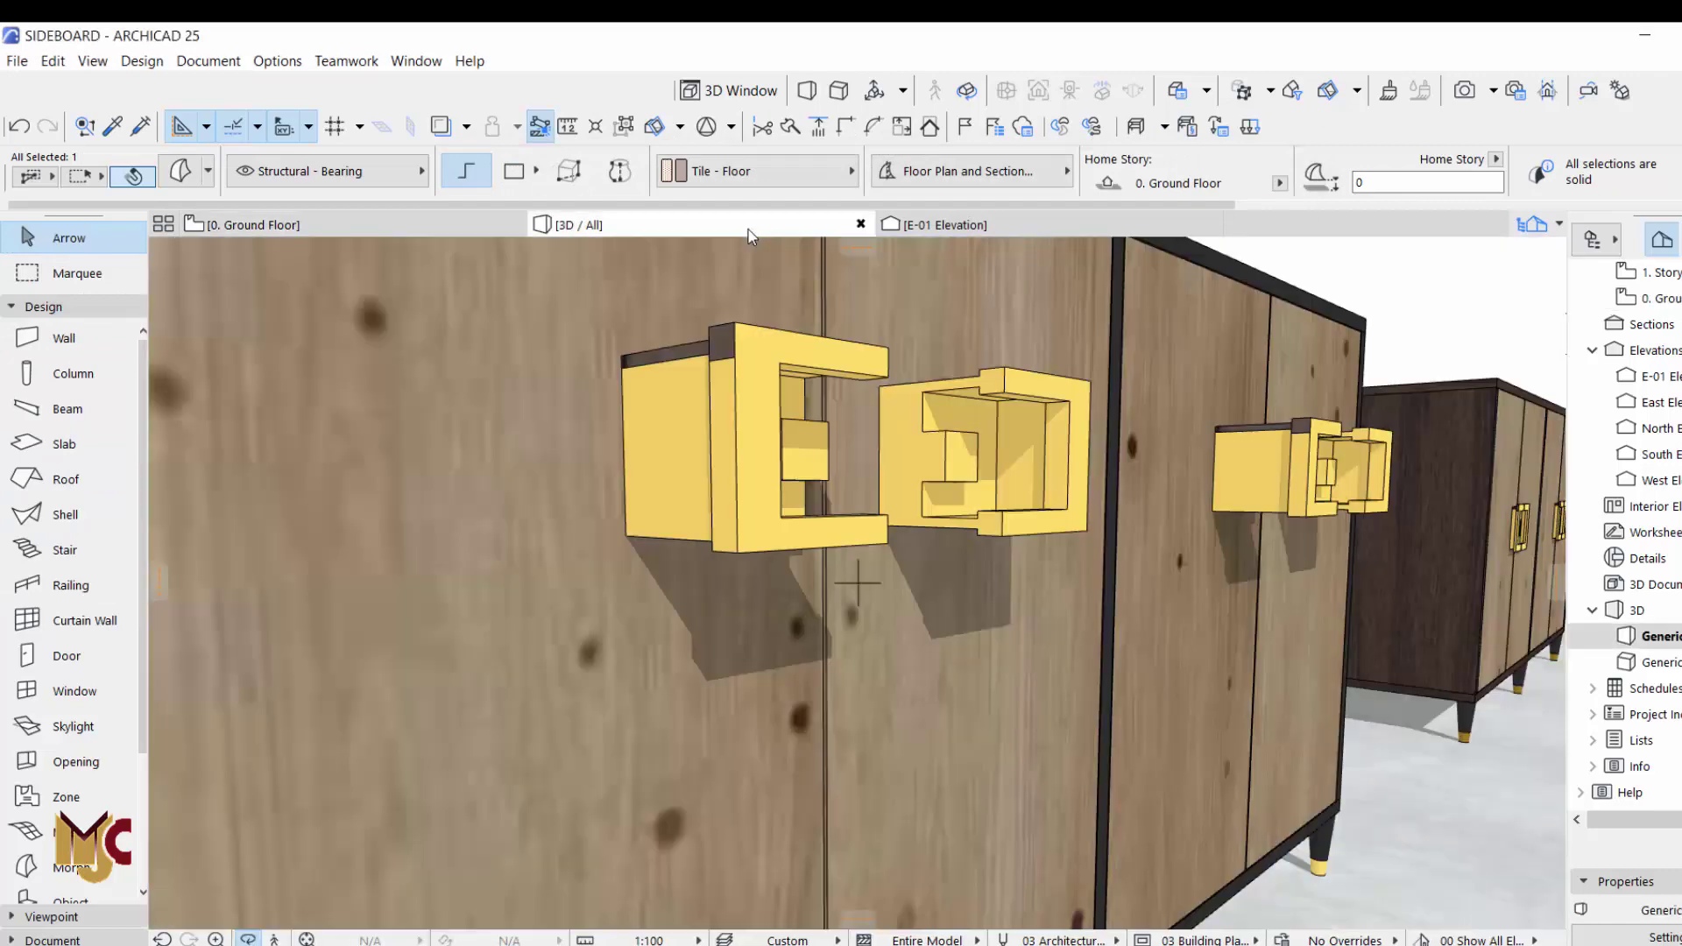
scroll(957, 606, "up", 3)
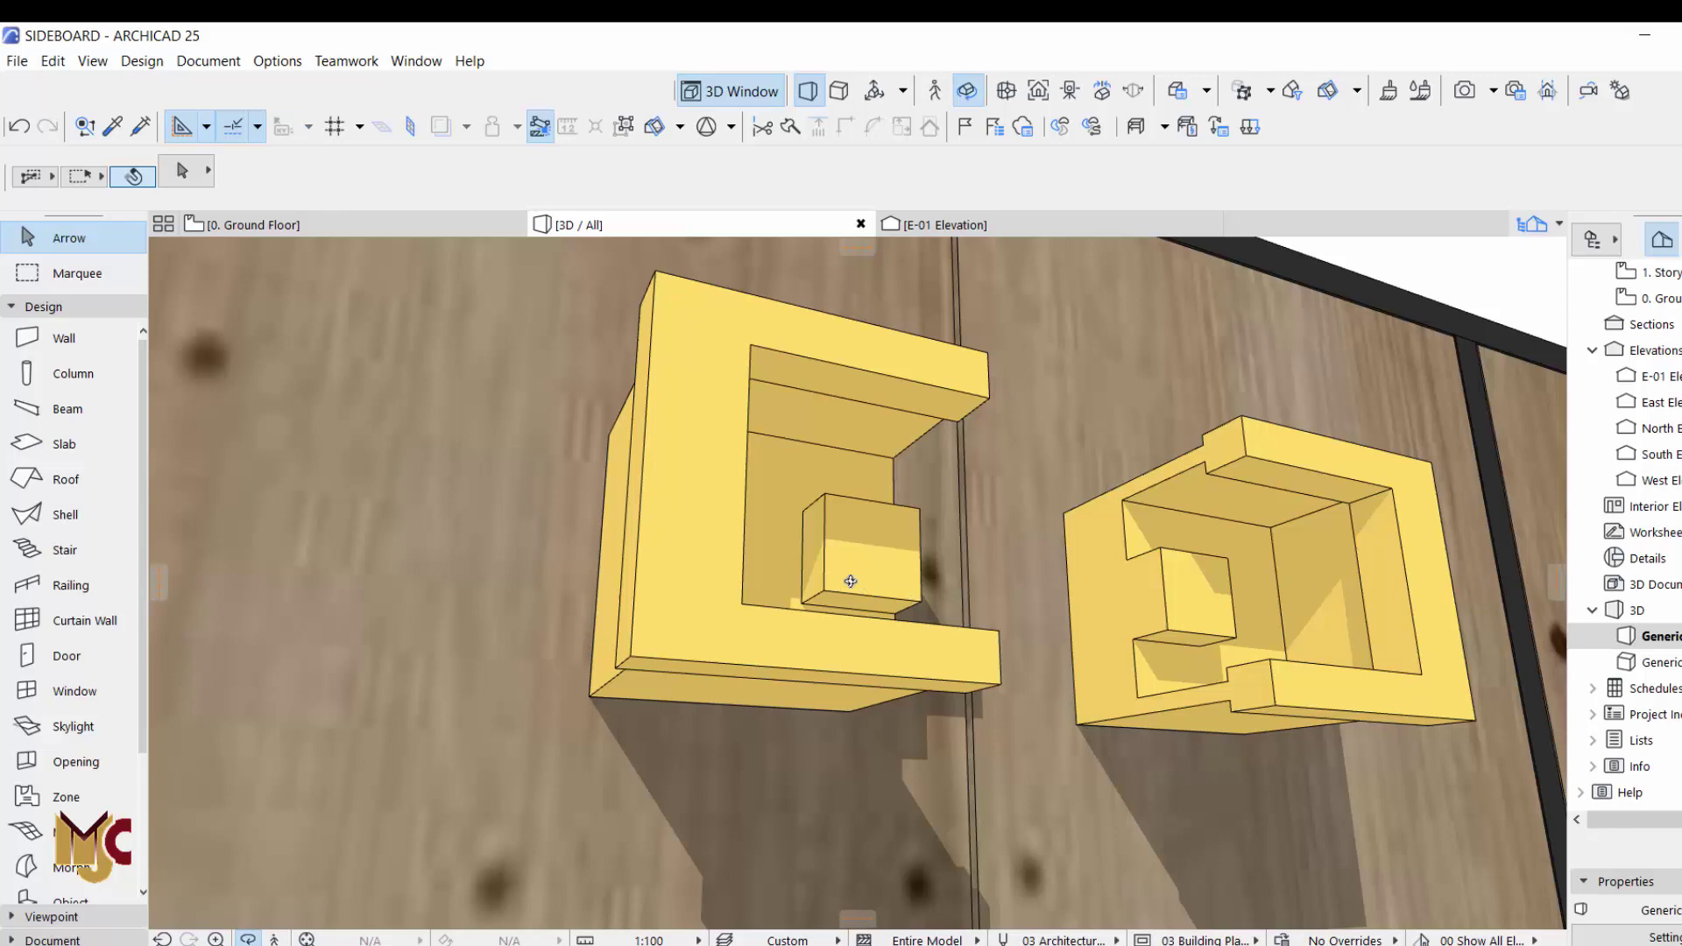
scroll(781, 577, "down", 6)
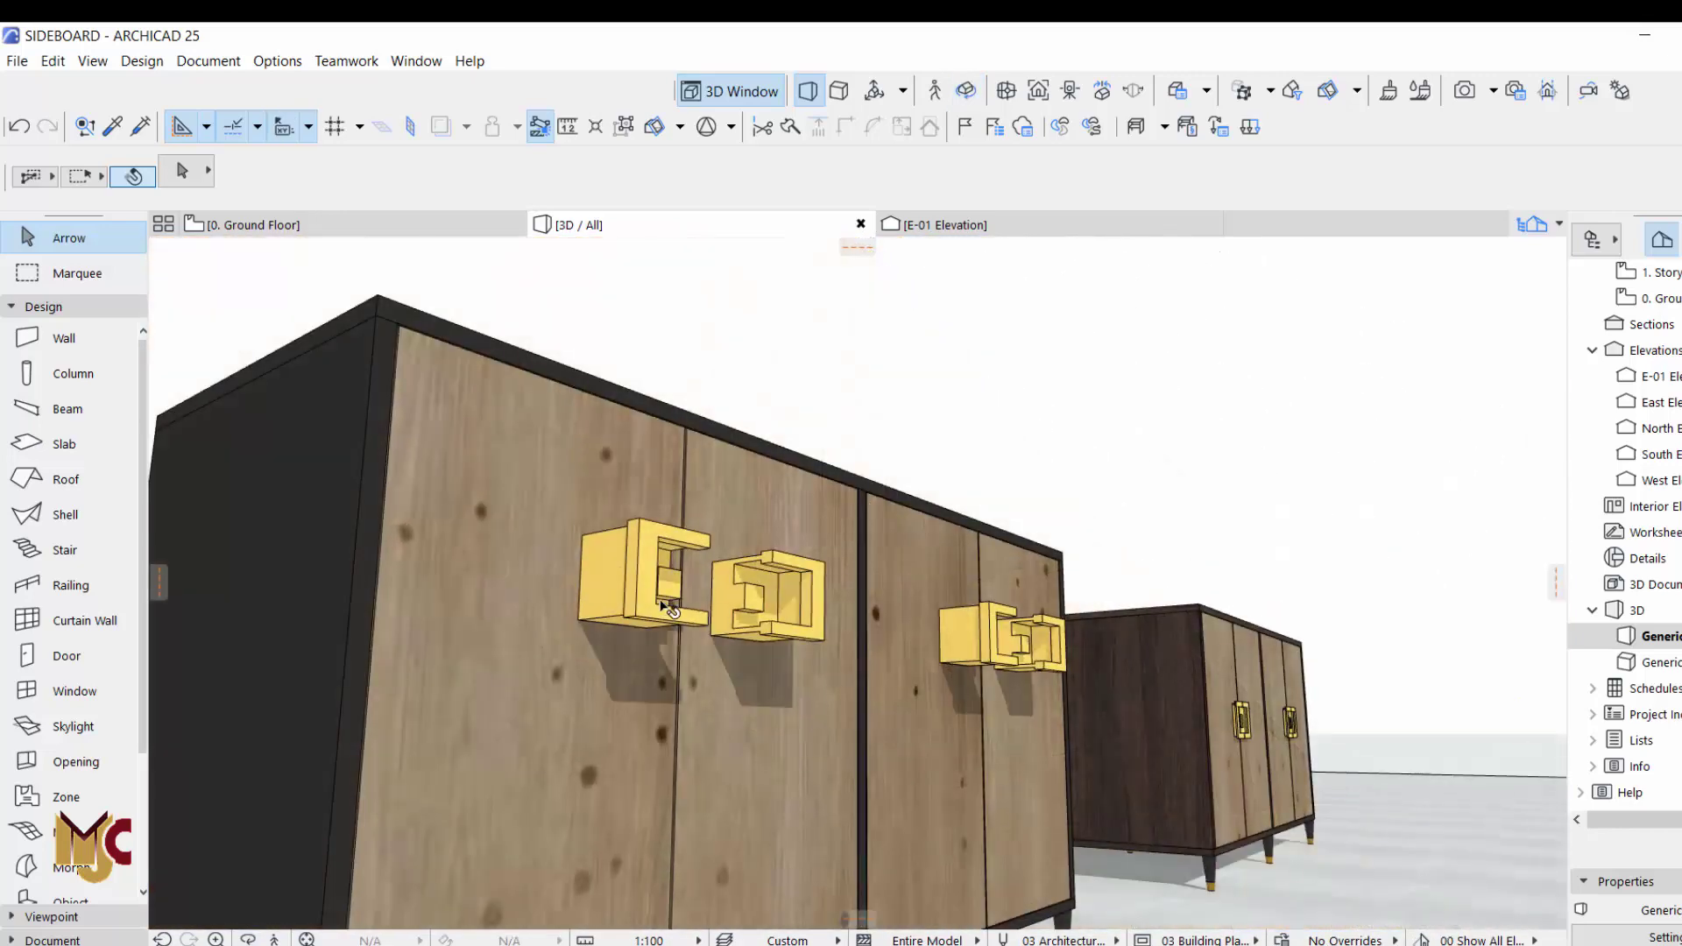
left_click(669, 608)
left_click_drag(669, 608, 696, 712)
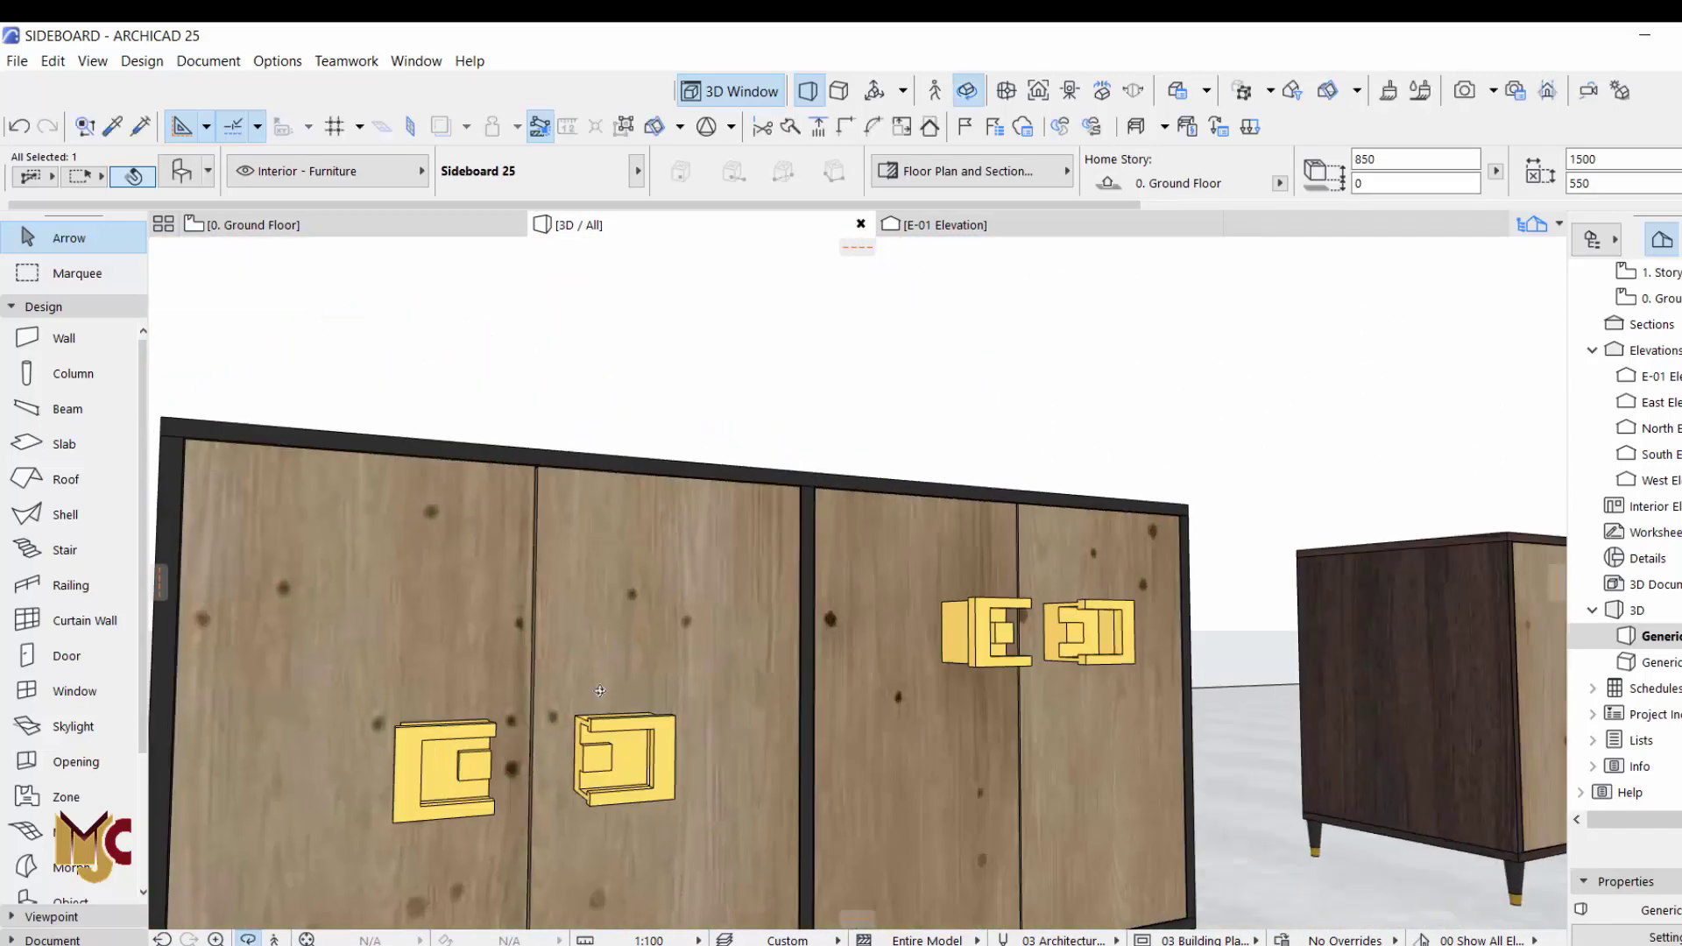
left_click(981, 477)
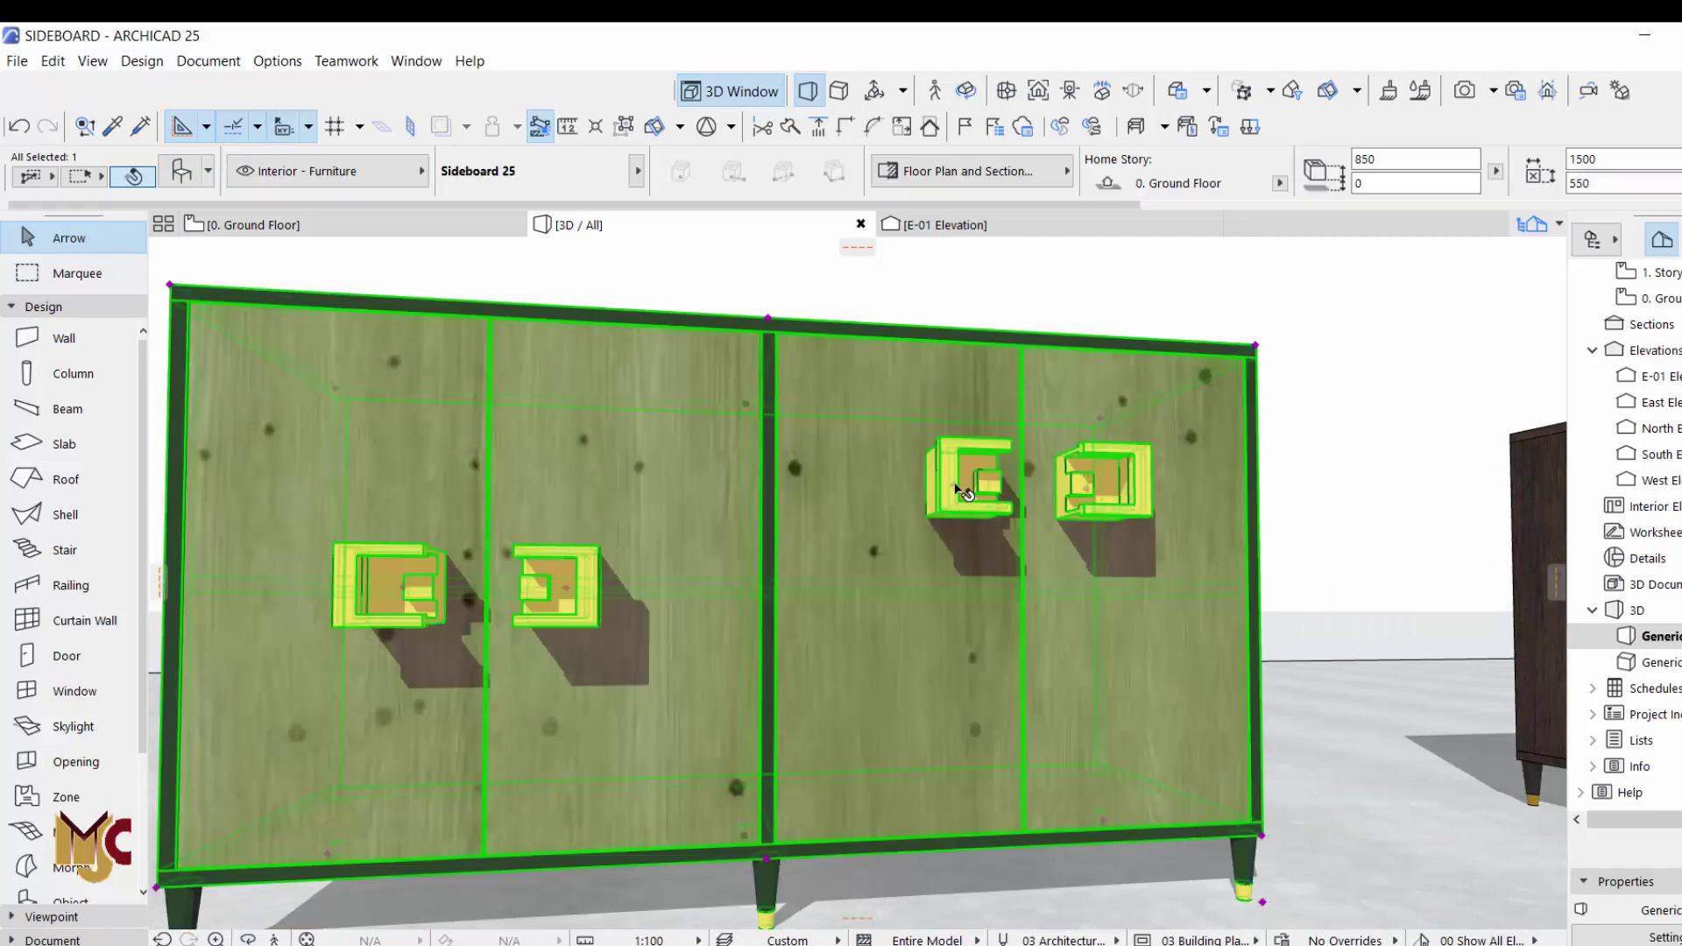
left_click(957, 490)
left_click(779, 632)
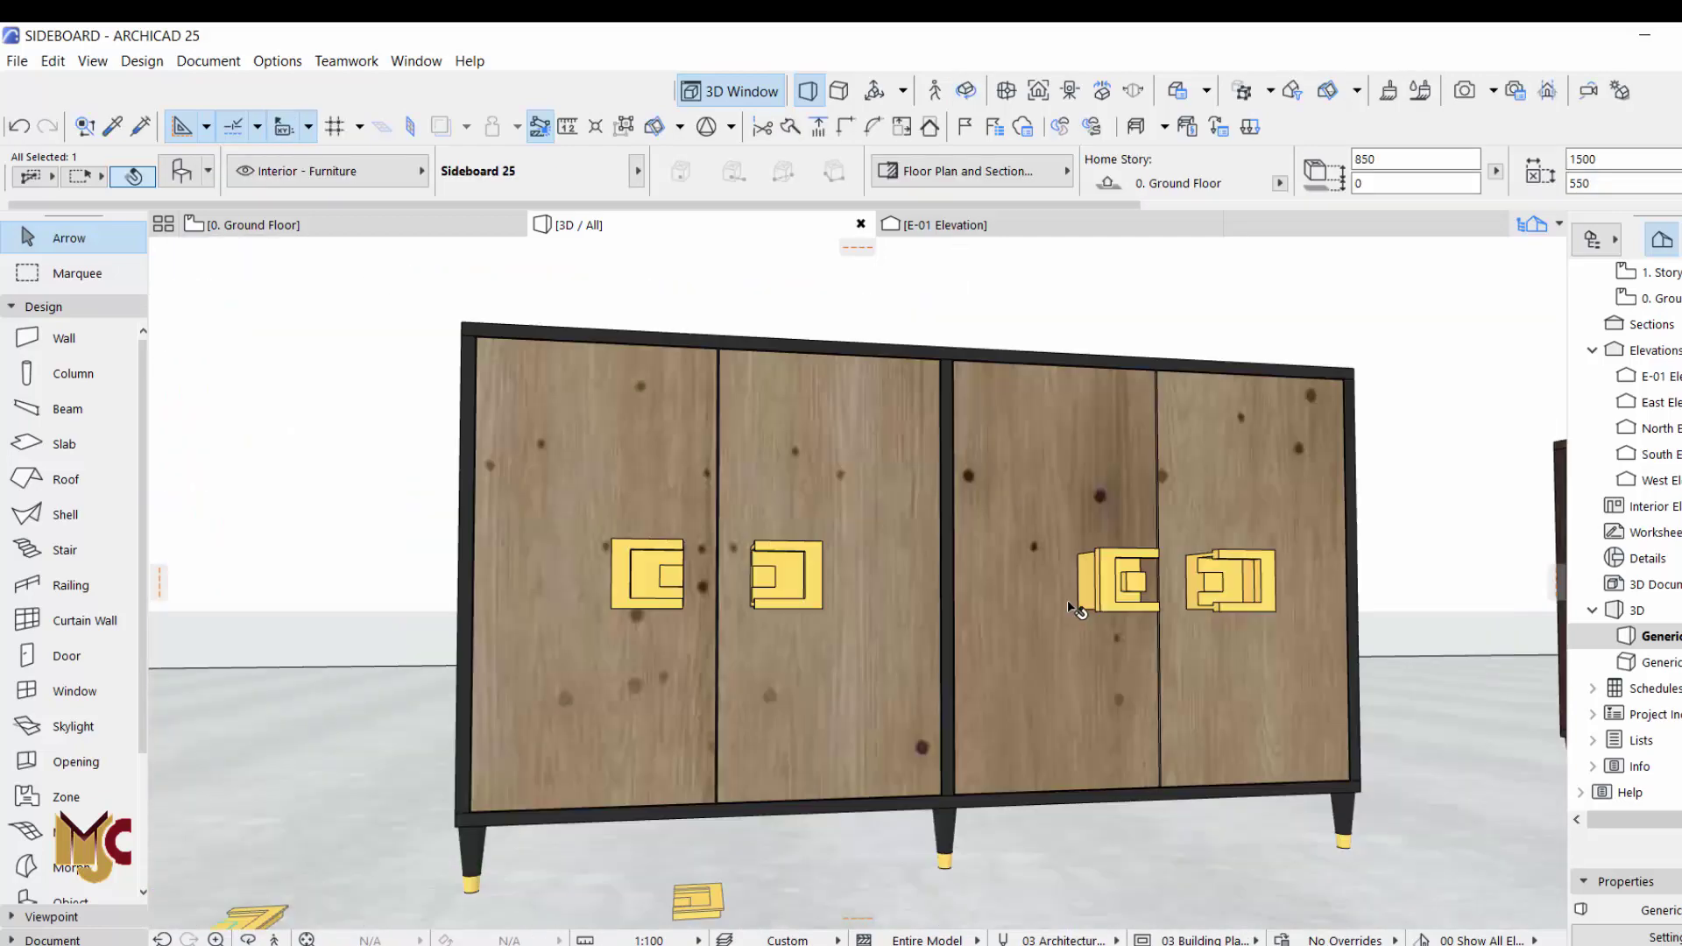
- Move the left door pair's handles inward to a horizontal position of about 51 and inspect how they meet at the door gap
scroll(800, 579, "up", 1)
left_click(800, 578)
scroll(752, 578, "up", 6)
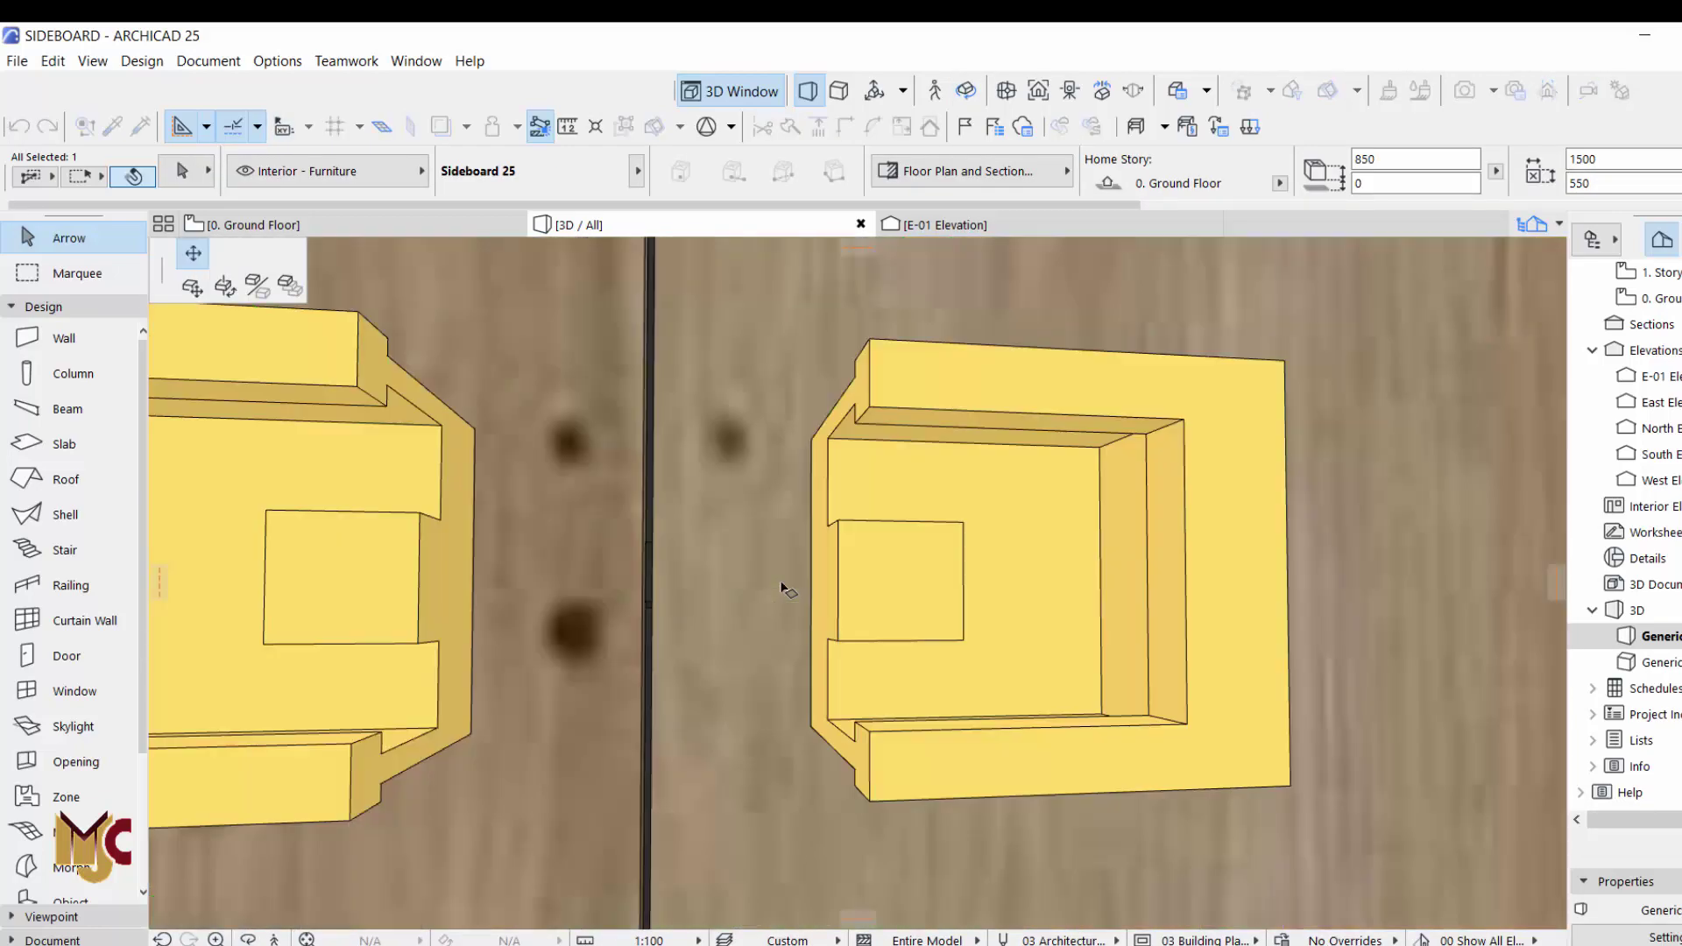
left_click(803, 585)
scroll(544, 624, "down", 5)
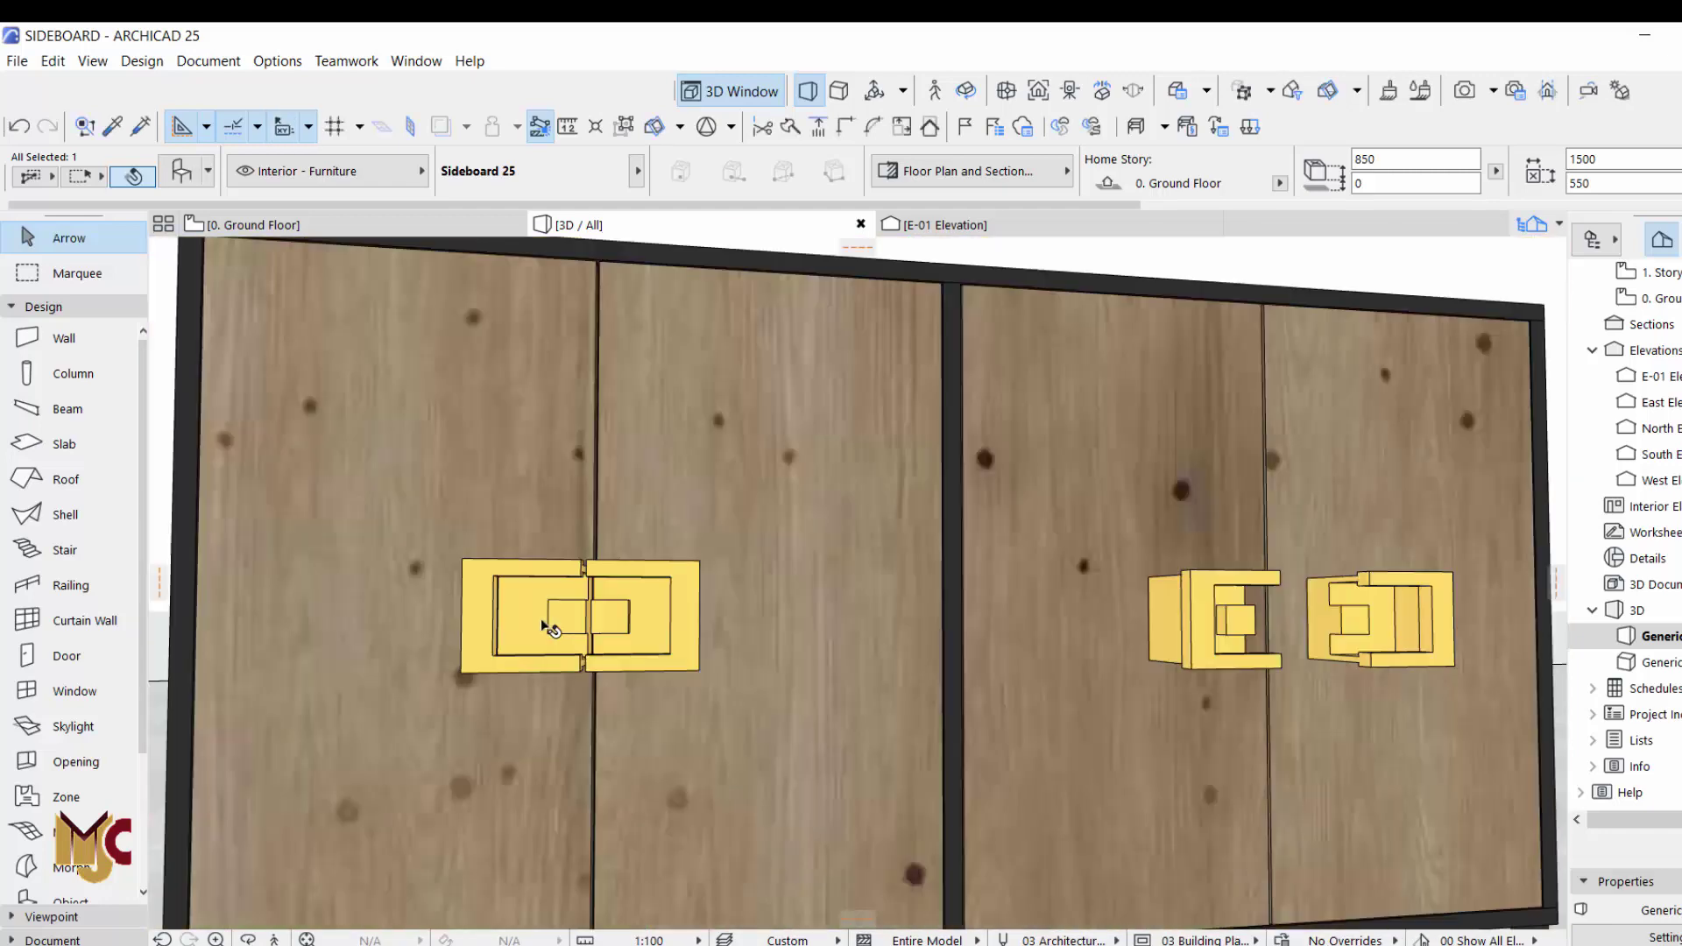
scroll(477, 619, "down", 4)
middle_click_drag(476, 619, 706, 686)
scroll(750, 683, "up", 2)
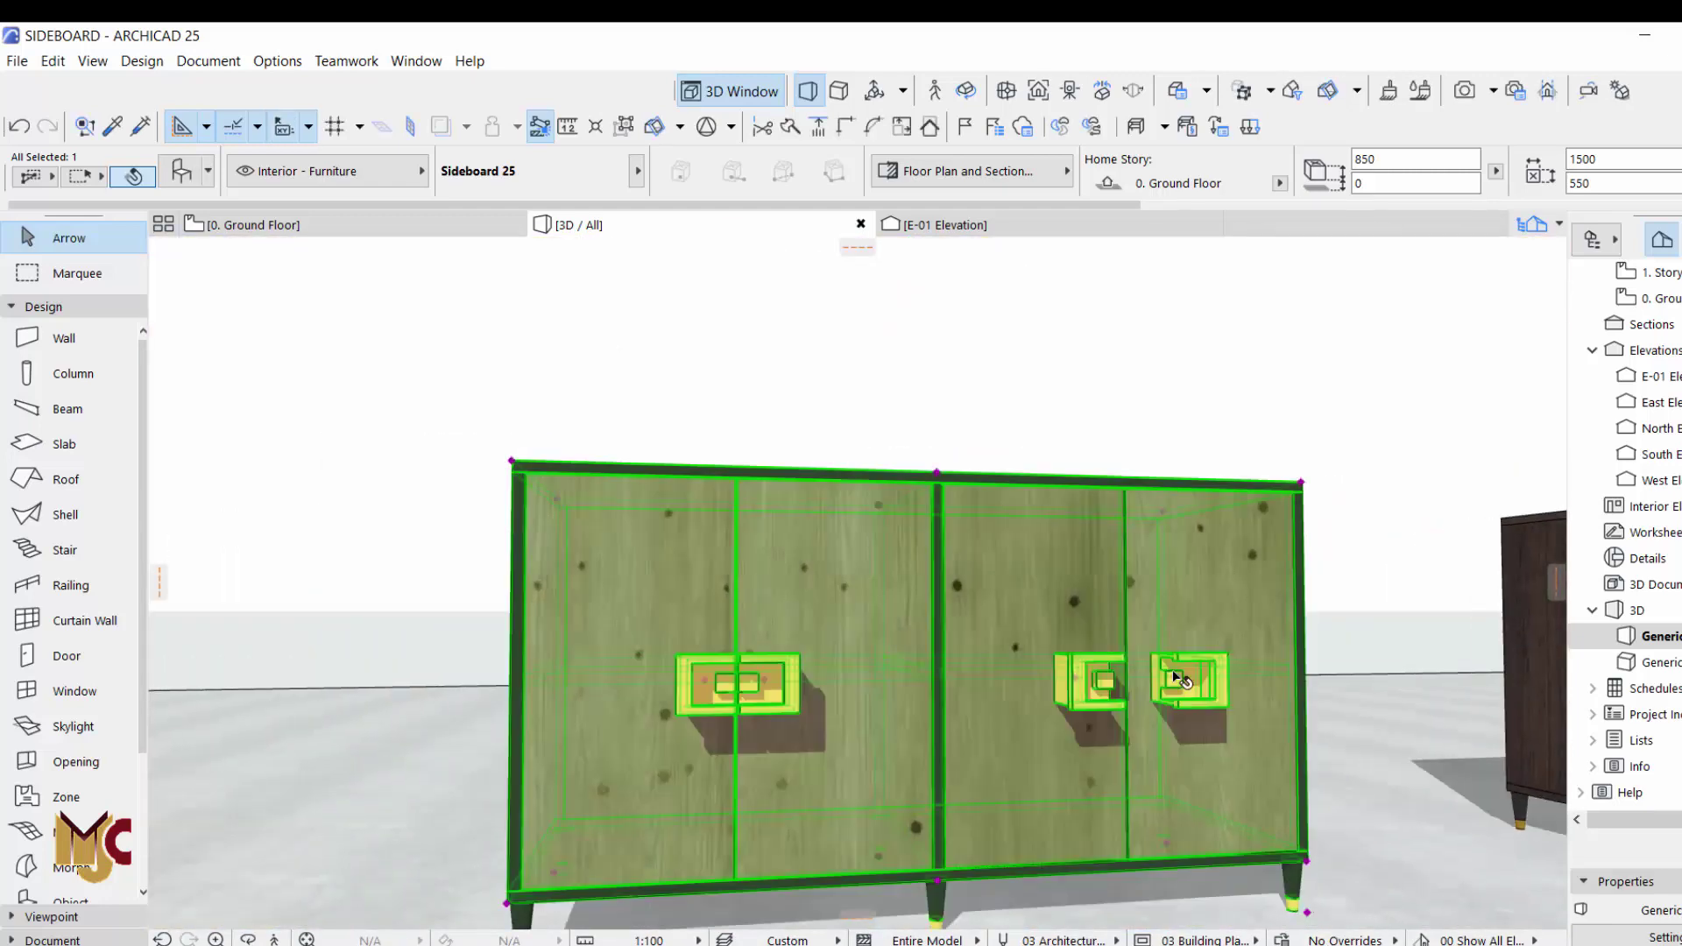
scroll(711, 692, "up", 5)
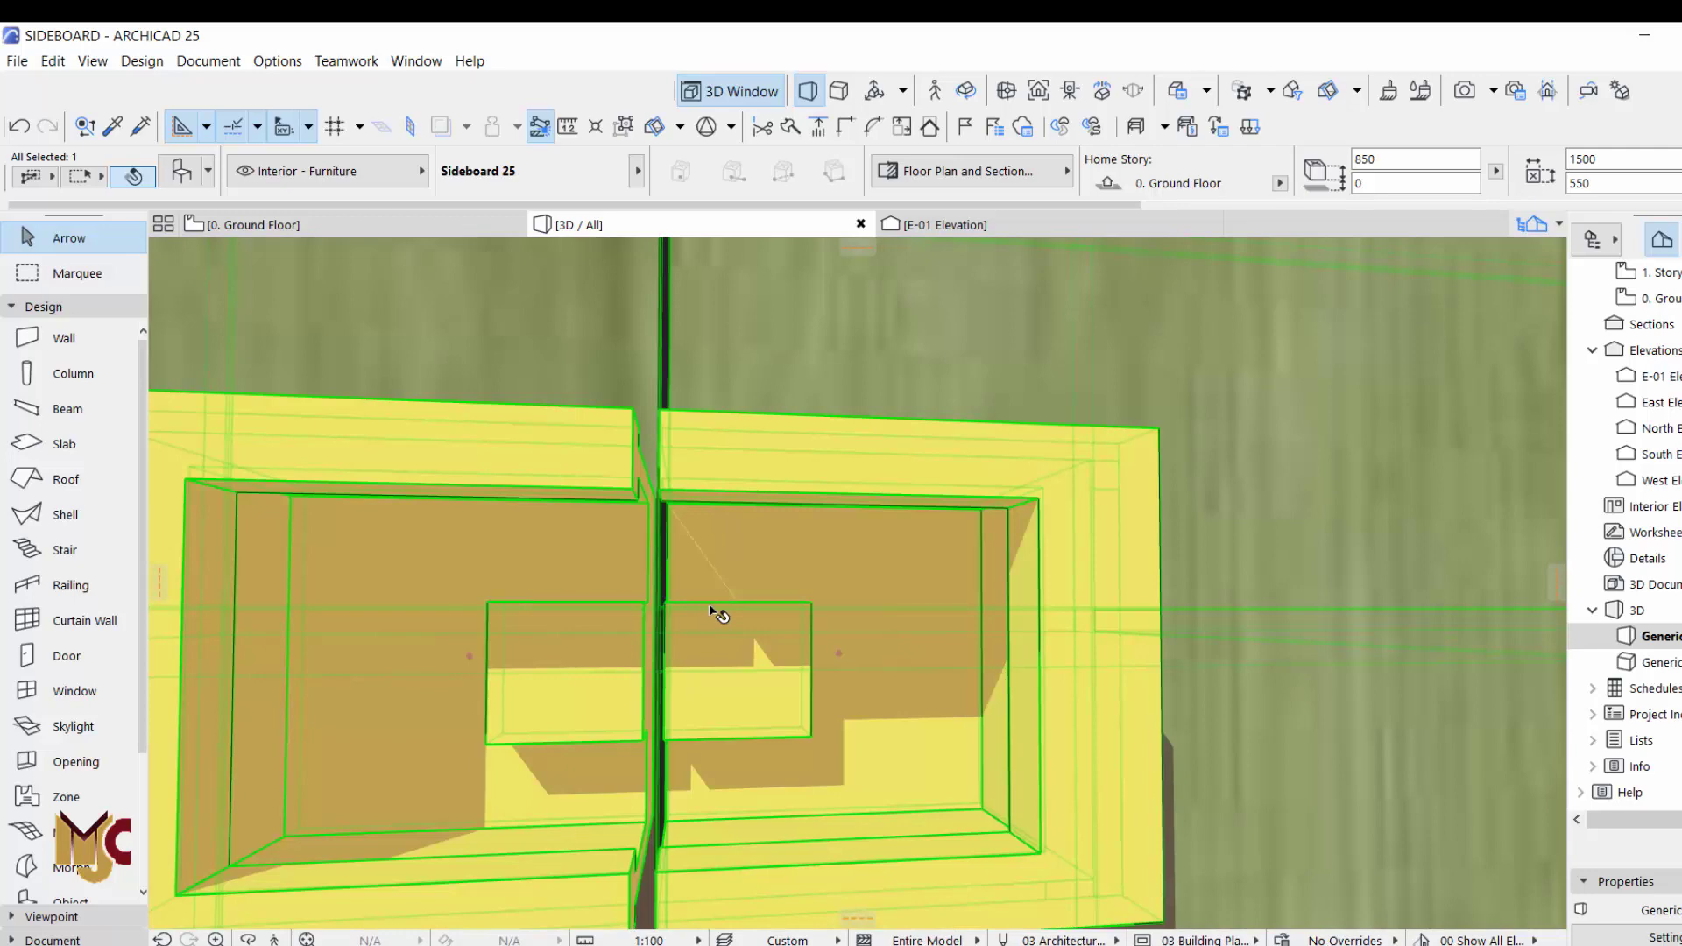
scroll(709, 608, "down", 5)
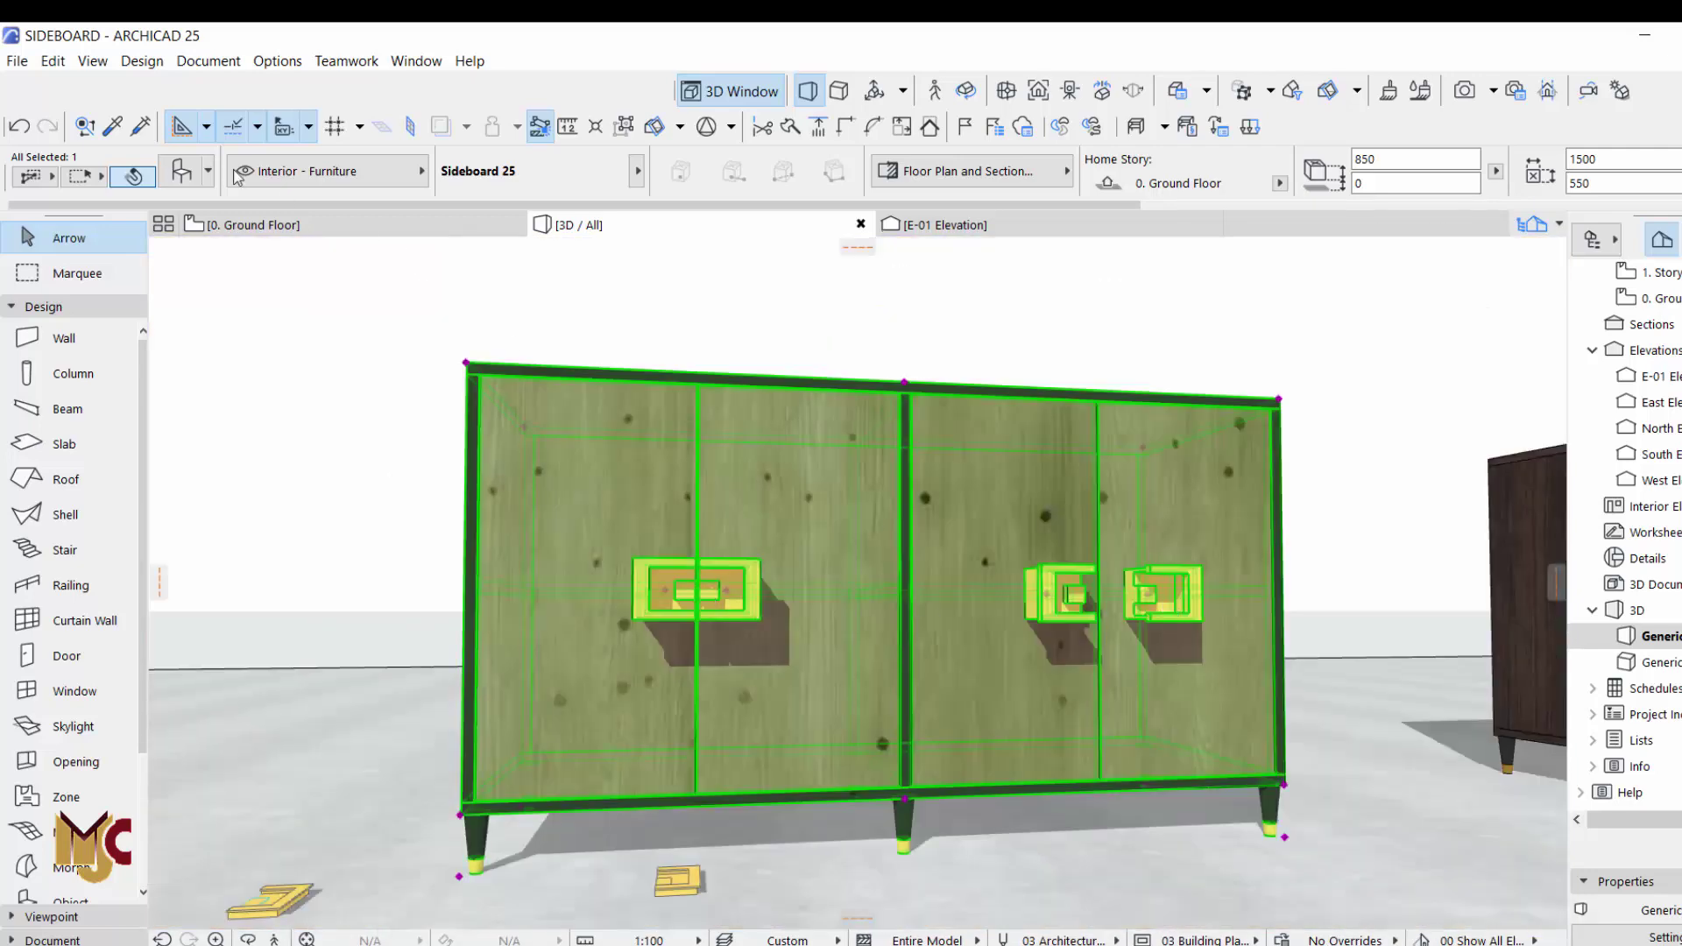
- Set the horizontal knob position of Segment 1 to 50 in the Sideboard 25 settings and copy that value
key("ctrl+t")
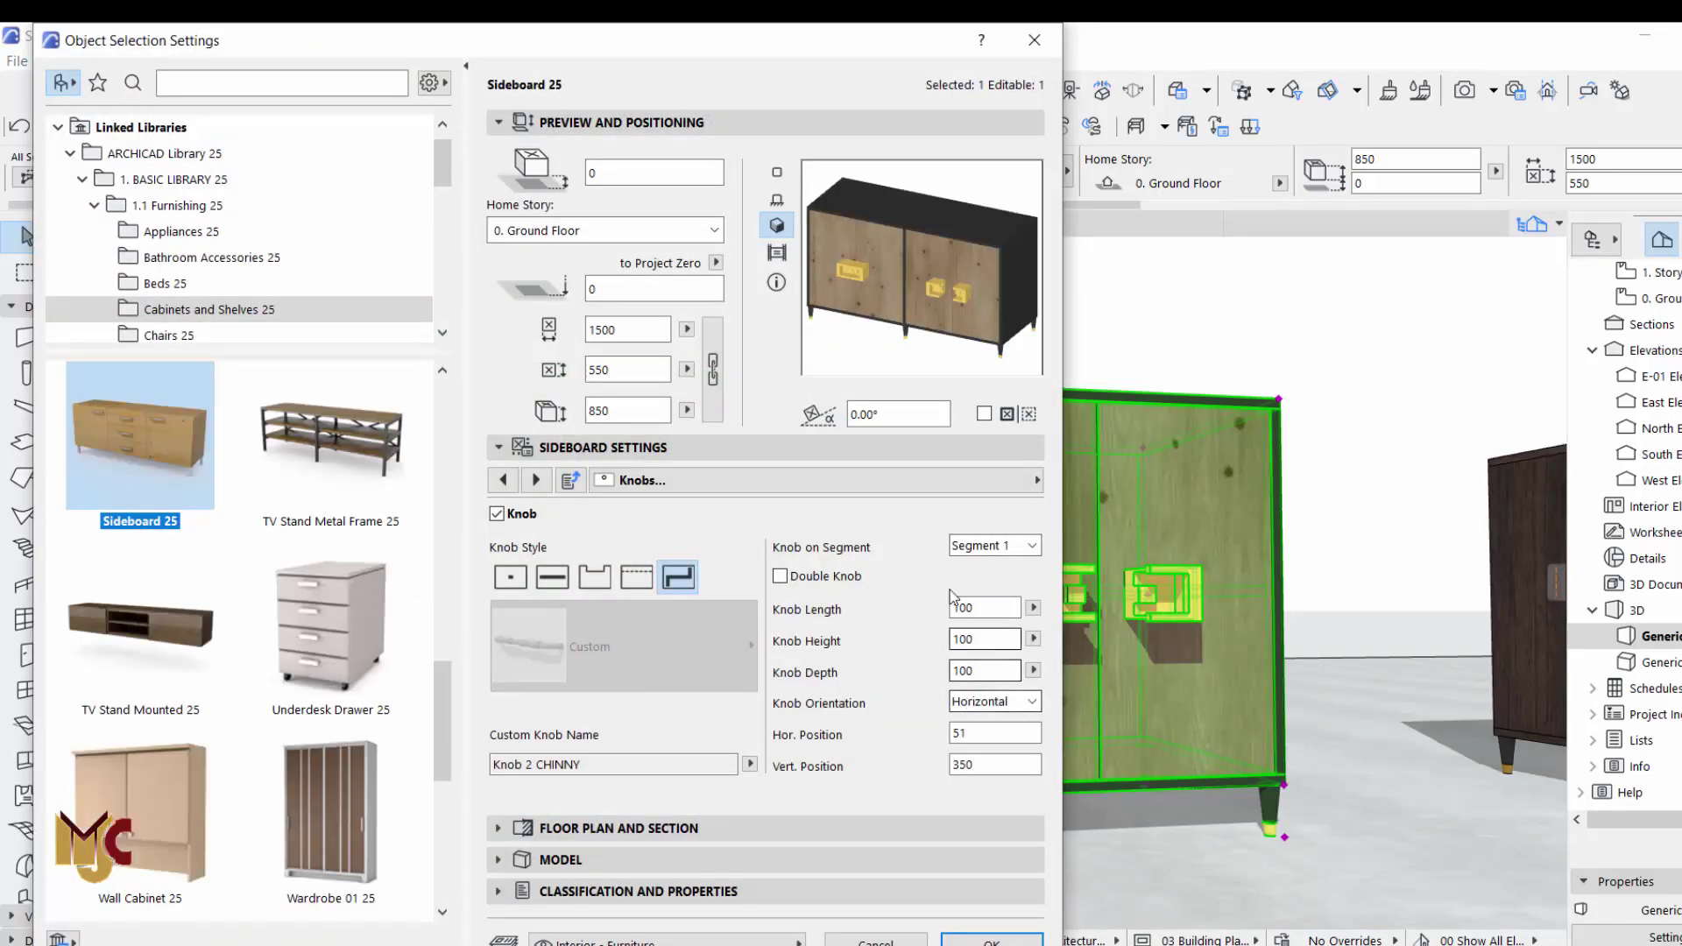
left_click(978, 545)
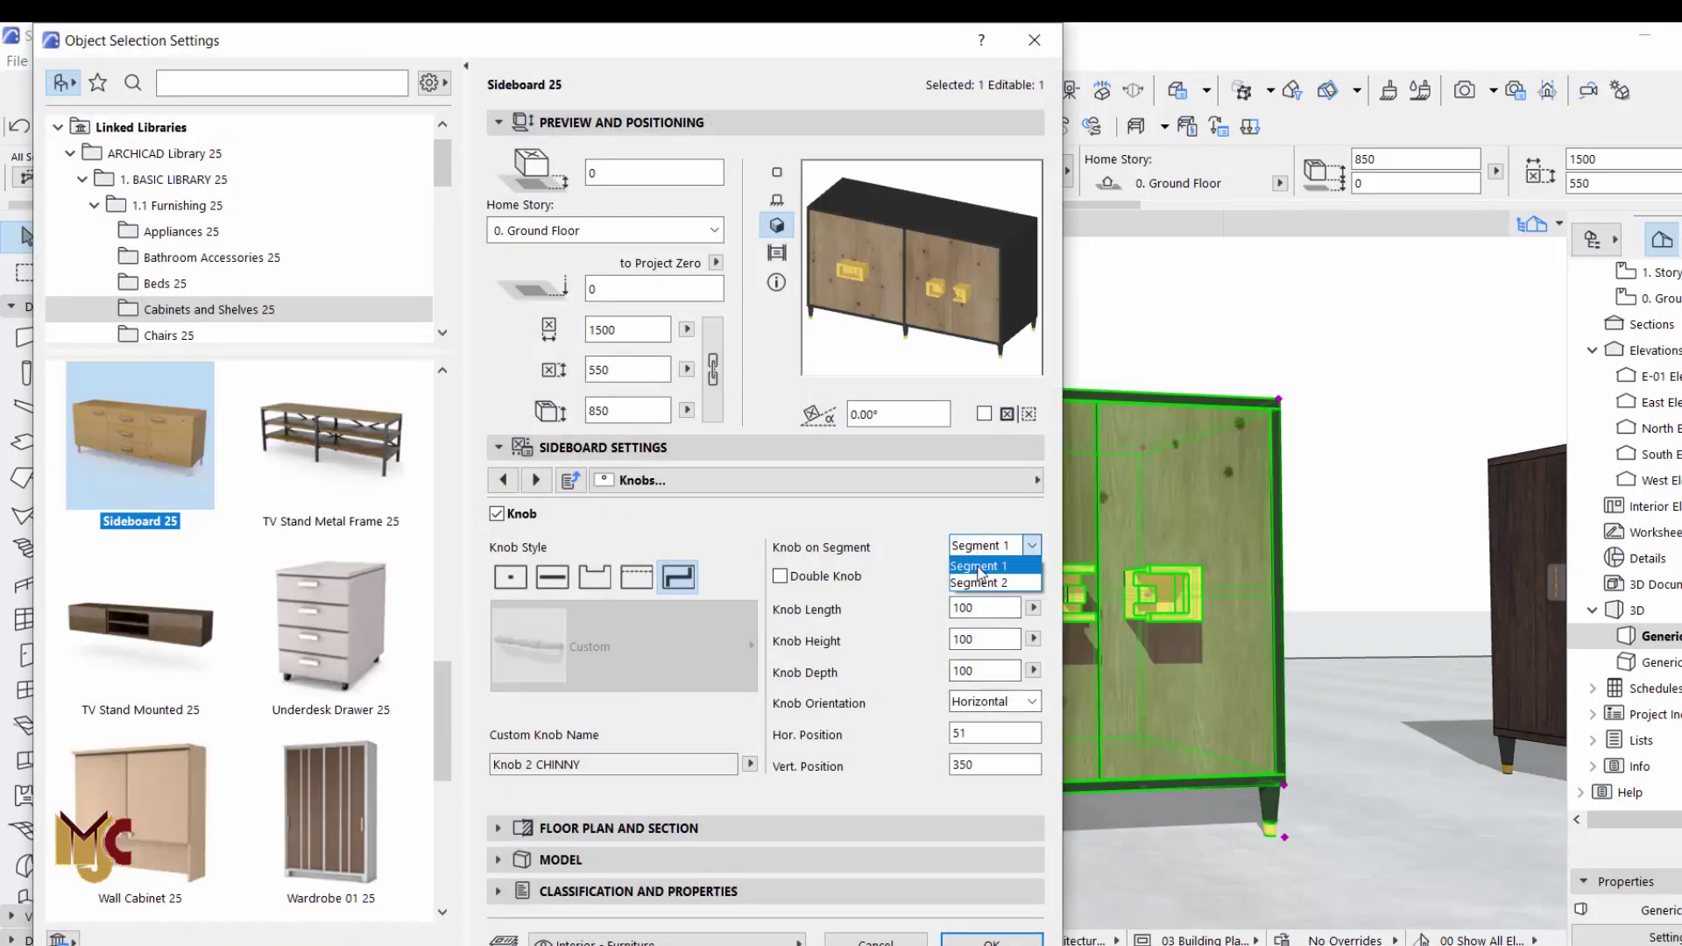
left_click(981, 582)
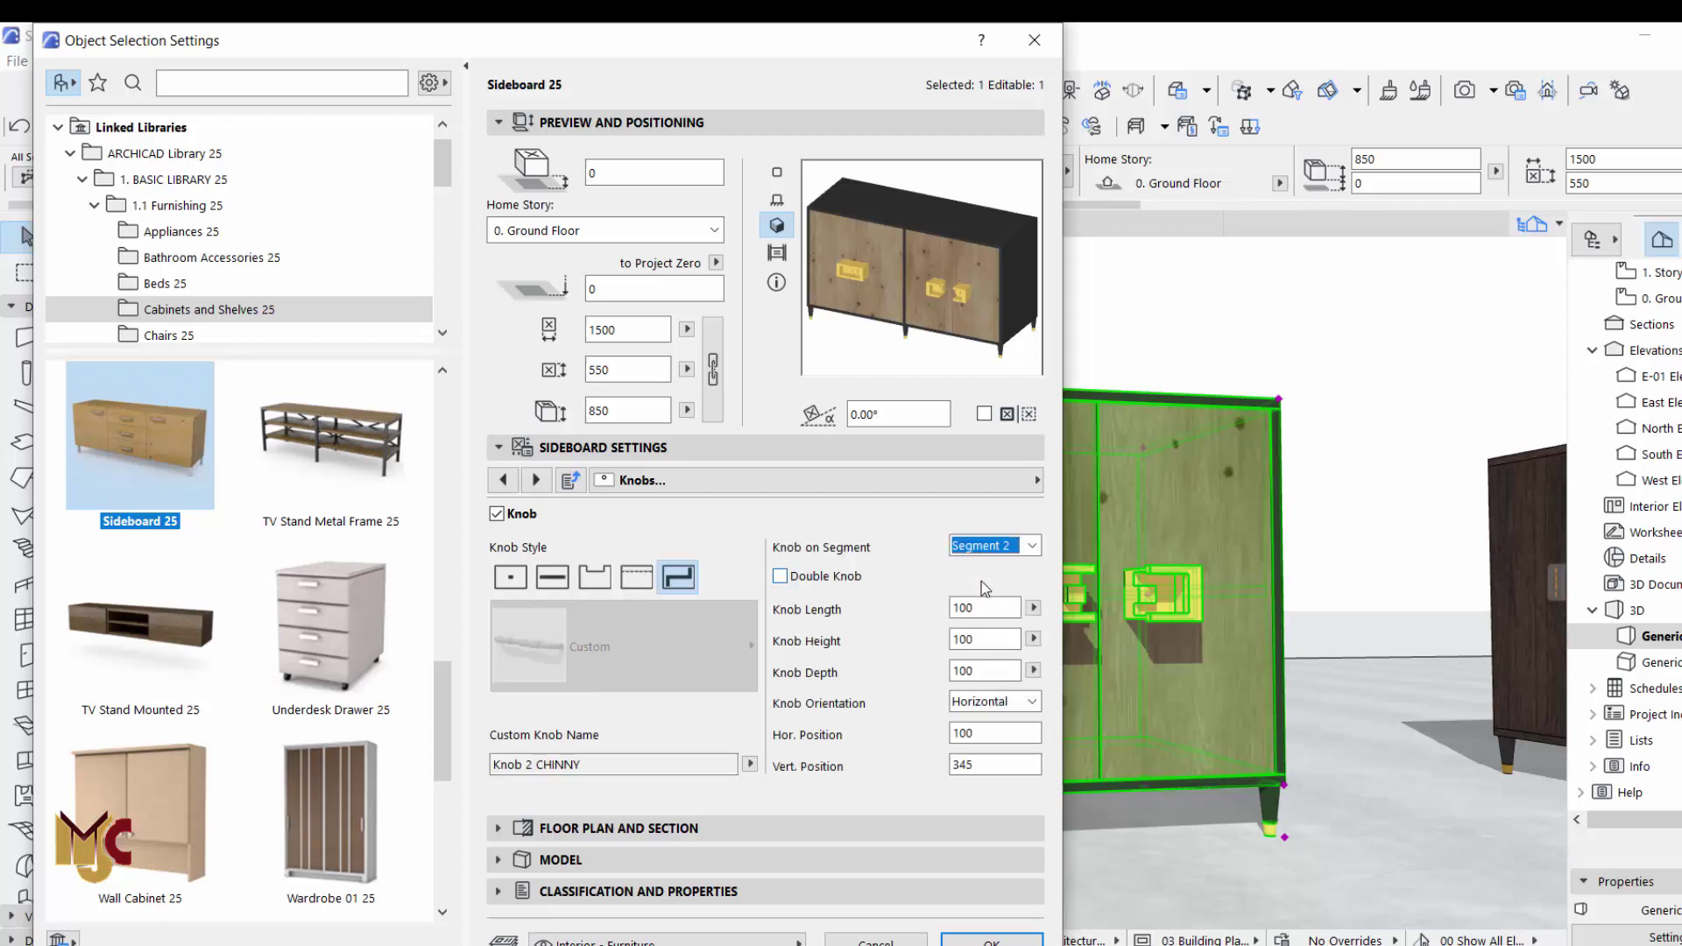
left_click(986, 557)
left_click(980, 567)
left_click_drag(960, 732, 993, 732)
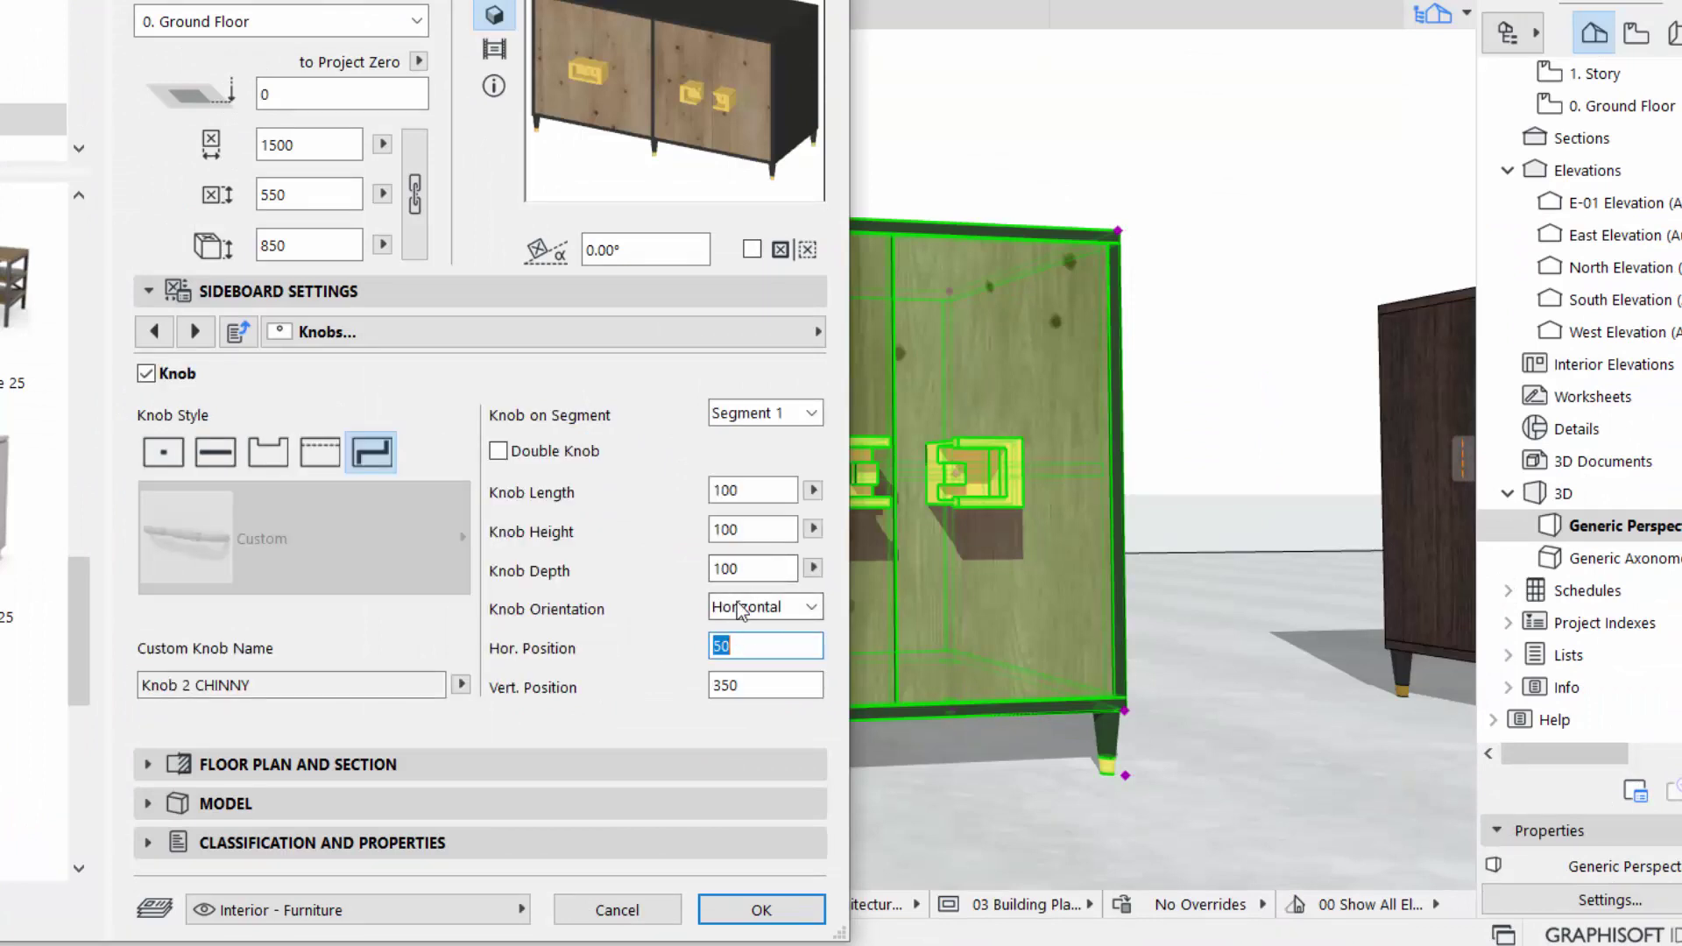
right_click(732, 647)
left_click(788, 744)
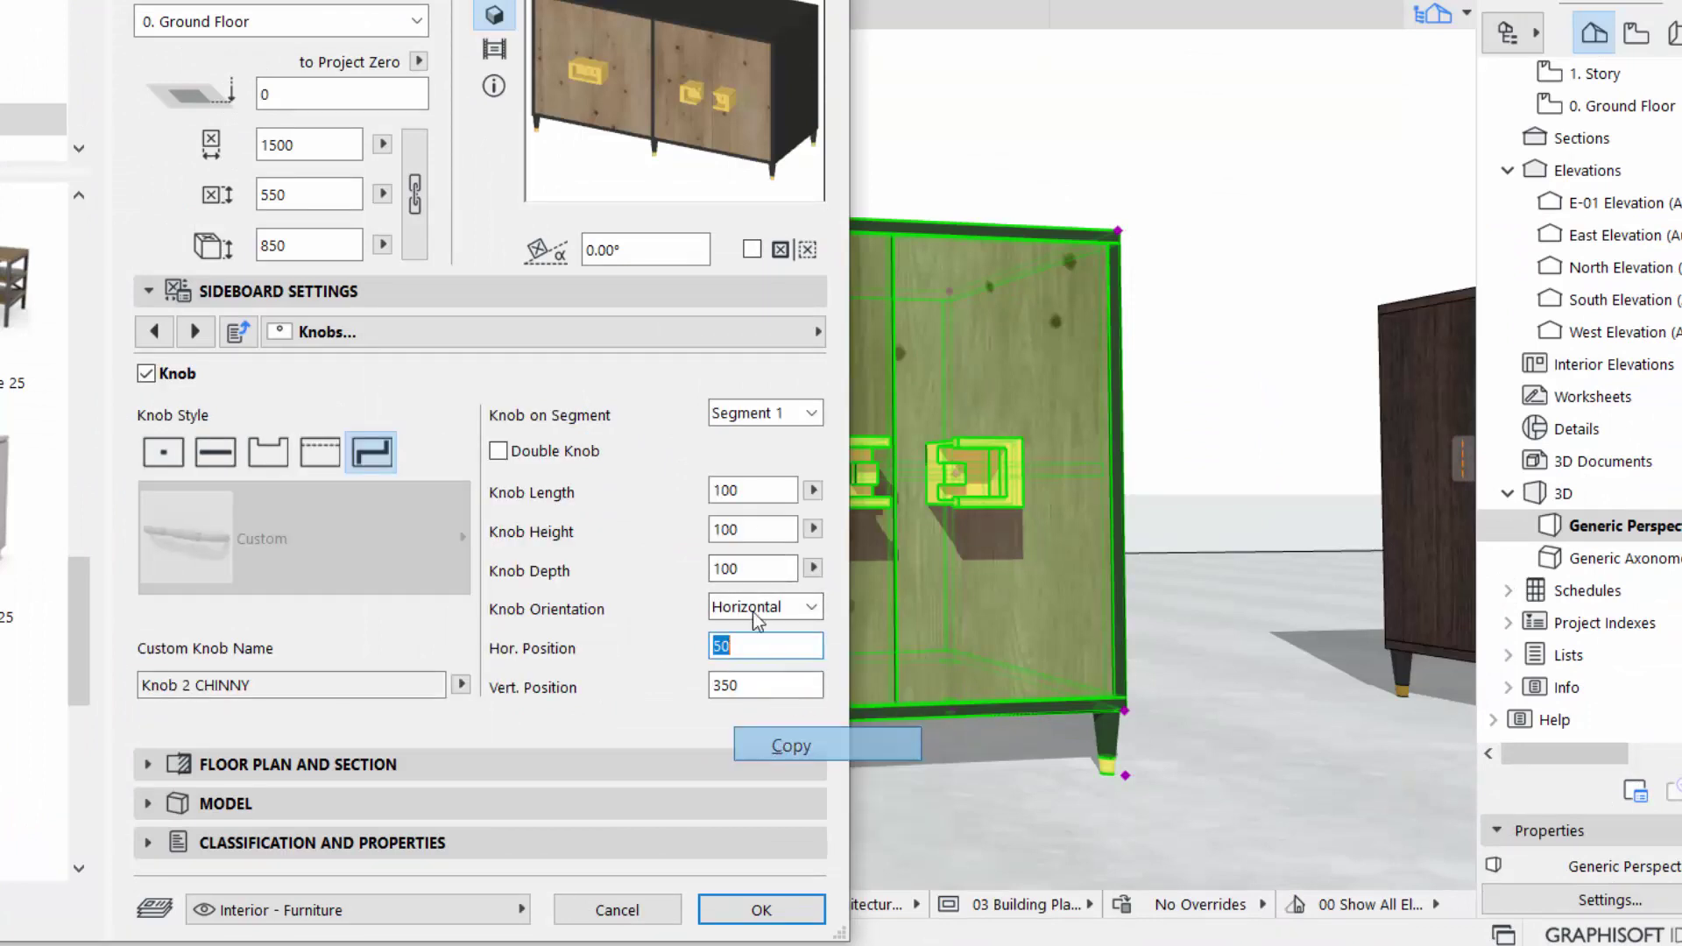
- Set the horizontal knob position of Segment 2 to 50 using the copied value
left_click(736, 415)
left_click(740, 460)
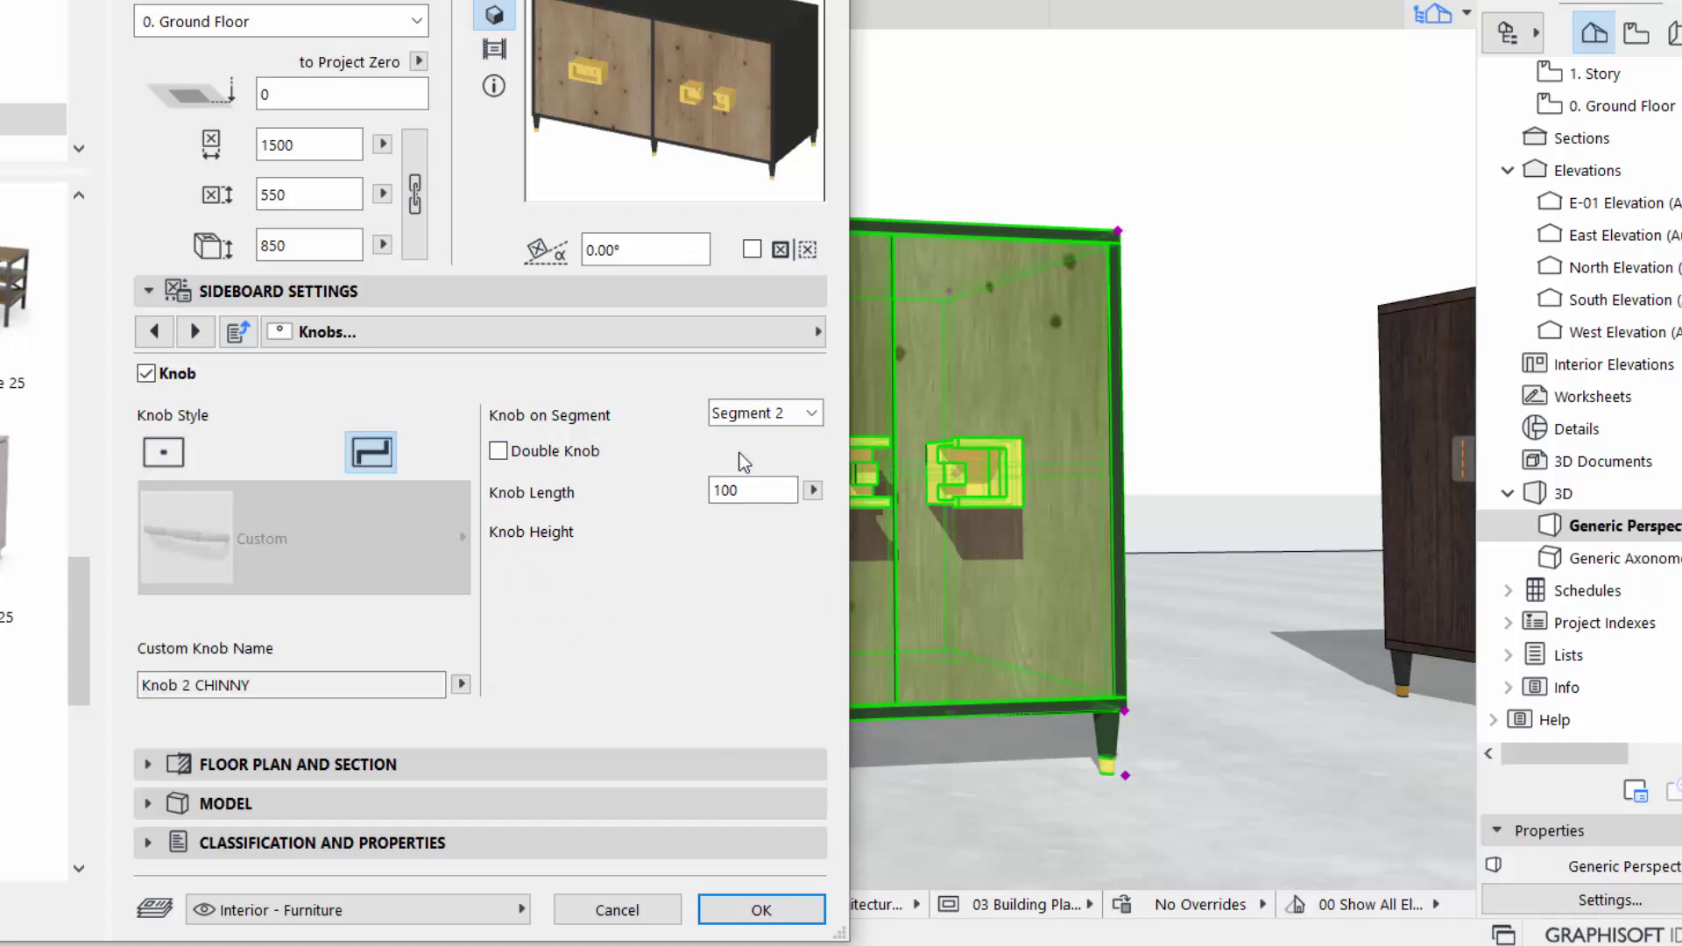
left_click_drag(751, 647, 705, 647)
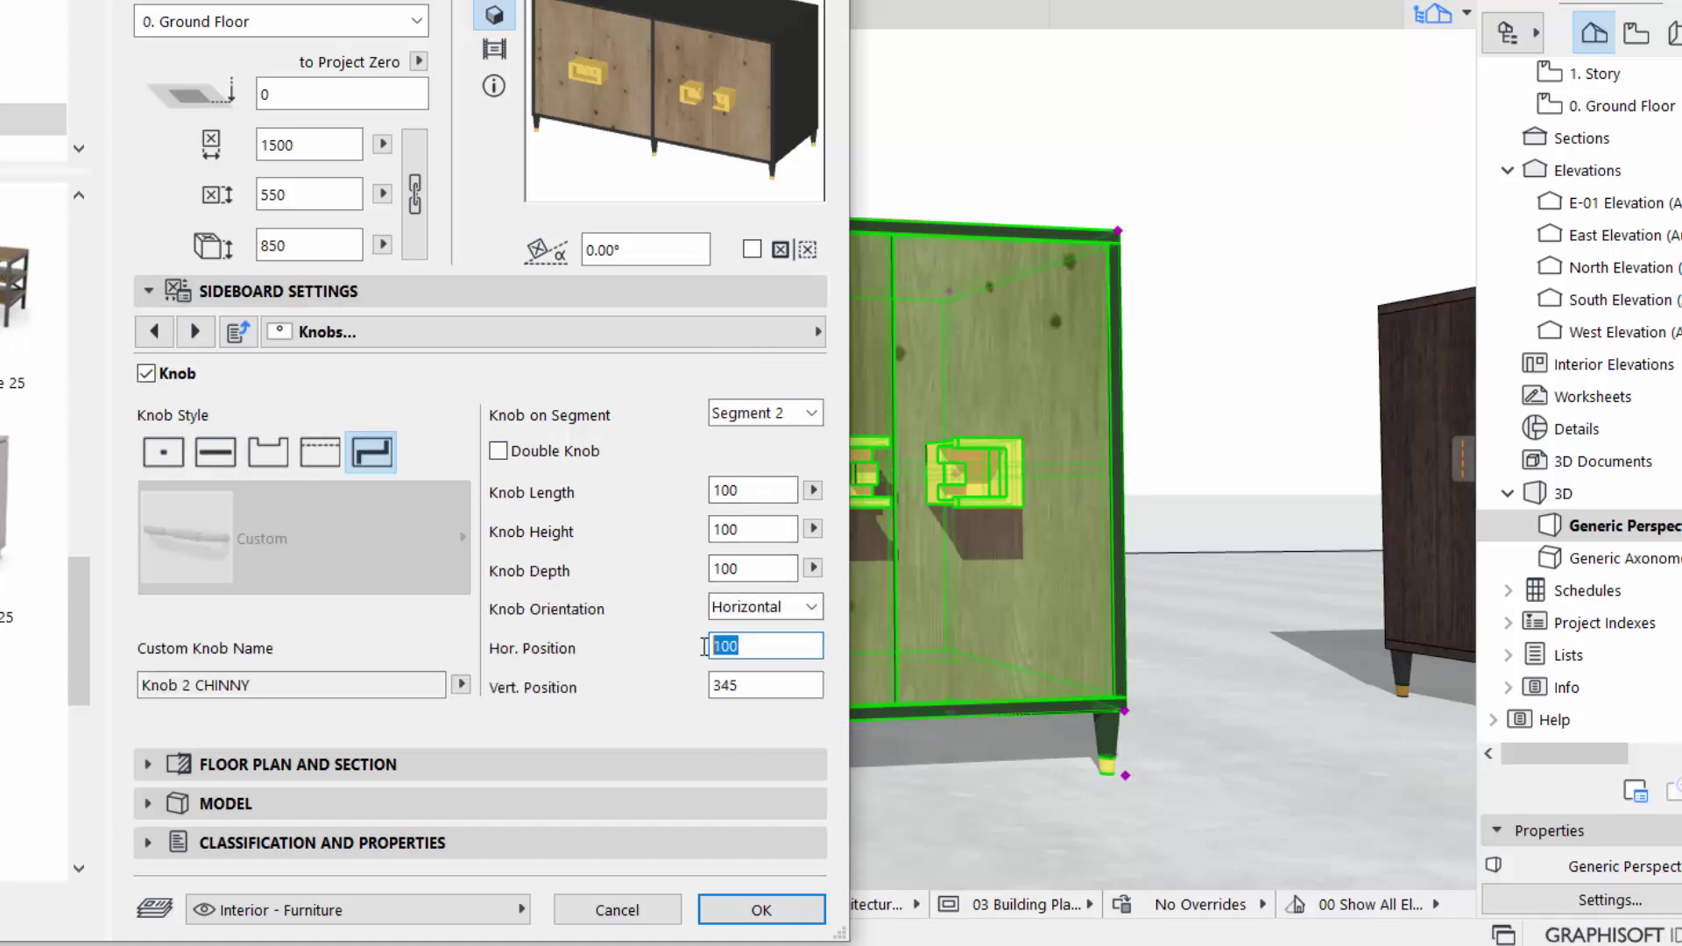
right_click(731, 653)
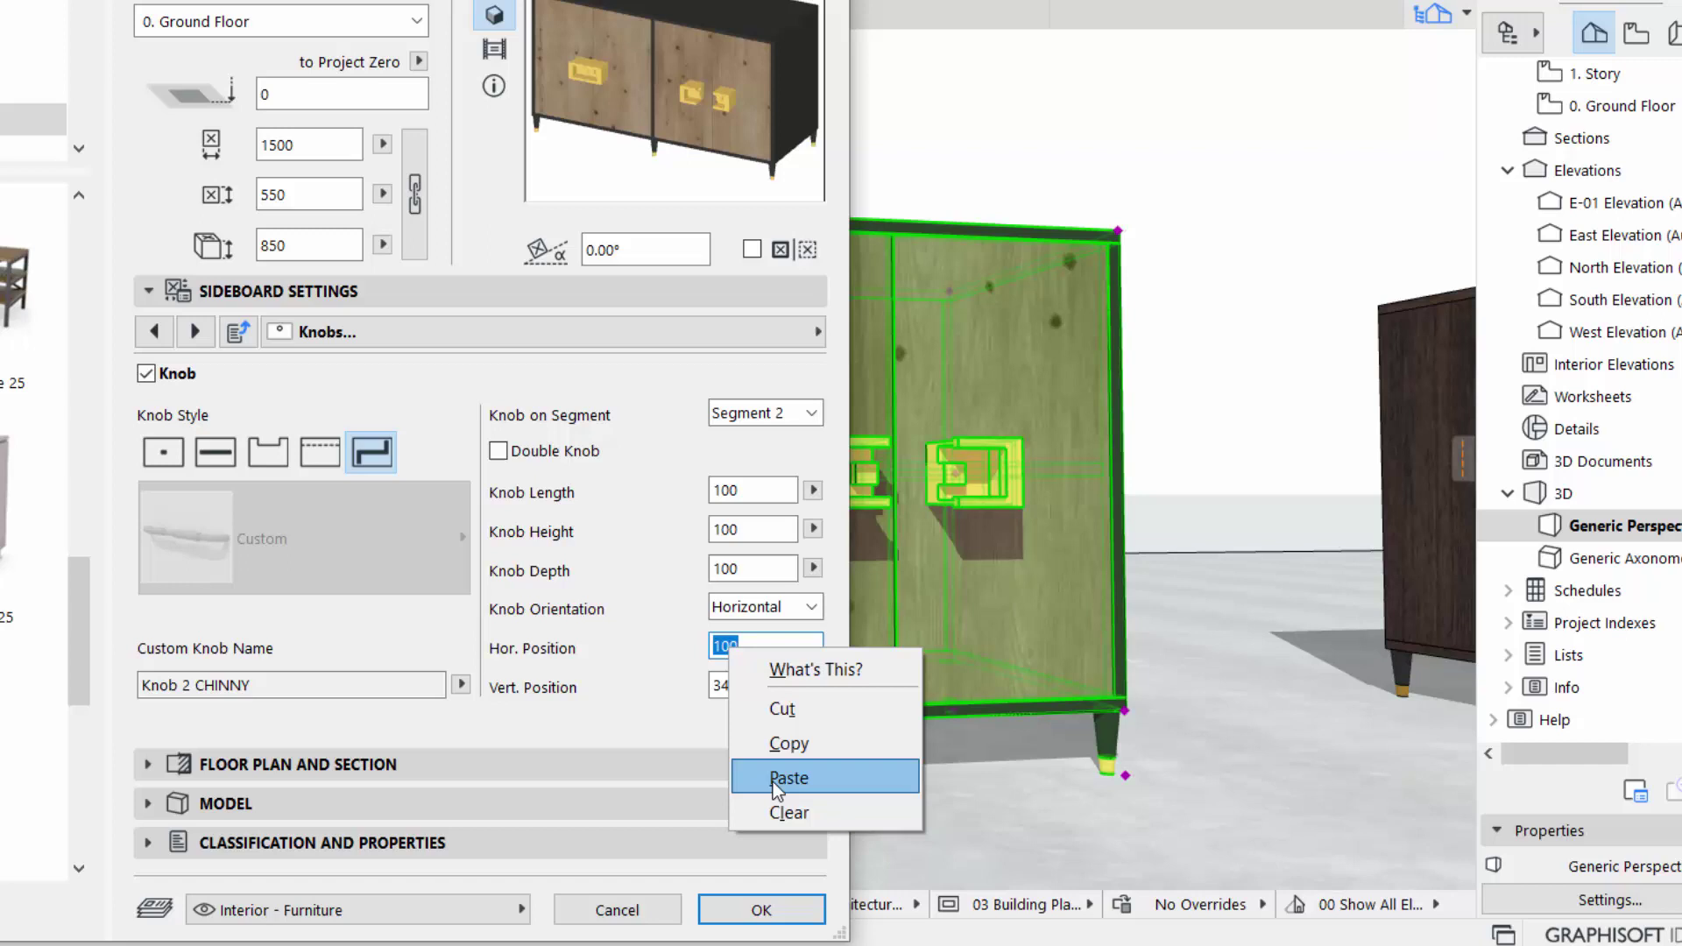
left_click(789, 774)
- Try a knob depth of 15 for Segment 2, finally setting it to 20
double_click(741, 568)
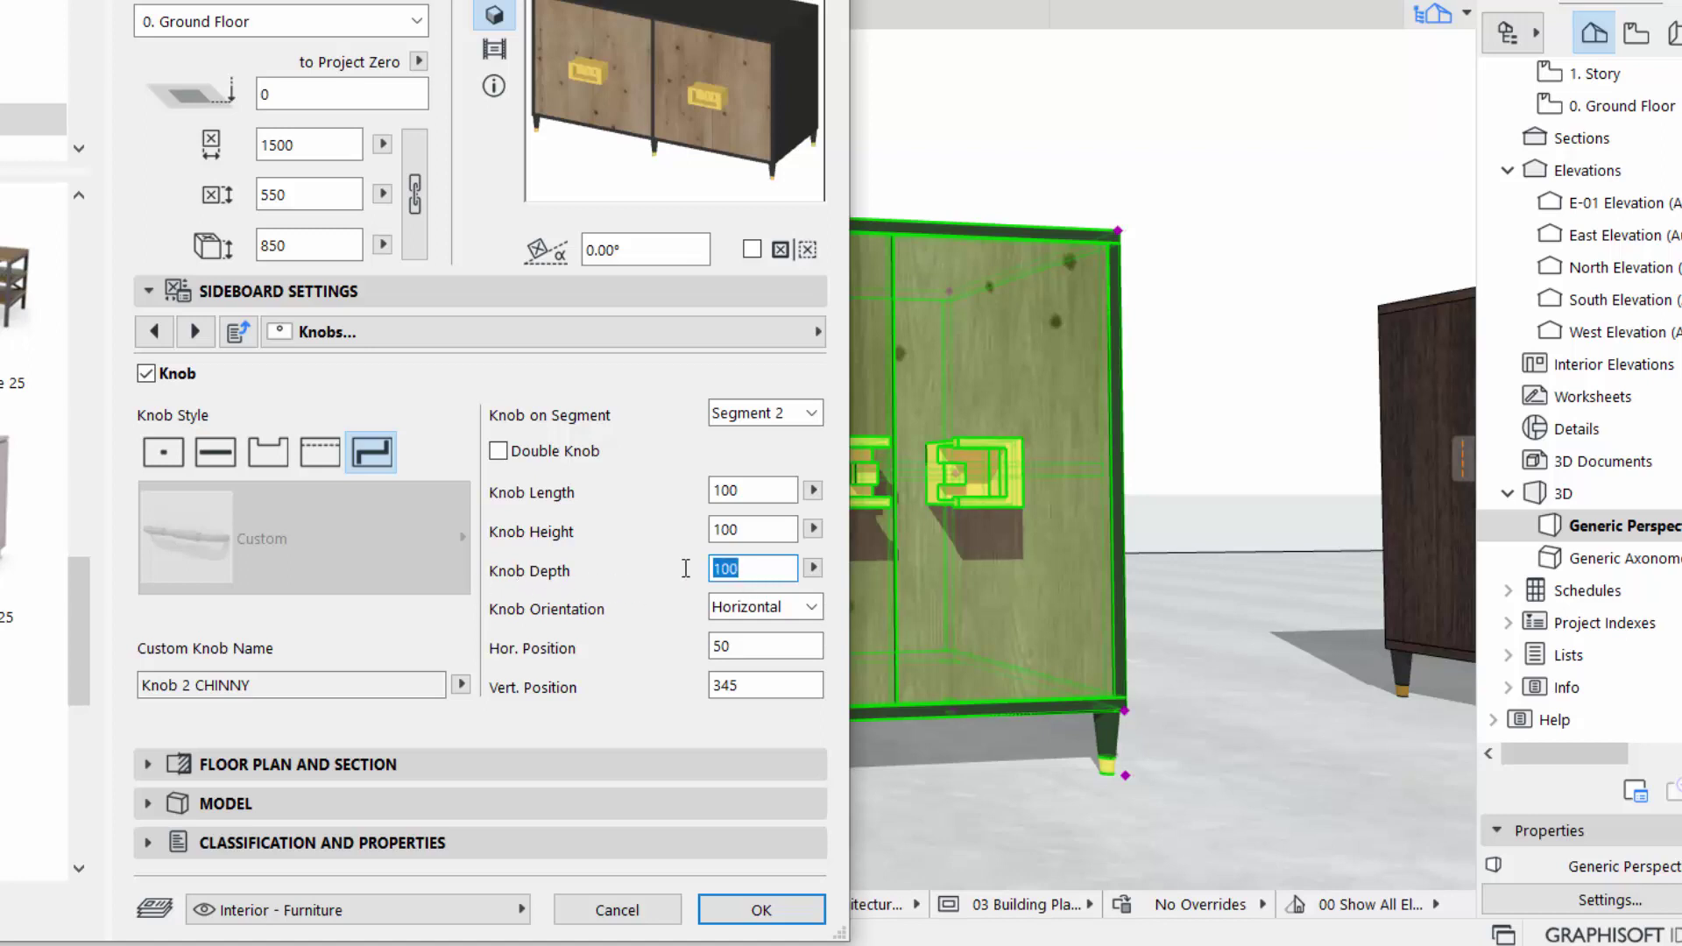
left_click(747, 530)
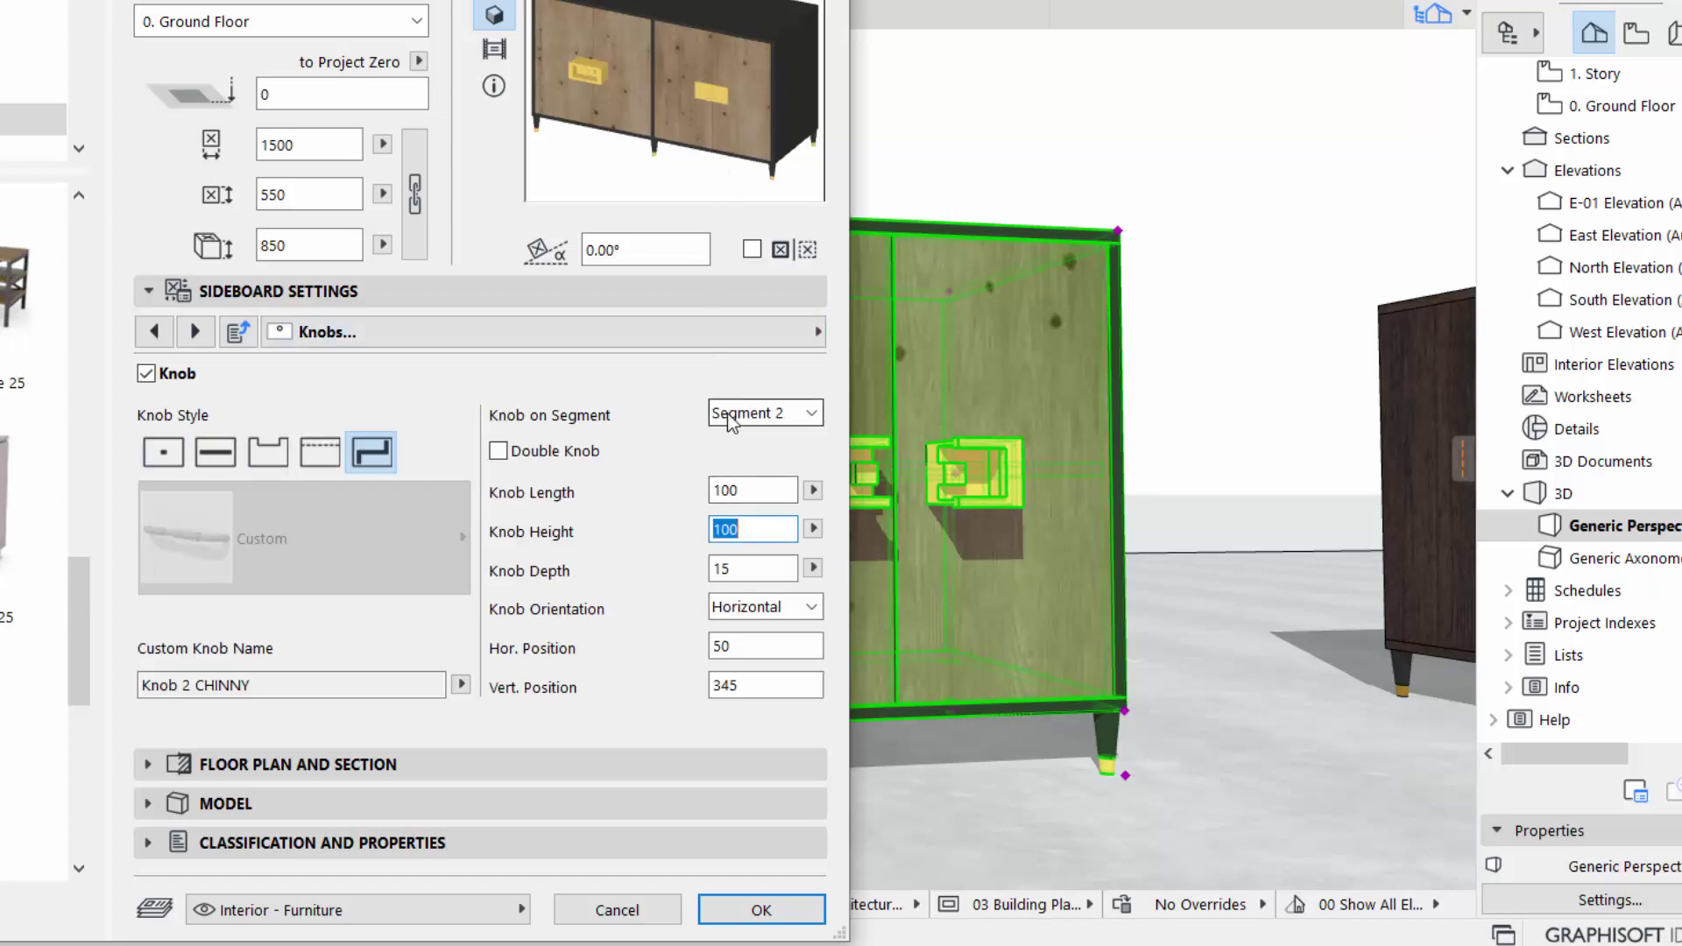
key("Tab")
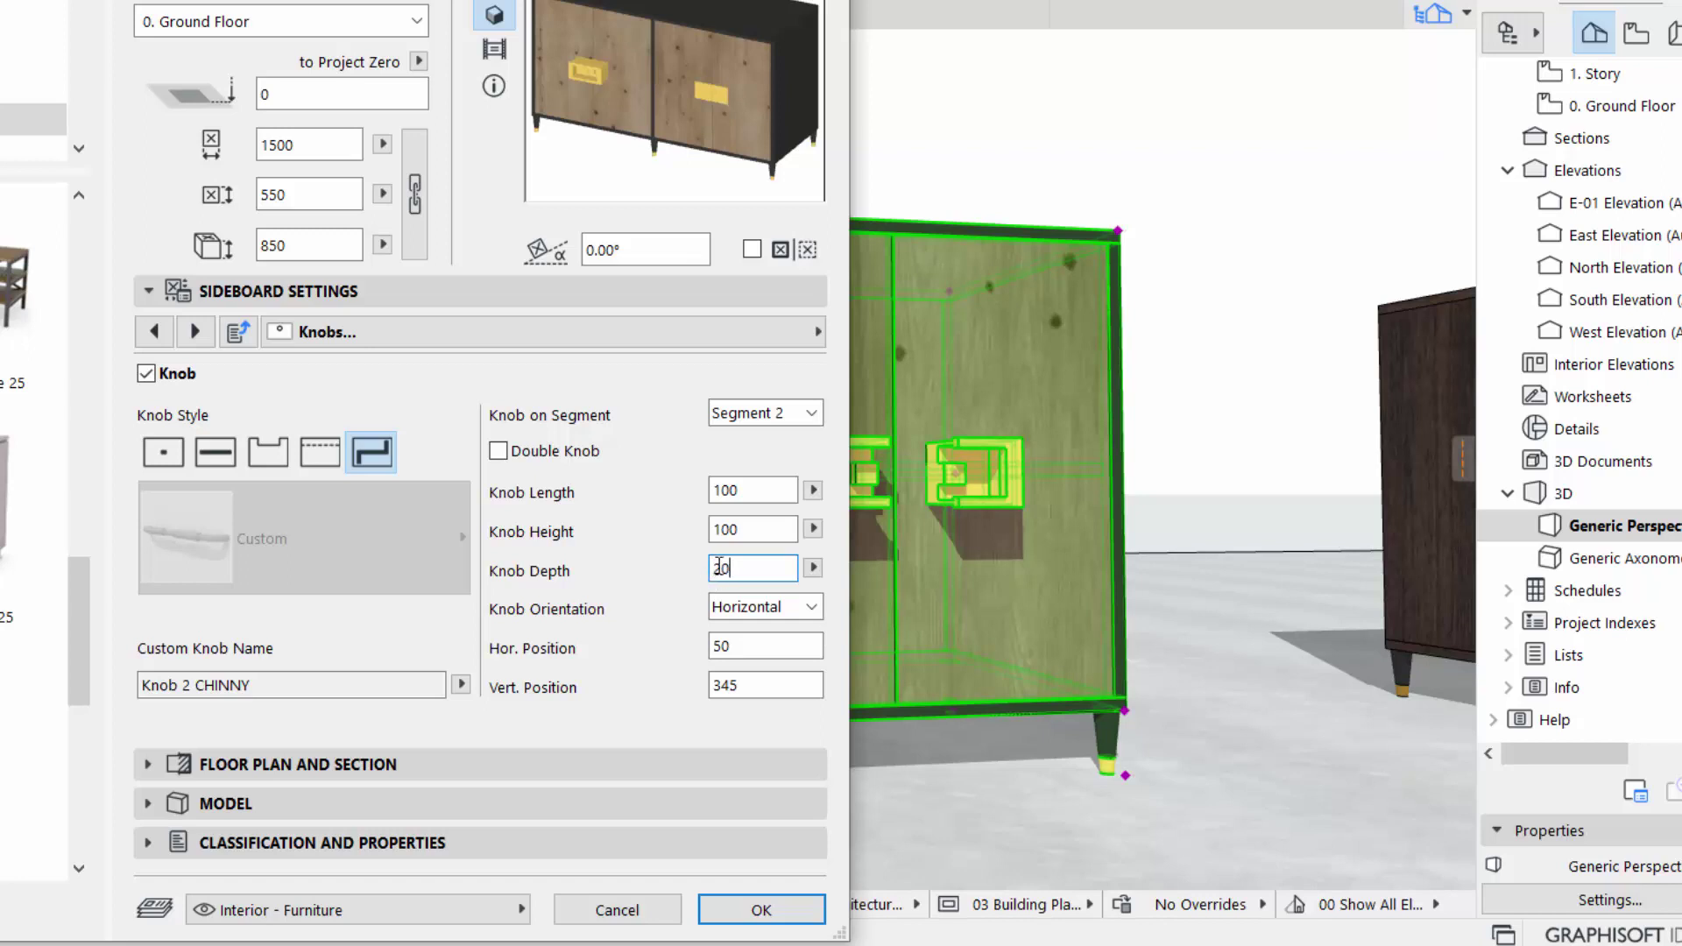
left_click(752, 537)
- Set the knob depth of Segment 1 to 20 and apply the sideboard settings
left_click(750, 413)
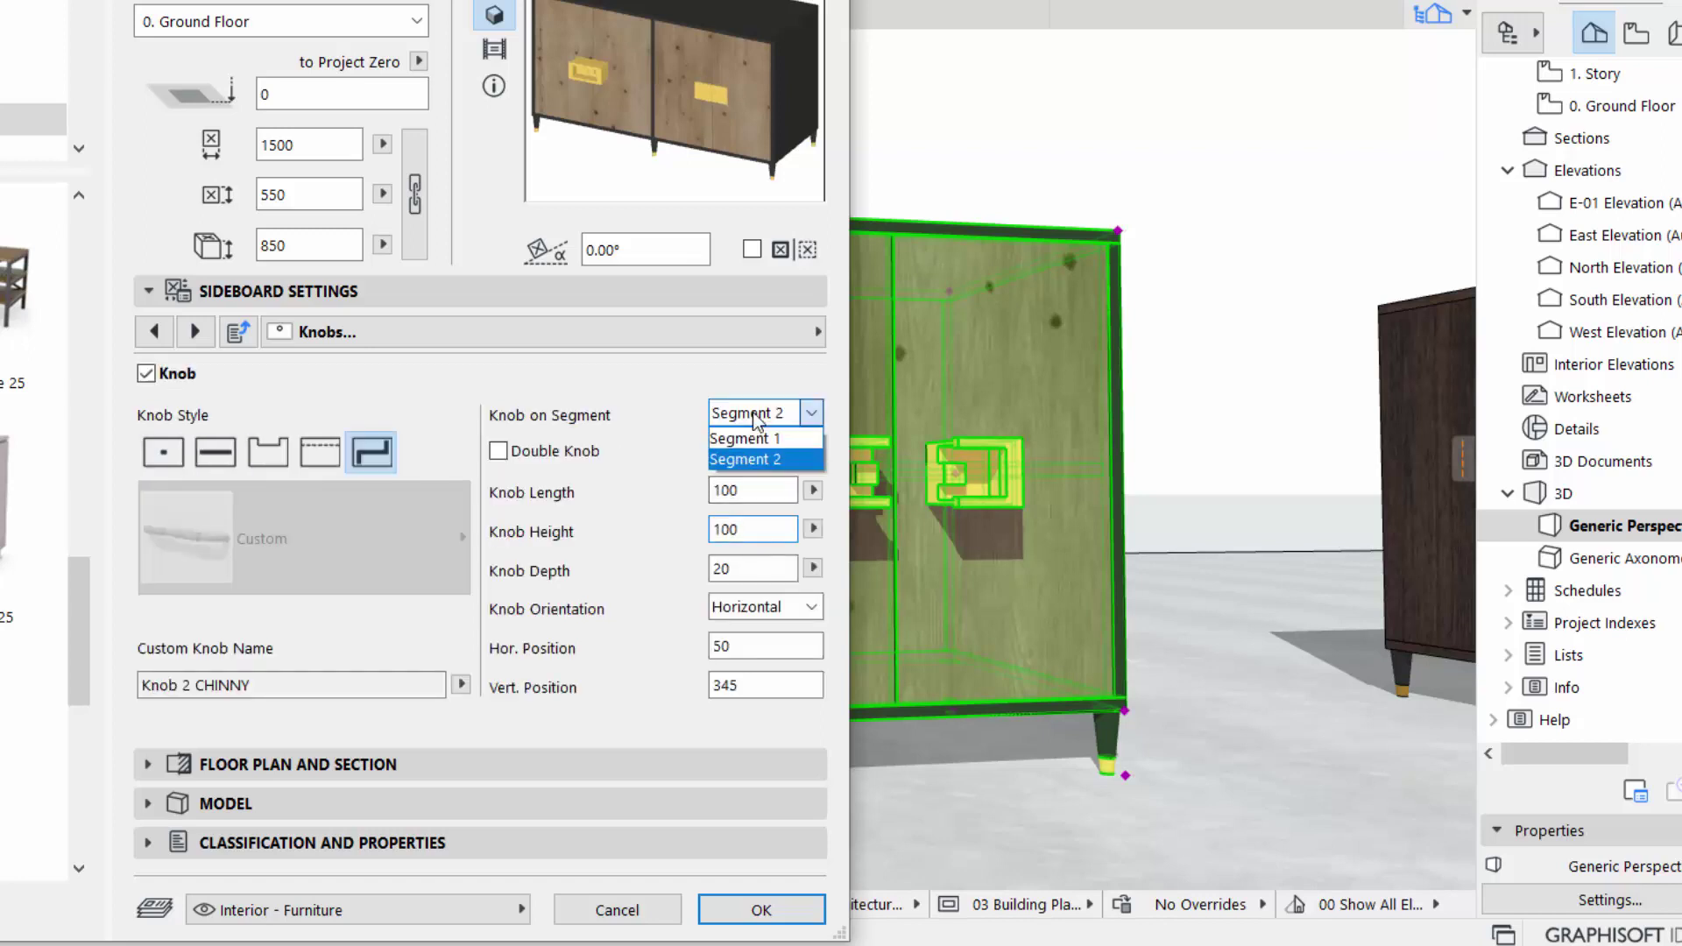
left_click(744, 438)
left_click(711, 568)
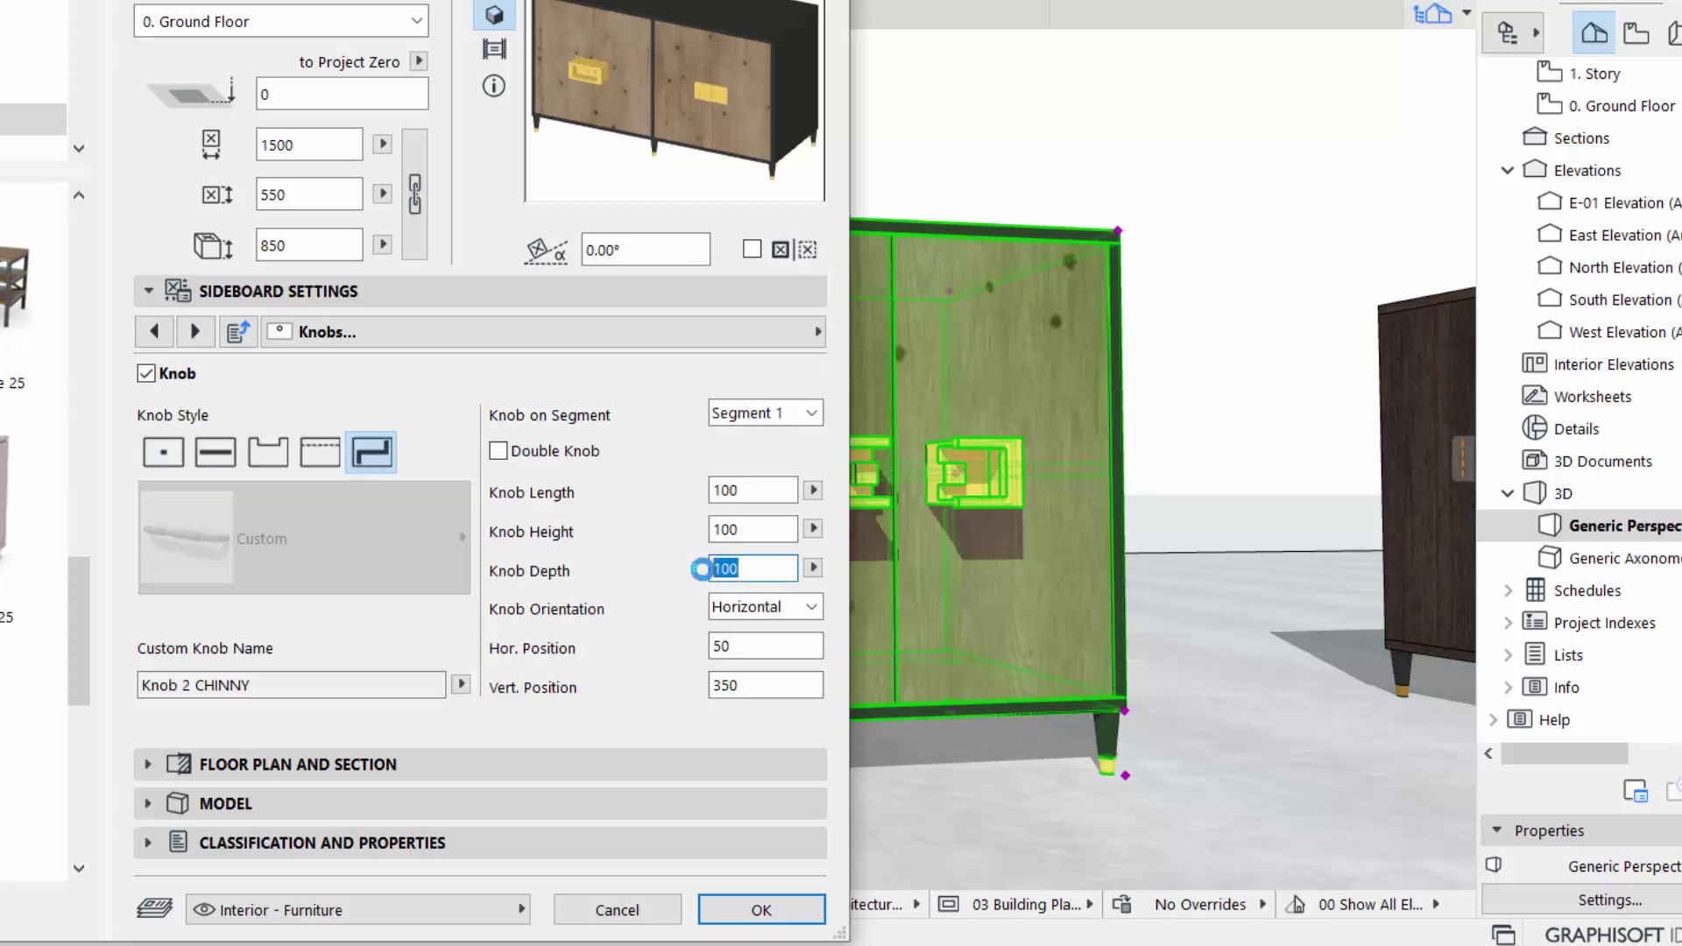
left_click(760, 910)
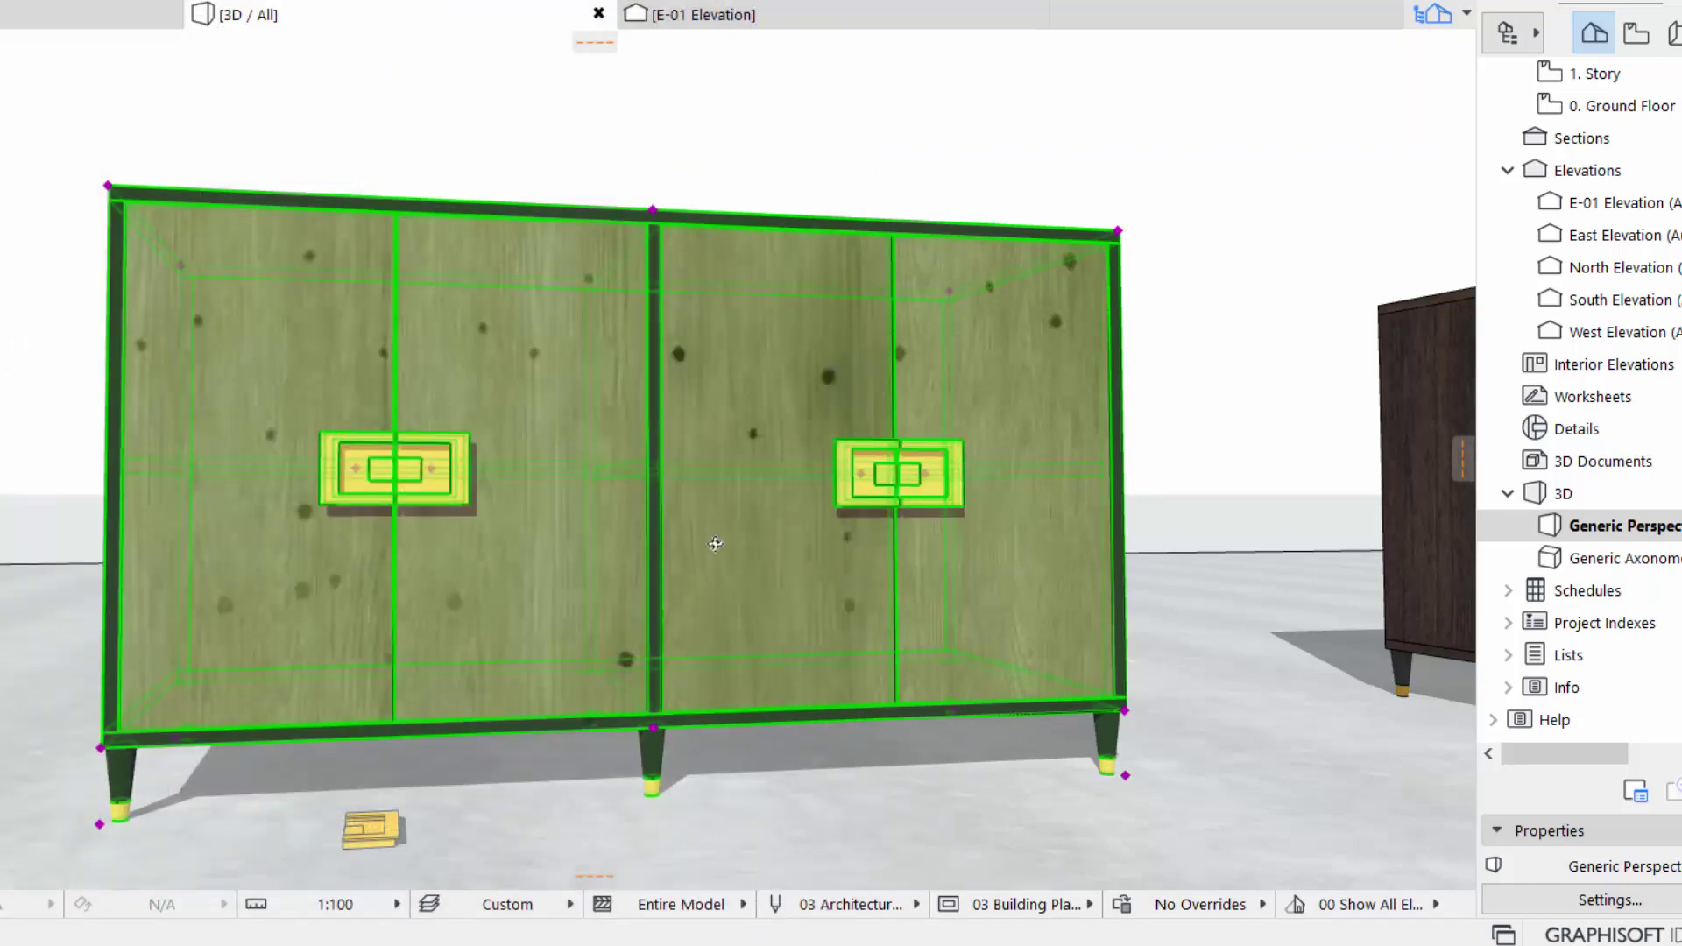
- Set the knob height of Segment 1 to 120 in the Sideboard 25 settings
middle_click_drag(455, 494, 539, 493, "shift")
left_click(484, 487)
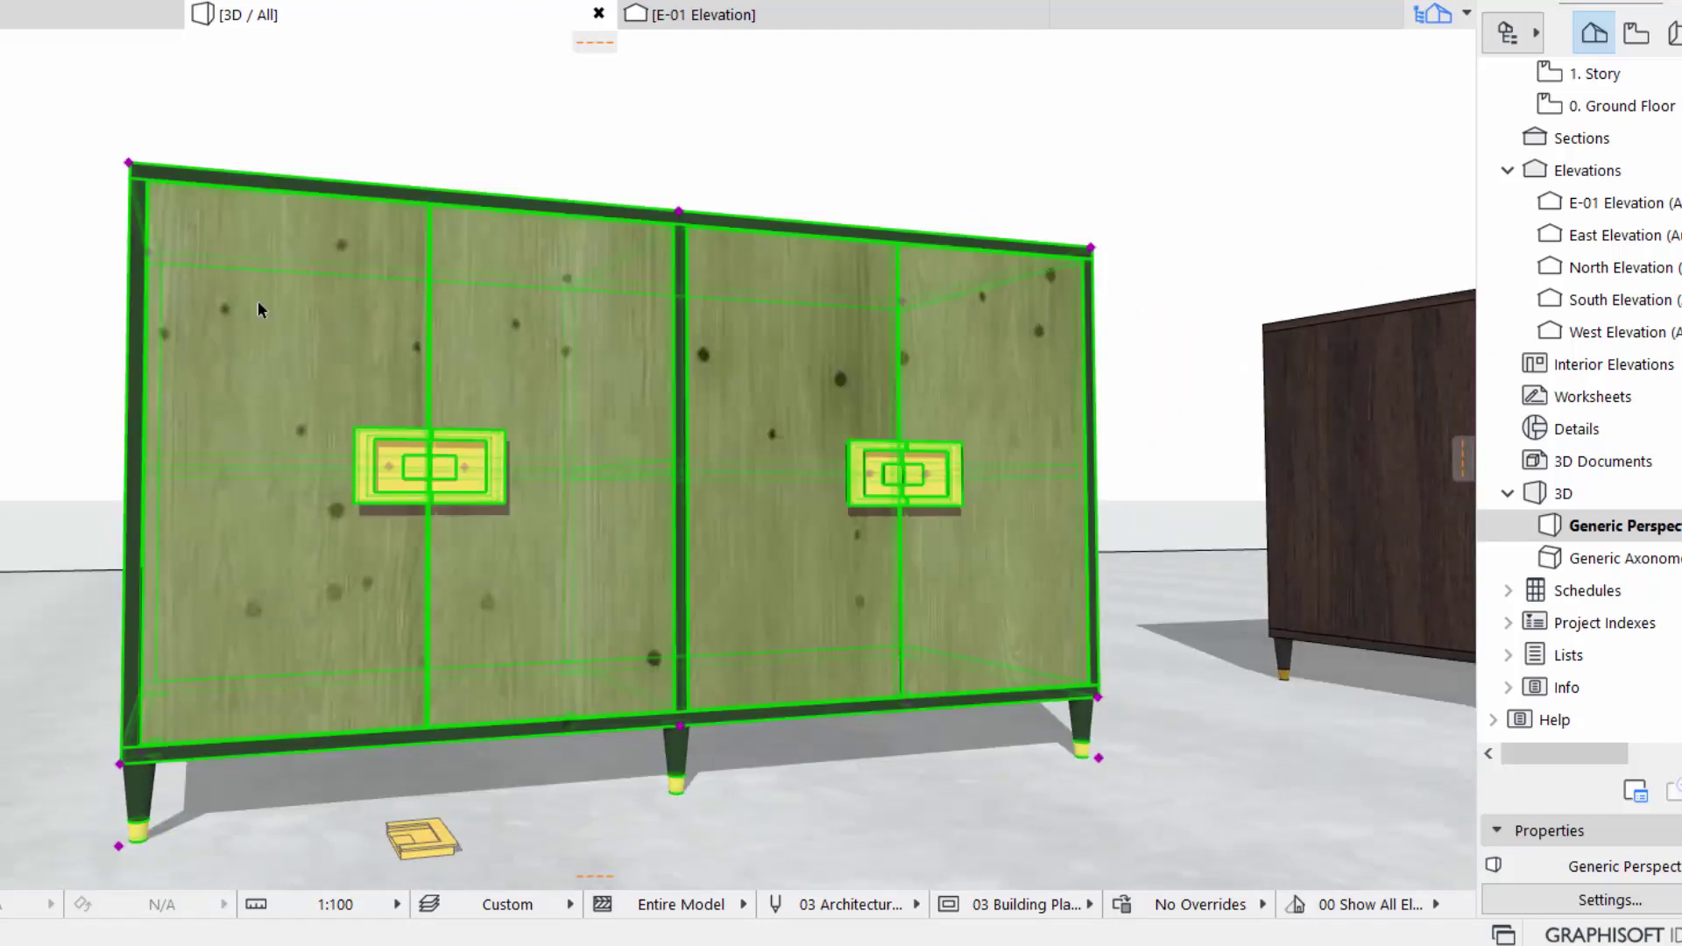
double_click(641, 479)
left_click_drag(740, 491, 706, 494)
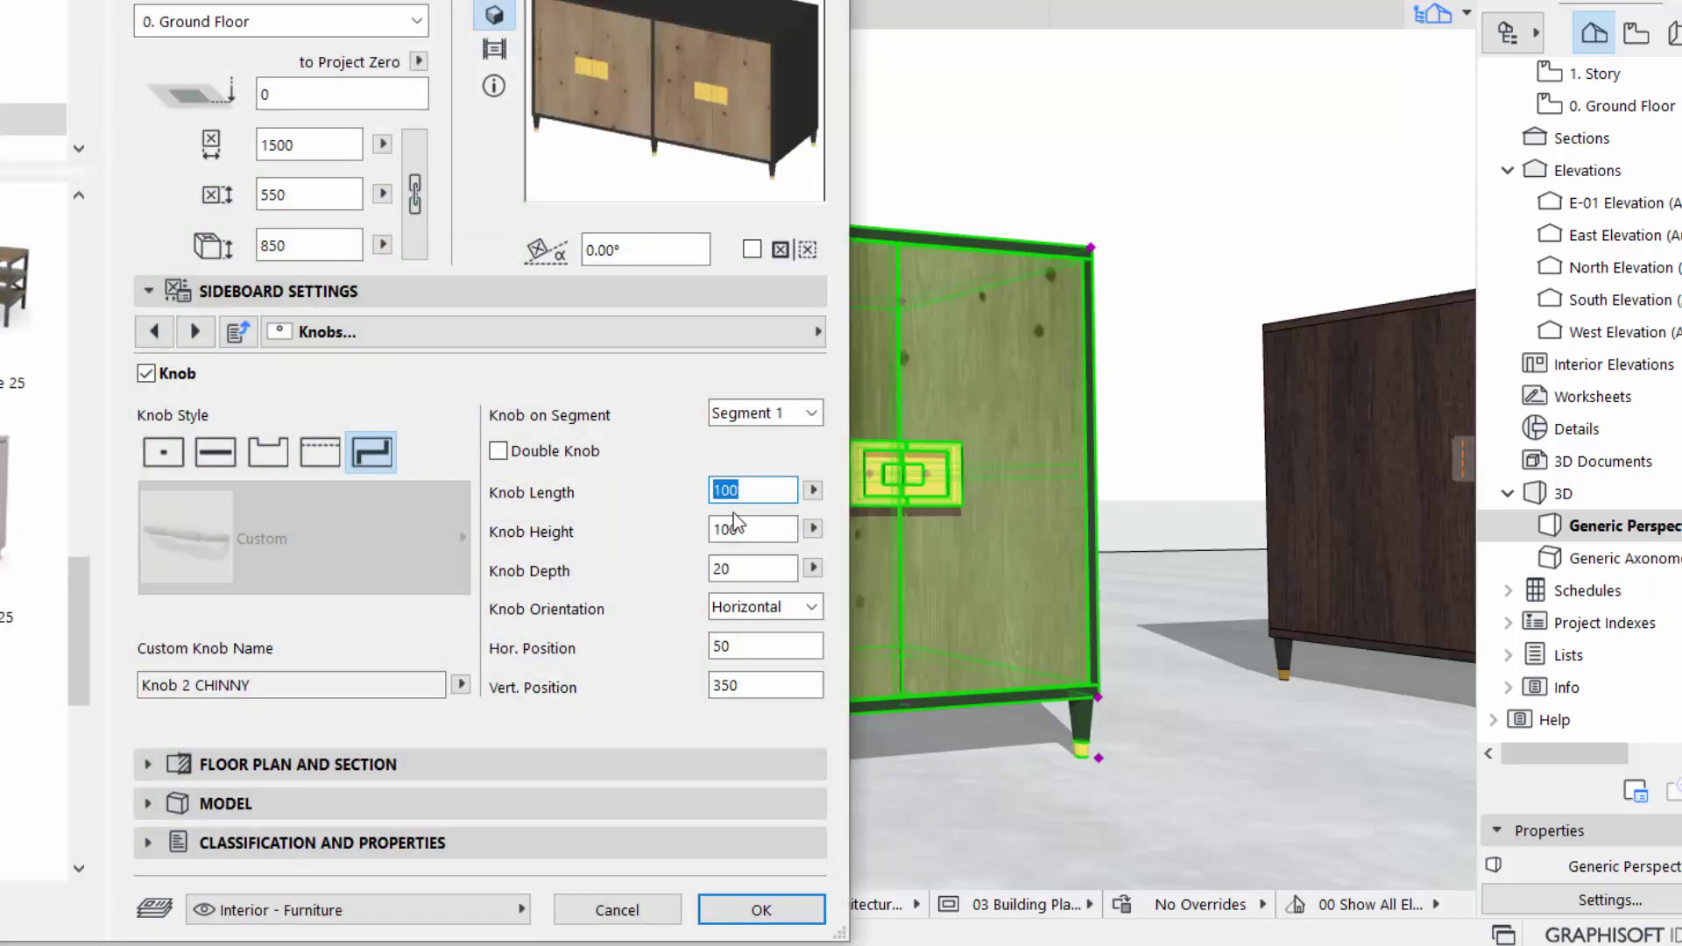
left_click_drag(736, 529, 690, 528)
double_click(744, 567)
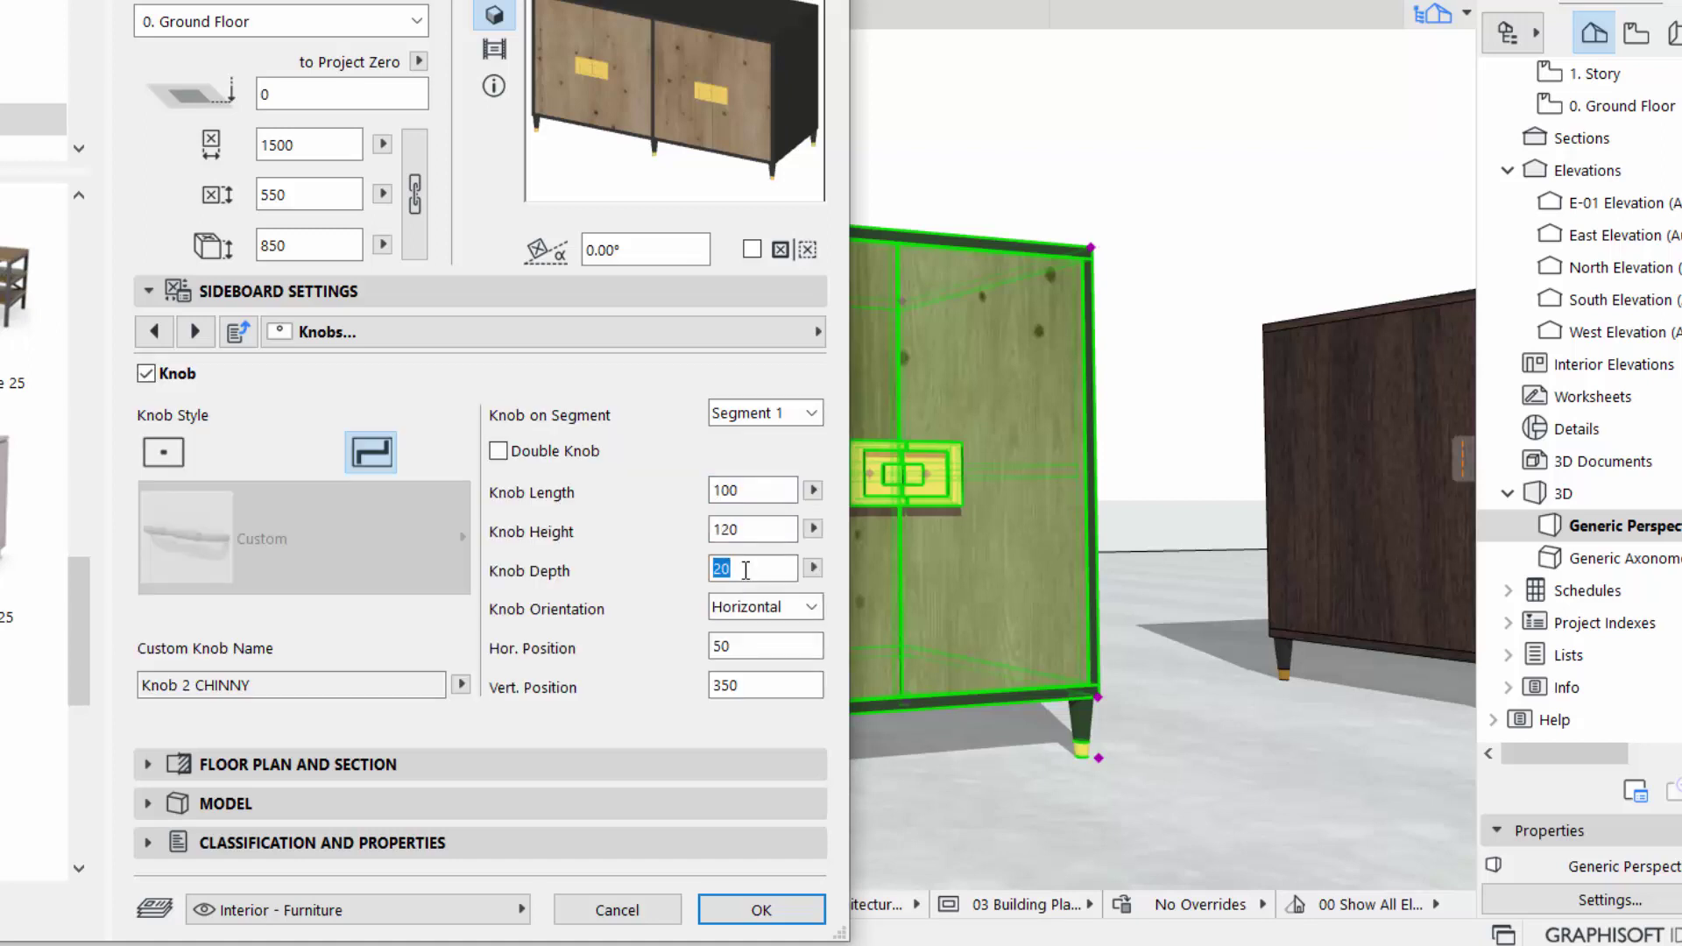
- Set the knob height of Segment 2 to 120 and apply the sideboard settings
left_click(762, 414)
left_click(753, 448)
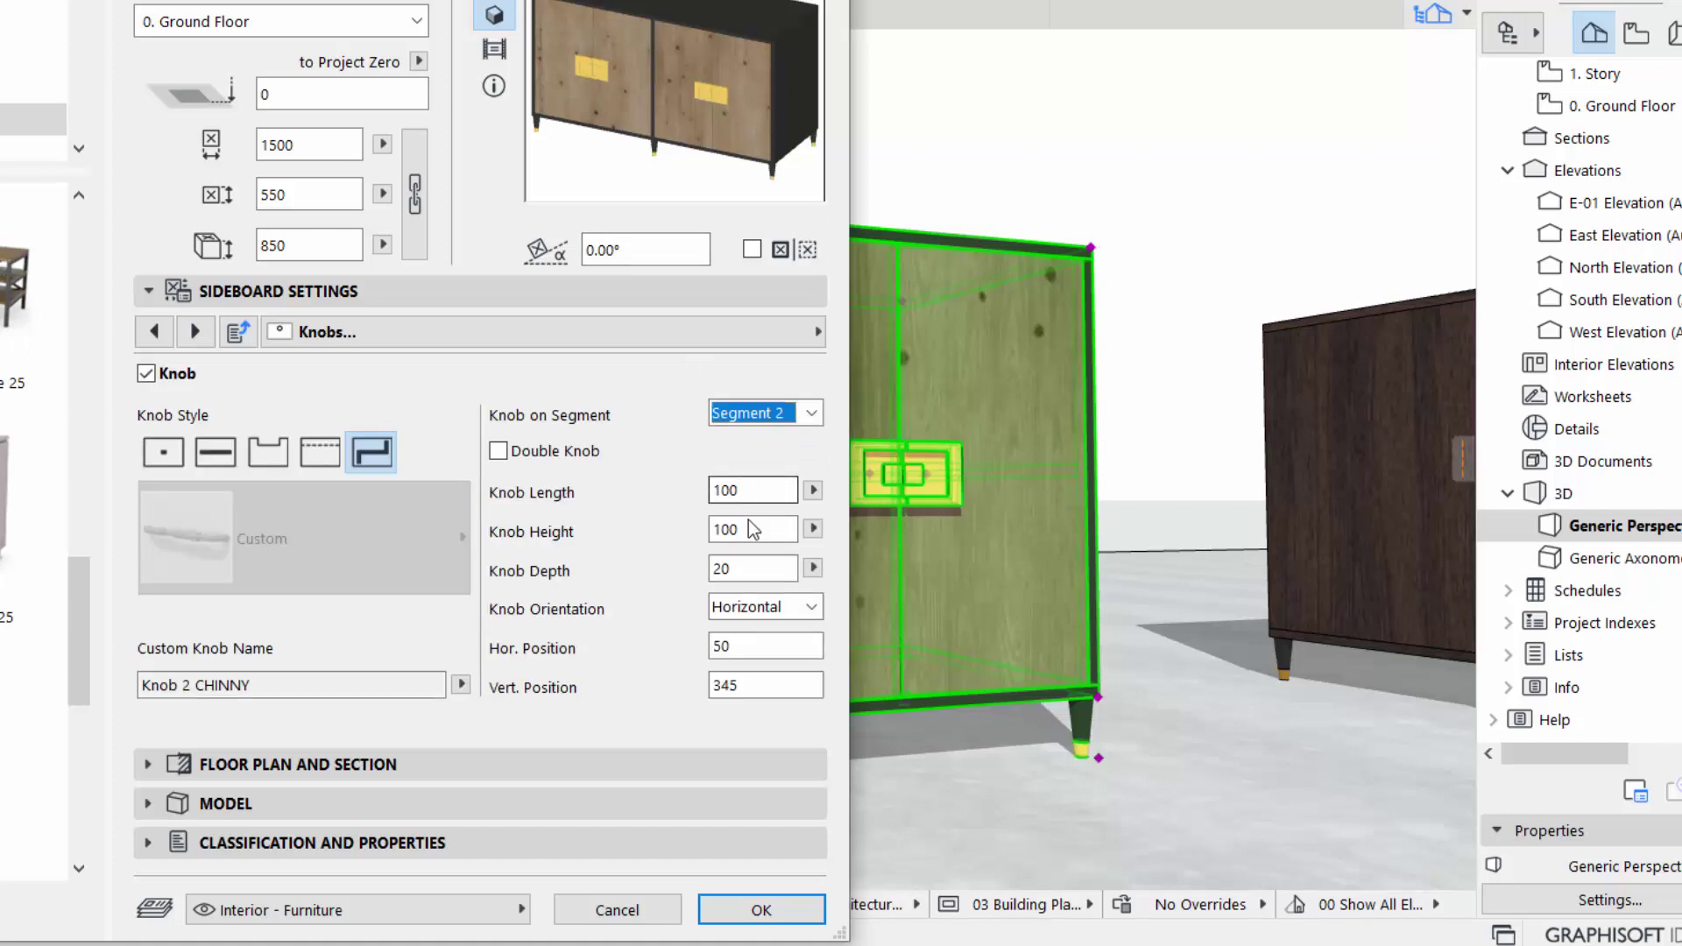
double_click(751, 529)
type("12")
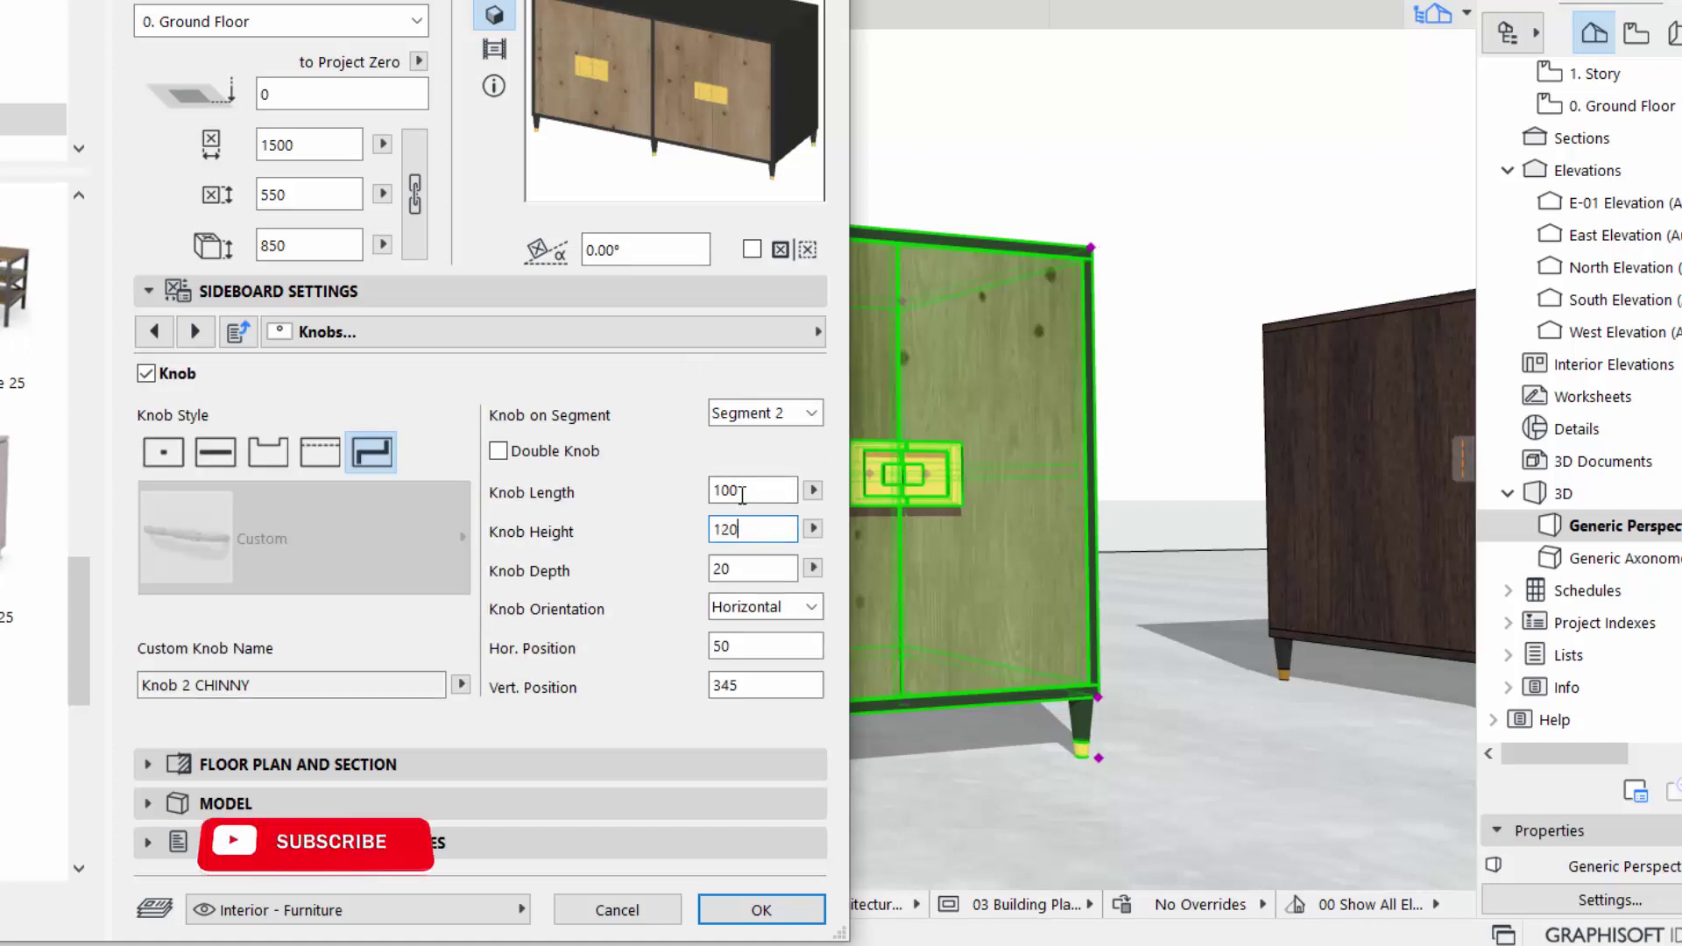
double_click(742, 492)
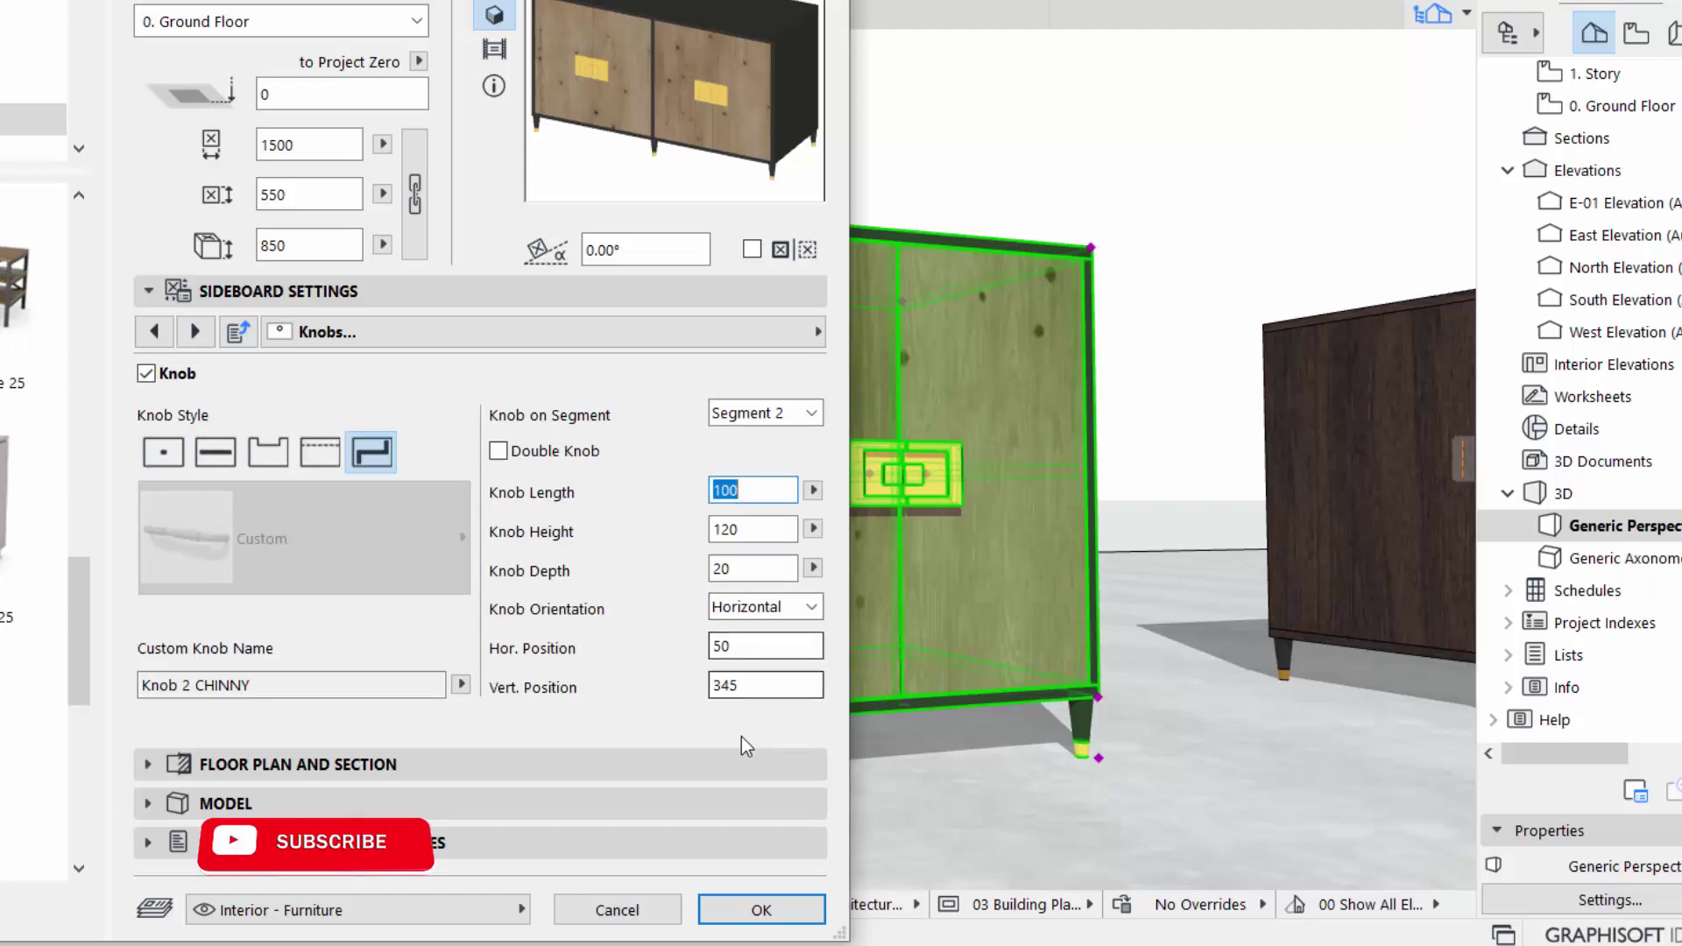
left_click(762, 911)
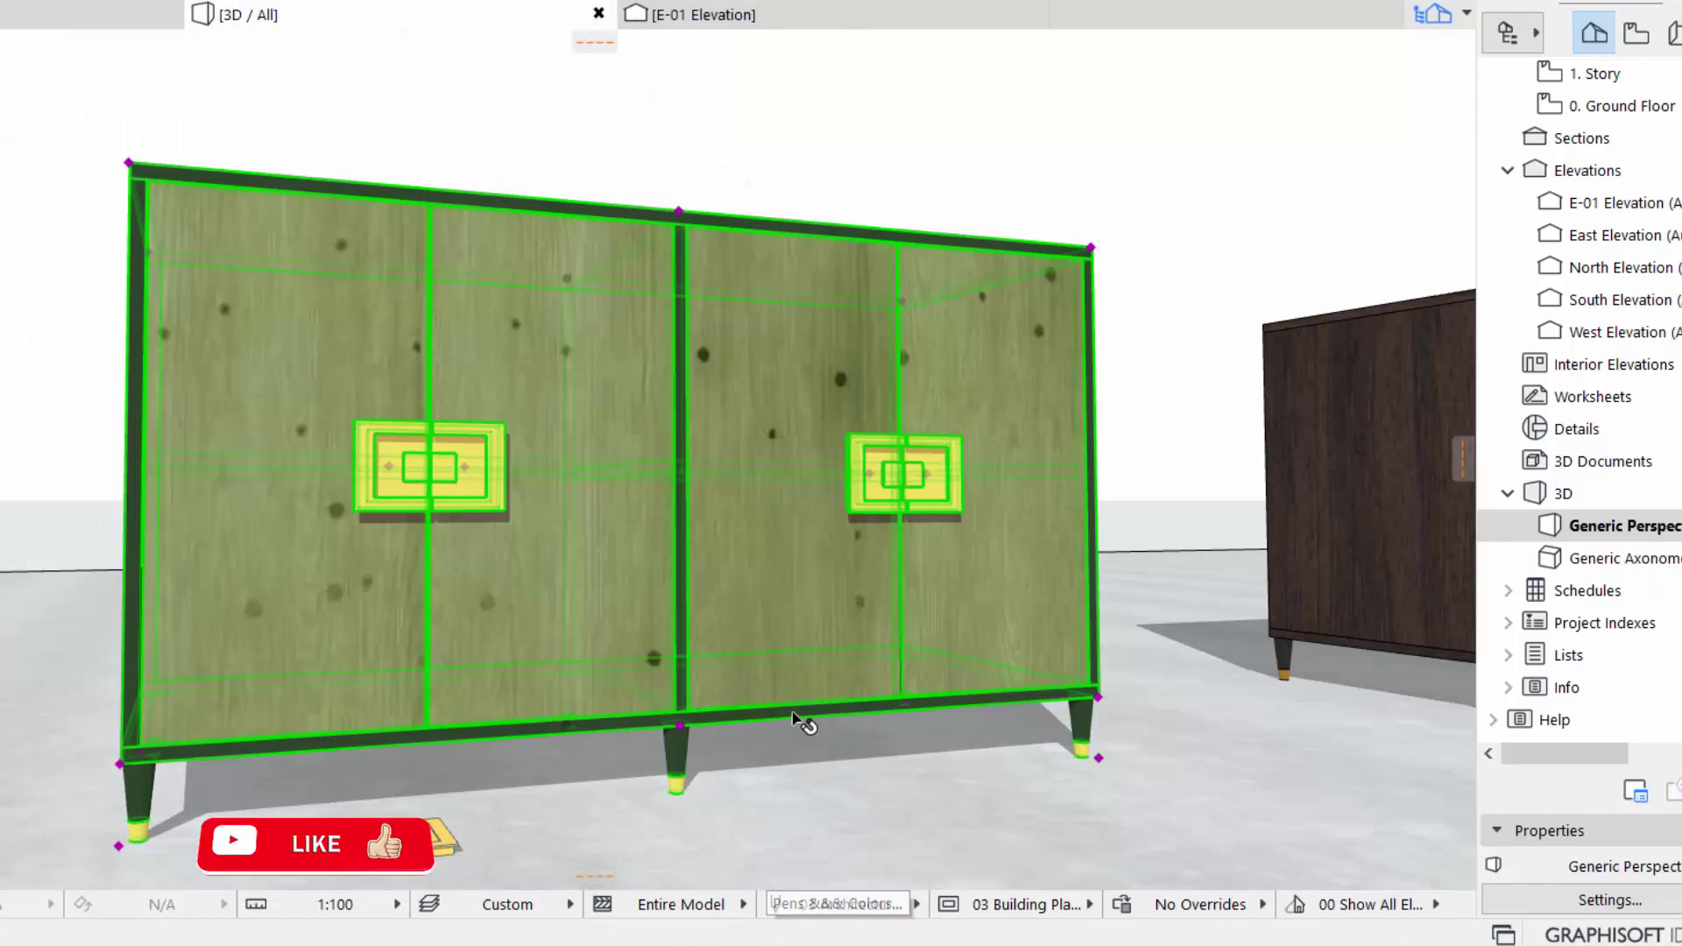
- Deselect the sideboard and compare its handles with those of the reference sideboard from several angles
middle_click_drag(708, 560, 859, 624, "shift")
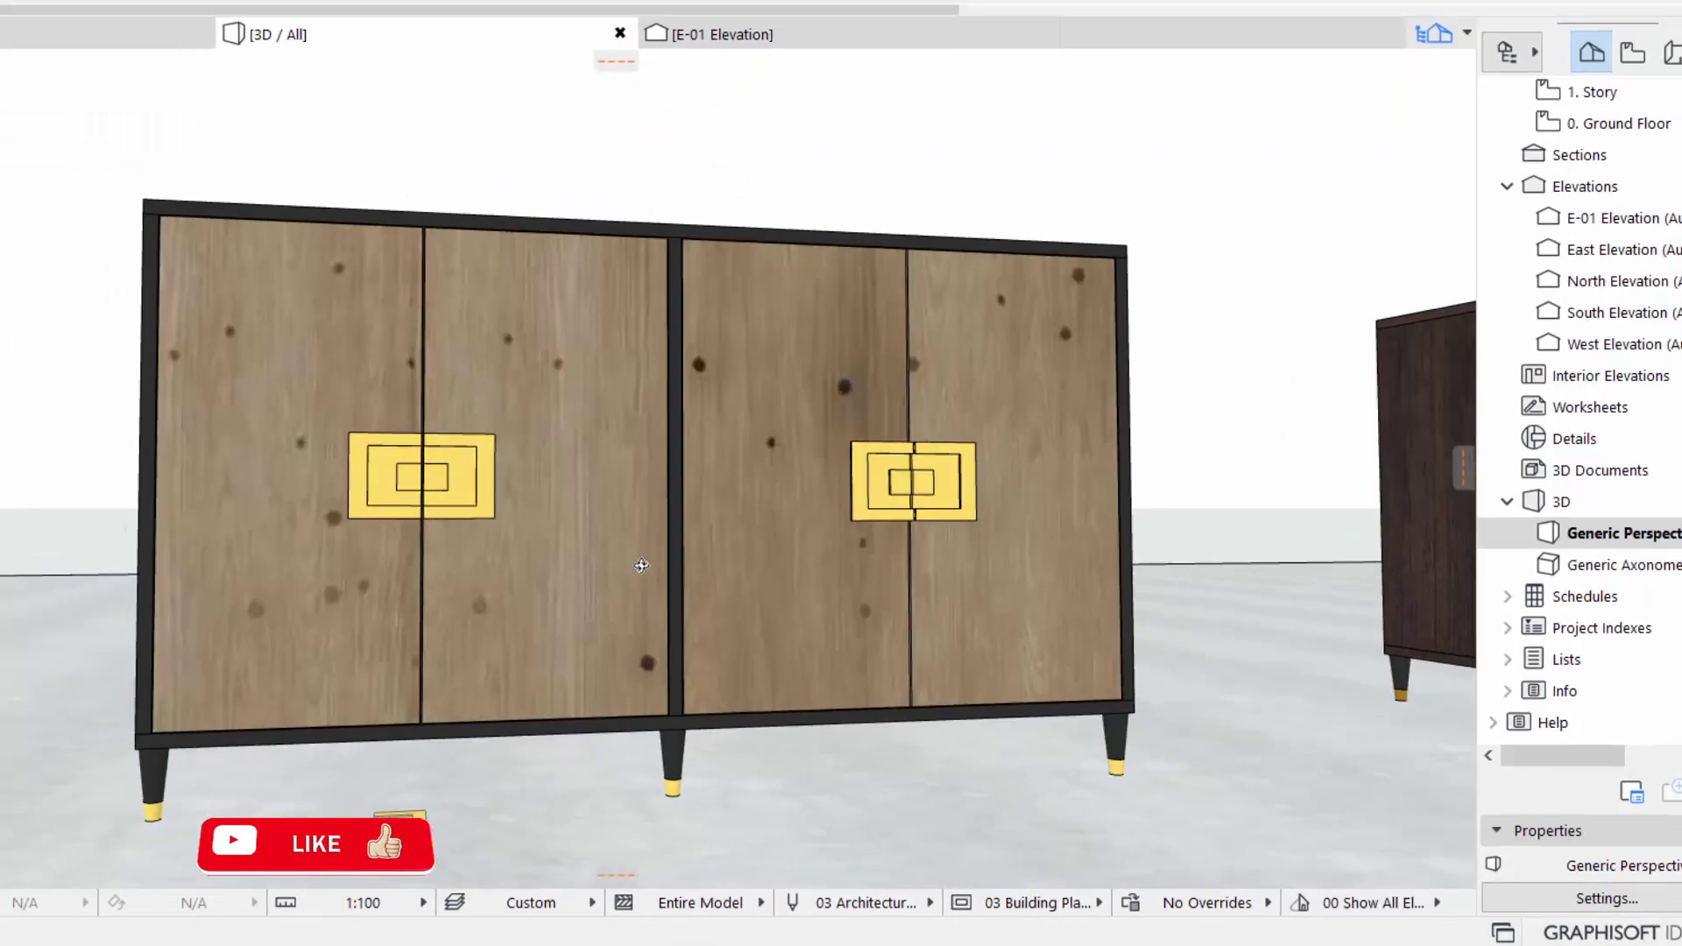
scroll(617, 609, "down", 1)
scroll(997, 670, "down", 5)
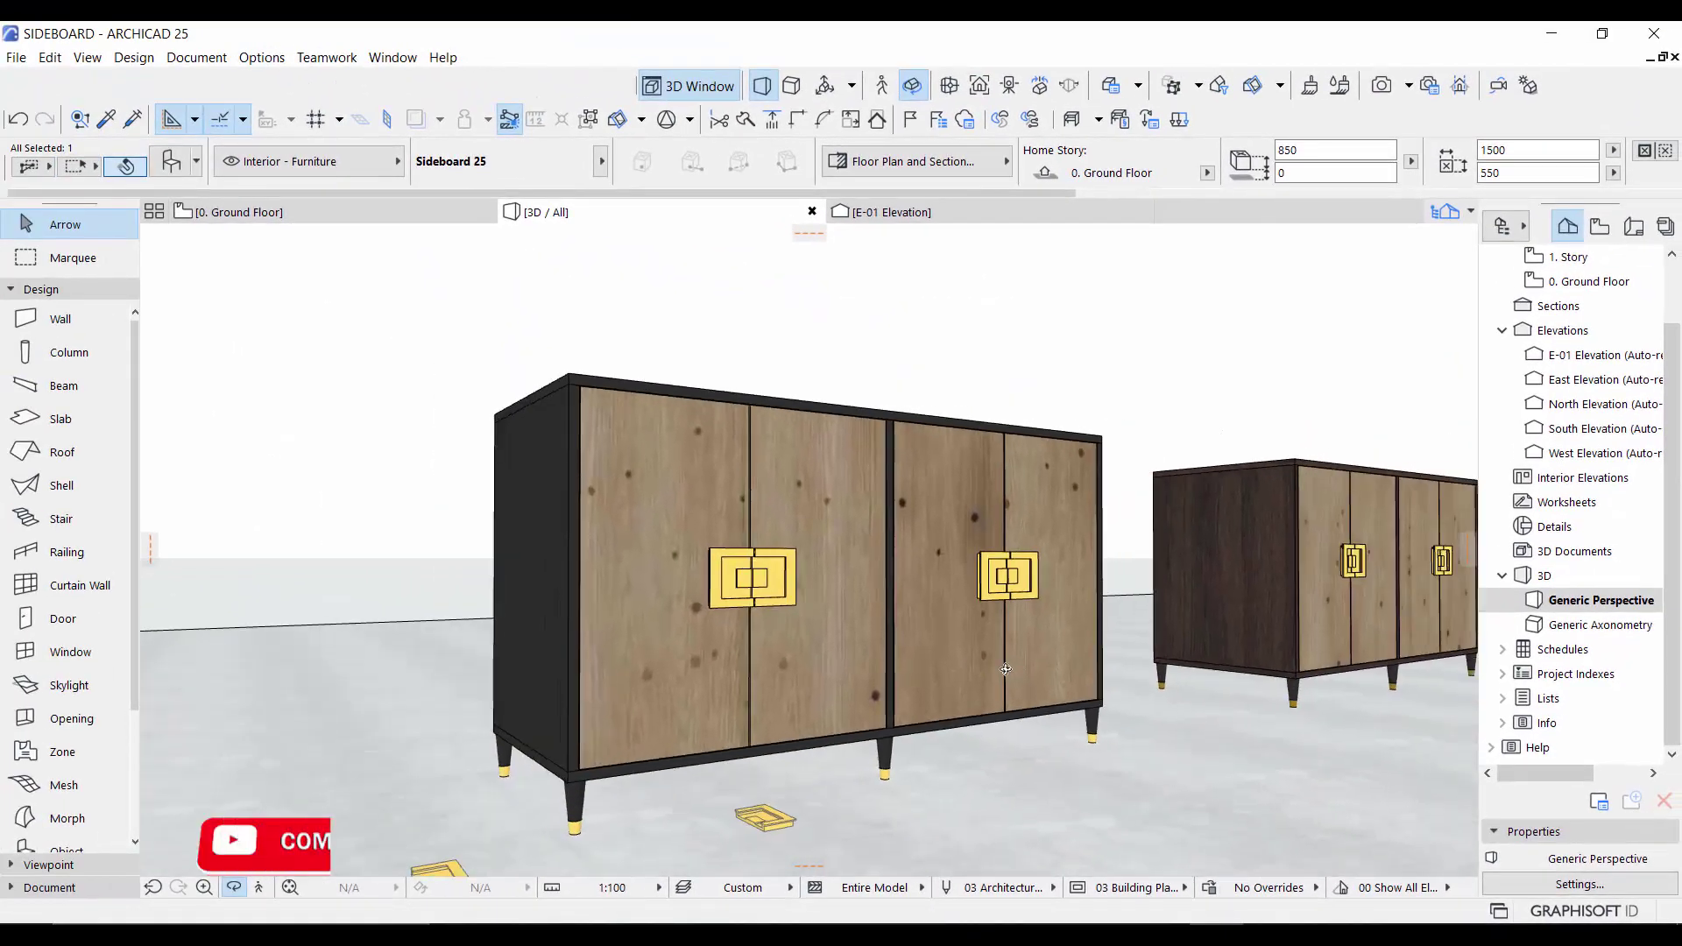
left_click(920, 673)
key("Escape")
scroll(734, 675, "up", 2)
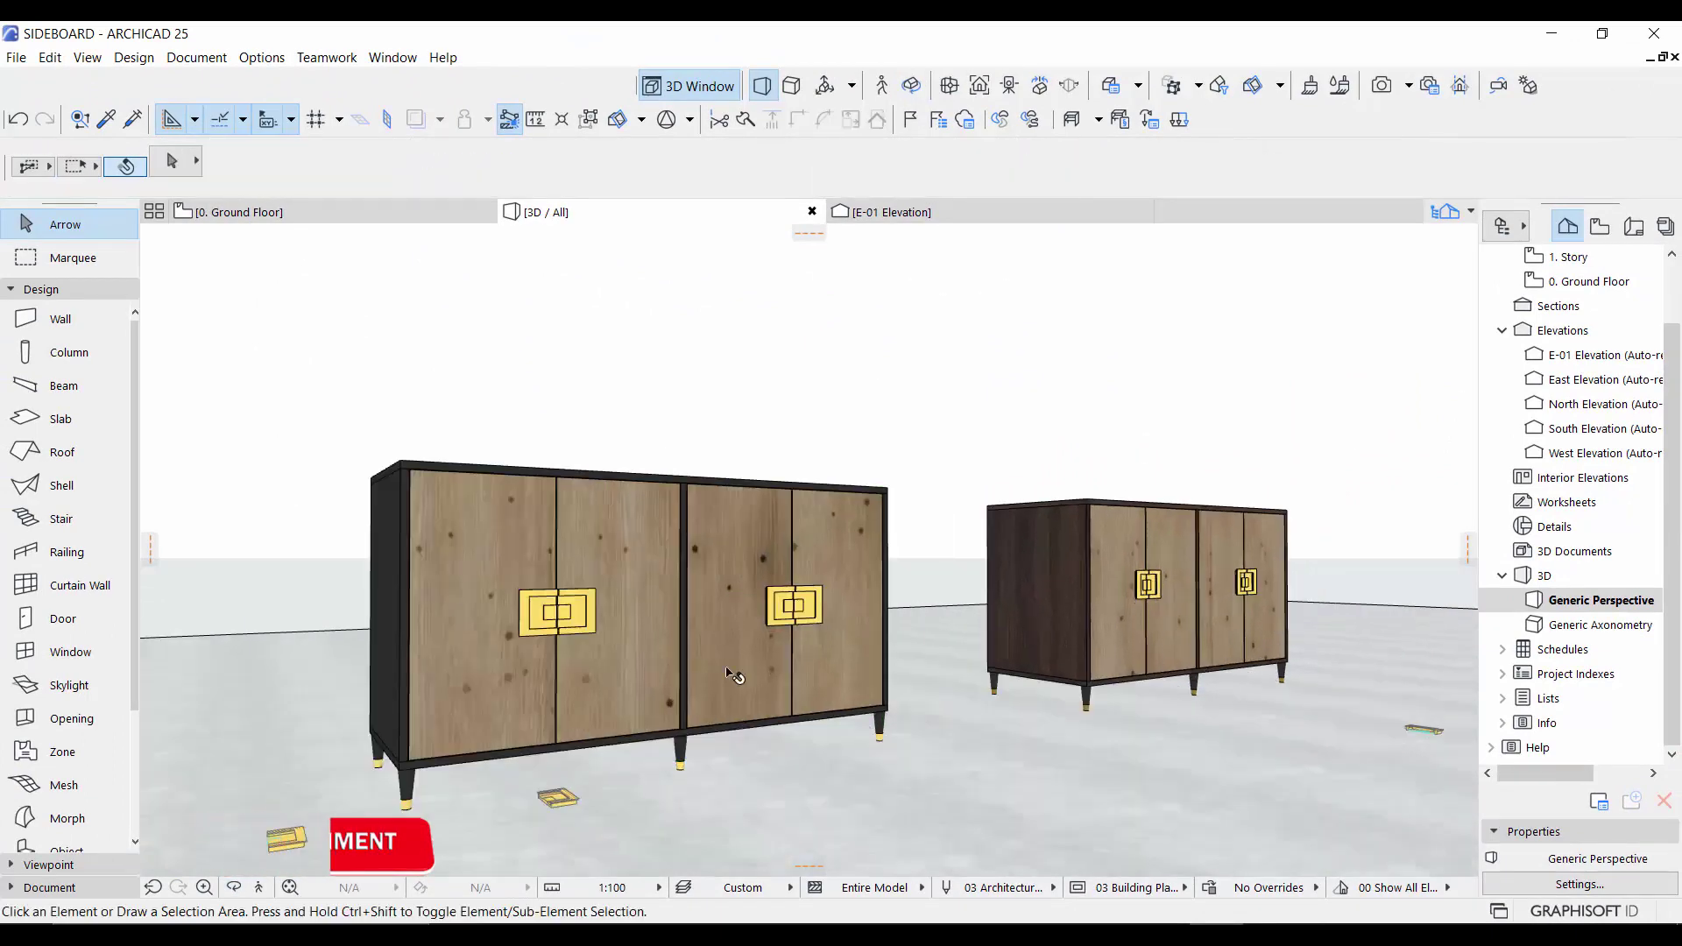
middle_click_drag(643, 632, 695, 611)
scroll(702, 610, "up", 2)
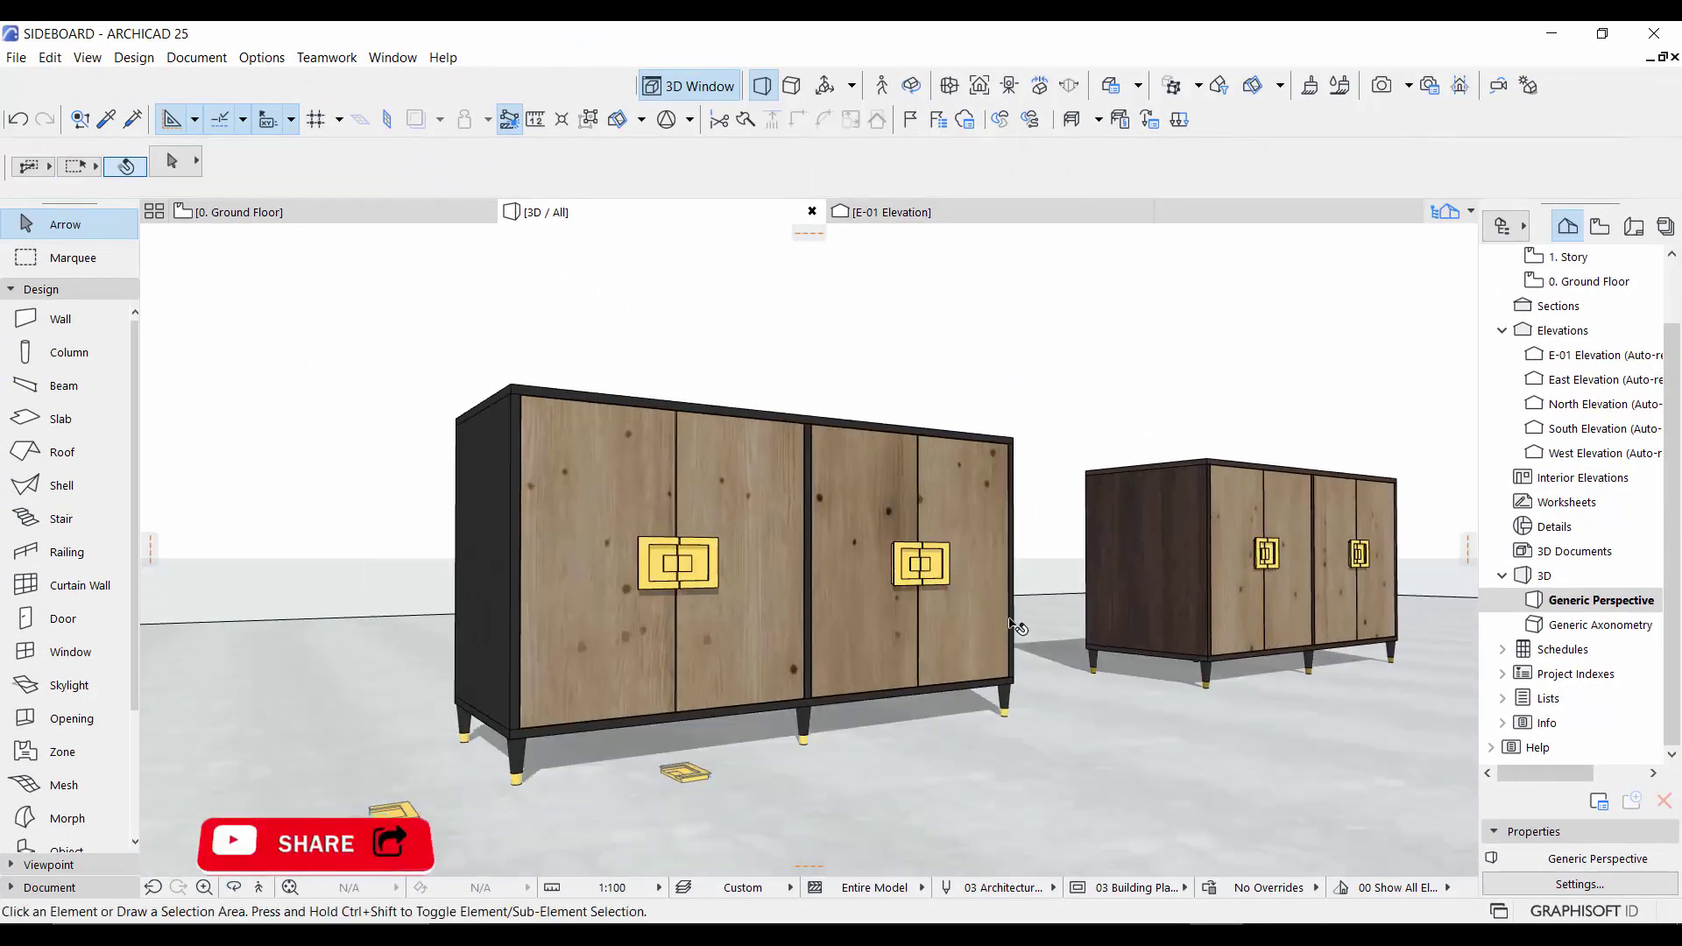
middle_click_drag(993, 621, 991, 618, "shift")
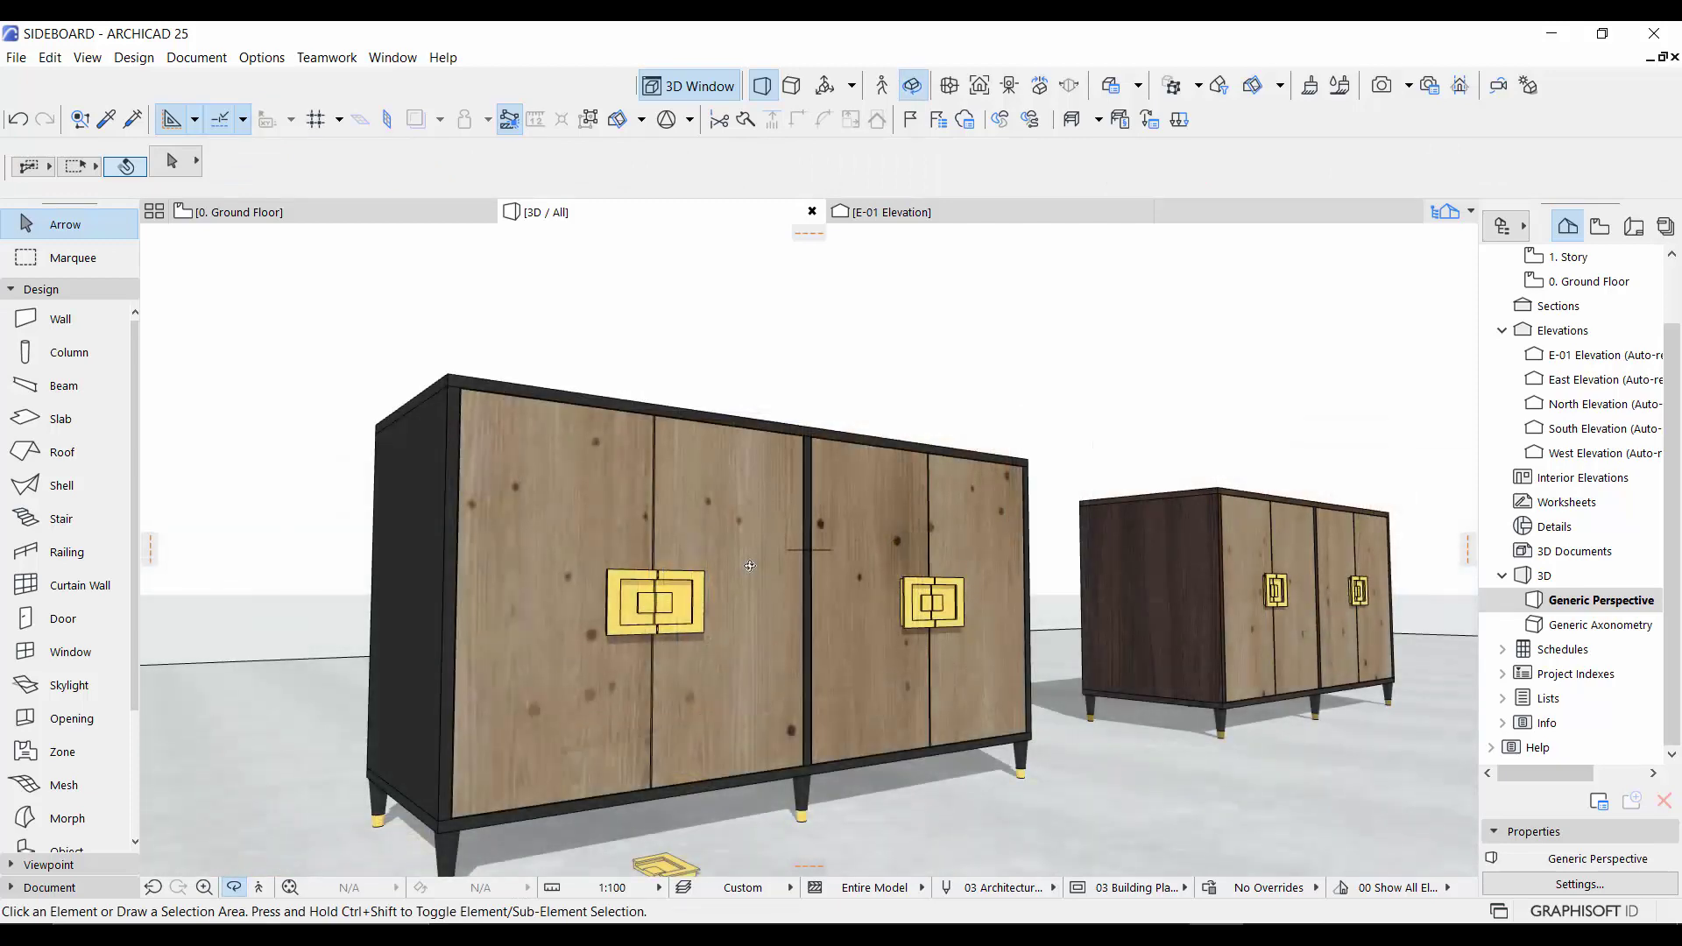
left_click_drag(803, 557, 557, 582)
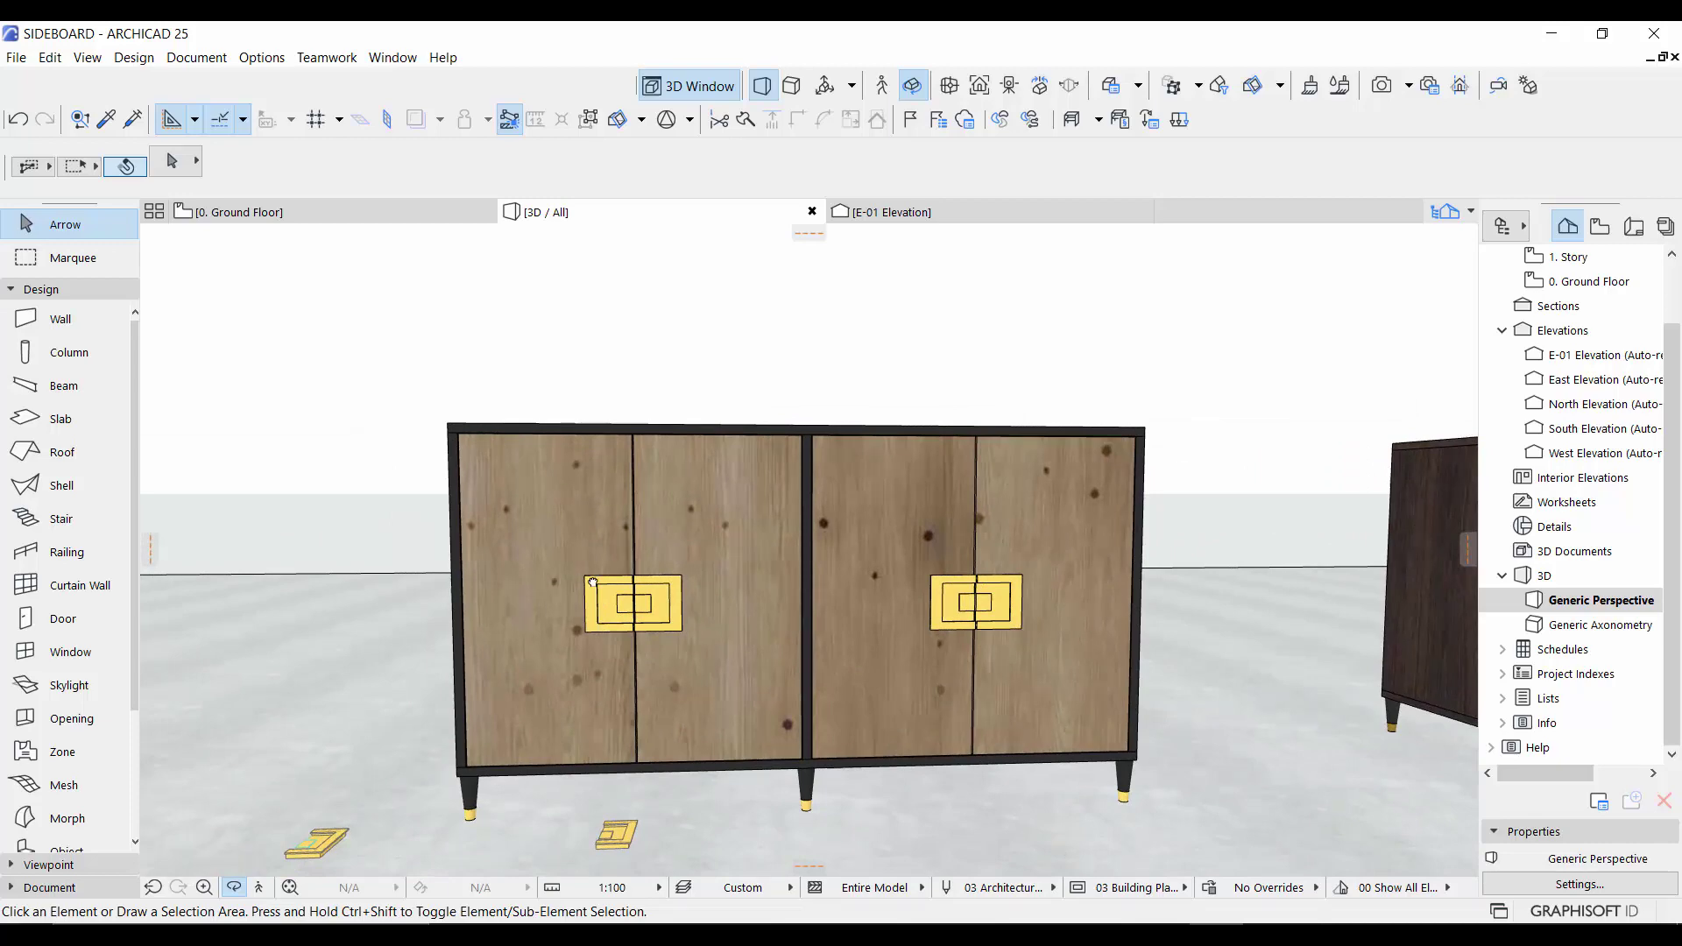
middle_click_drag(593, 582, 762, 580)
scroll(548, 578, "down", 3)
middle_click_drag(996, 578, 884, 581)
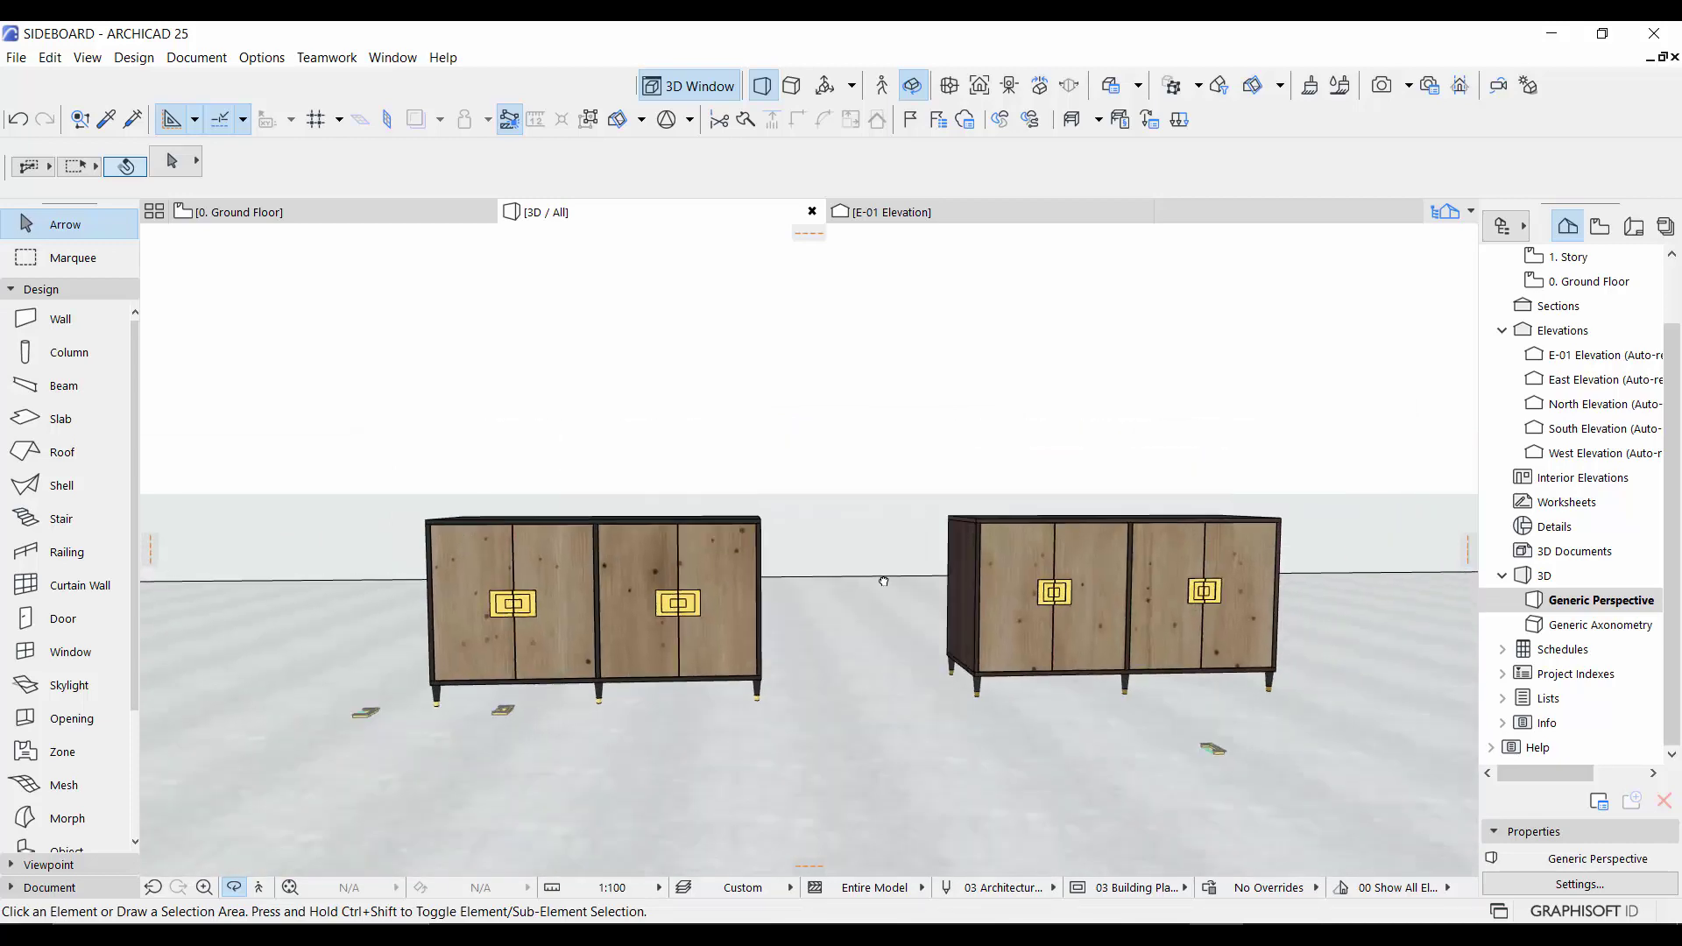
left_click_drag(884, 581, 910, 582)
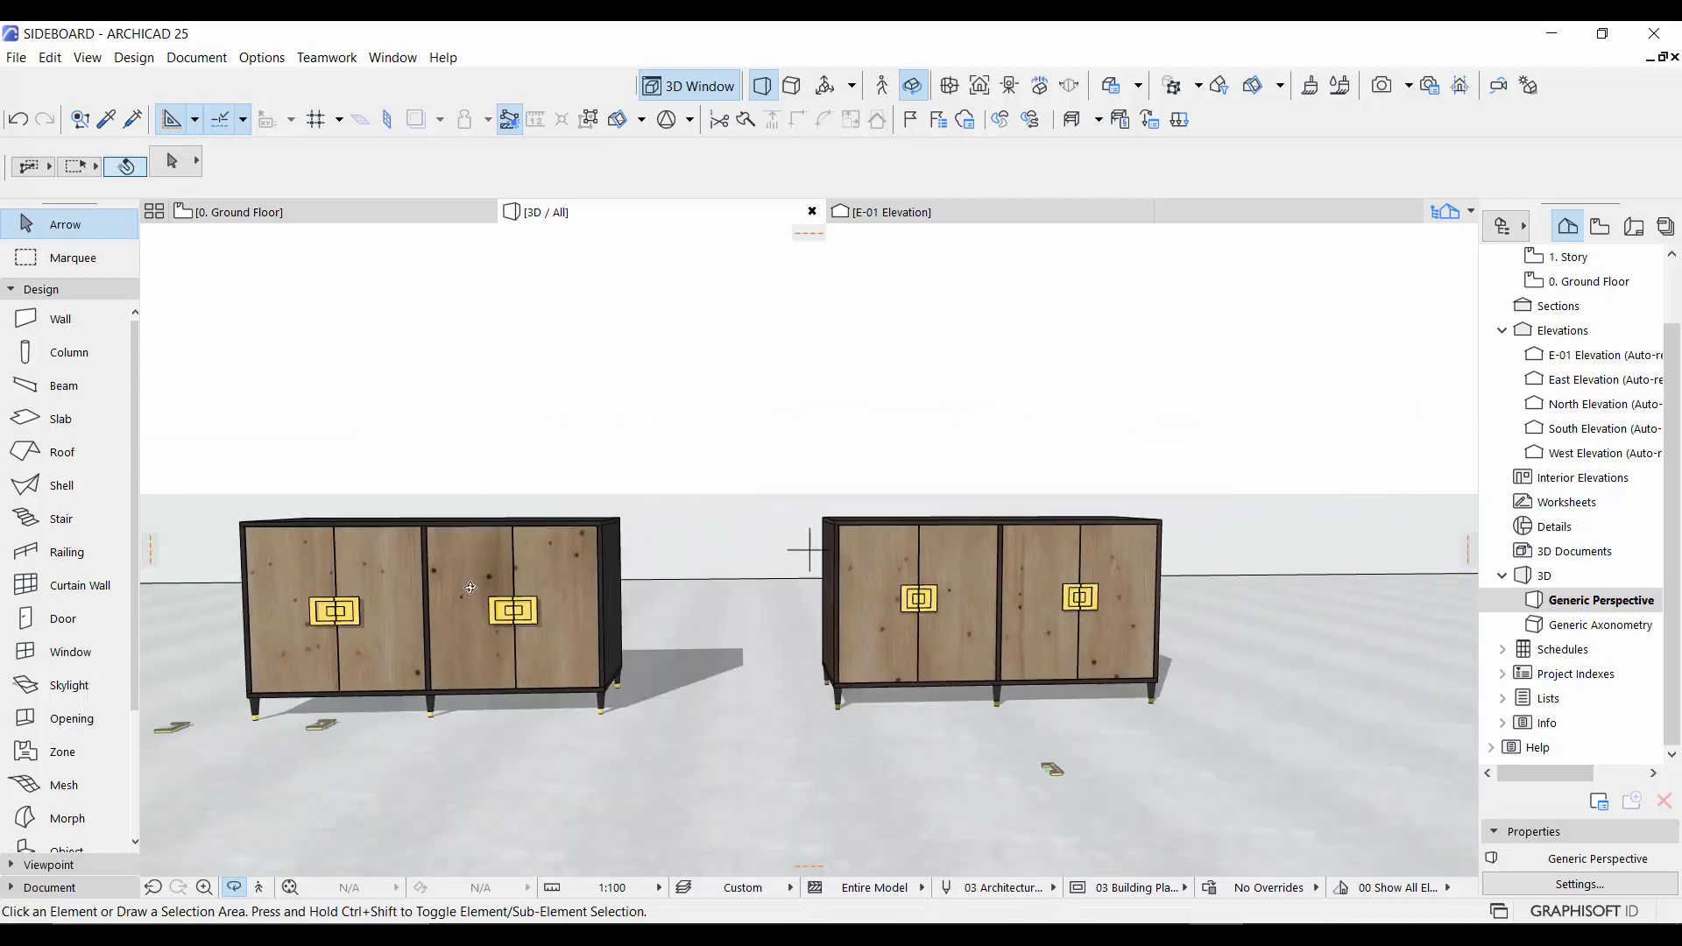